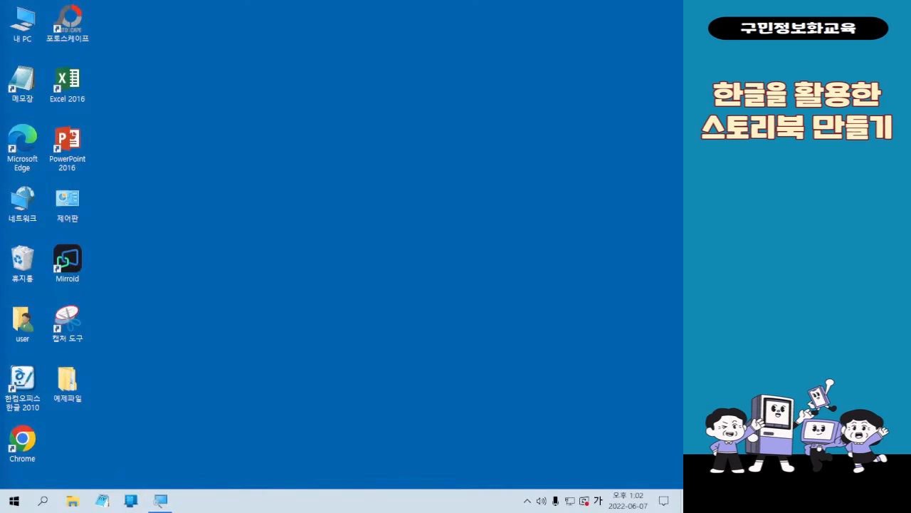
- View the finished contents page sample image and minimize it
key(Hangul)
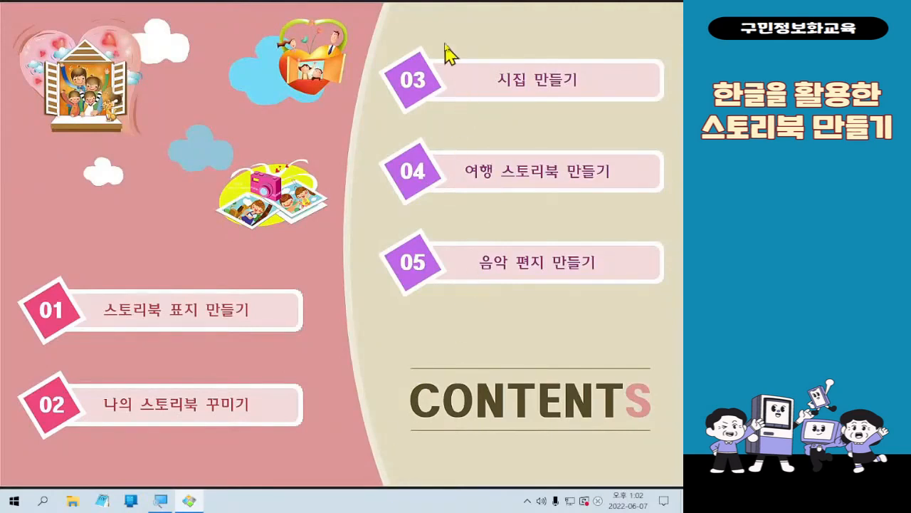
mouse_move(376, 443)
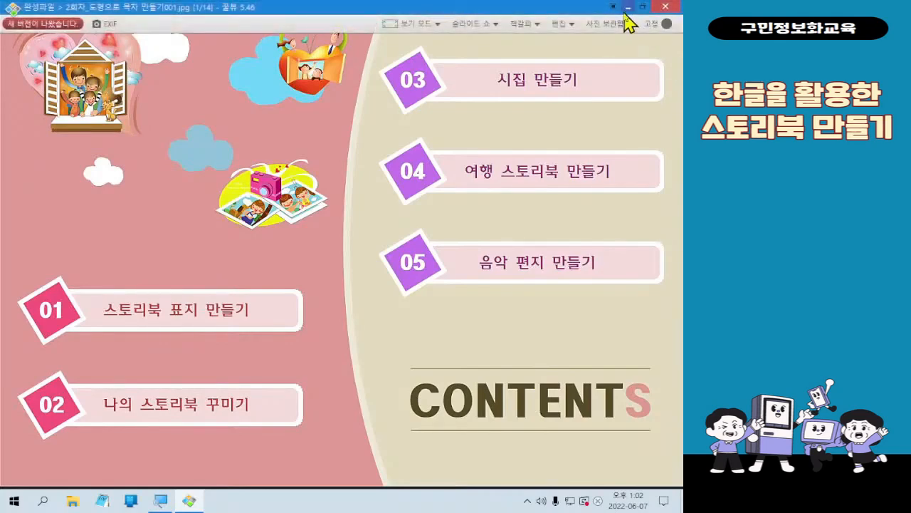
click(625, 7)
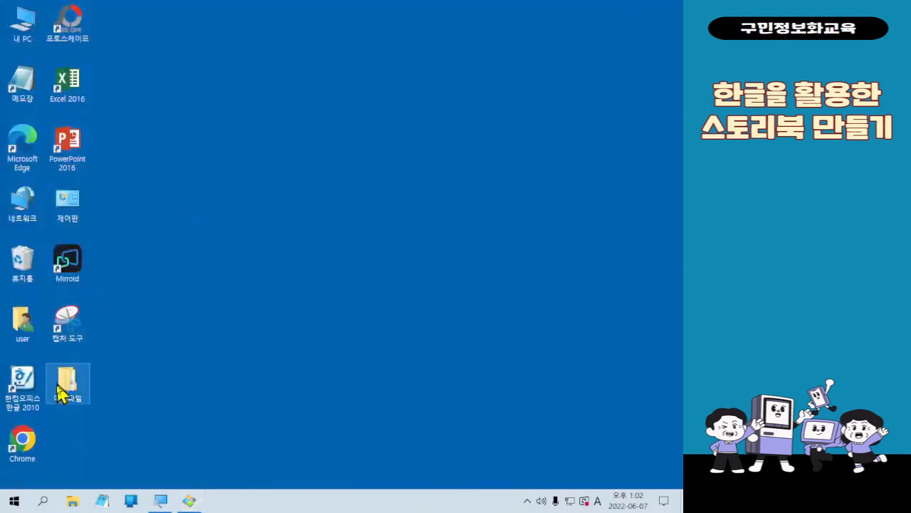
- Launch 한컴오피스 한글 2010 from the desktop with a blank document
click(73, 331)
mouse_move(2, 252)
mouse_down()
mouse_move(68, 327)
mouse_move(98, 380)
mouse_move(405, 245)
mouse_up()
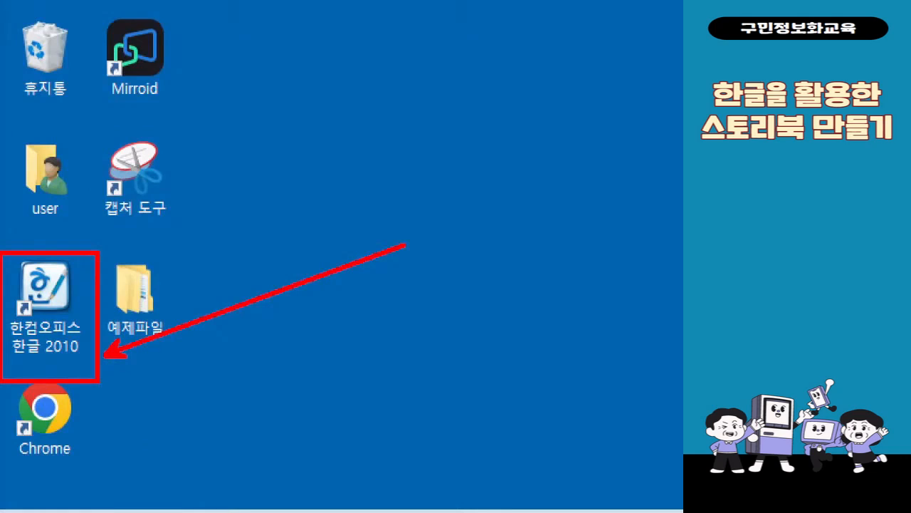
double_click(44, 299)
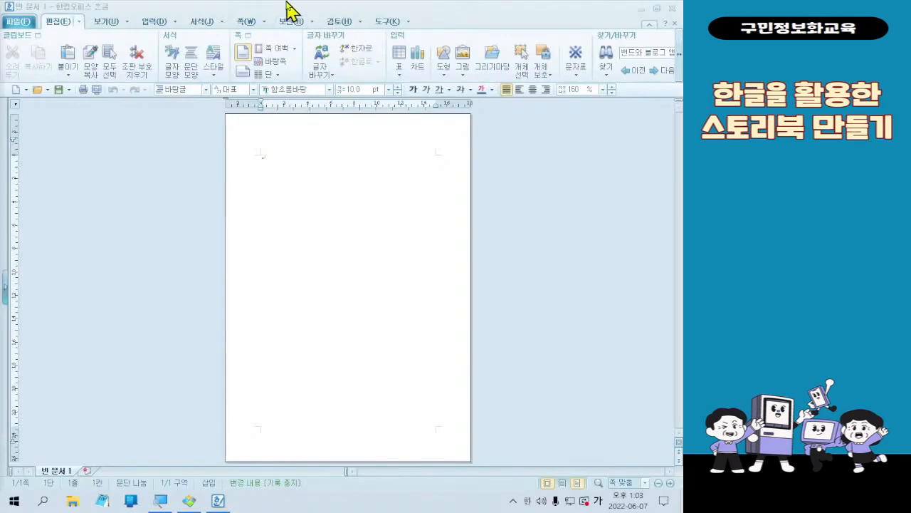
- Set the blank document's paper orientation to landscape (가로) in the page setup and apply it
key(alt+Tab)
click(241, 47)
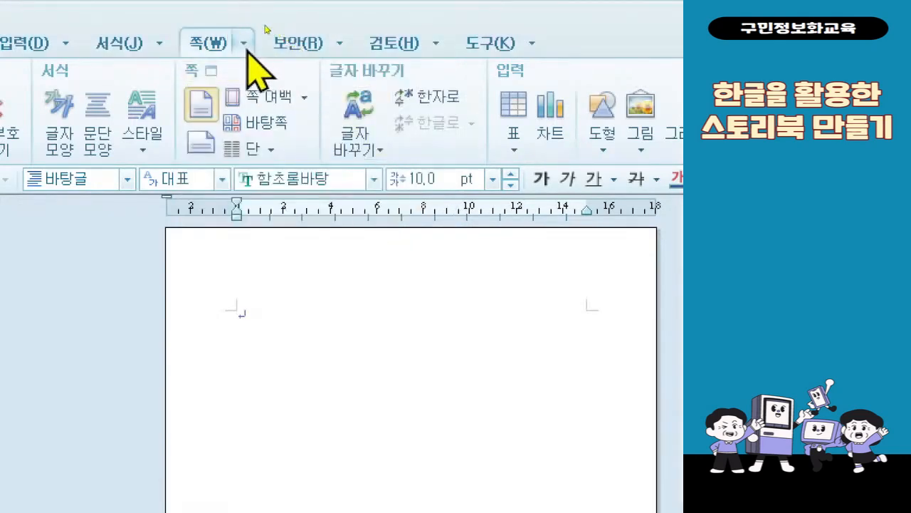
click(244, 44)
click(254, 77)
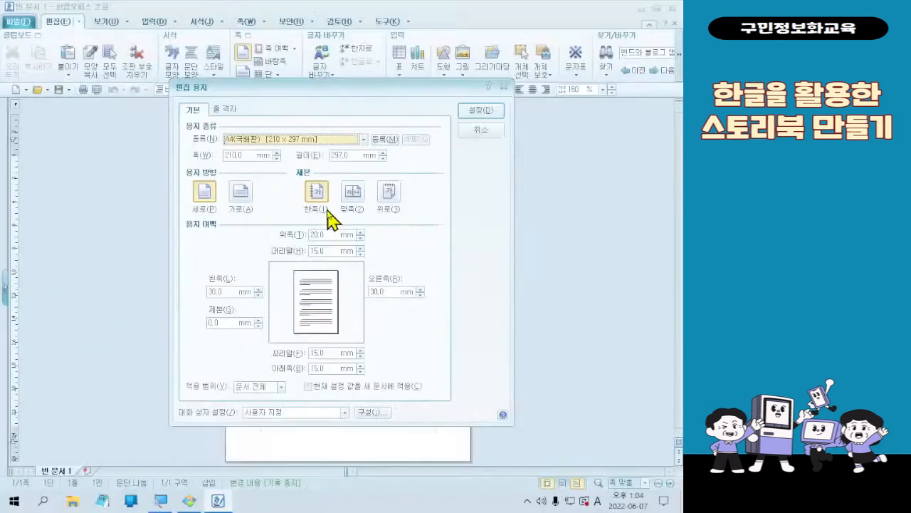
click(172, 213)
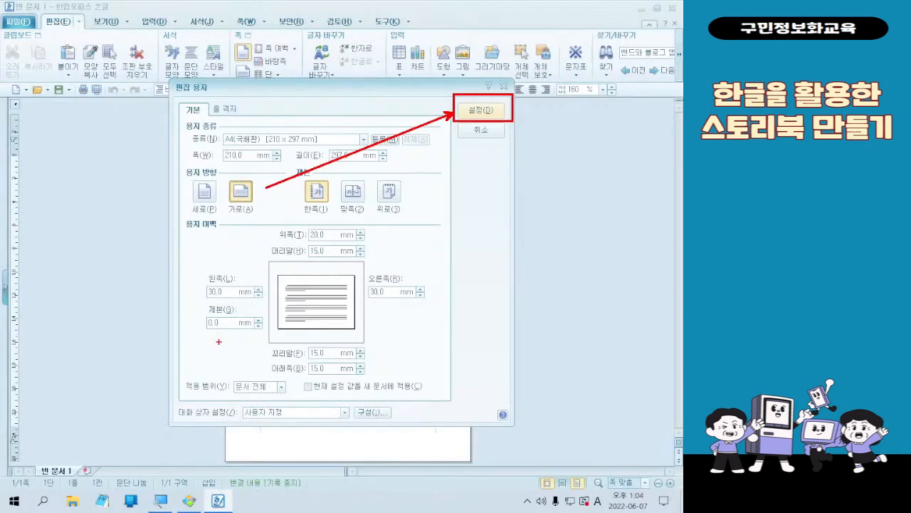
key(Escape)
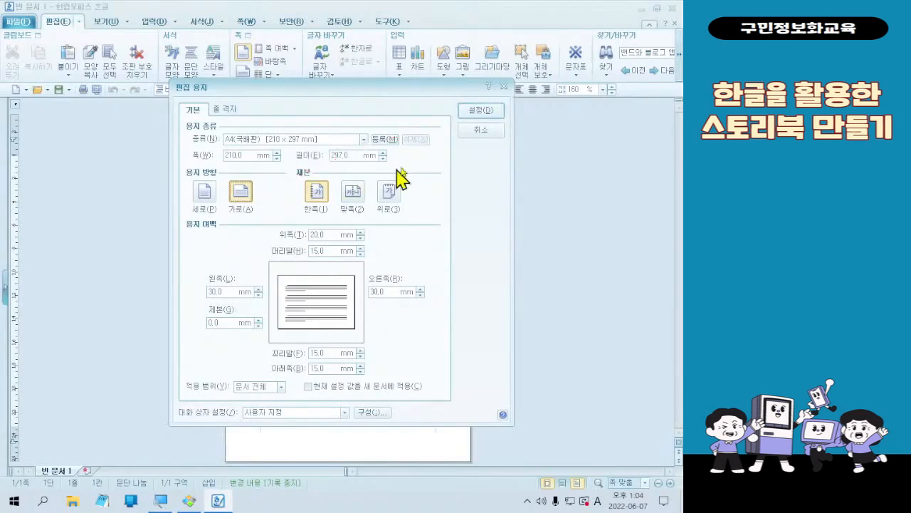
click(477, 105)
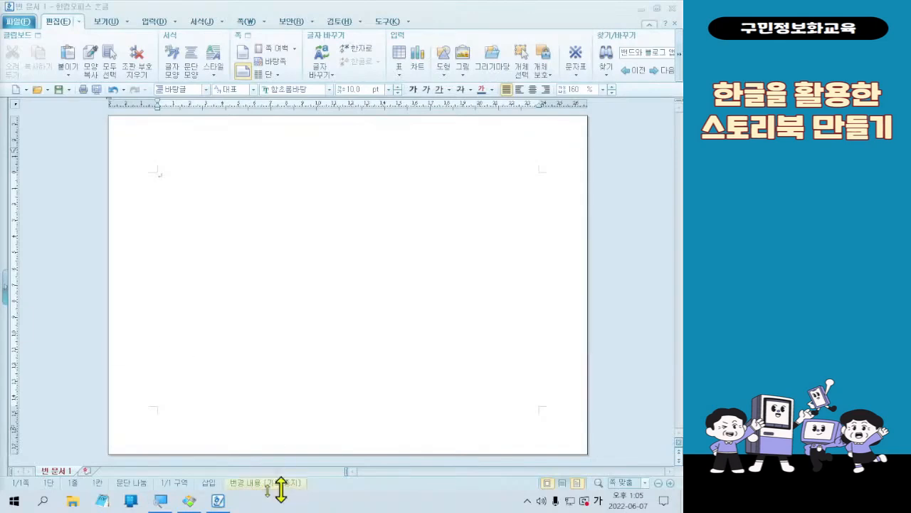
- Switch to the finished contents page sample to review its layout, and return to the blank document
click(194, 500)
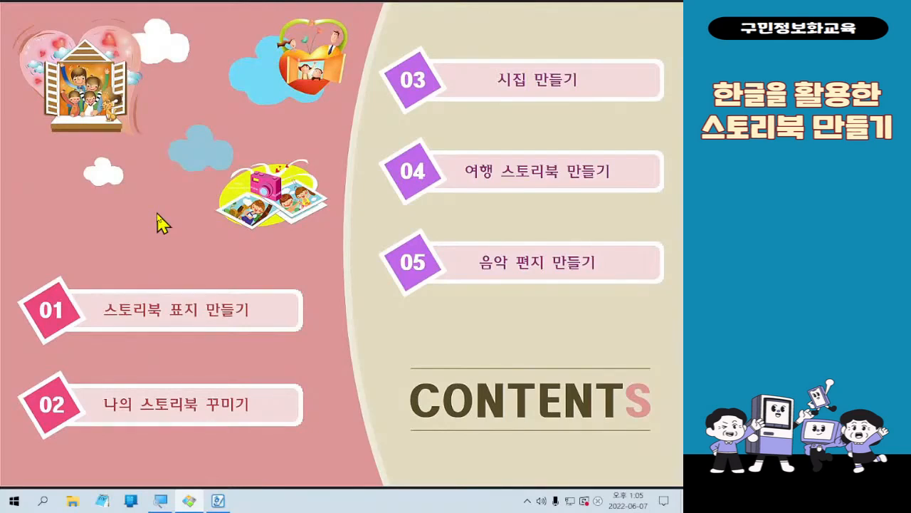
mouse_move(563, 26)
click(628, 8)
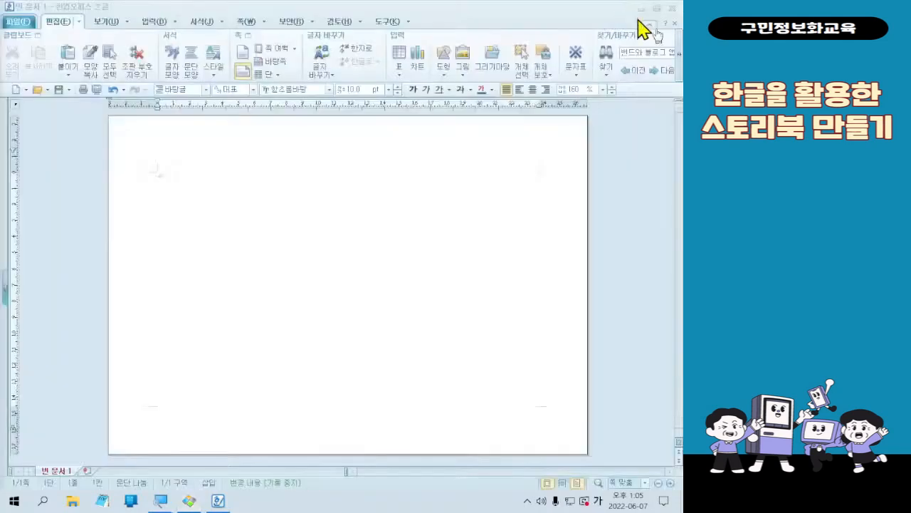
click(247, 281)
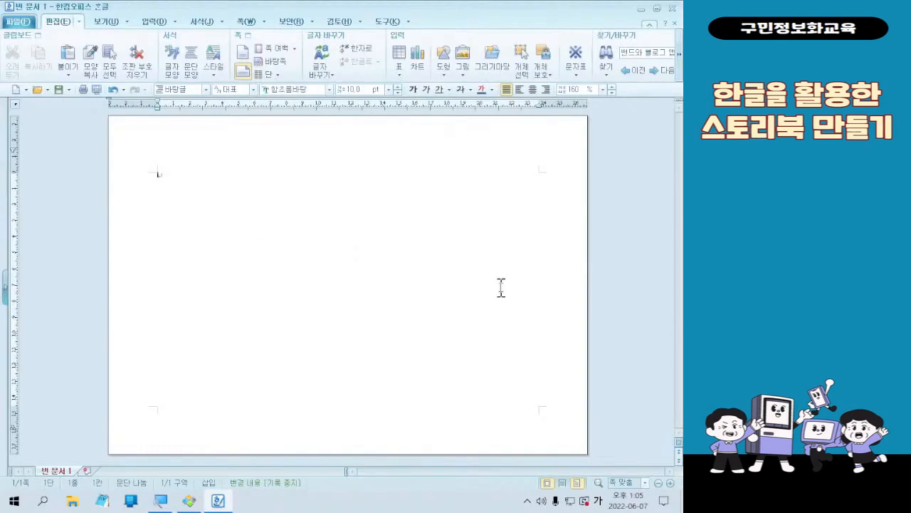
- Zoom the document to fit the page width (폭 맞춤) and look over the page
click(563, 483)
scroll(522, 313, down, 5)
scroll(533, 392, up, 6)
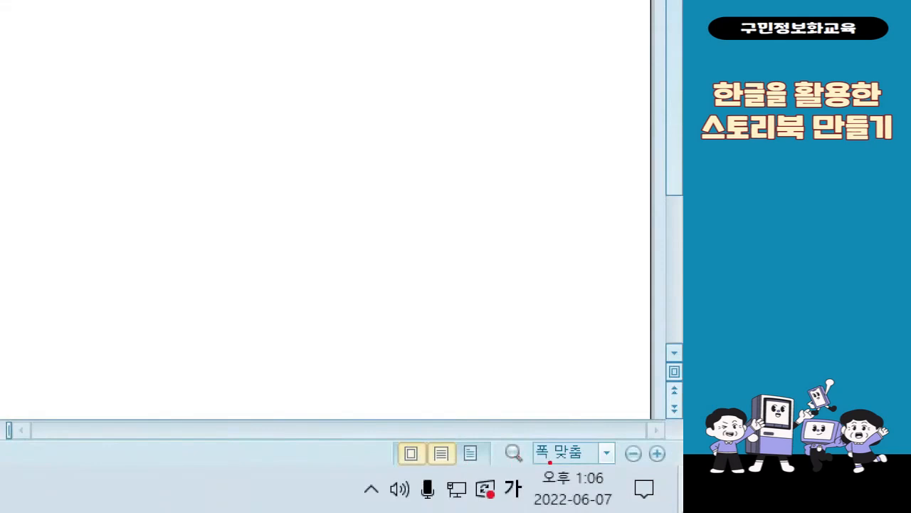
- Set the document zoom to fit the whole page (쪽 맞춤)
drag(593, 432, 623, 473)
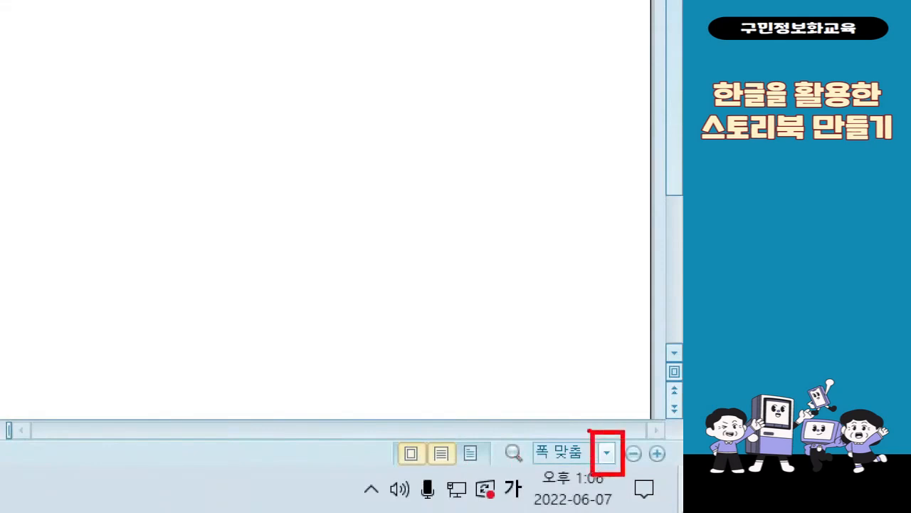
drag(589, 430, 476, 240)
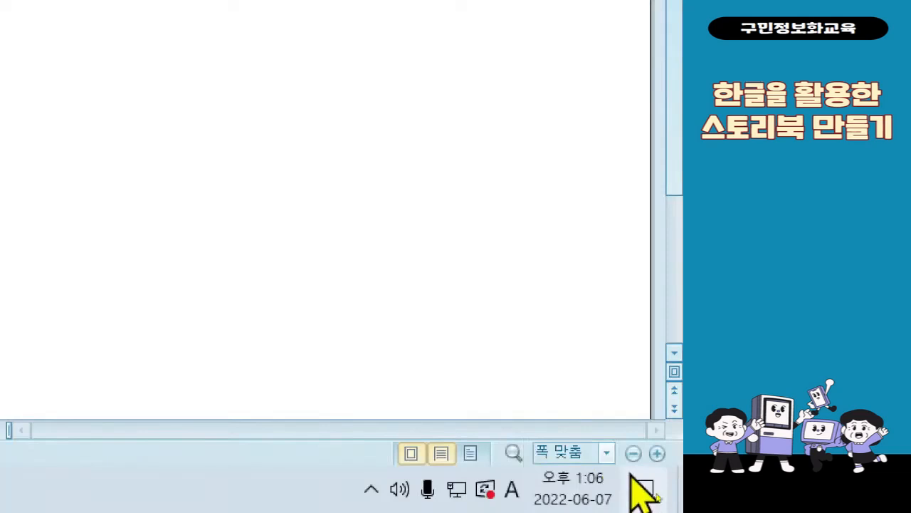
click(606, 453)
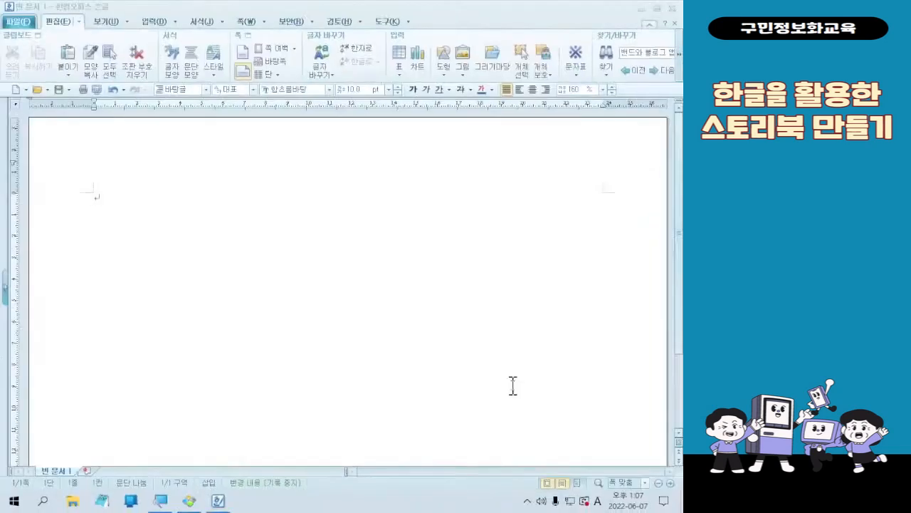
click(645, 482)
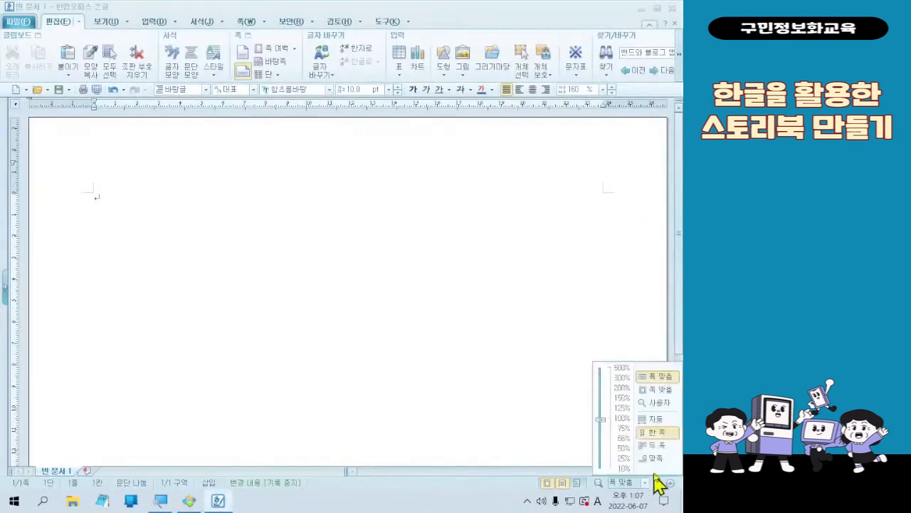
click(670, 390)
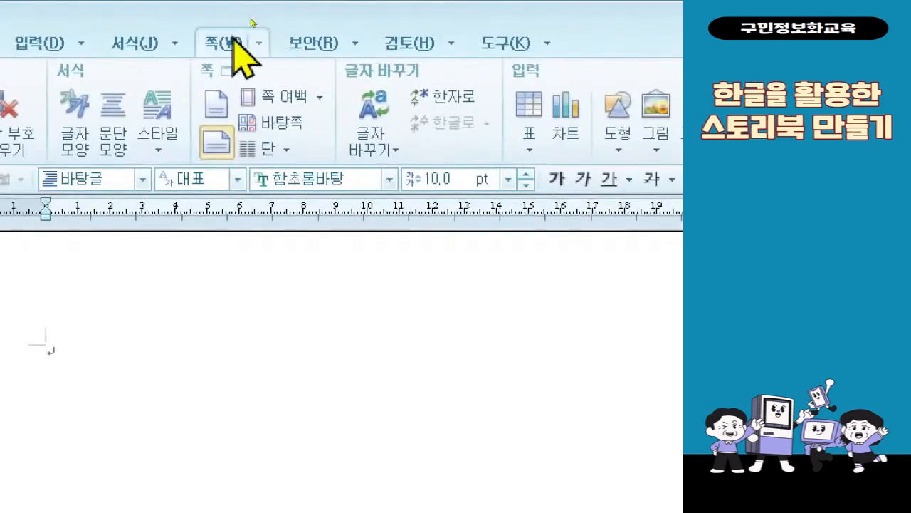
- Open the page border/background settings (쪽 테두리/배경) and enable a solid color fill (색) for the background
click(248, 22)
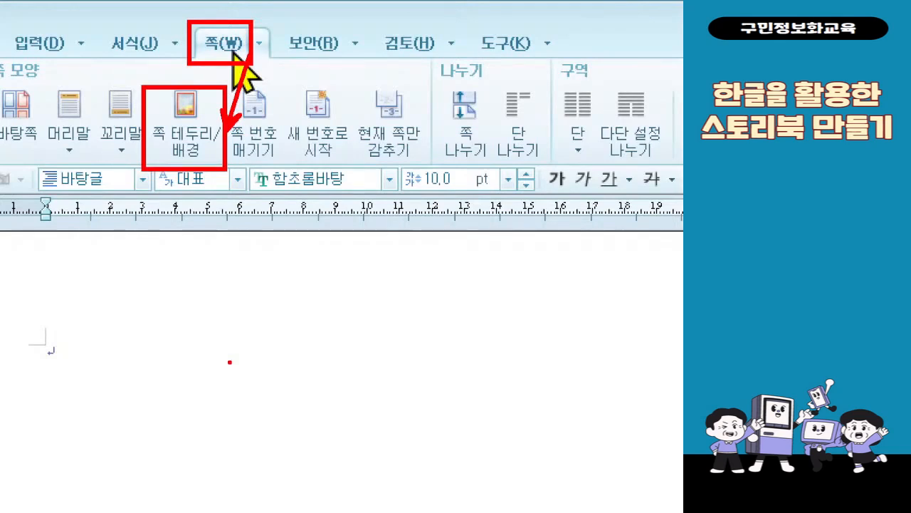
click(200, 146)
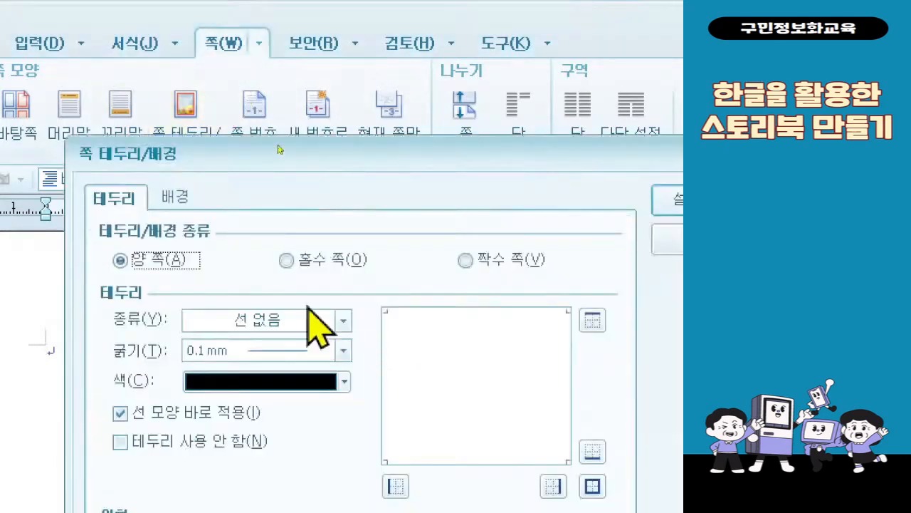
click(193, 203)
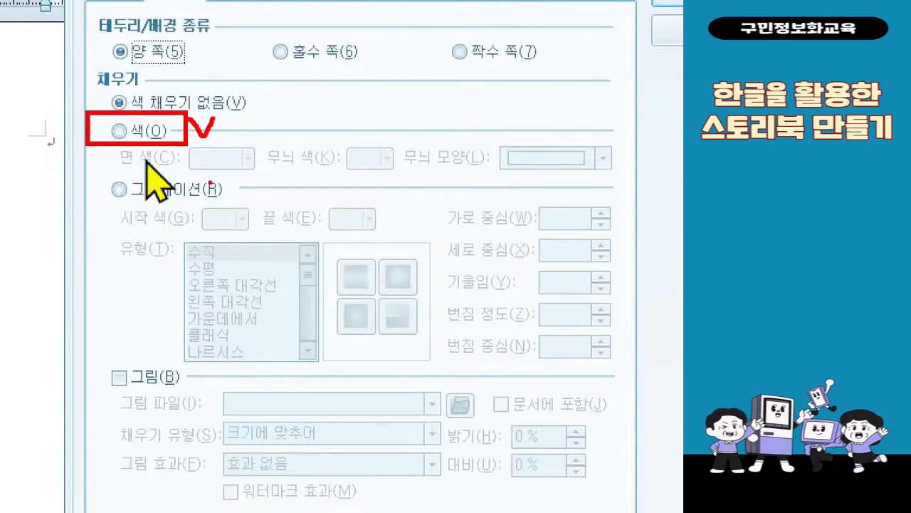
click(150, 129)
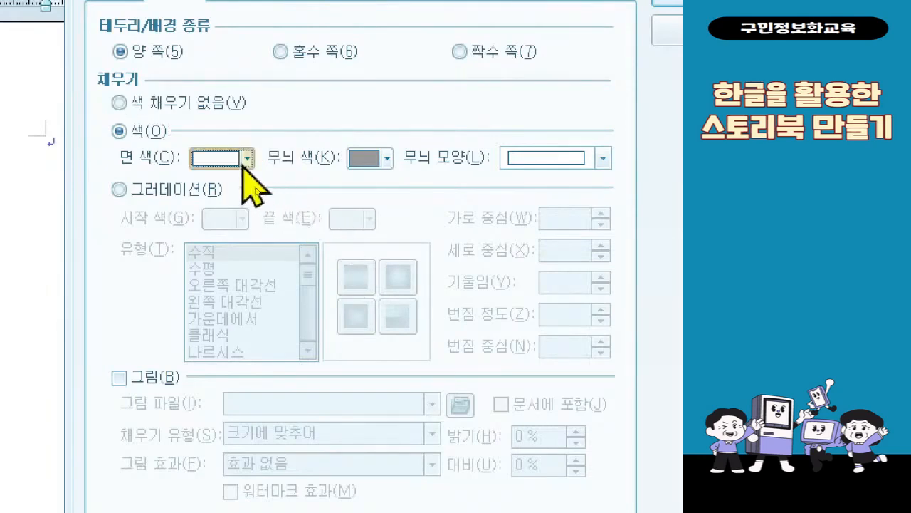
- Fill the page background with ruby (루비색, RGB 199,82,82) 40% lighter from the basic (기본) color theme and apply it
click(244, 160)
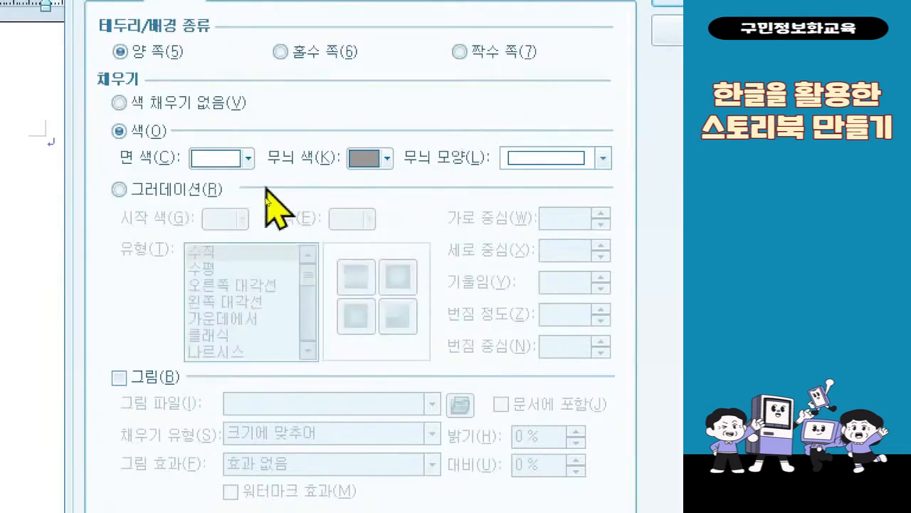
click(248, 157)
click(397, 223)
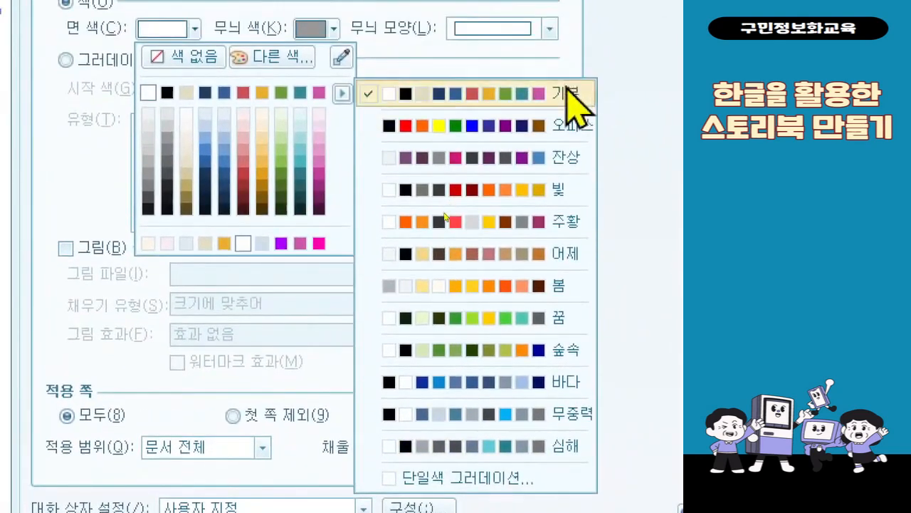
click(511, 91)
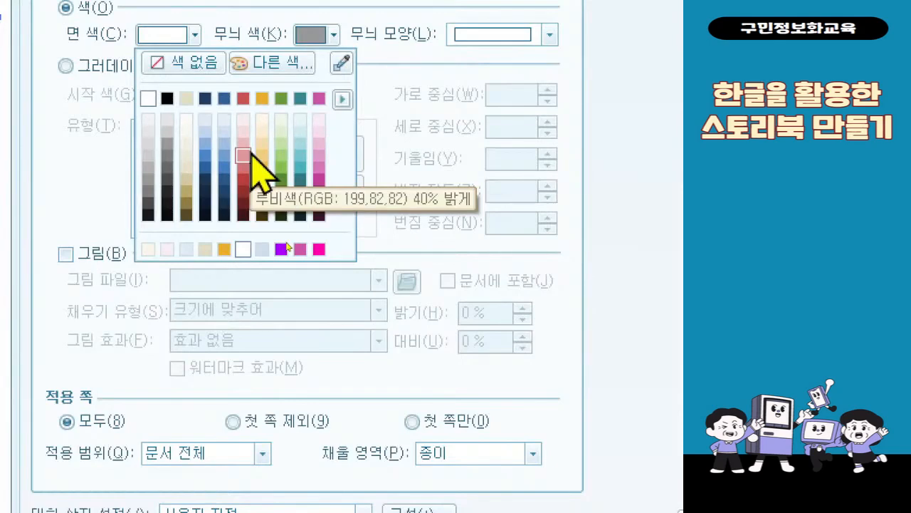
click(244, 155)
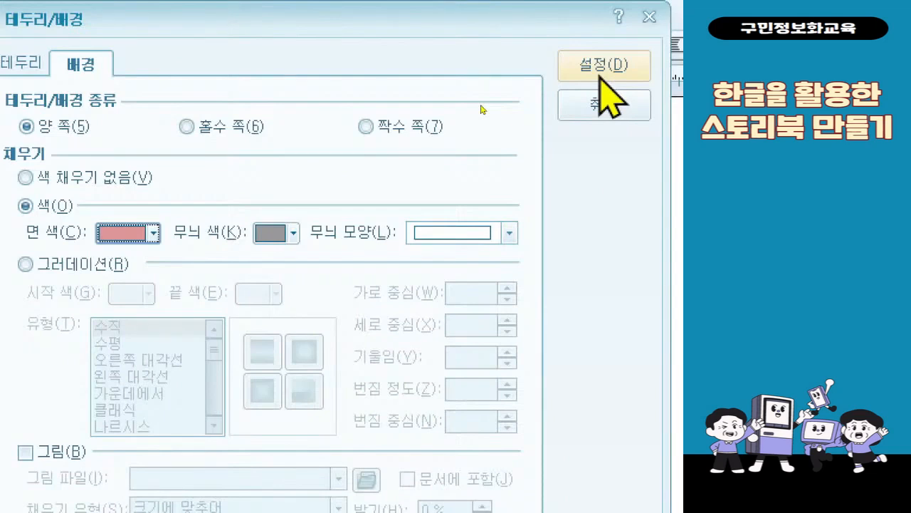
key(Return)
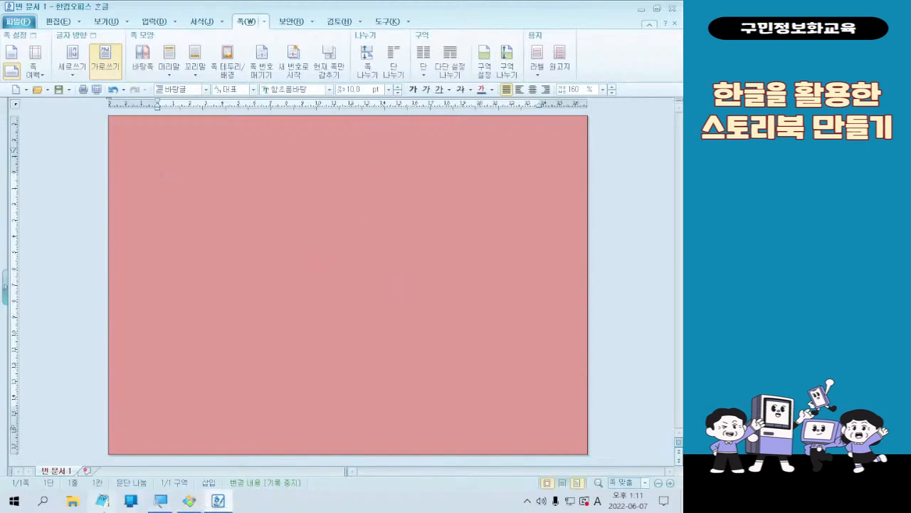
- Open Notepad (메모장) with an empty note and set its font size to 72
click(103, 502)
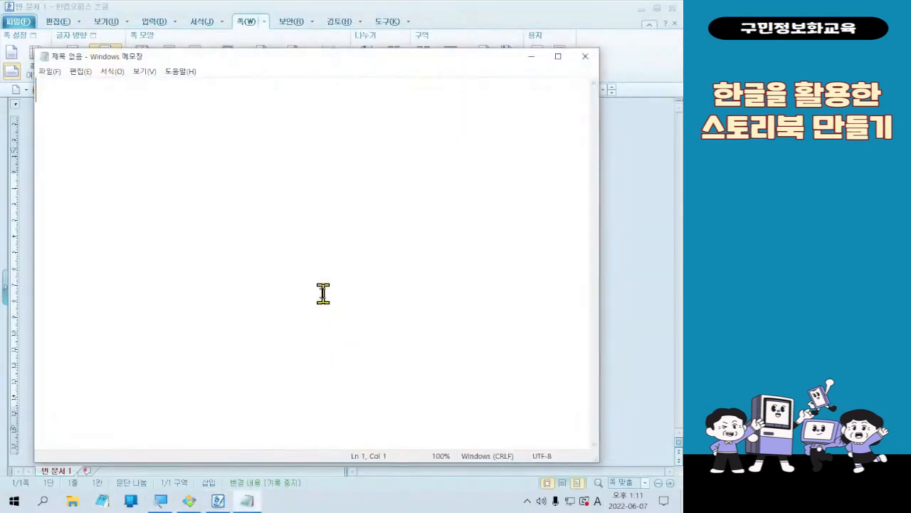
click(112, 72)
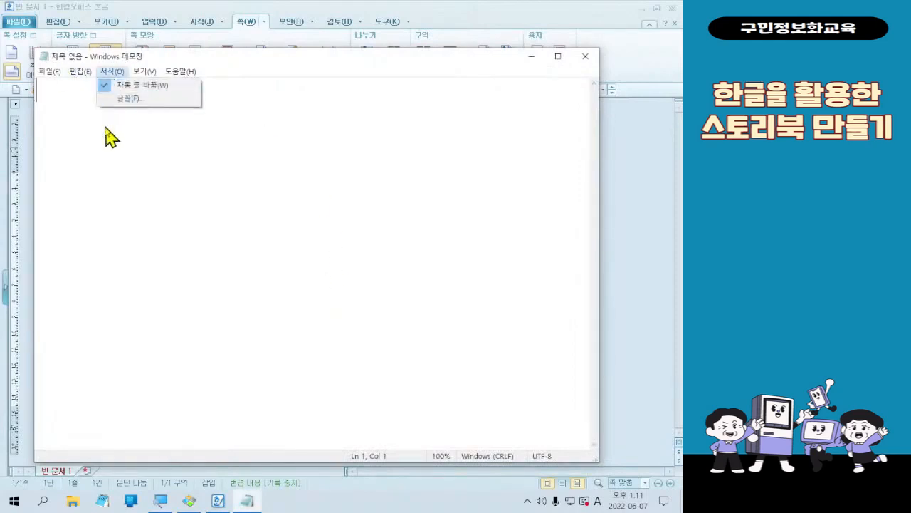
click(127, 99)
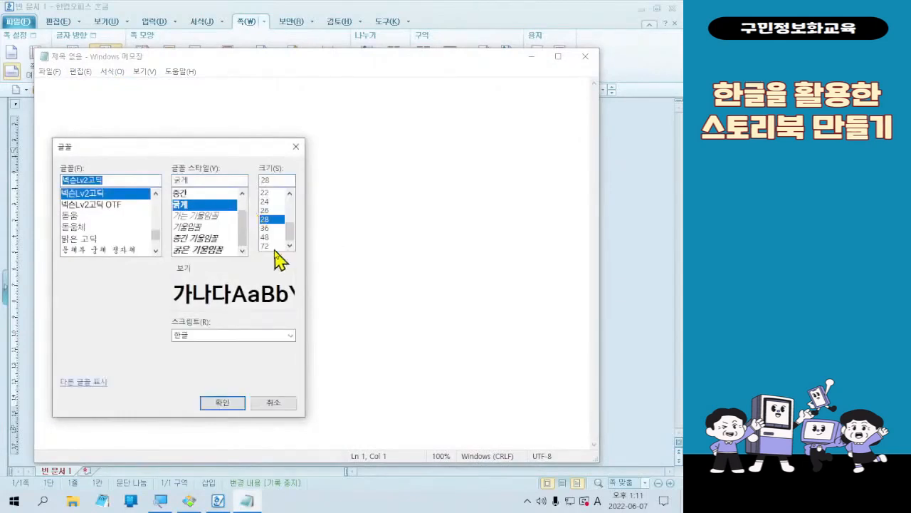
click(273, 247)
click(214, 402)
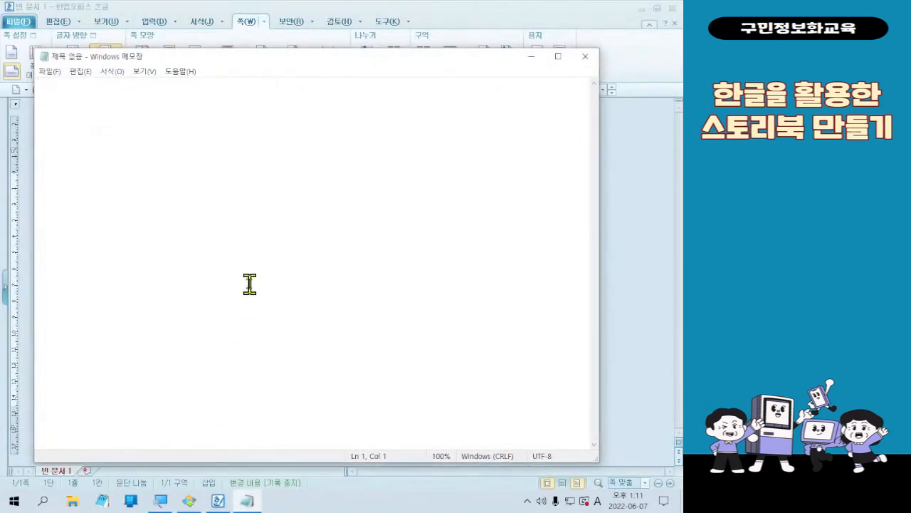
key(Hangul)
text(ㄲ휴)
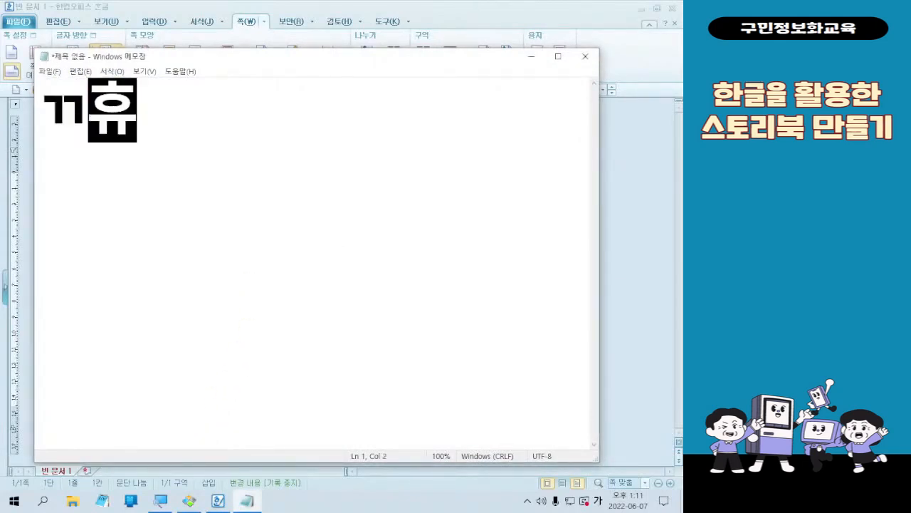
key(BackSpace)
key(BackSpace)
key(BackSpace)
key(Hangul)
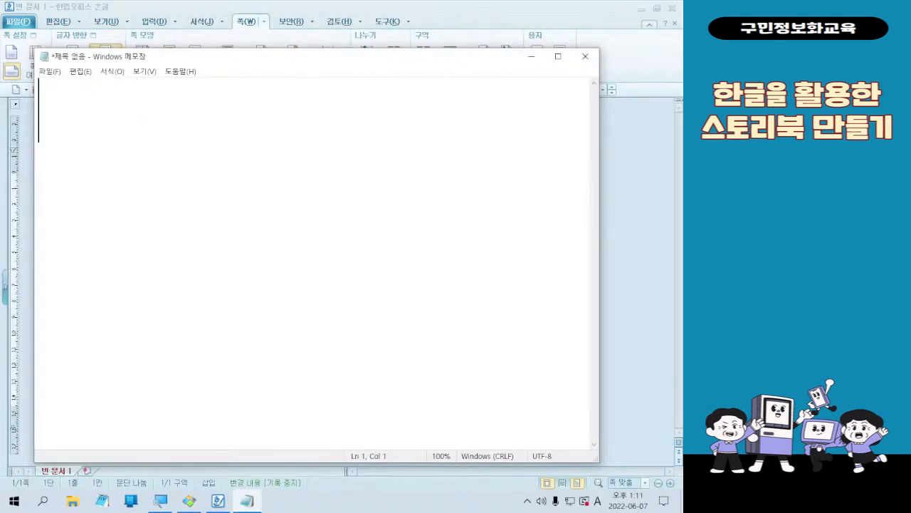
- Write "RGB" on the note's first line and start a new line
text(RGB)
key(Return)
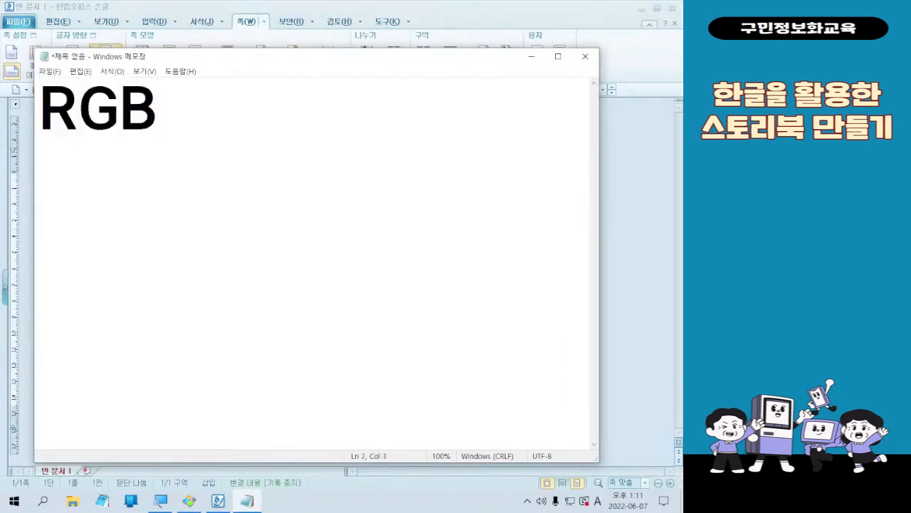
- Write "Red", "Green" and "Blue" on separate lines below "RGB" in the note
text(Red)
key(Return)
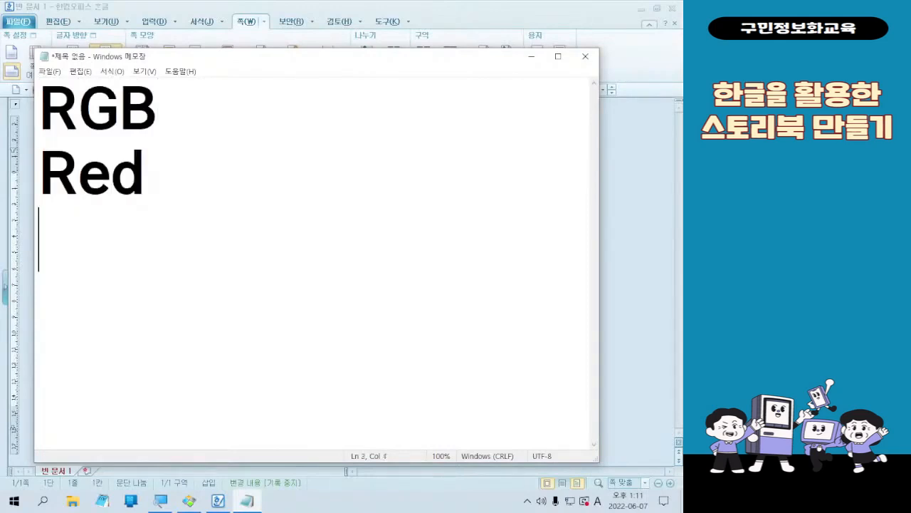
text(Green)
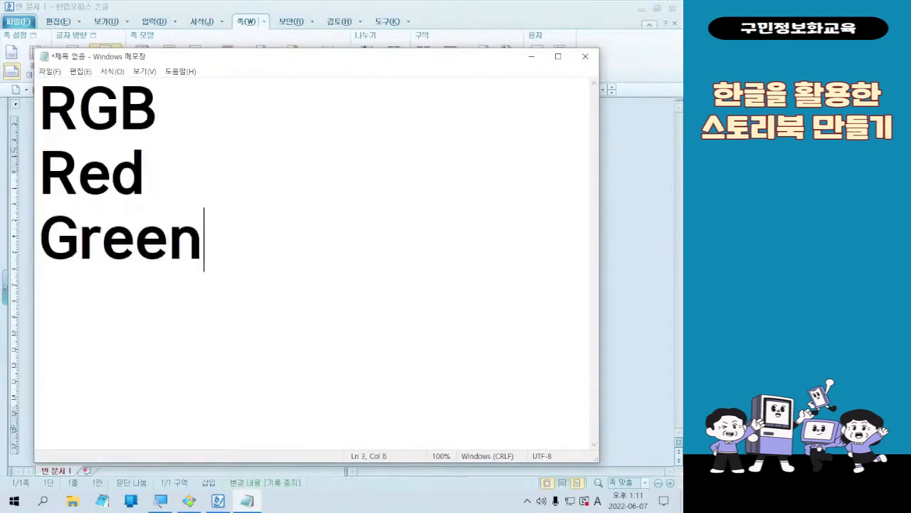
key(Return)
text(B)
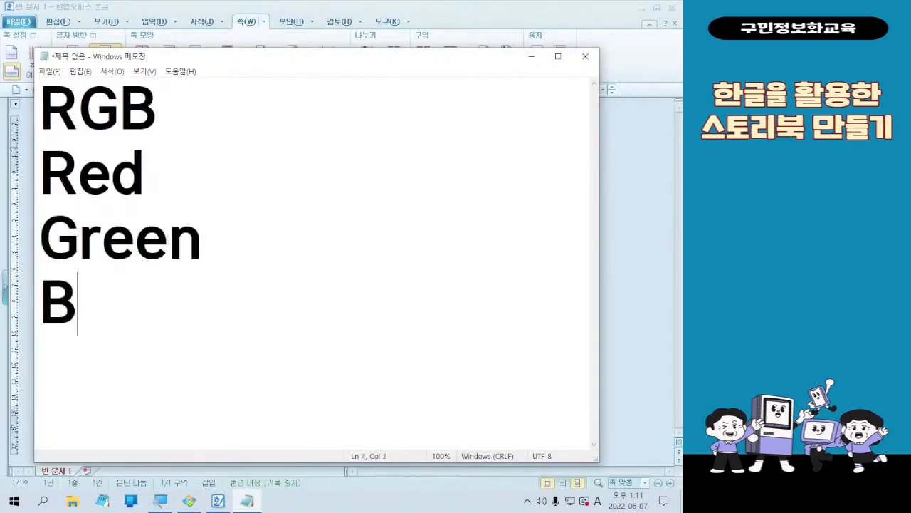
text(lue)
- Add "(225)" directly after "Red" on the note's second line
key(Up)
key(Up)
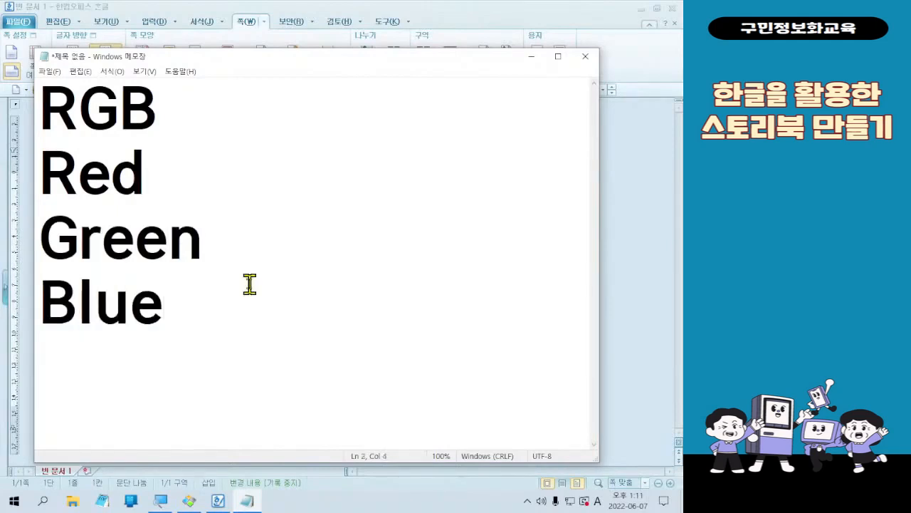
text((225)
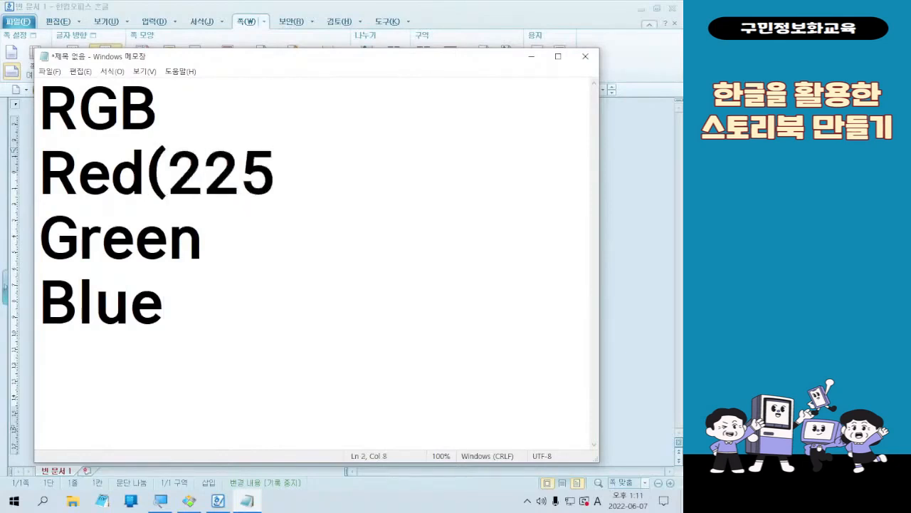
key(BackSpace)
key(BackSpace)
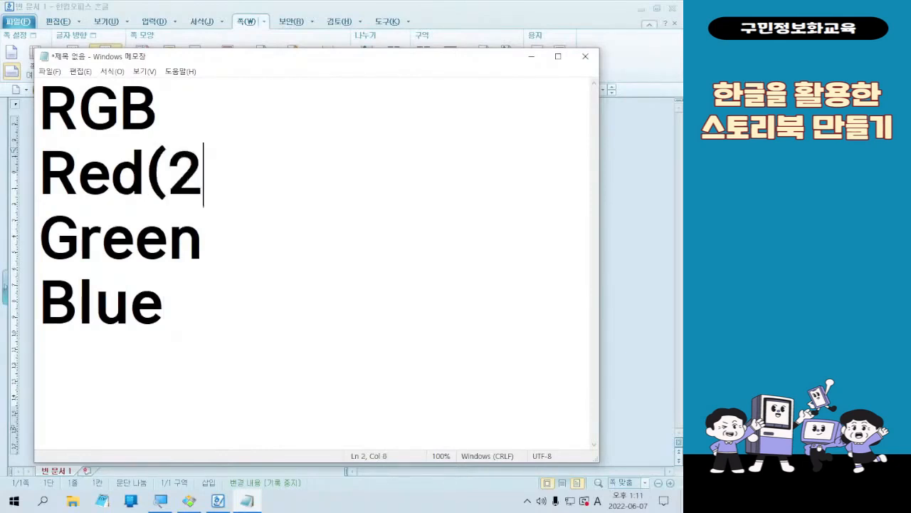
text(25)
key(BackSpace)
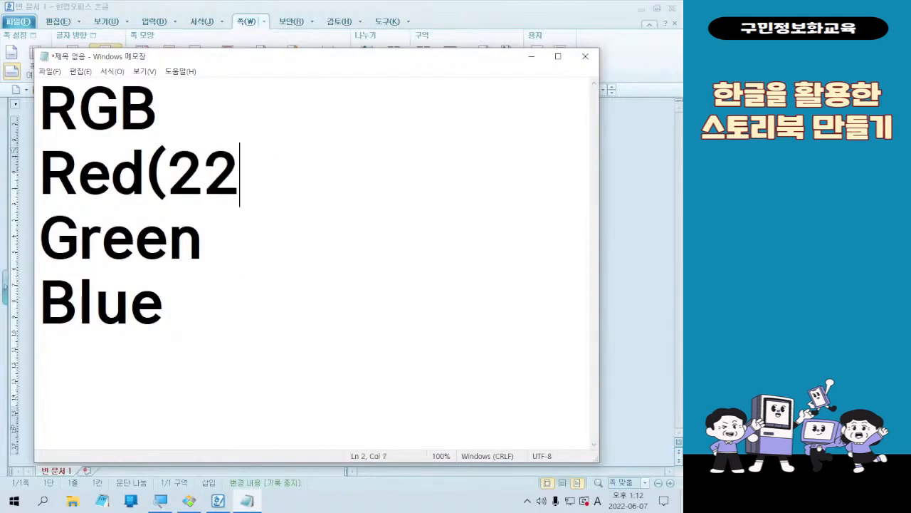
text(5))
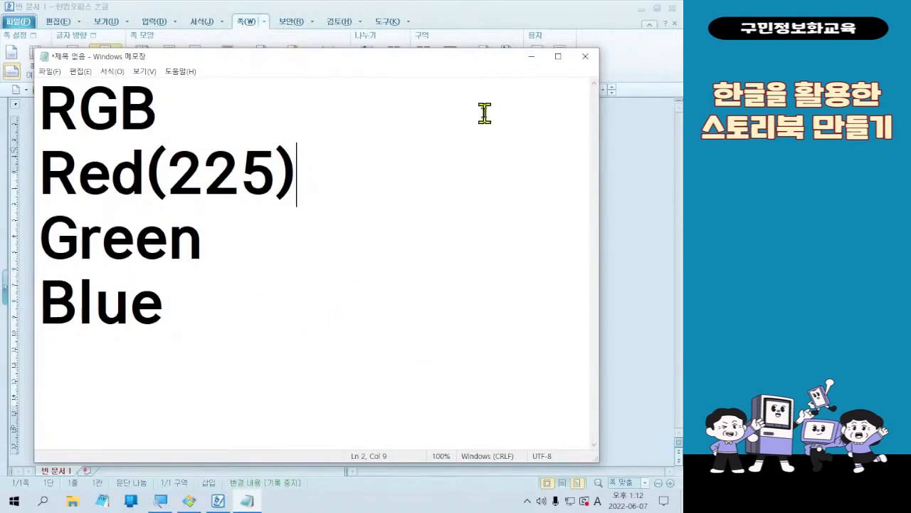
- Return to the Hangul document and open the custom color chooser (다른 색) for the page background's fill color (면 색)
click(531, 57)
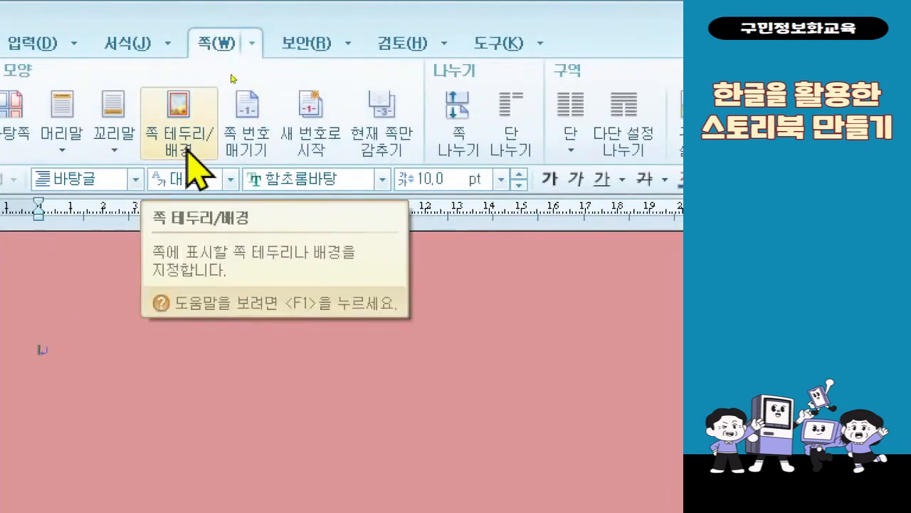
click(187, 148)
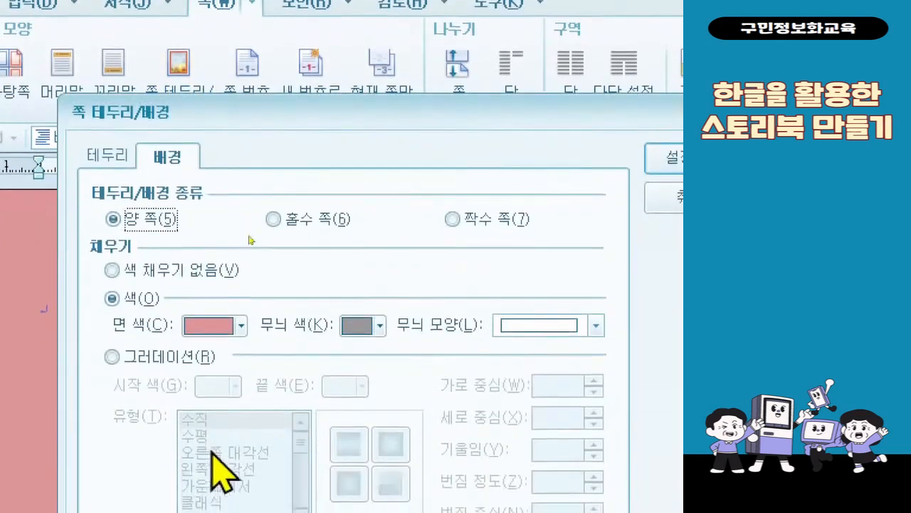
click(242, 326)
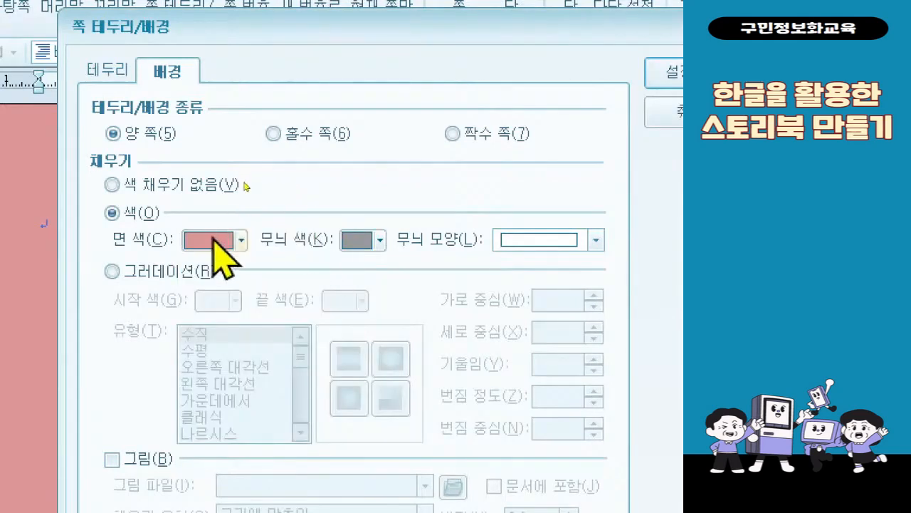
click(240, 239)
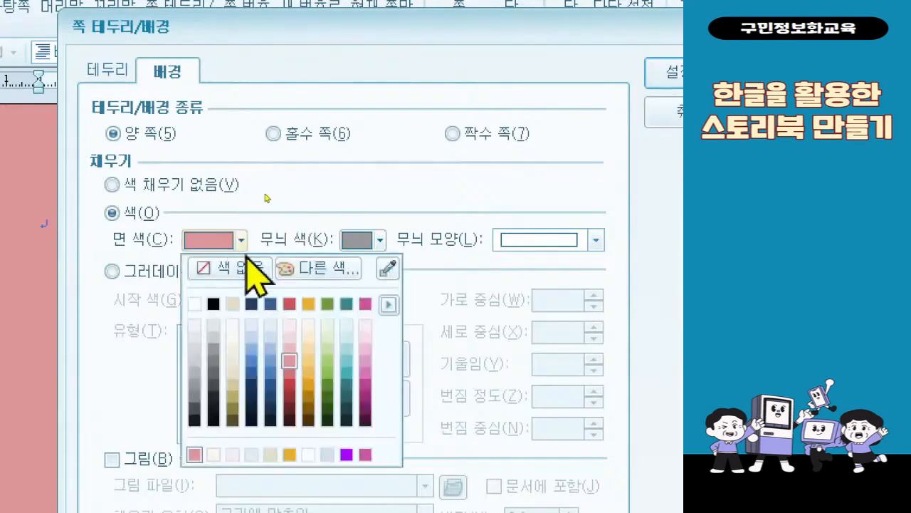
click(292, 278)
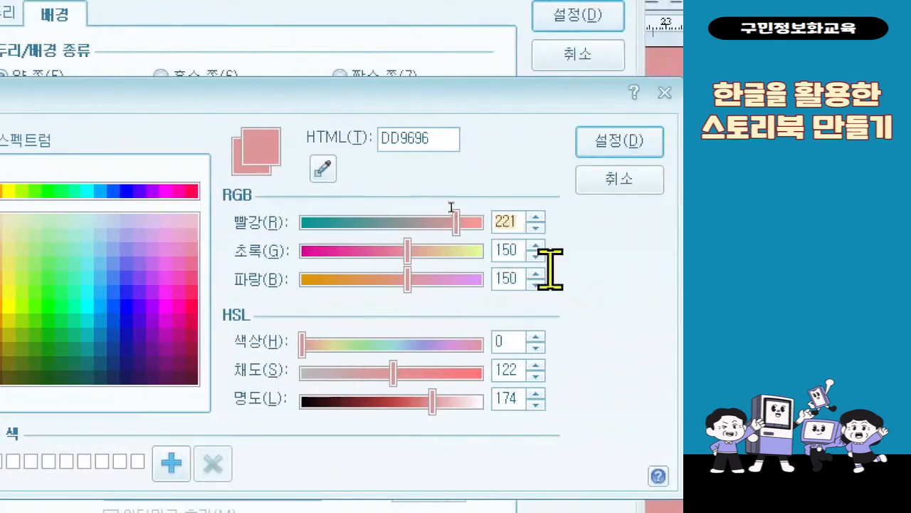
- Set the custom fill color to red (빨강) 221, green (초록) 150 and blue (파랑) 150
double_click(520, 217)
text(2)
key(BackSpace)
text(221)
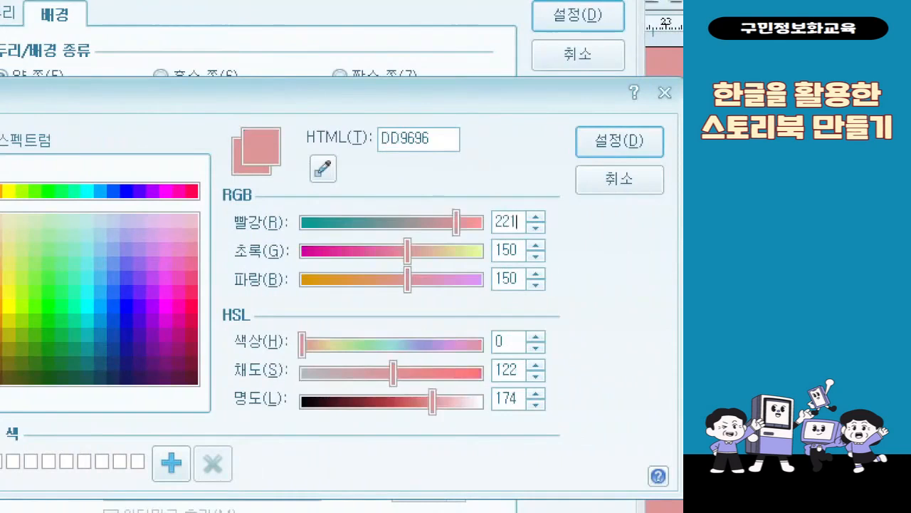
key(Tab)
text(150)
key(Tab)
text(150)
drag(477, 199, 546, 306)
drag(504, 163, 531, 142)
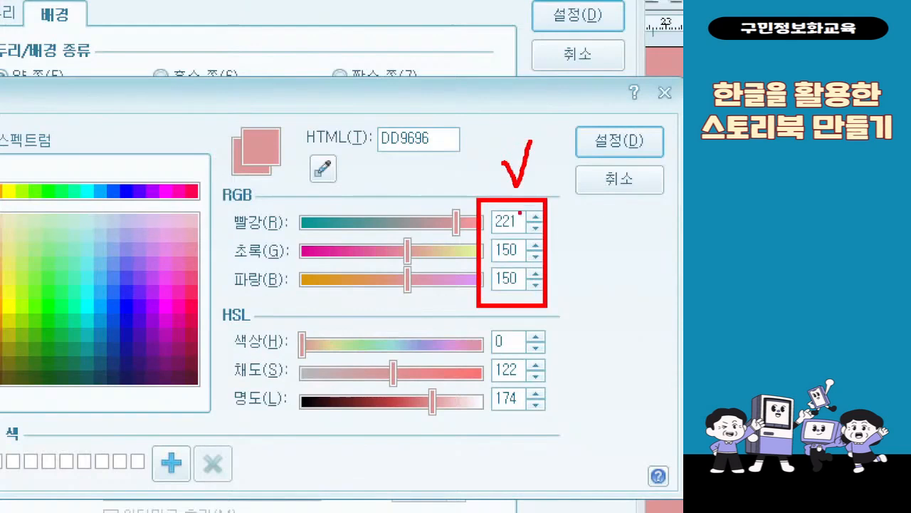
drag(237, 126, 287, 173)
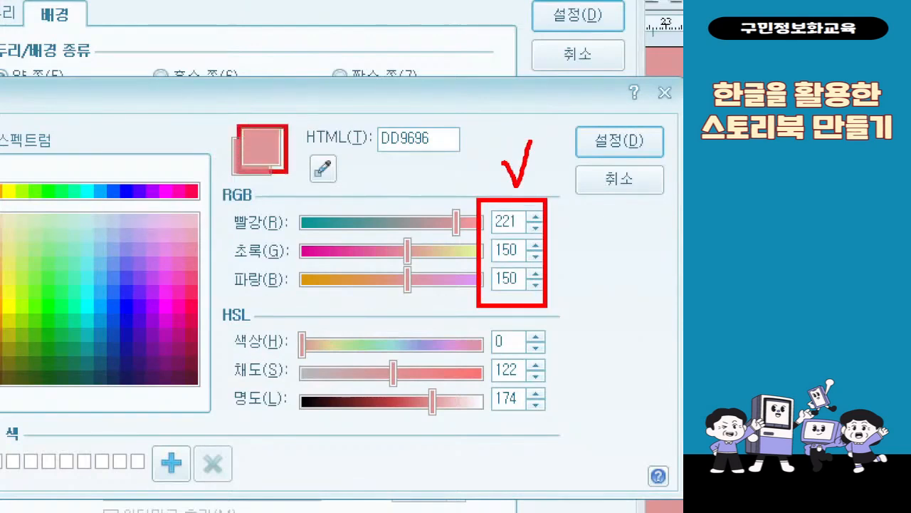
mouse_move(267, 98)
mouse_down()
mouse_move(299, 89)
mouse_move(313, 61)
mouse_up()
key(ctrl)
key(ctrl)
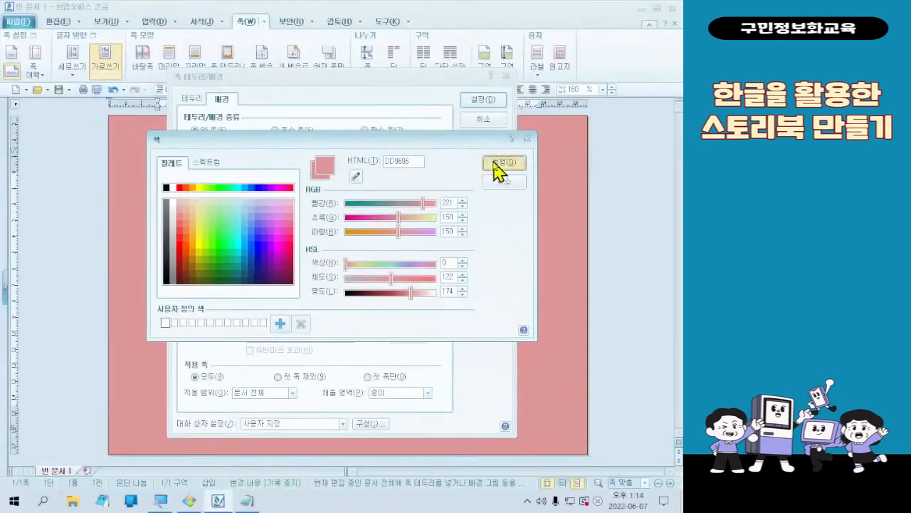
- Accept the custom color and apply the page background settings to the document
click(619, 141)
click(484, 101)
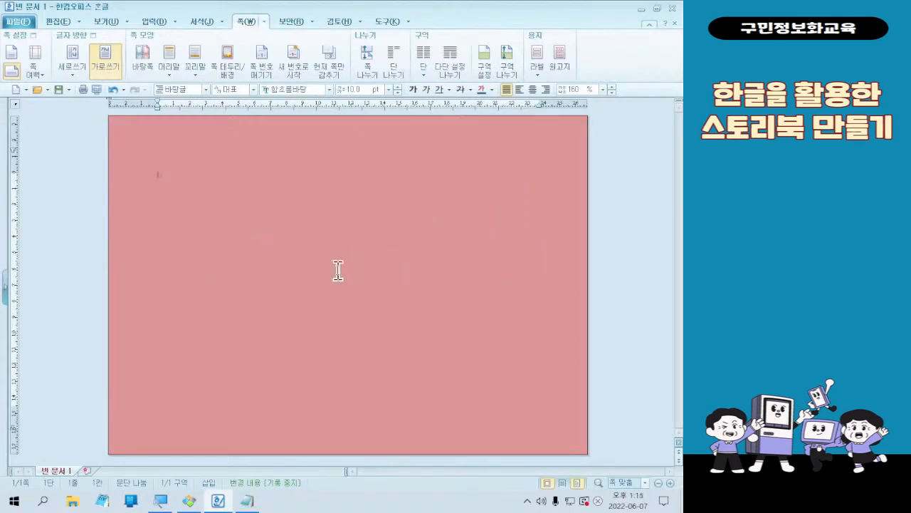
- Insert a page break to inspect the background on the second page, and remove that break again
key(ctrl+Return)
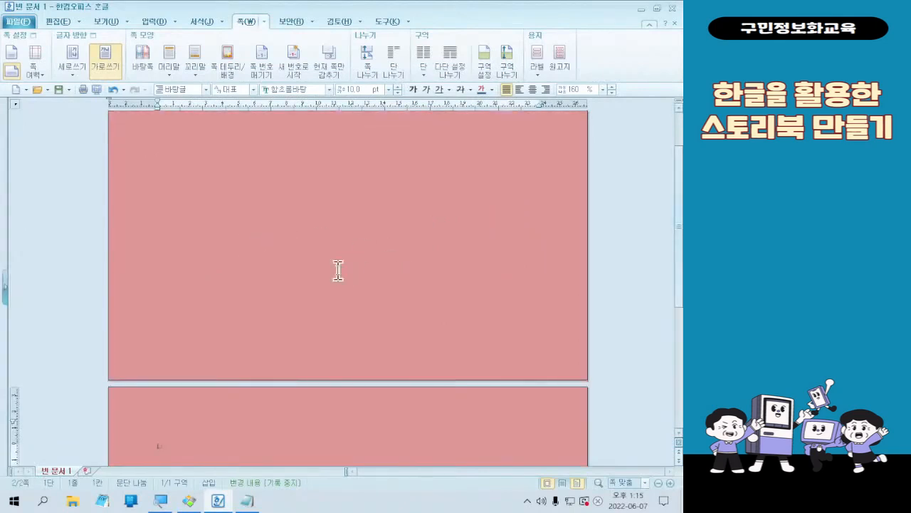
scroll(338, 269, down, 3)
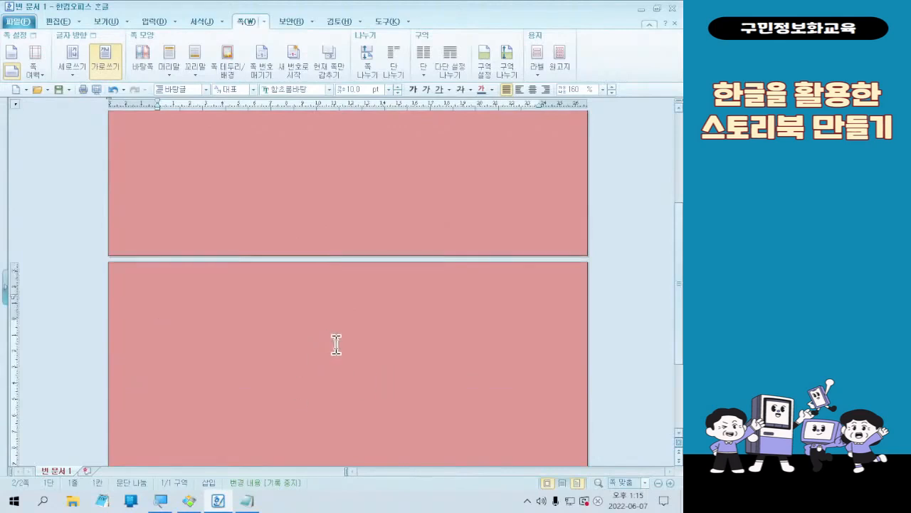
scroll(339, 347, down, 3)
scroll(346, 353, up, 8)
scroll(359, 358, down, 6)
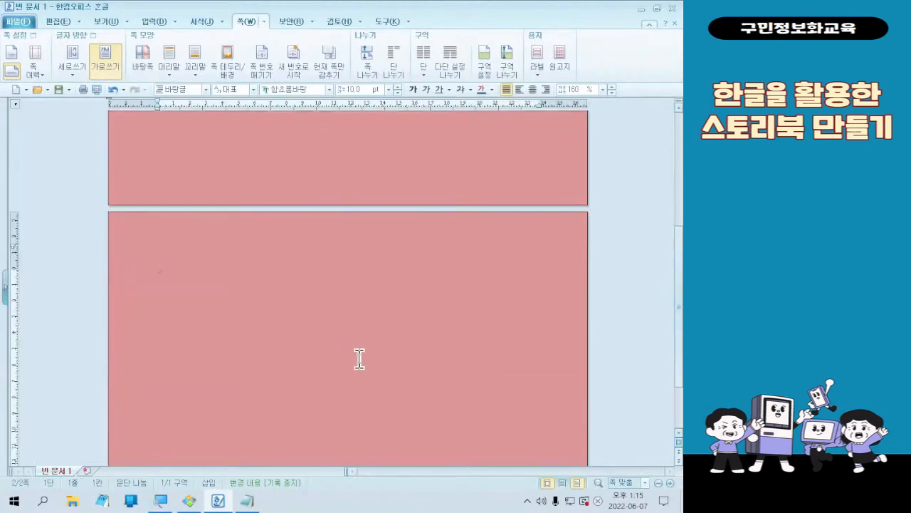
key(BackSpace)
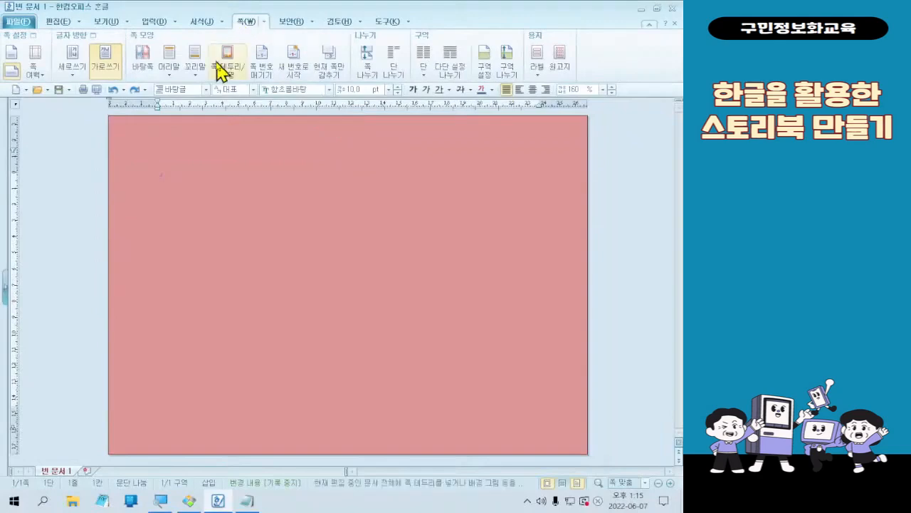
- Limit the page background to the first page only (첫 쪽만) in the page border/background settings (쪽 테두리/배경) and apply it
click(203, 113)
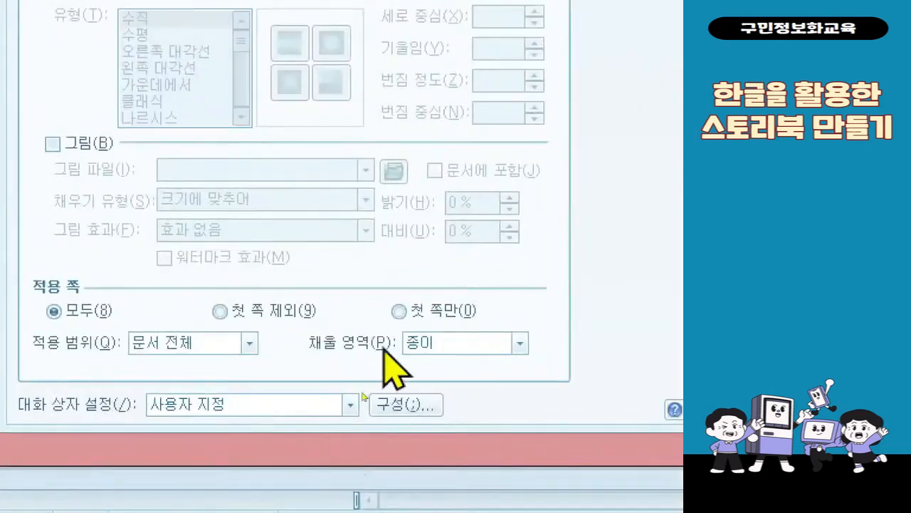
click(370, 379)
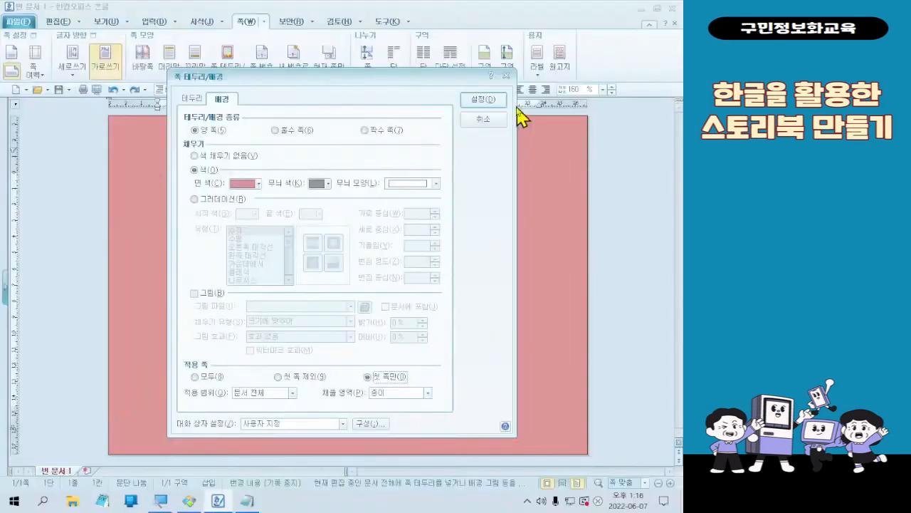
click(523, 106)
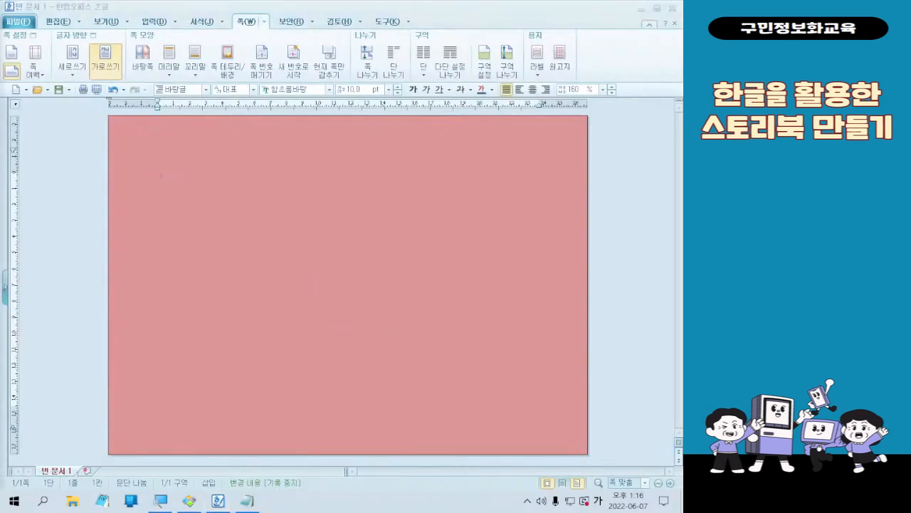
key(Hangul)
click(187, 201)
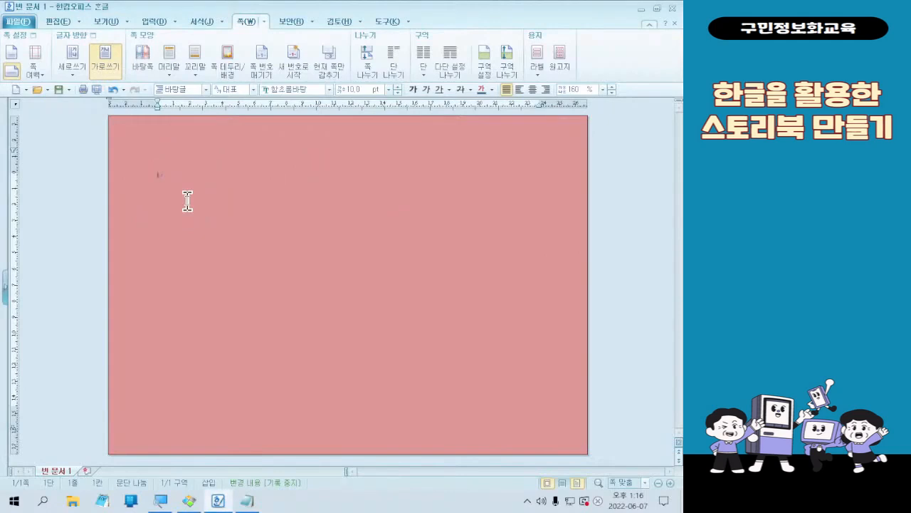
click(181, 189)
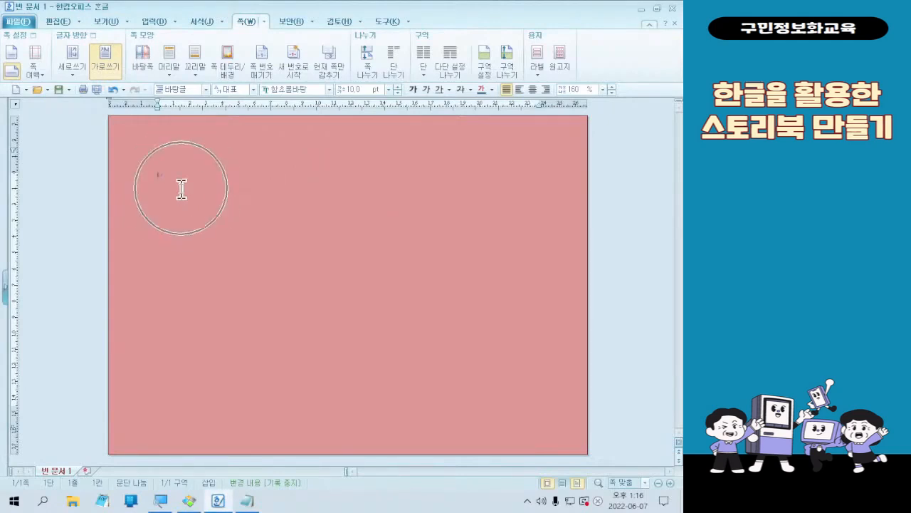
click(263, 203)
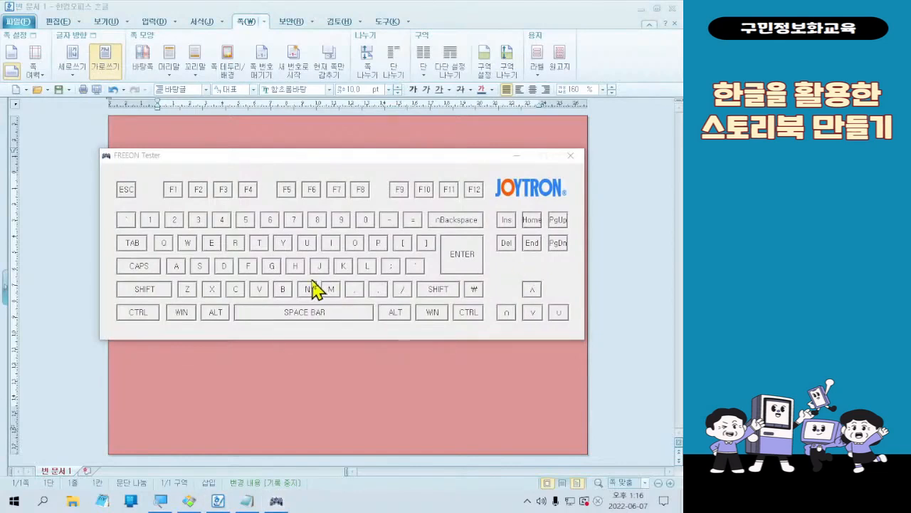
key(ctrl)
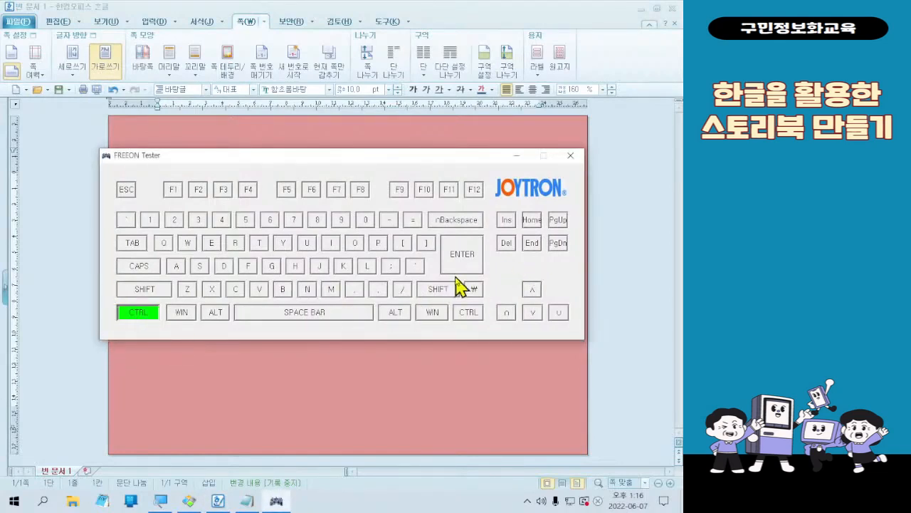
key(ctrl+Return)
key(ctrl)
key(ctrl+Return)
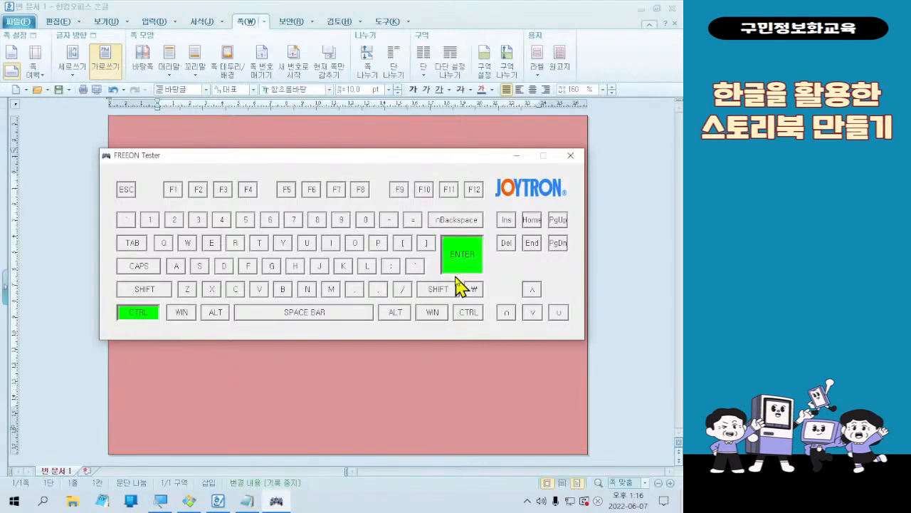
- Return to the Hangul document, insert a page break after the first page, and compare the backgrounds of both pages
click(434, 373)
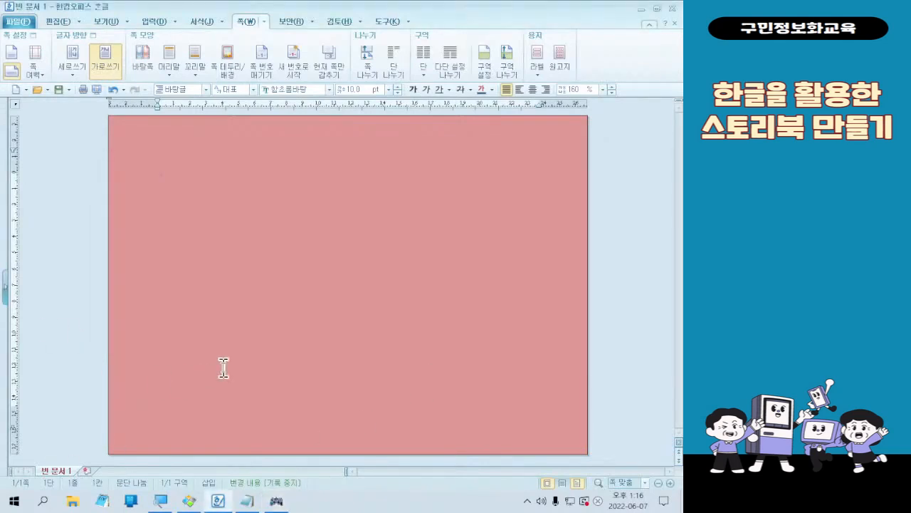
key(ctrl+Return)
scroll(224, 368, down, 2)
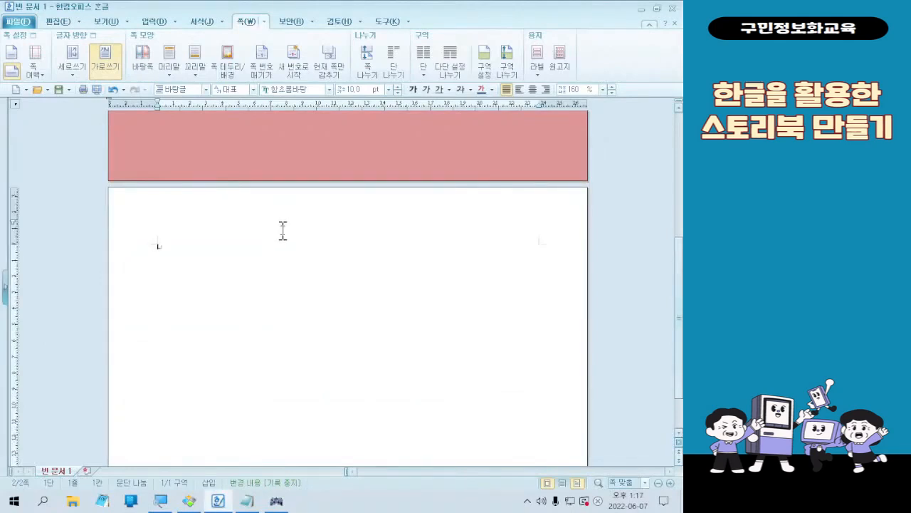
scroll(282, 229, up, 2)
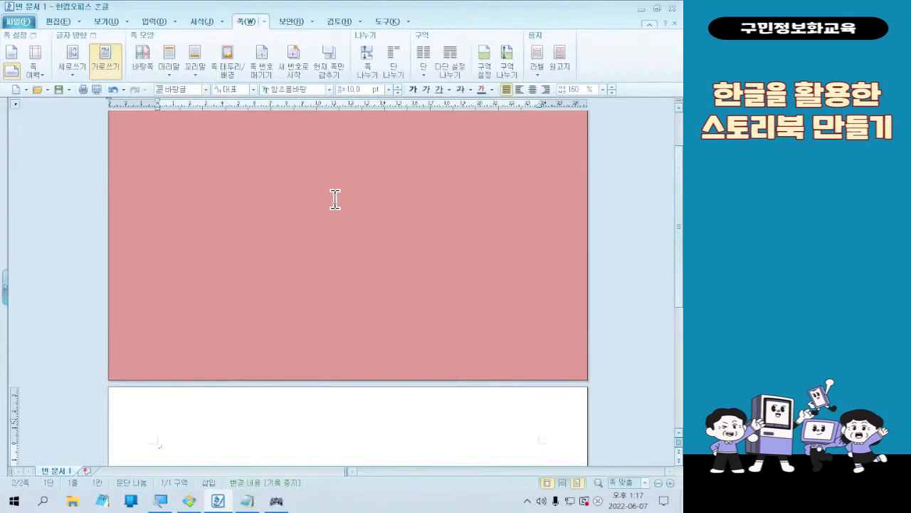
scroll(335, 238, down, 3)
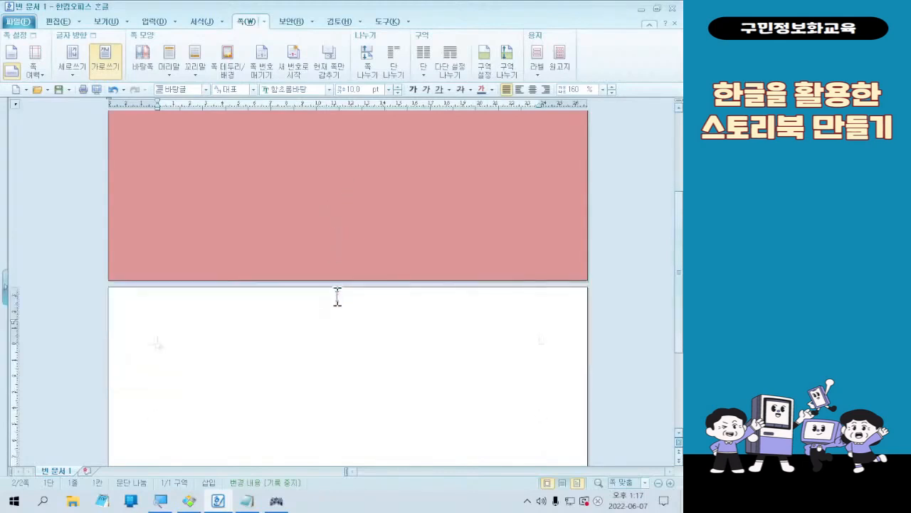
scroll(338, 297, down, 2)
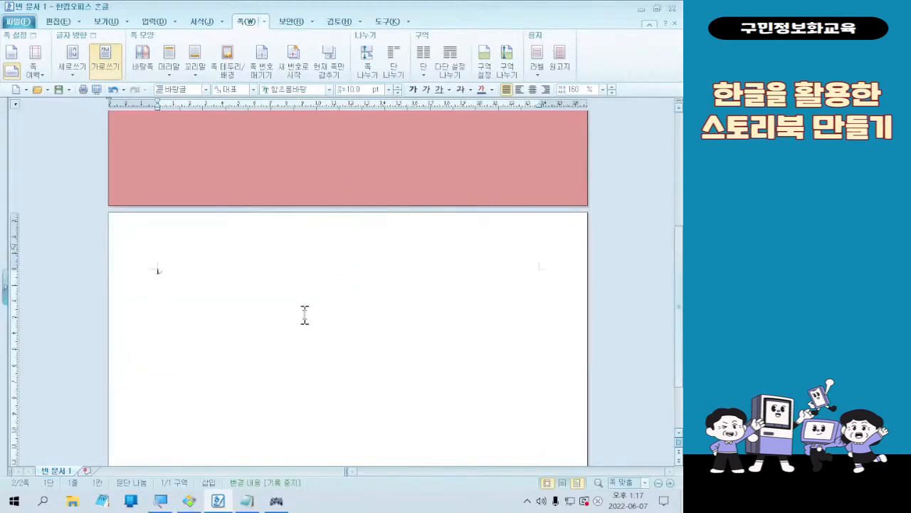
- Remove the page break so that only the ruby first page remains
click(277, 501)
key(BackSpace)
key(BackSpace)
key(BackSpace)
click(517, 155)
key(BackSpace)
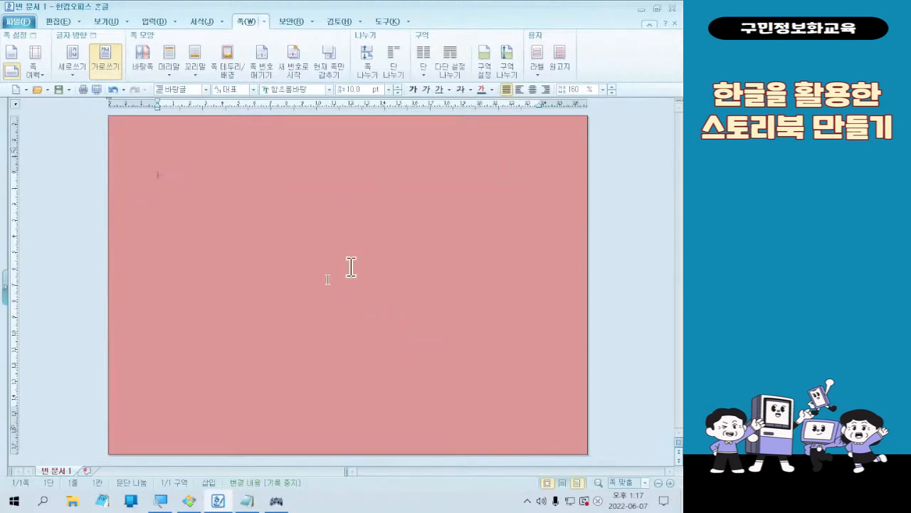
- Check the CONTENTS sample layout and draw an ellipse about 156 mm wide and 183 mm high on the right half of the page
click(185, 501)
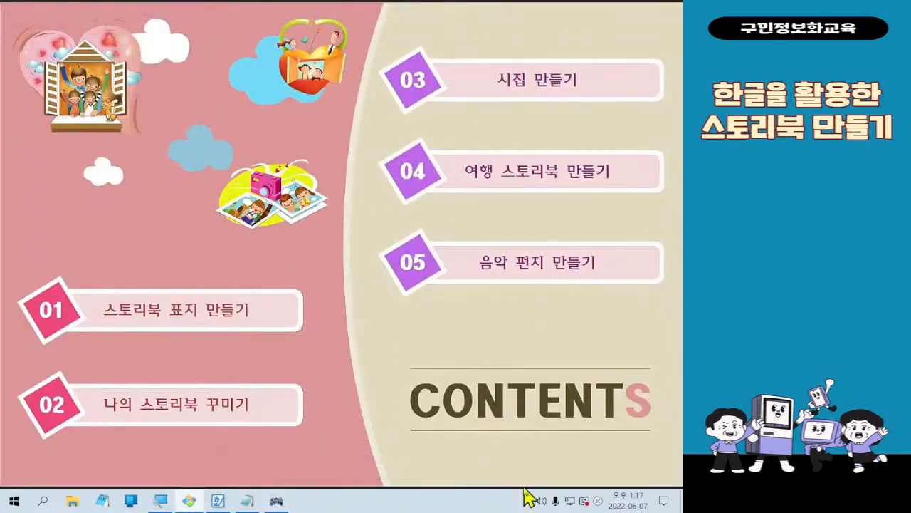
mouse_move(627, 17)
mouse_move(382, 447)
click(630, 8)
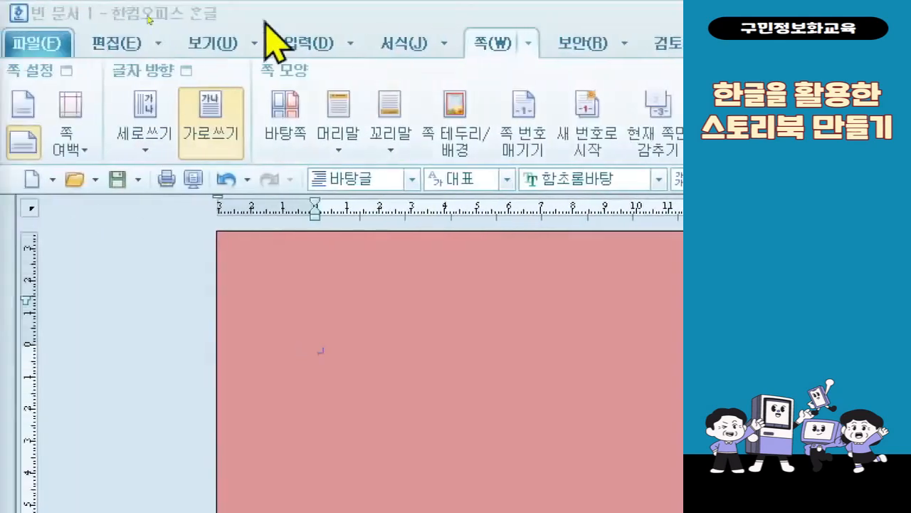
click(311, 44)
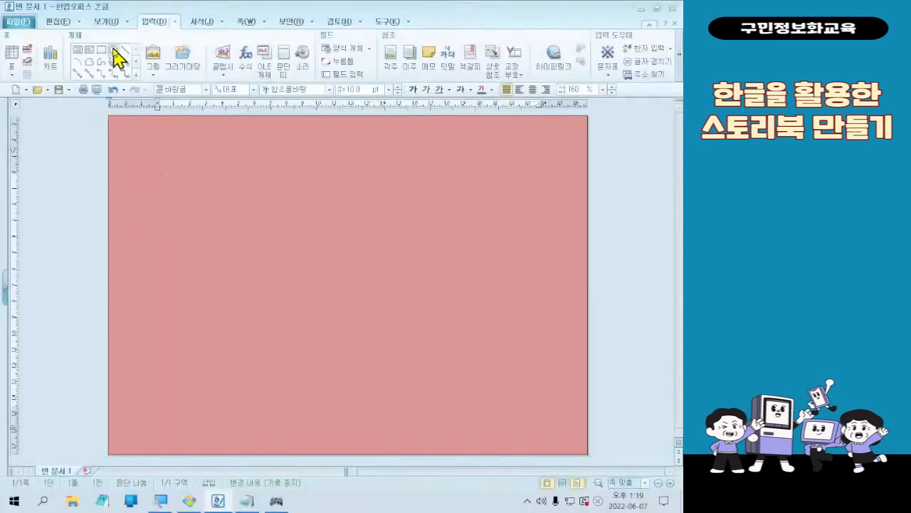
click(113, 50)
drag(334, 137, 585, 433)
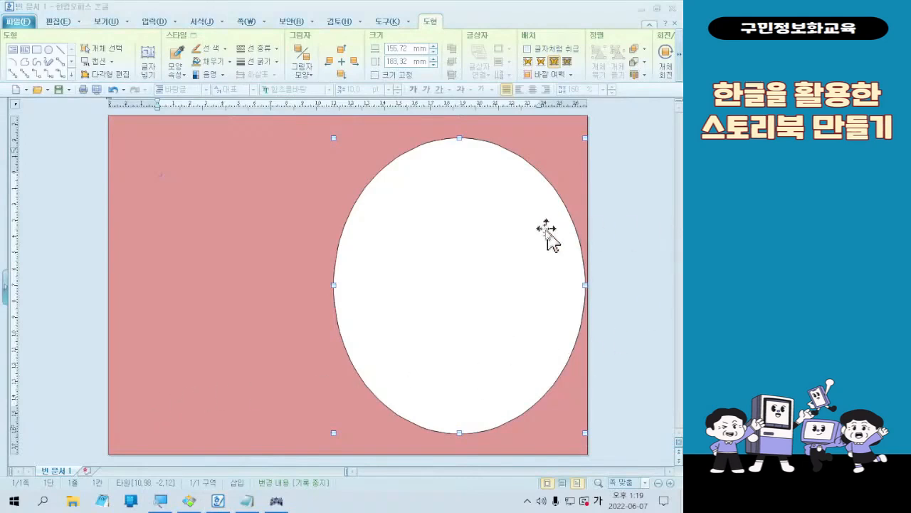
- Place the ellipse behind the text (글 뒤로) and set both its width and height to 250 mm
double_click(515, 250)
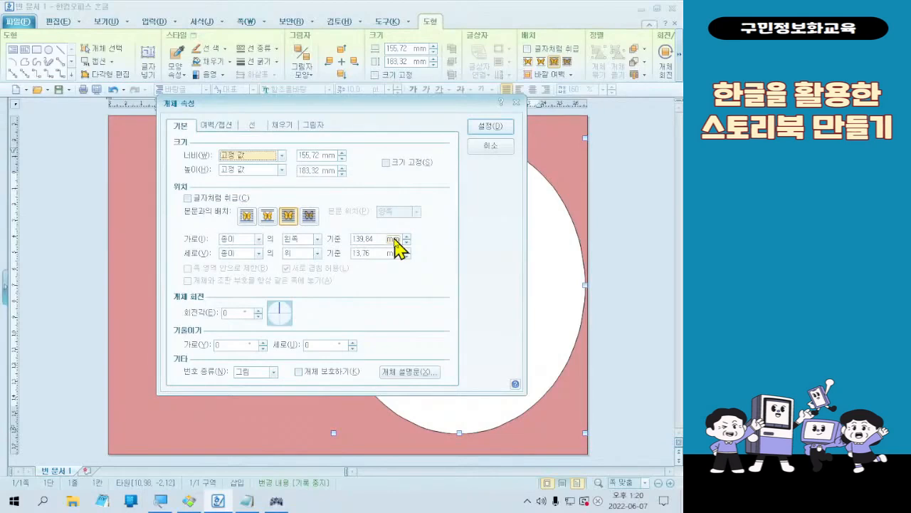
key(Escape)
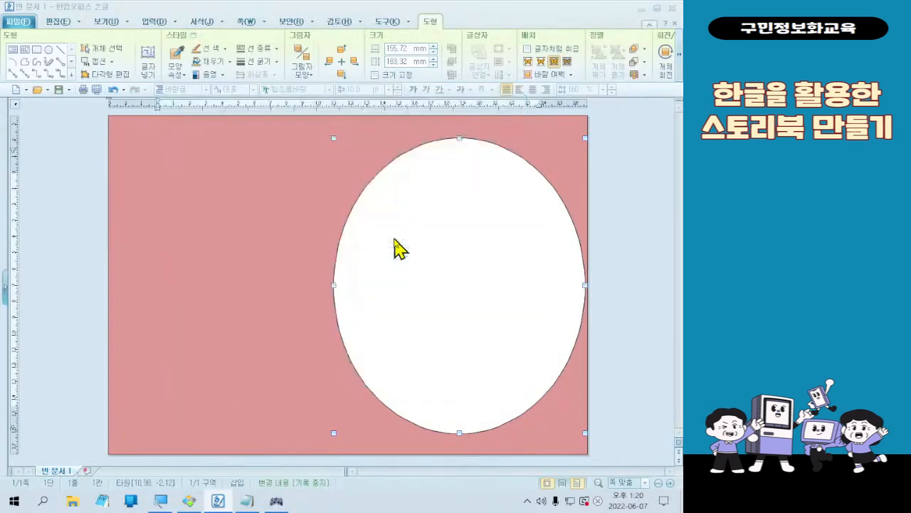
double_click(393, 246)
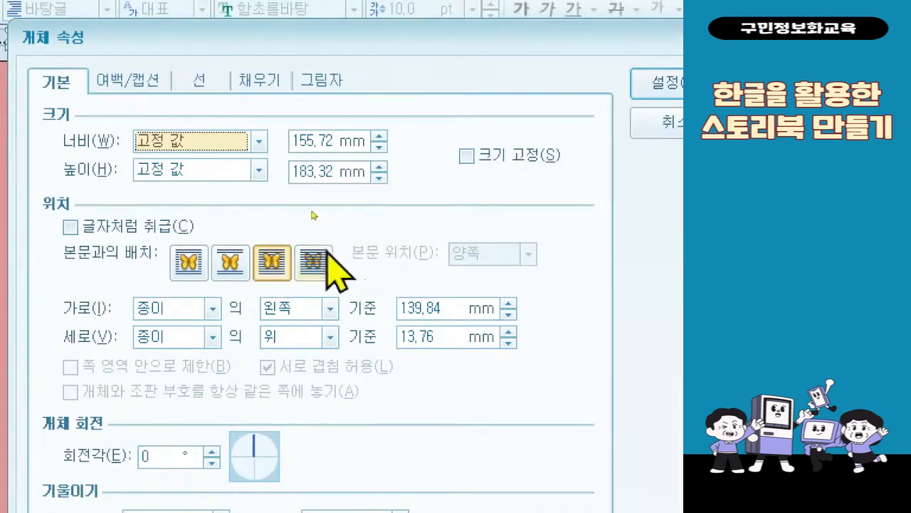
click(313, 261)
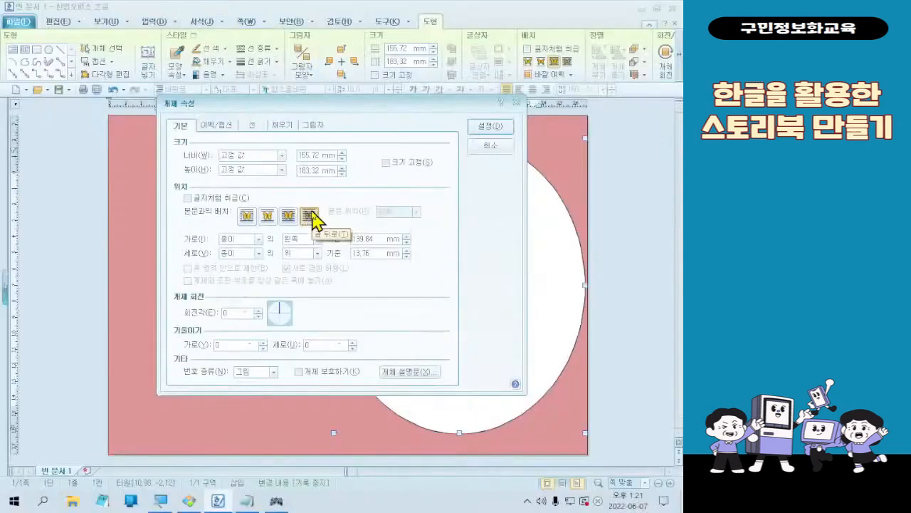
click(189, 501)
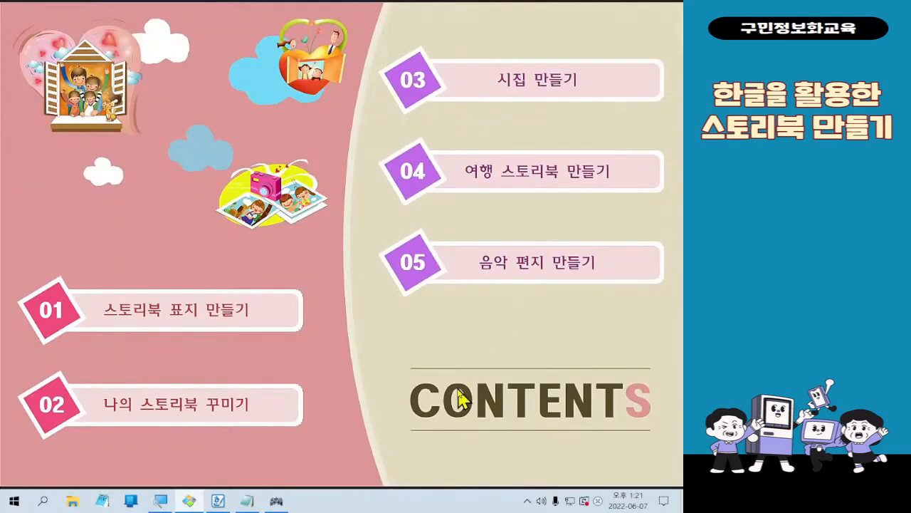
click(628, 10)
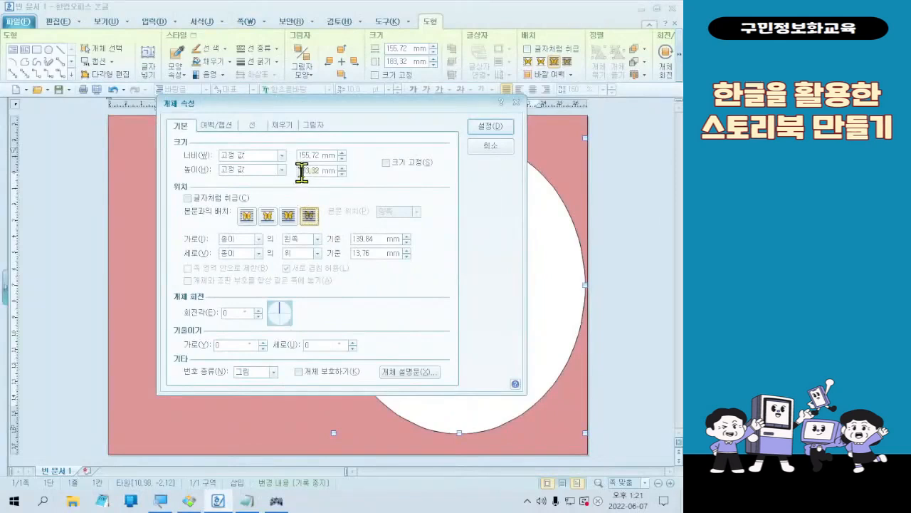
text(250)
double_click(301, 154)
text(250)
key(Return)
- Try centring the ellipse horizontally on the paper (가로: 종이의 가운데) and undo that change
double_click(427, 267)
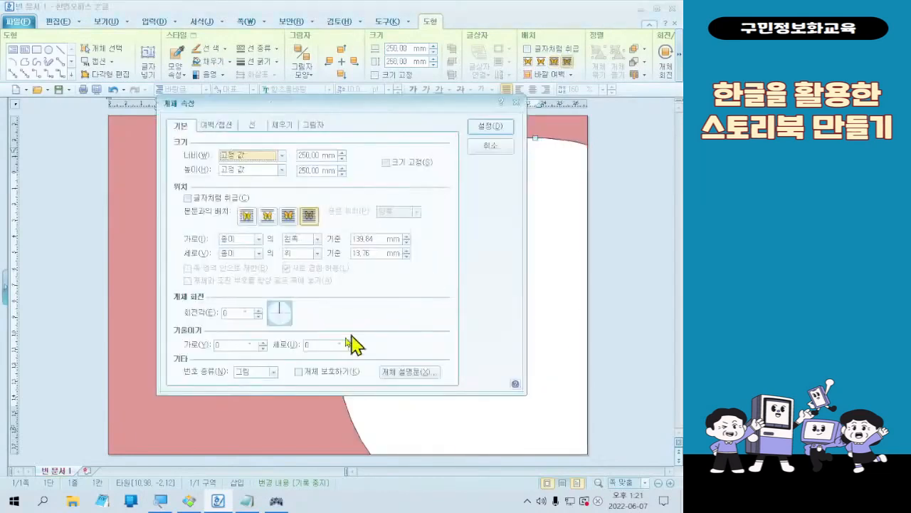
click(317, 239)
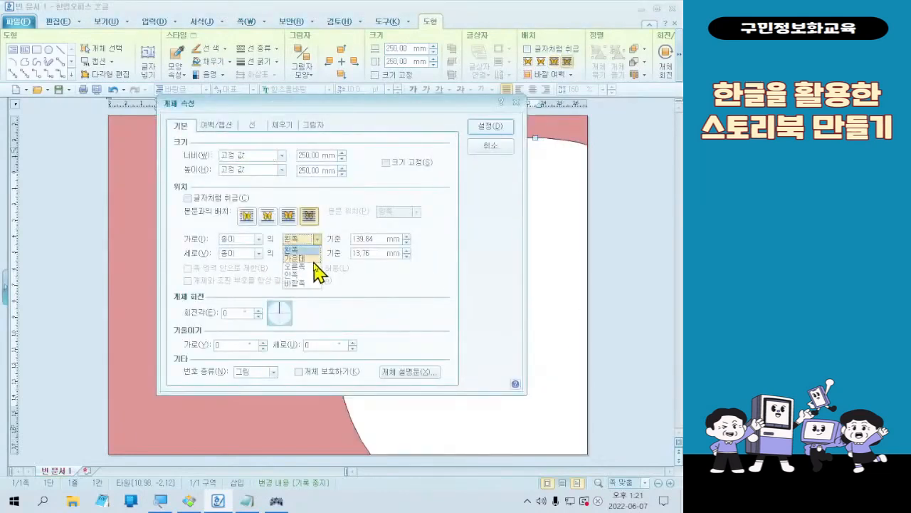
click(317, 259)
click(490, 126)
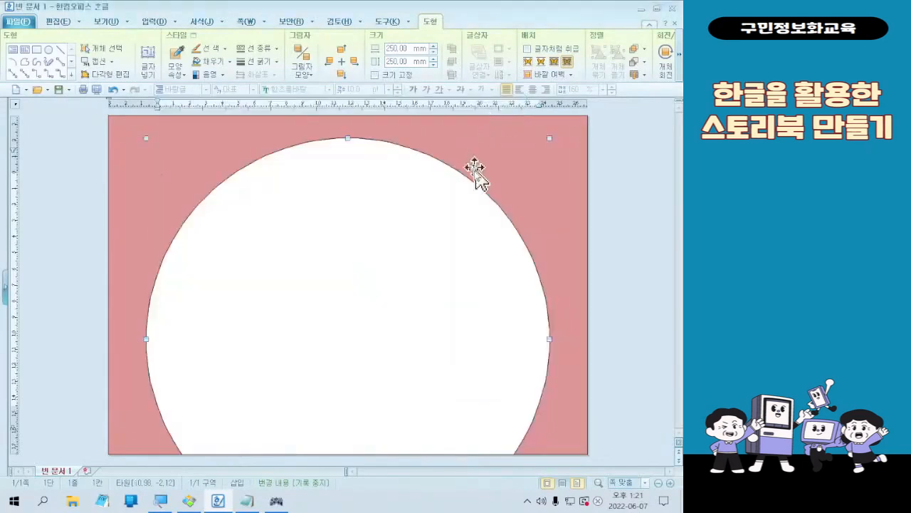
key(ctrl+z)
- Align the ellipse vertically to the centre of the paper (세로: 종이의 가운데)
double_click(428, 267)
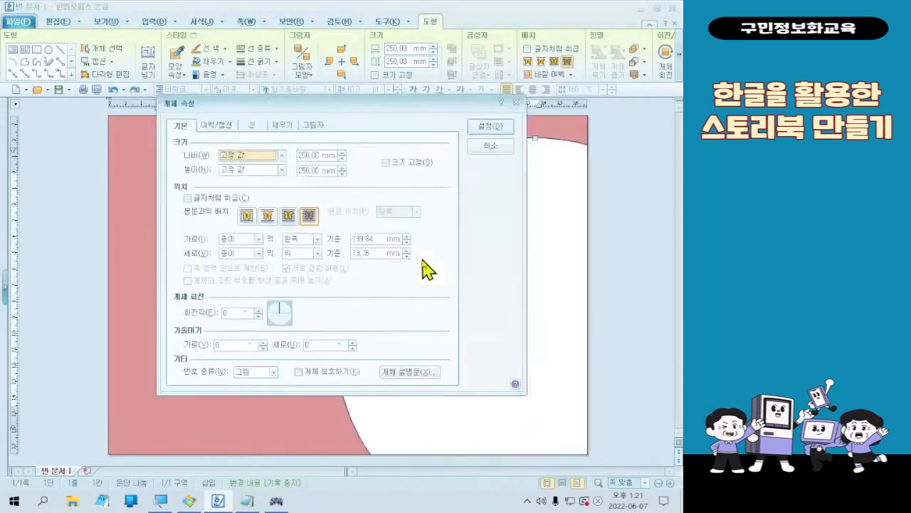
click(317, 255)
click(315, 273)
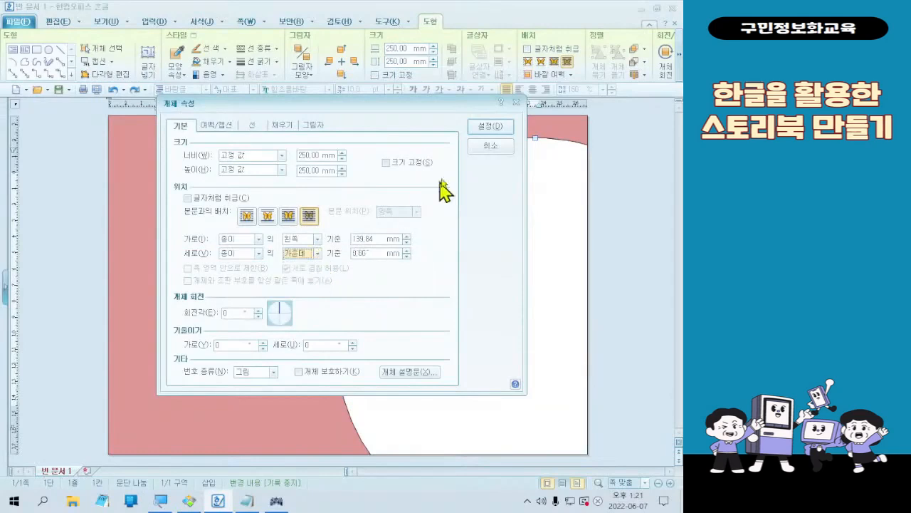
click(491, 127)
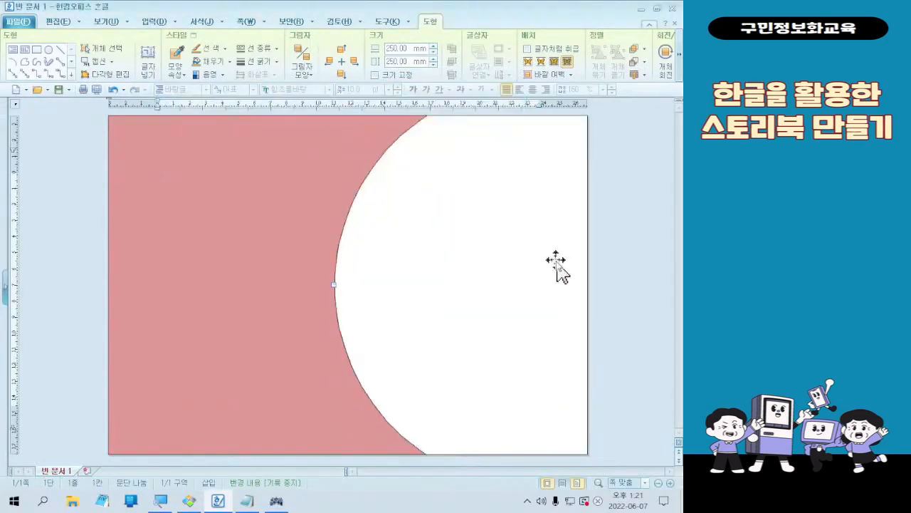
- Compare the shape with the CONTENTS sample and set the ellipse's height to 350 mm
click(187, 502)
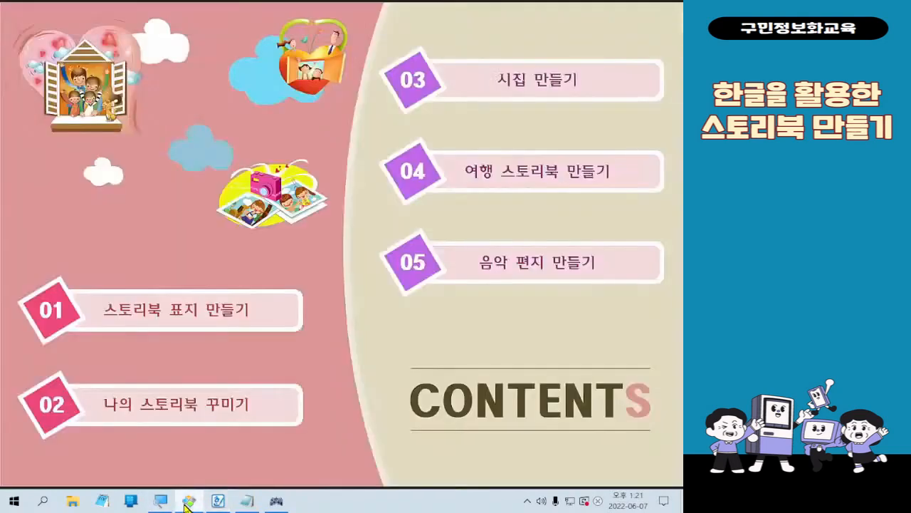
click(218, 501)
double_click(451, 321)
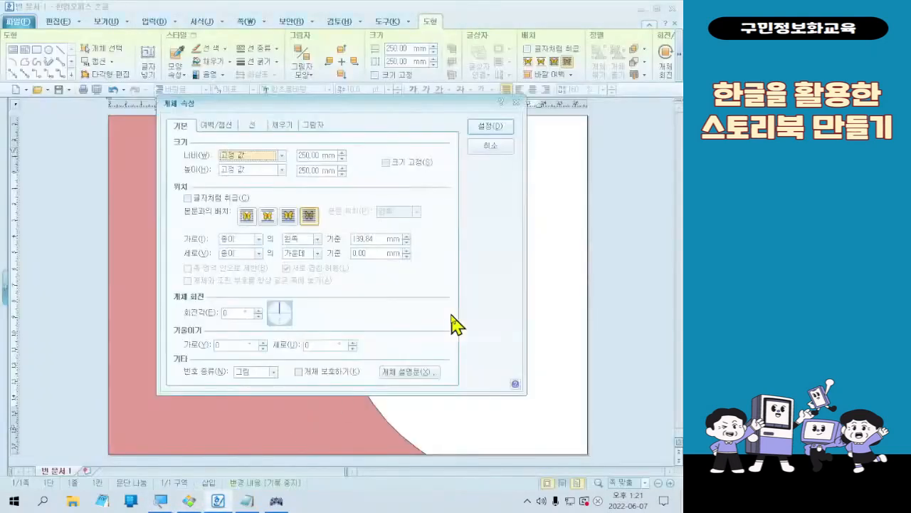
click(302, 170)
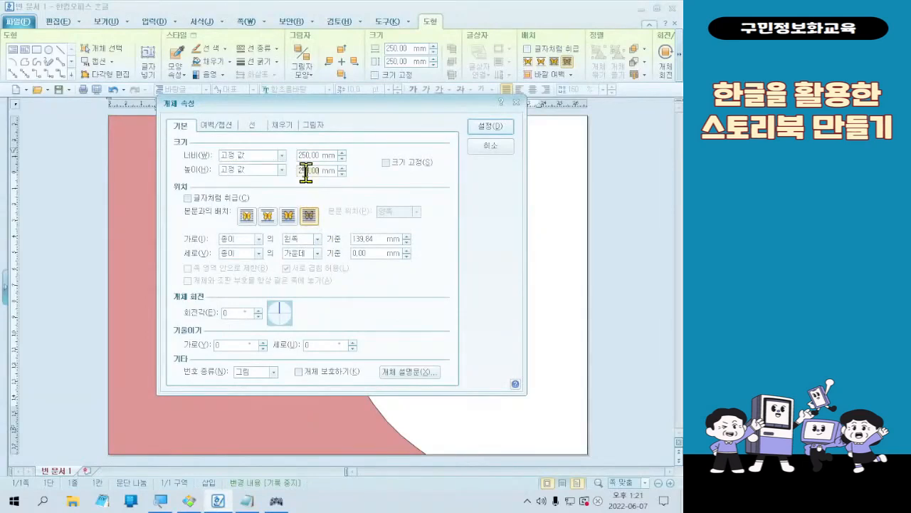
text(350)
key(Return)
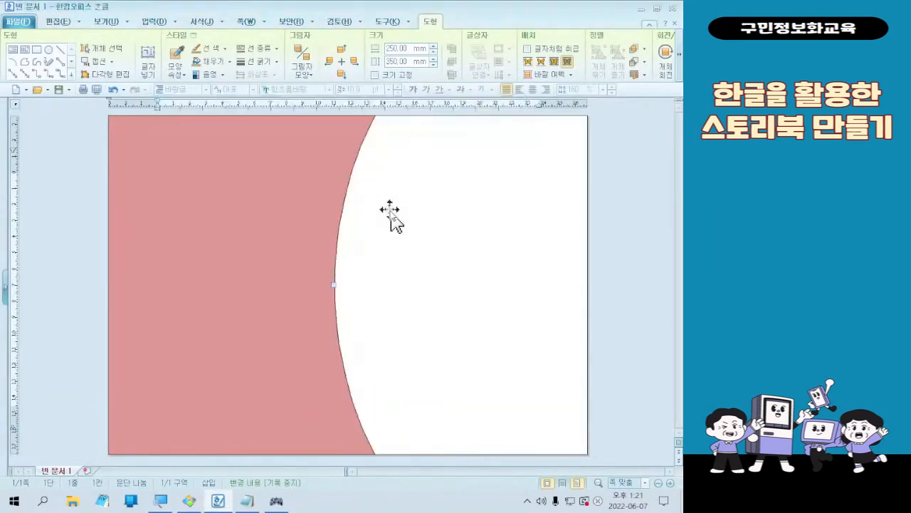
- Reselect 가운데 as the ellipse's vertical paper alignment in its object properties and apply the settings
double_click(431, 262)
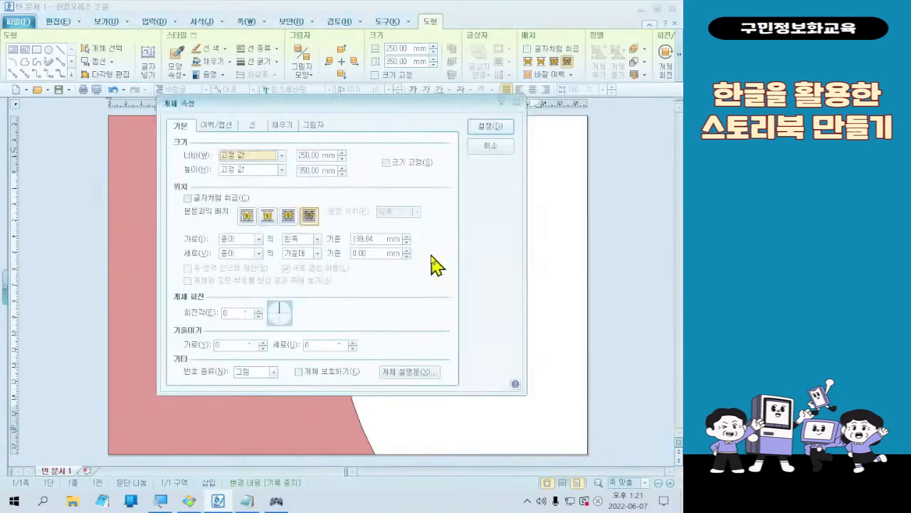
click(476, 152)
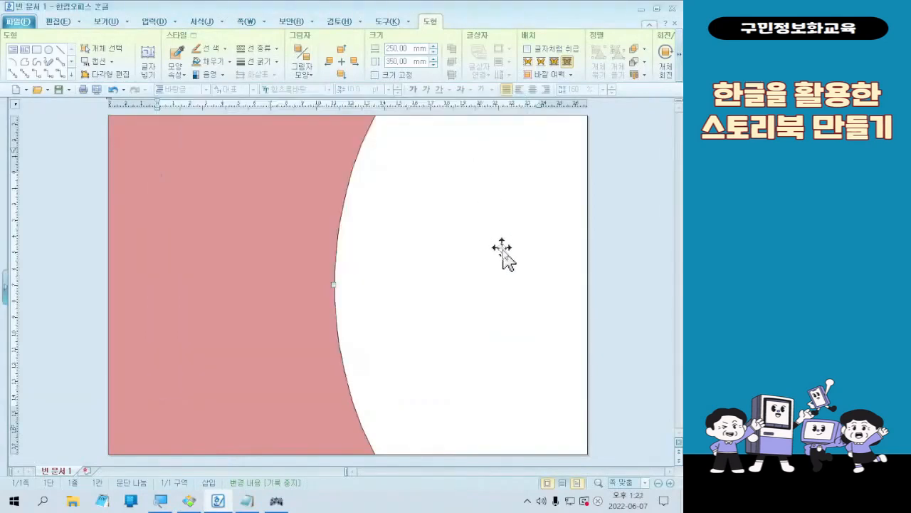
double_click(498, 288)
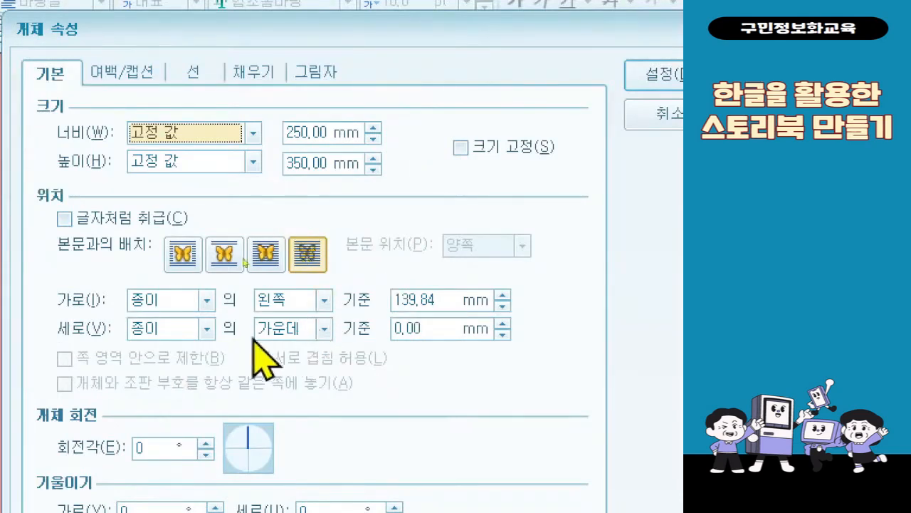
click(311, 328)
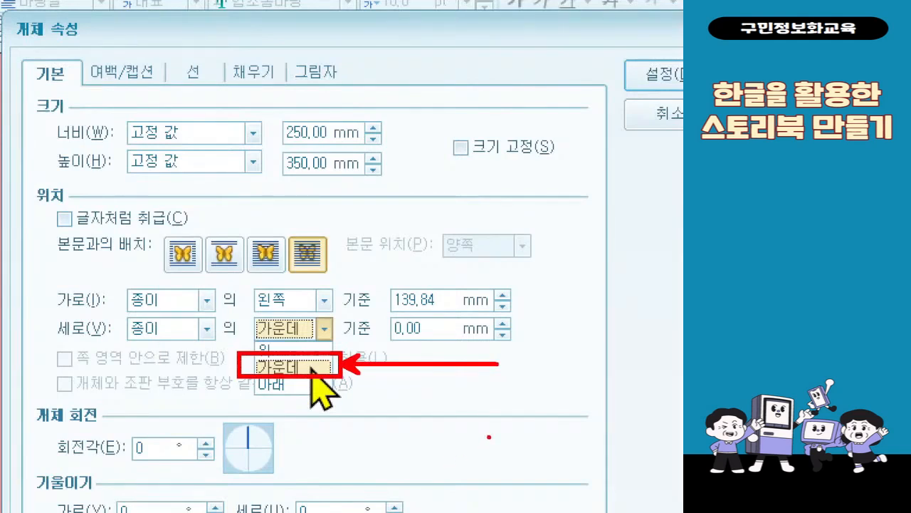
click(311, 367)
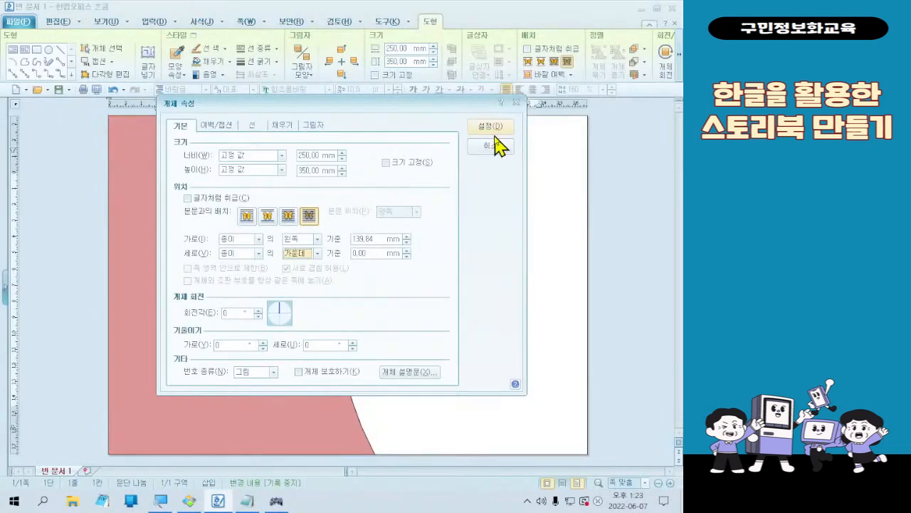
click(493, 131)
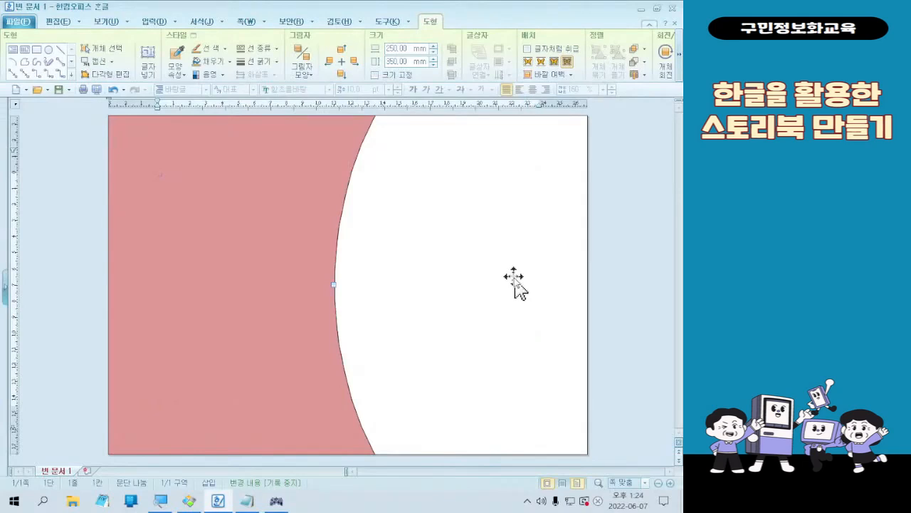
- Move the ellipse left across the page, adjusting it until its right side meets the page's right edge
drag(513, 277, 358, 278)
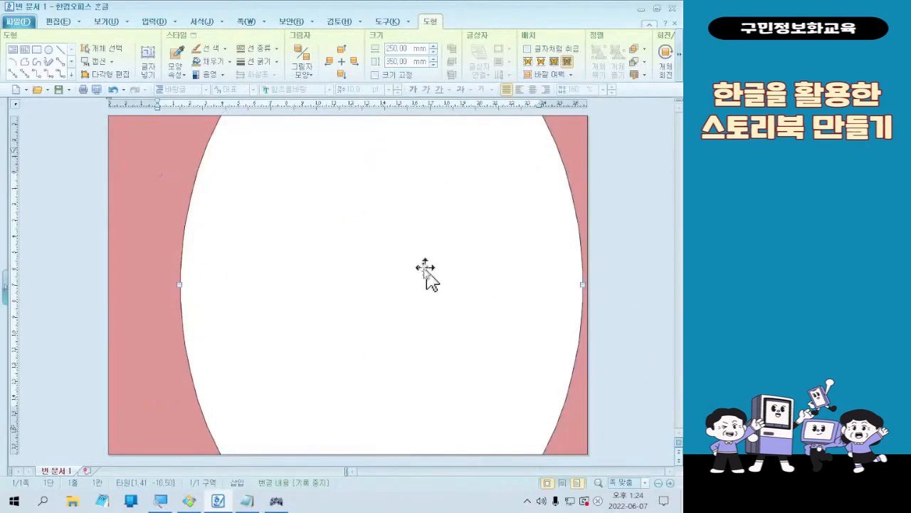
drag(458, 271, 390, 293)
key(ctrl+z)
key(ctrl+z)
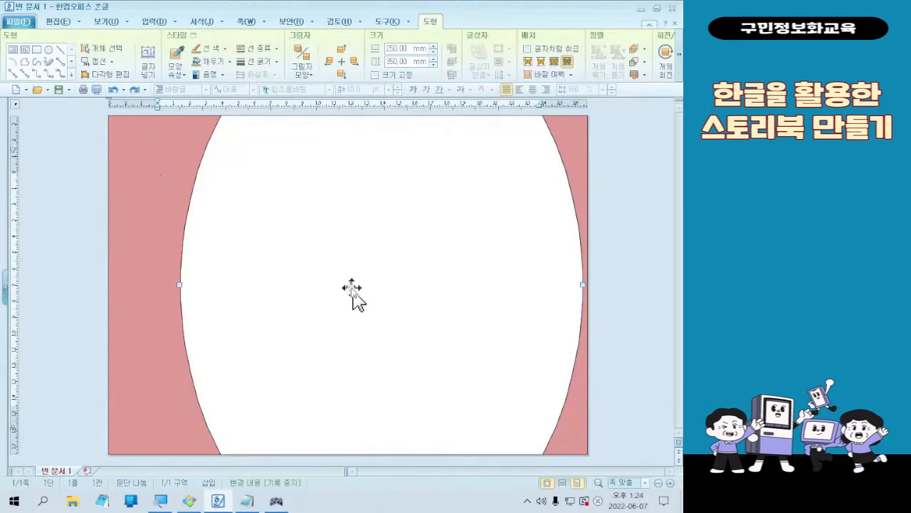
key(Right)
key(Right)
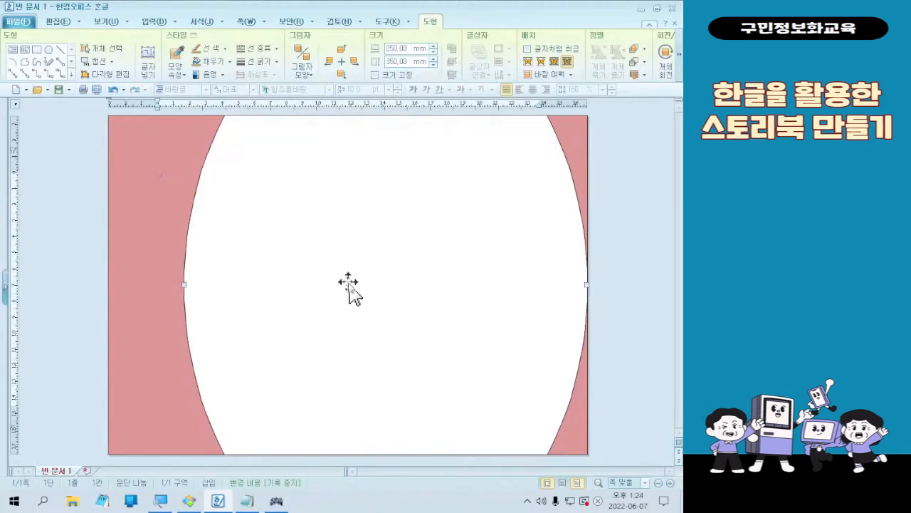
- Try moving the ellipse down so its top meets the page's top edge, and undo that move
click(284, 503)
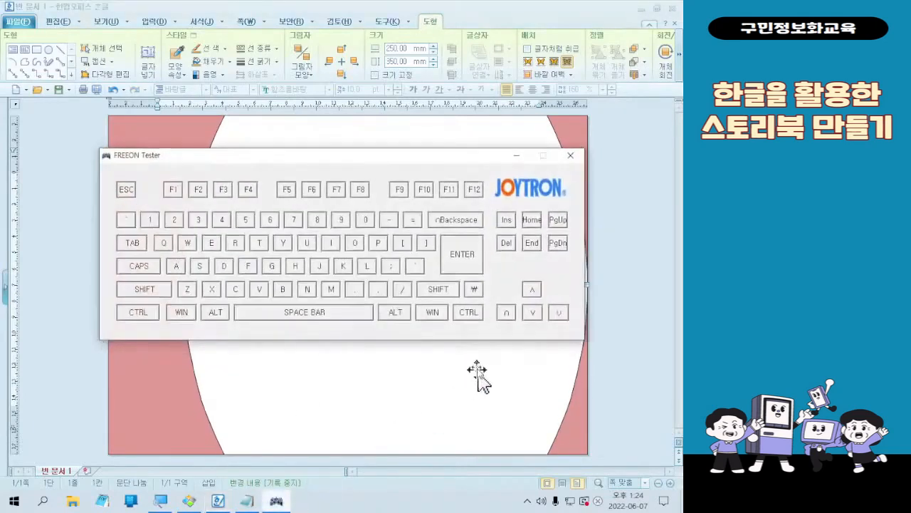
key(ctrl)
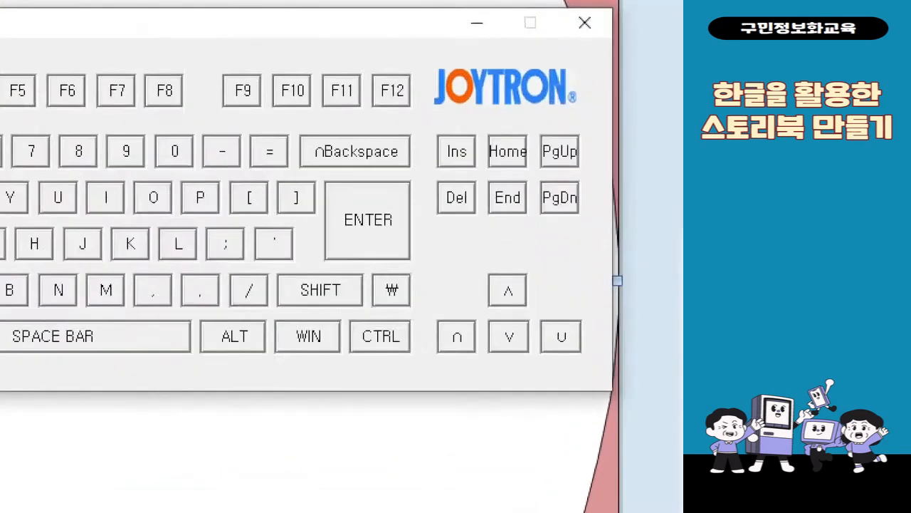
drag(532, 307, 604, 378)
mouse_move(570, 272)
mouse_down()
mouse_move(603, 303)
mouse_move(627, 241)
mouse_up()
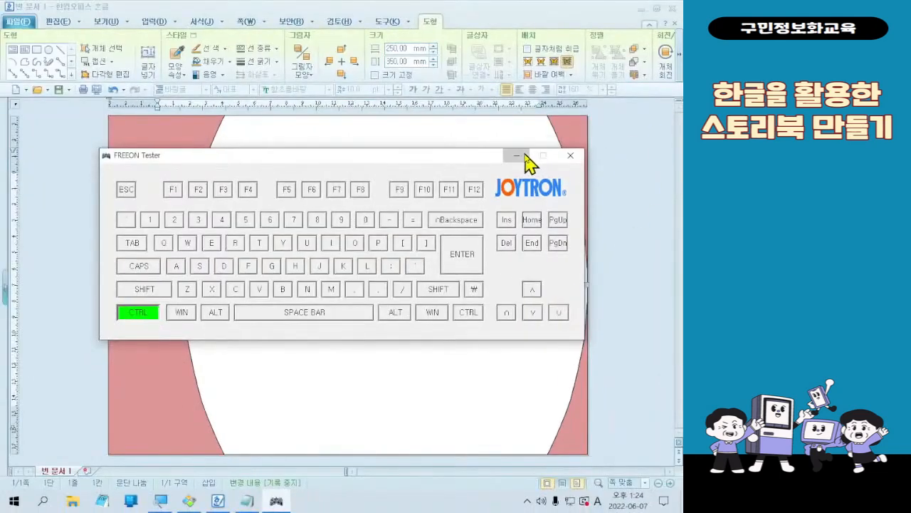
click(518, 156)
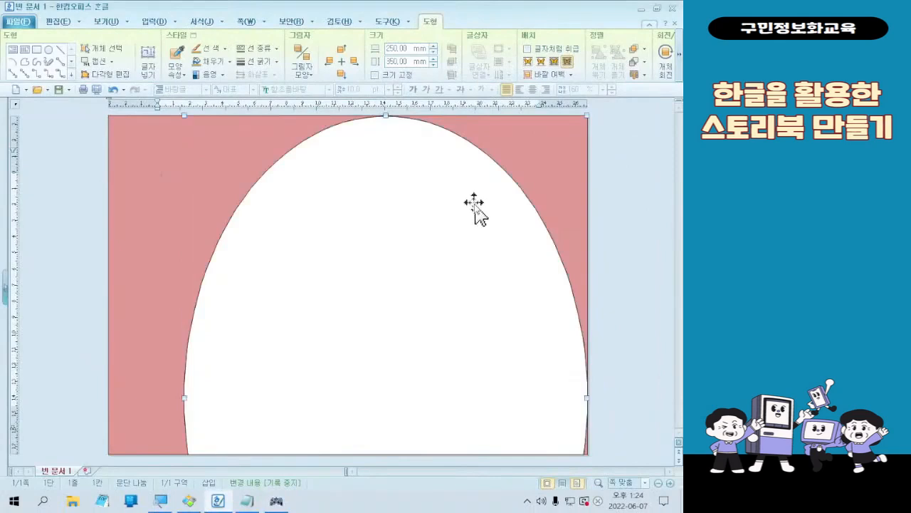
click(504, 231)
click(496, 250)
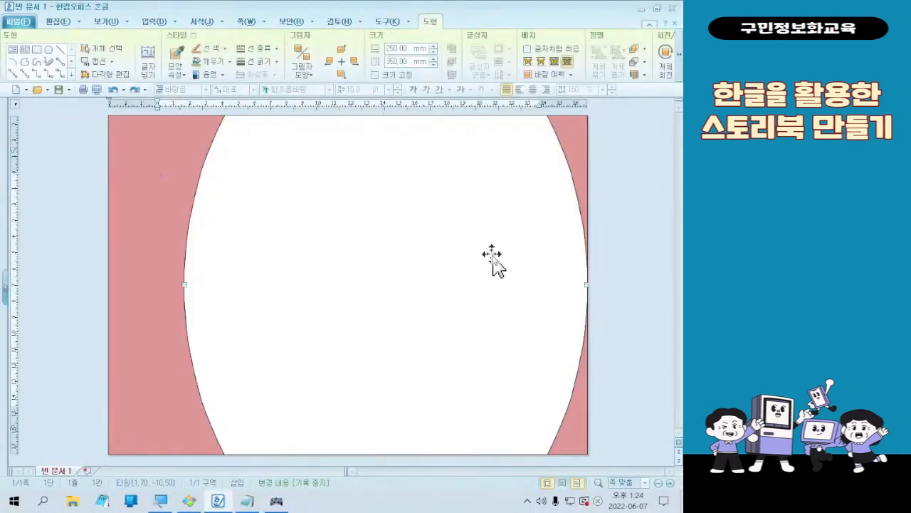
- Move the ellipse down until its top meets the page's top edge, keeping its right side against the page's right edge
drag(462, 261, 498, 293)
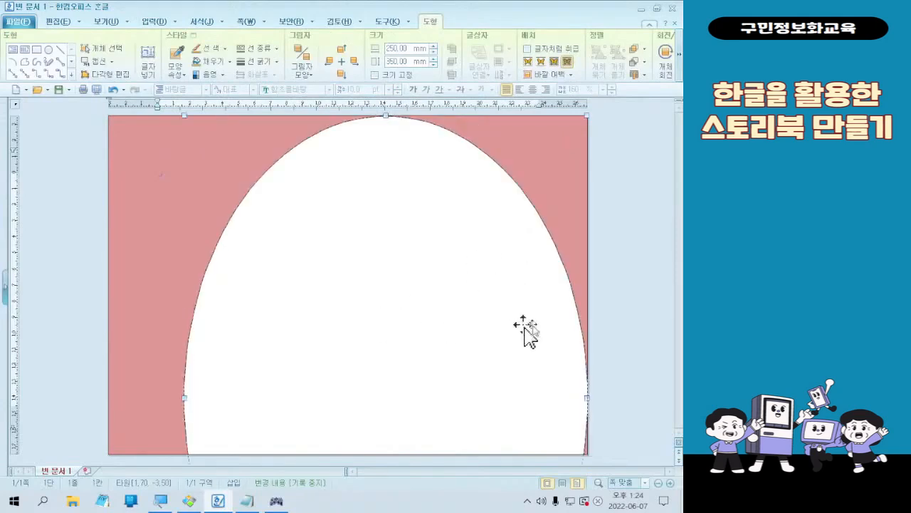
key(ctrl+z)
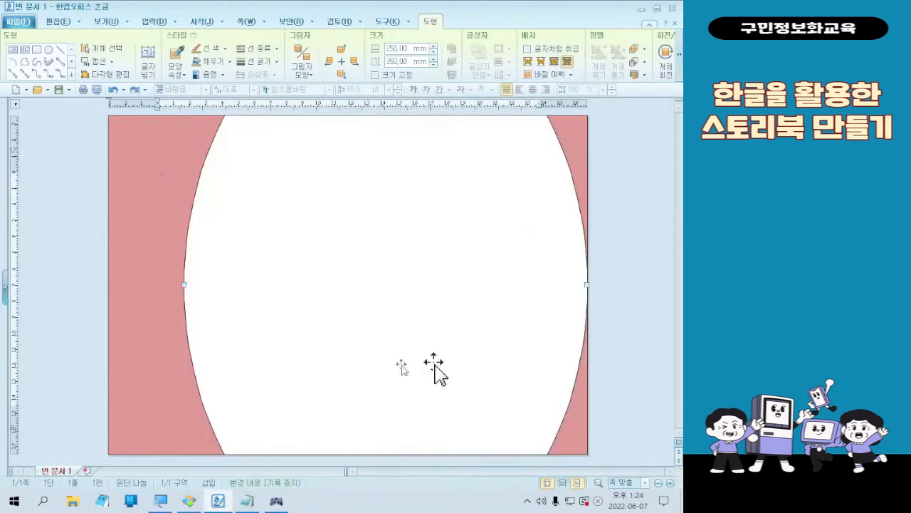
drag(471, 359, 479, 363)
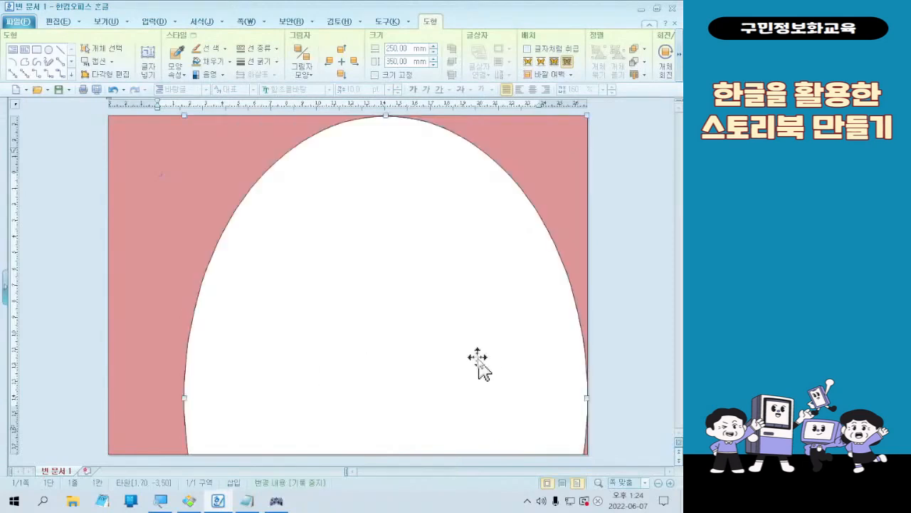
drag(474, 282, 467, 243)
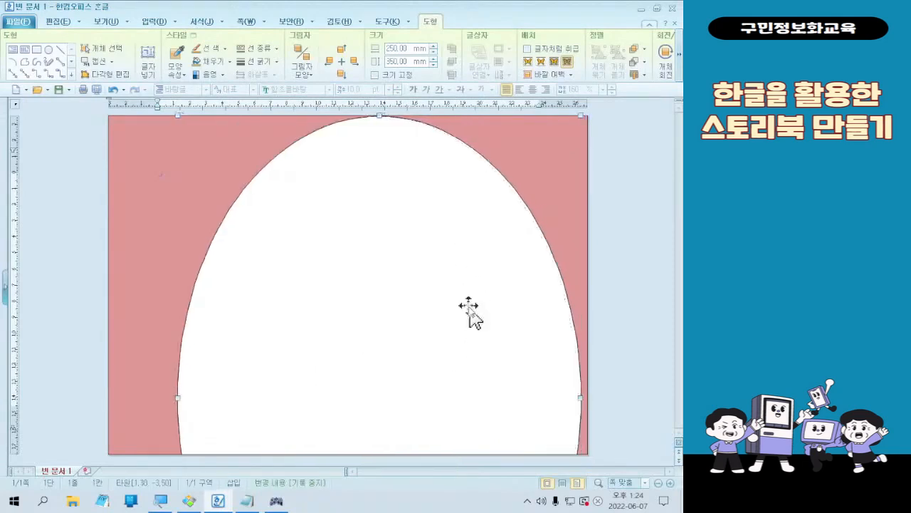
drag(494, 348, 557, 356)
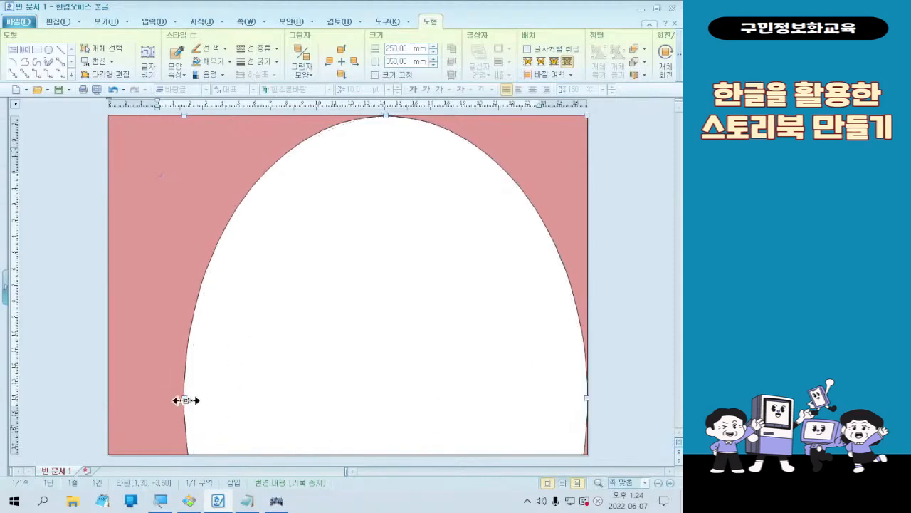
- Resize the ellipse from its sides and top to about 242 × 263 mm, placing it against the page's top and right edges
drag(186, 399, 262, 397)
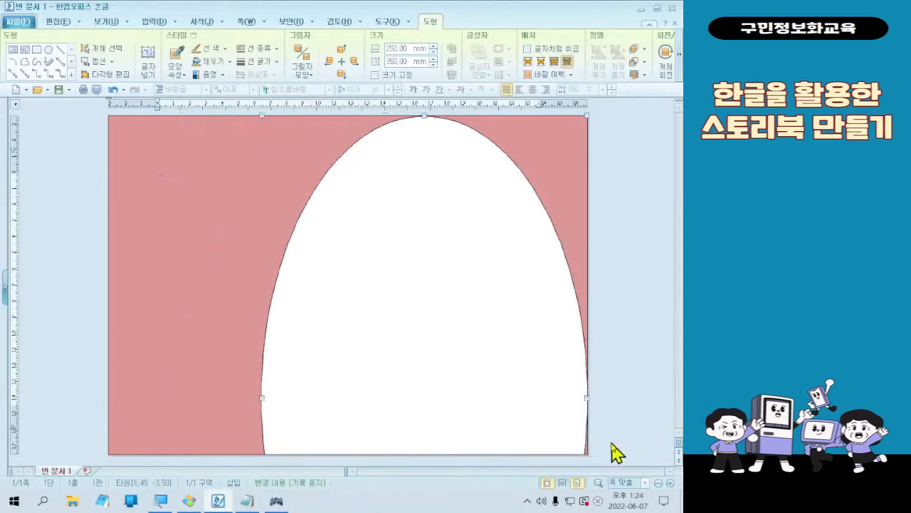
drag(585, 399, 651, 400)
drag(485, 257, 449, 231)
drag(392, 116, 394, 256)
drag(403, 361, 406, 259)
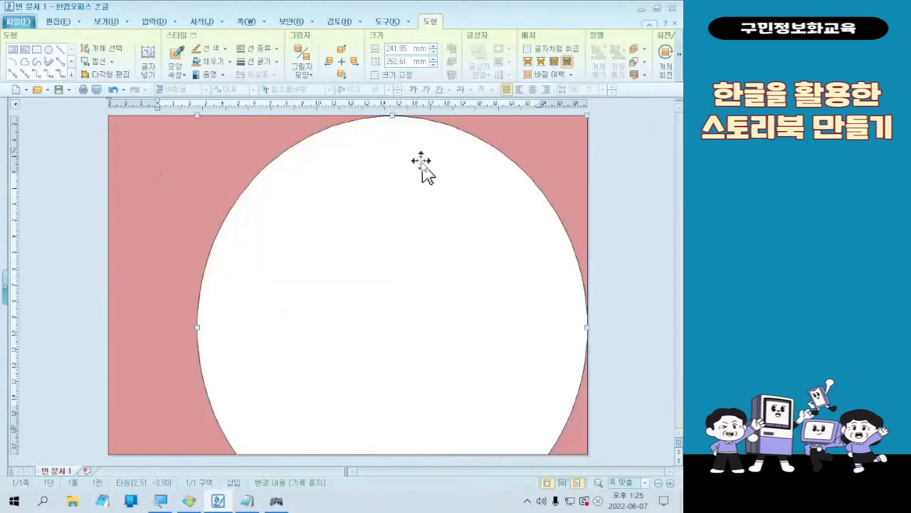
- Lower the ellipse's top to make it about 194 mm high and move it up to just below the page's top edge
drag(392, 115, 392, 225)
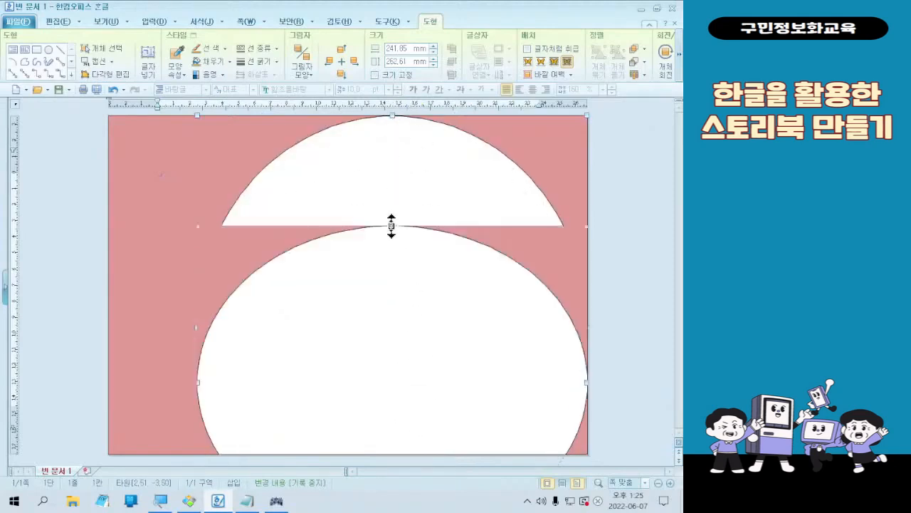
drag(430, 322, 430, 212)
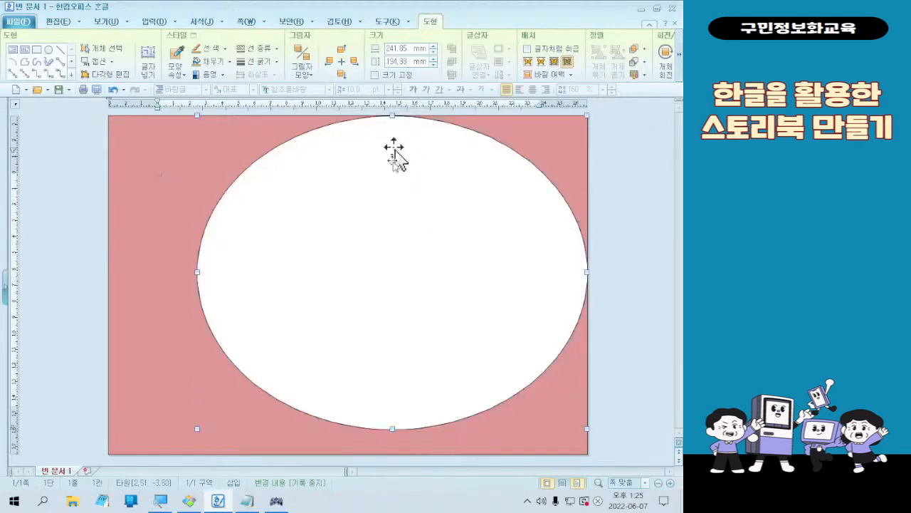
drag(432, 208, 430, 210)
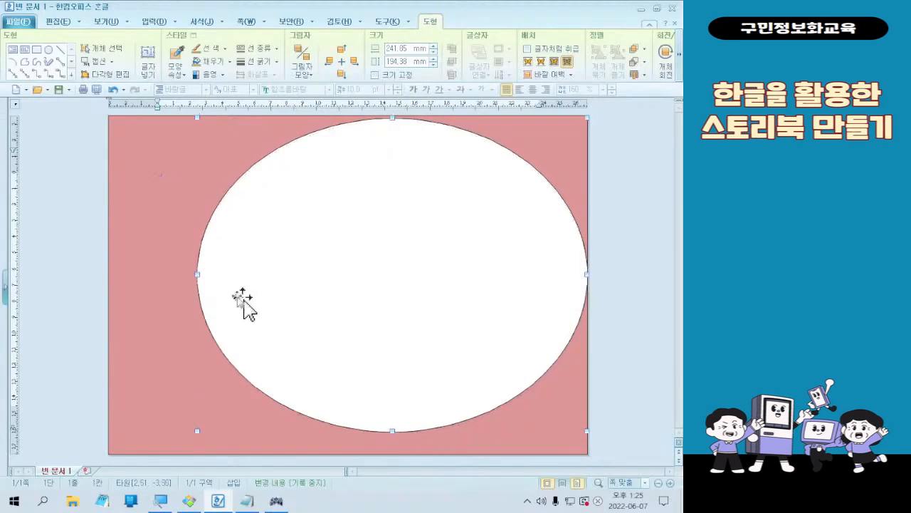
- Pull the ellipse's left side inward and extend its other sides past the page edges, making it about 250 × 262 mm
drag(196, 272, 279, 274)
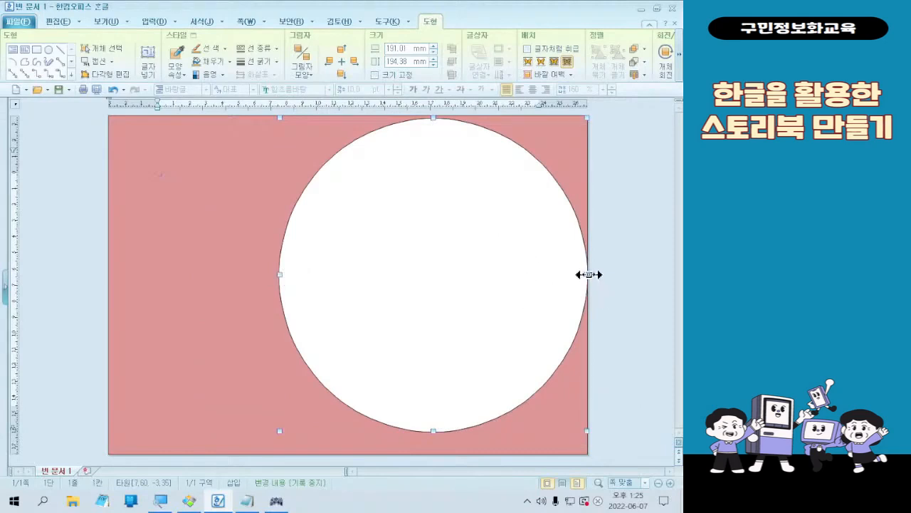
drag(588, 274, 674, 269)
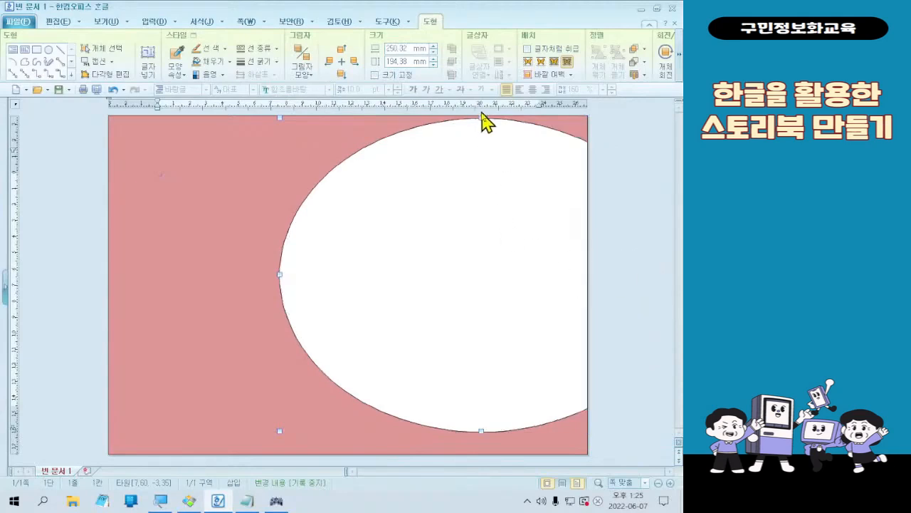
drag(481, 121, 485, 84)
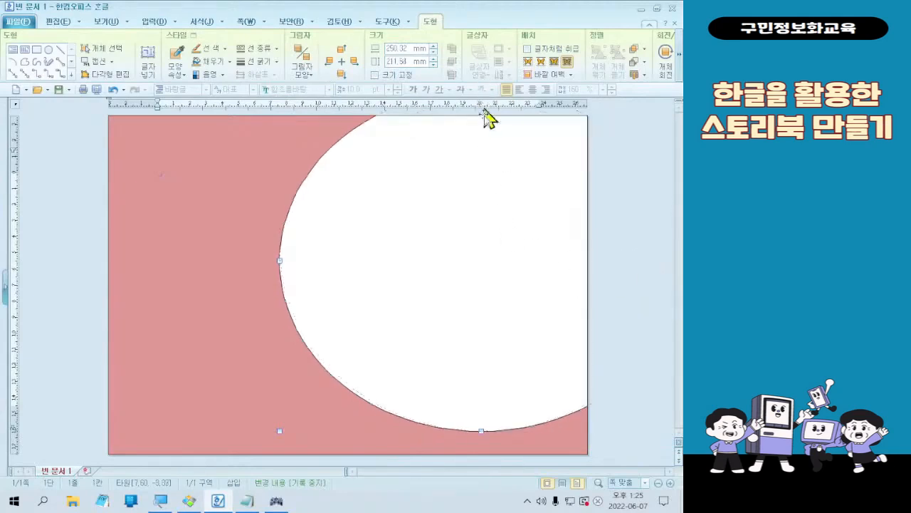
click(483, 432)
click(480, 422)
drag(479, 431, 491, 512)
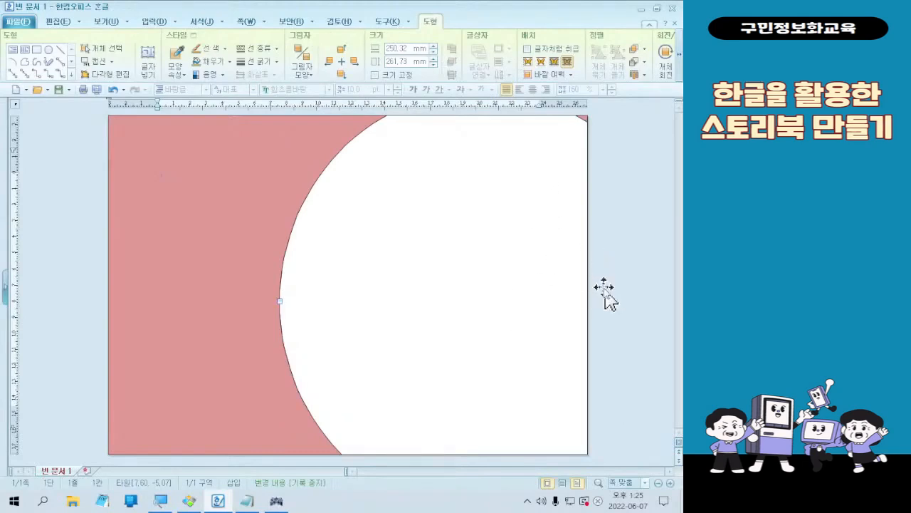
- Reduce the ellipse's height to about 226 mm from its bottom and move it back against the page's top and right edges
click(658, 483)
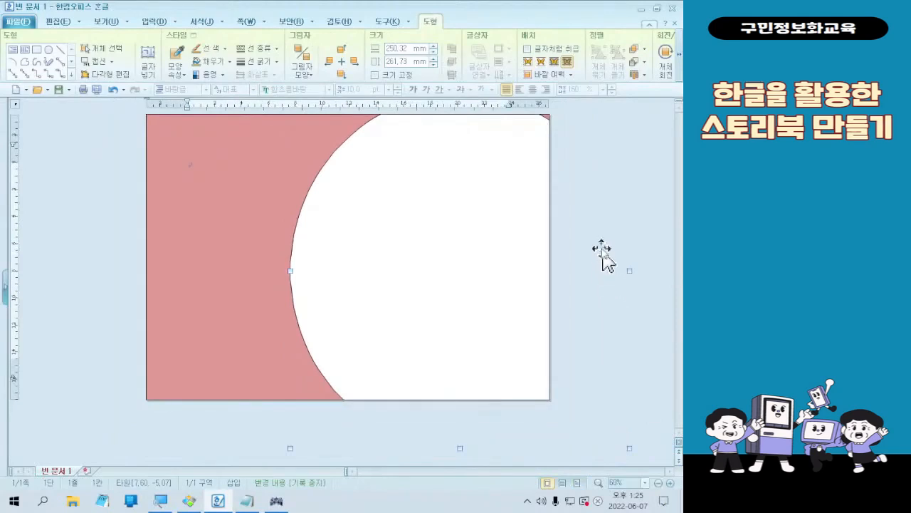
click(659, 482)
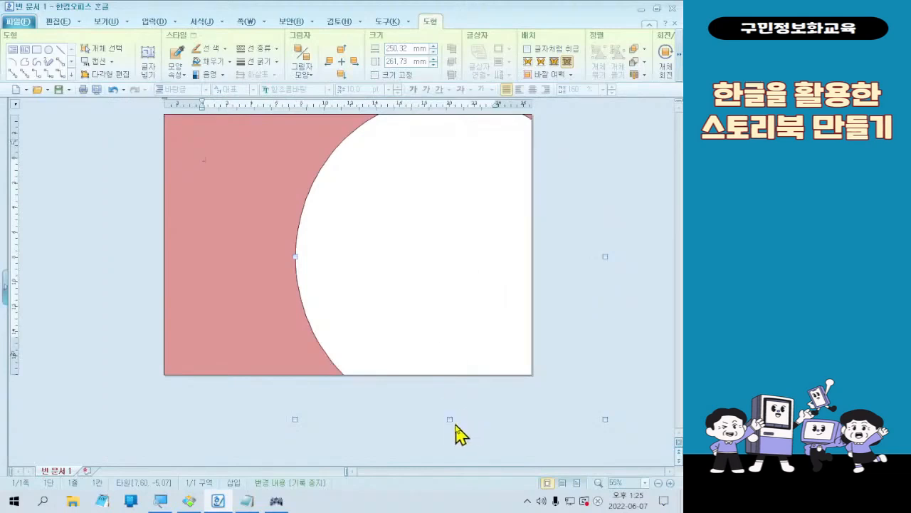
drag(452, 421, 474, 375)
drag(462, 261, 470, 304)
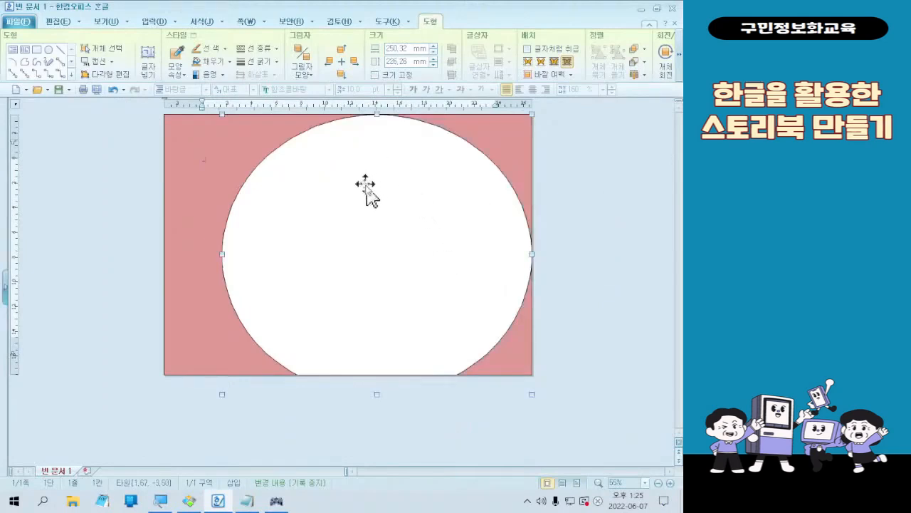
- Narrow the ellipse from its left, extend it past the page's right edge, and enlarge it from its corners to about 248 × 266 mm
drag(225, 255, 339, 257)
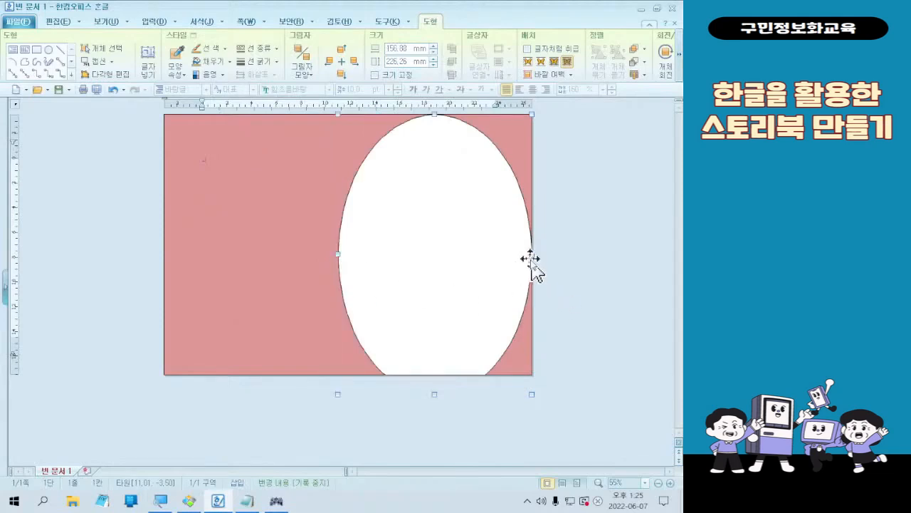
drag(532, 254, 609, 262)
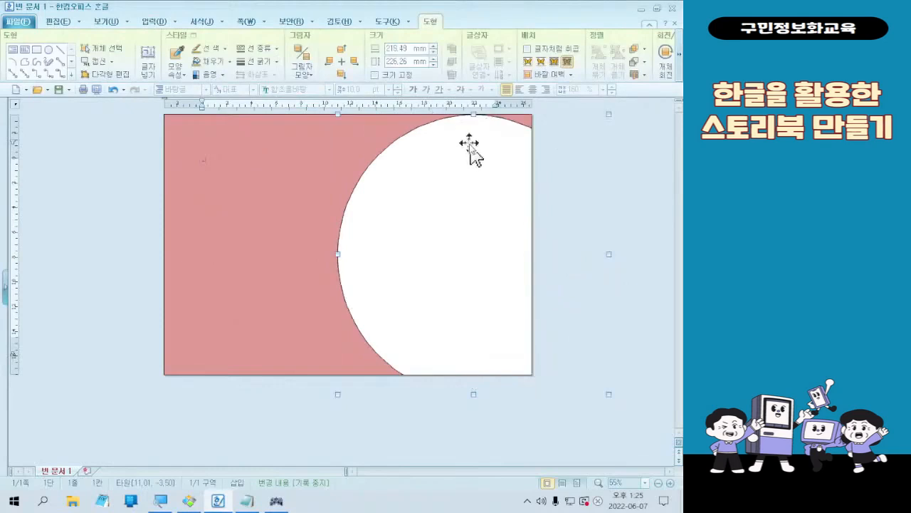
drag(608, 112, 628, 87)
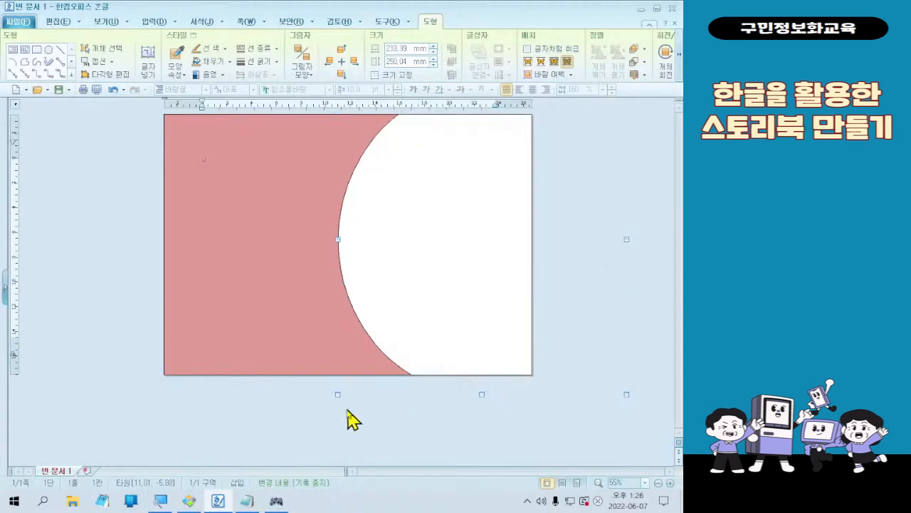
drag(338, 395, 320, 415)
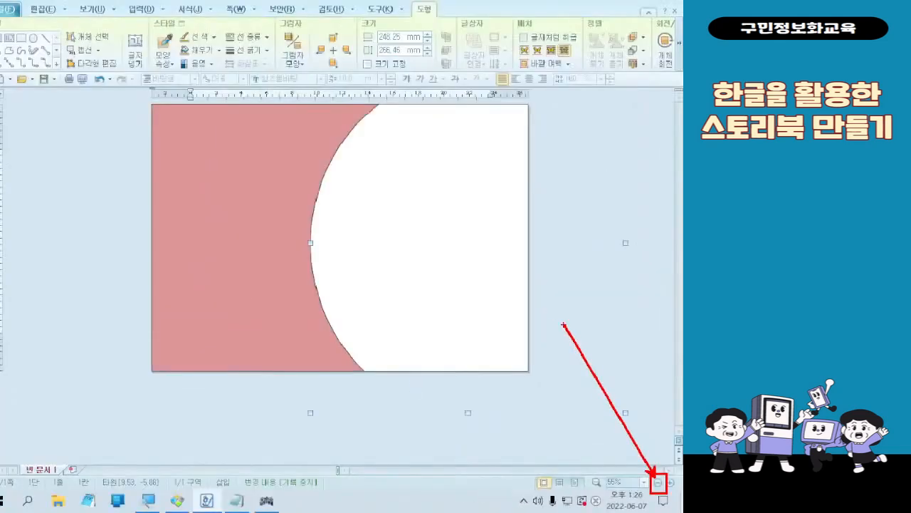
- Bring the ellipse back onto the page and shrink it to about 221 × 216 mm against the page's top and right edges
click(669, 482)
click(669, 483)
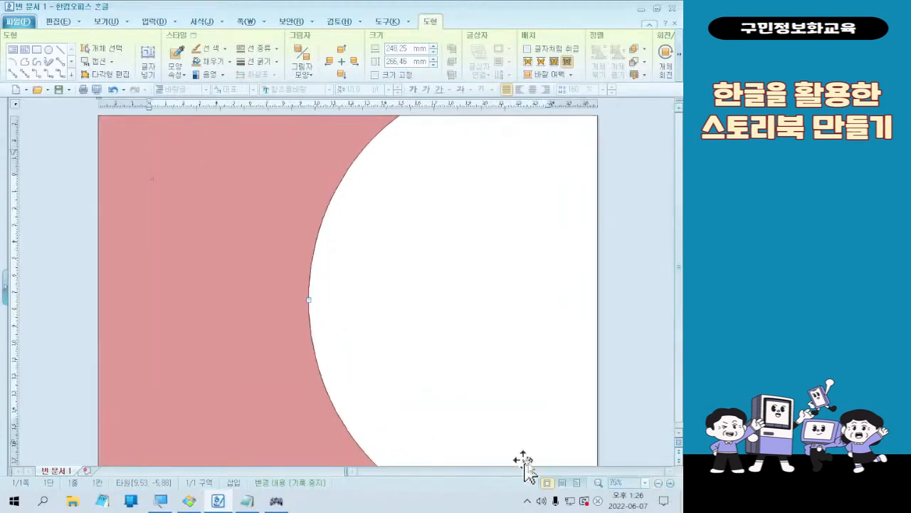
click(659, 484)
click(659, 484)
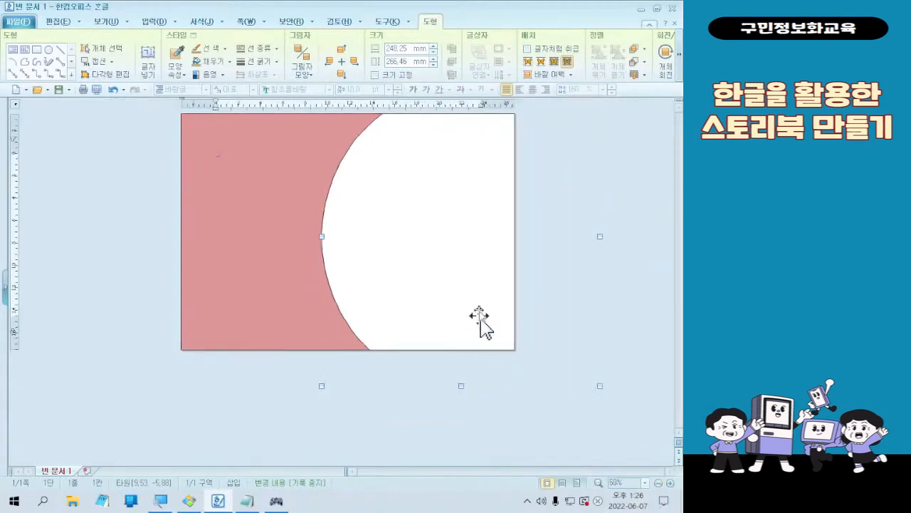
drag(477, 289, 387, 313)
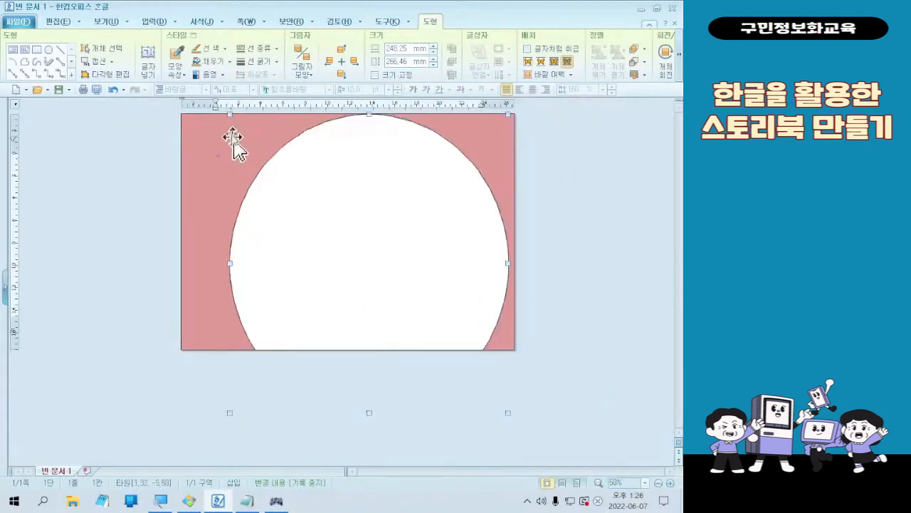
drag(230, 113, 262, 170)
drag(456, 338, 463, 280)
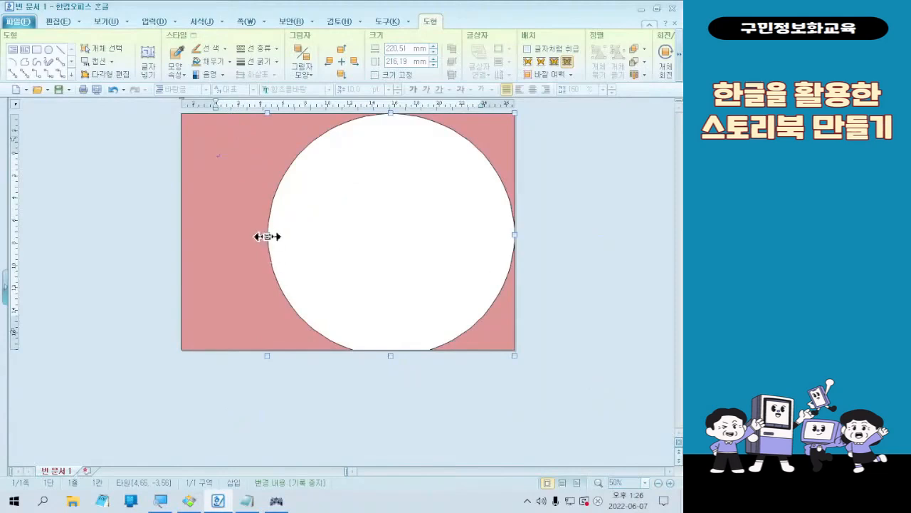
- Pull the ellipse's left side inward and stretch its right corners past the page, making it about 287 × 297 mm
drag(268, 236, 312, 236)
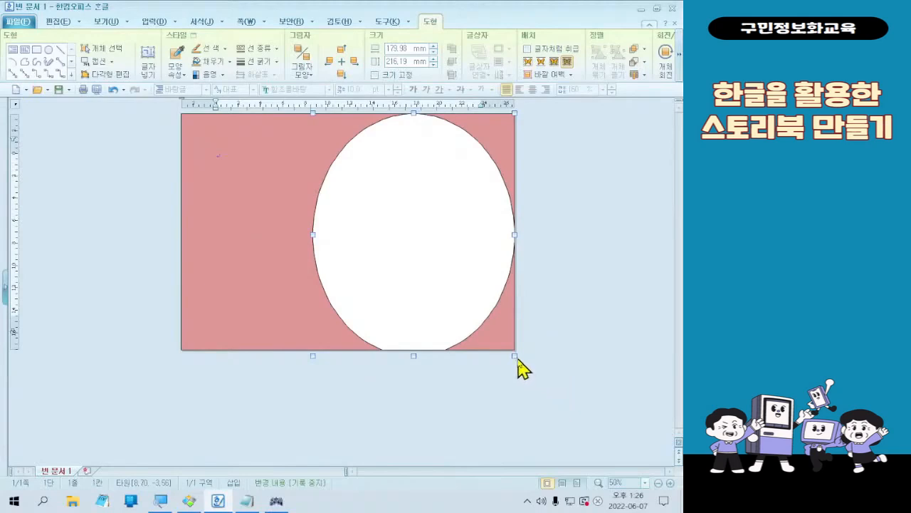
drag(515, 113, 634, 93)
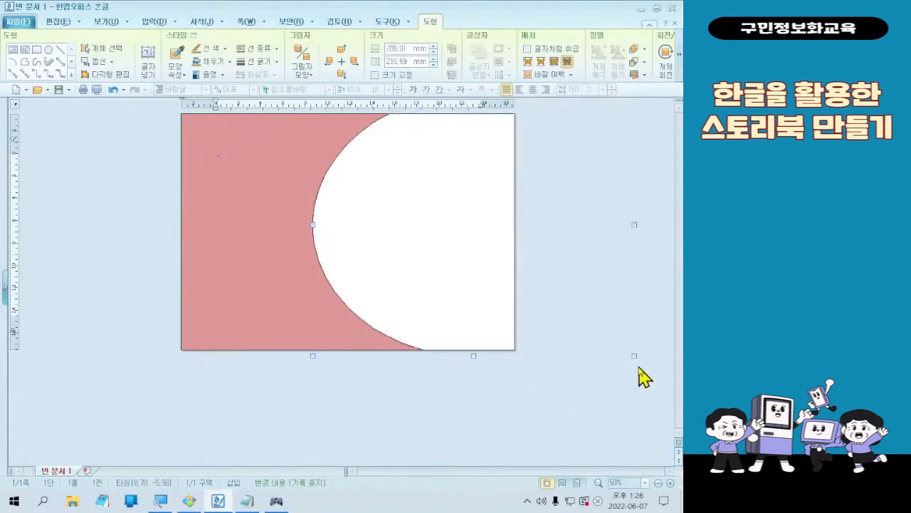
drag(631, 352, 635, 427)
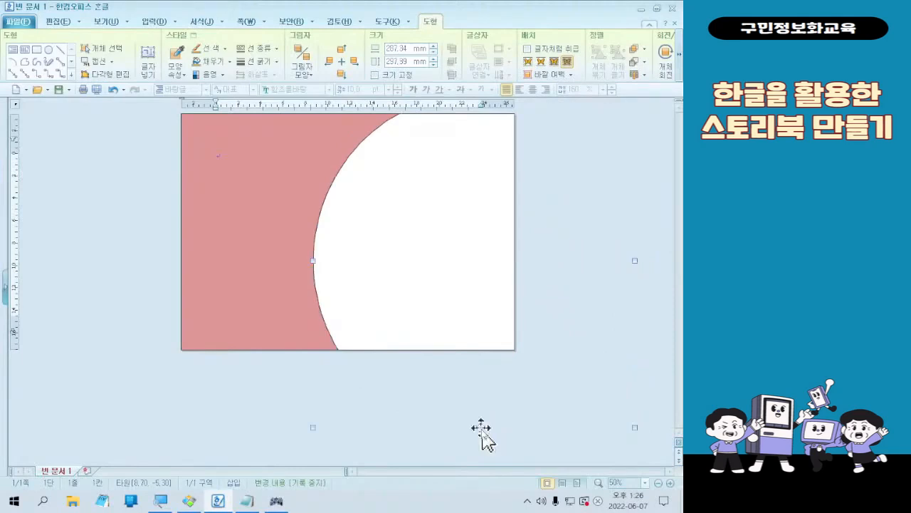
- Reposition the ellipse, extend it past the page's right and top edges to about 294 × 331 mm, and check its object properties
drag(476, 427, 494, 406)
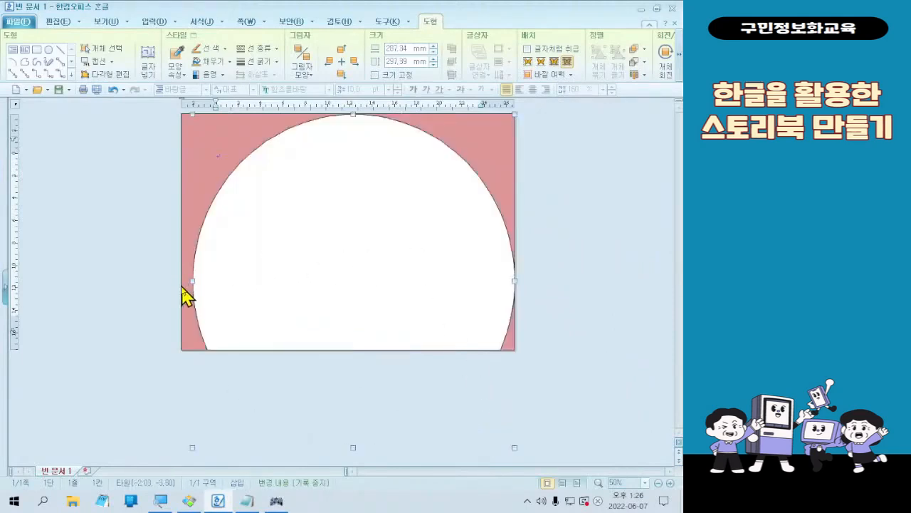
drag(191, 280, 299, 278)
drag(513, 281, 627, 281)
drag(624, 115, 630, 74)
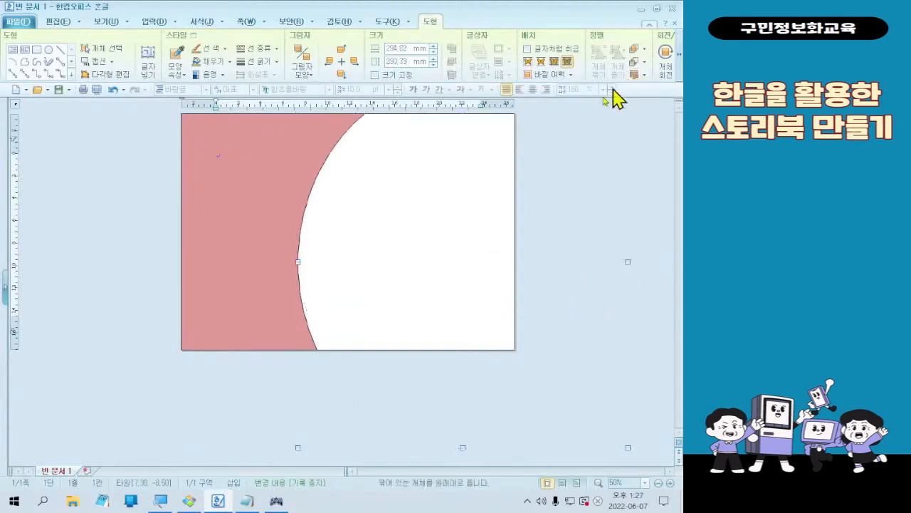
double_click(460, 209)
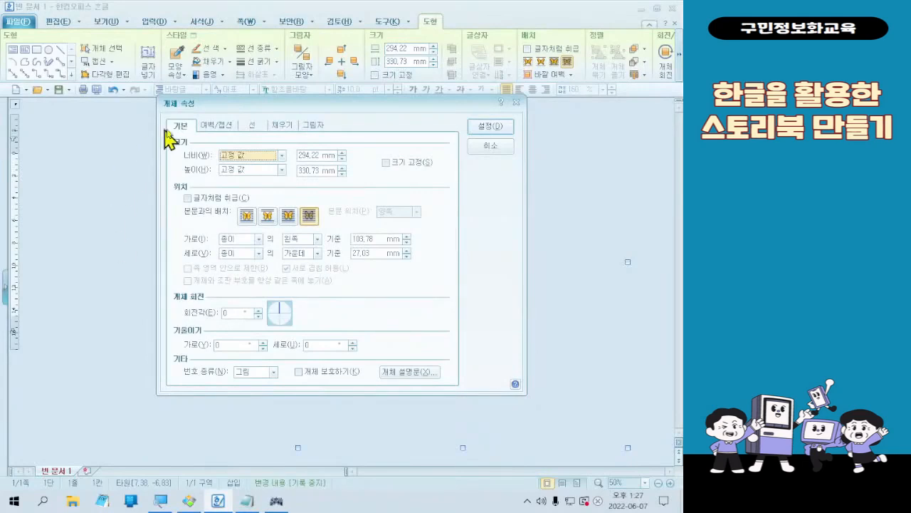
click(473, 146)
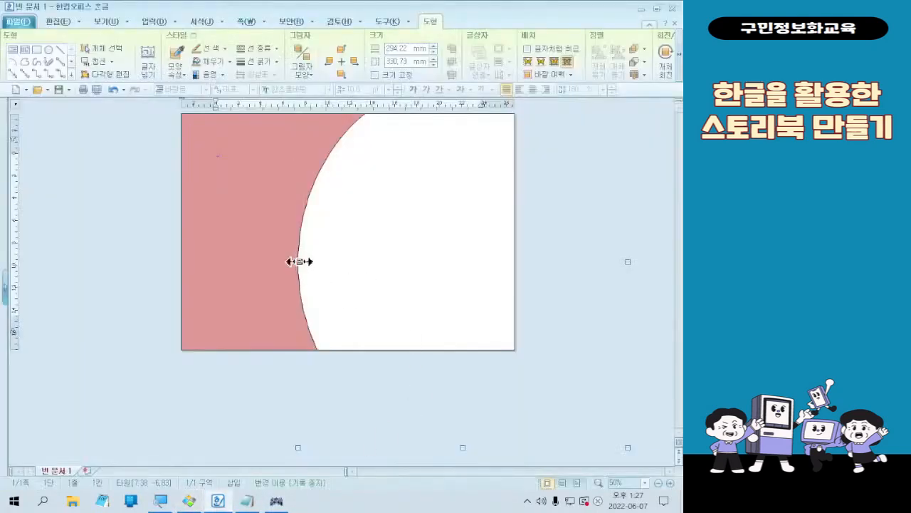
- Reduce the ellipse to about 273 mm wide from its left side and about 288 mm high from its bottom
drag(299, 262, 322, 264)
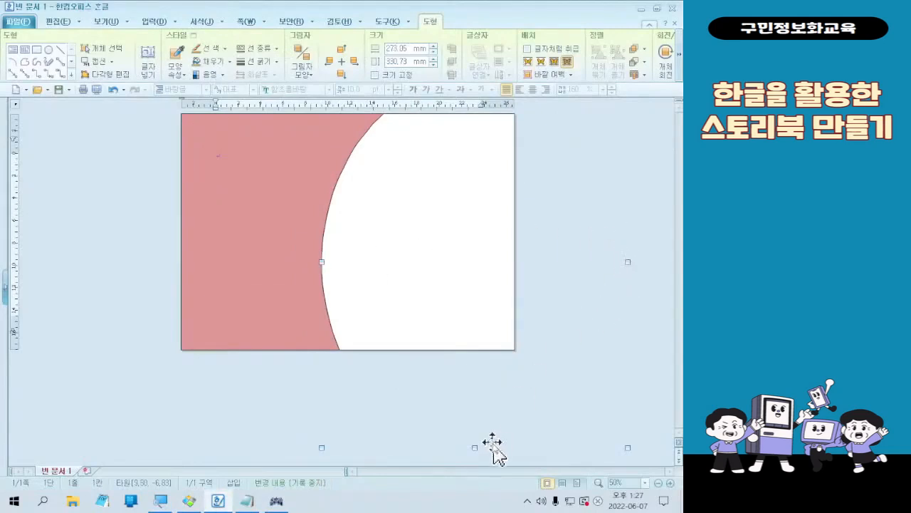
drag(475, 446, 479, 428)
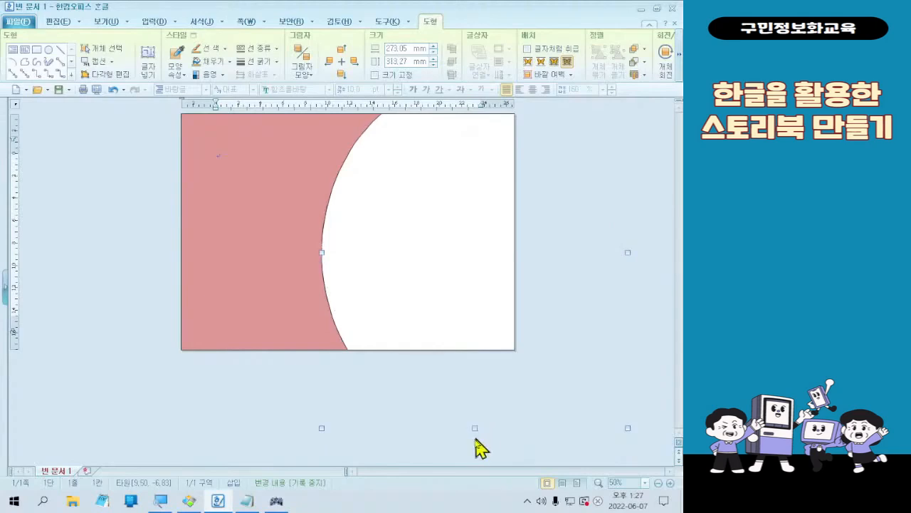
drag(480, 419, 483, 399)
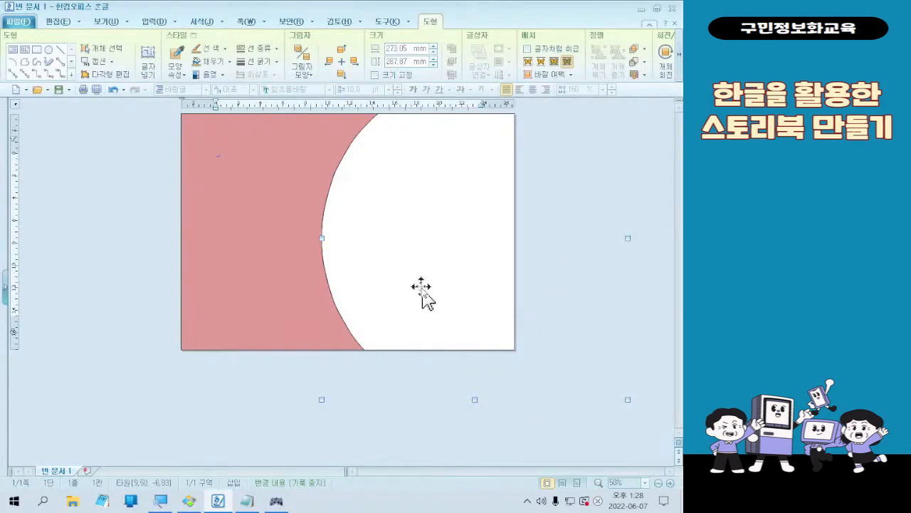
- Open the ellipse's object properties and set its fill colour to the beige swatch of the basic colour theme
click(668, 484)
click(668, 484)
click(667, 484)
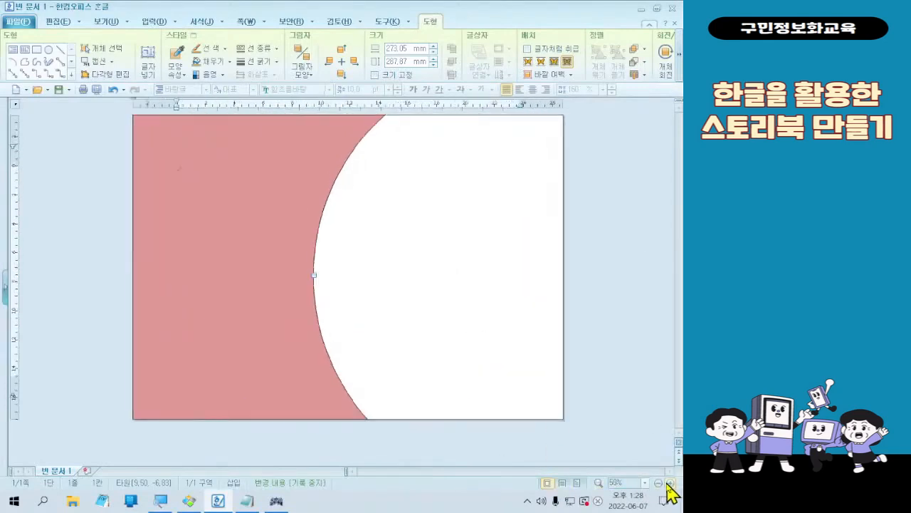
click(668, 483)
double_click(558, 311)
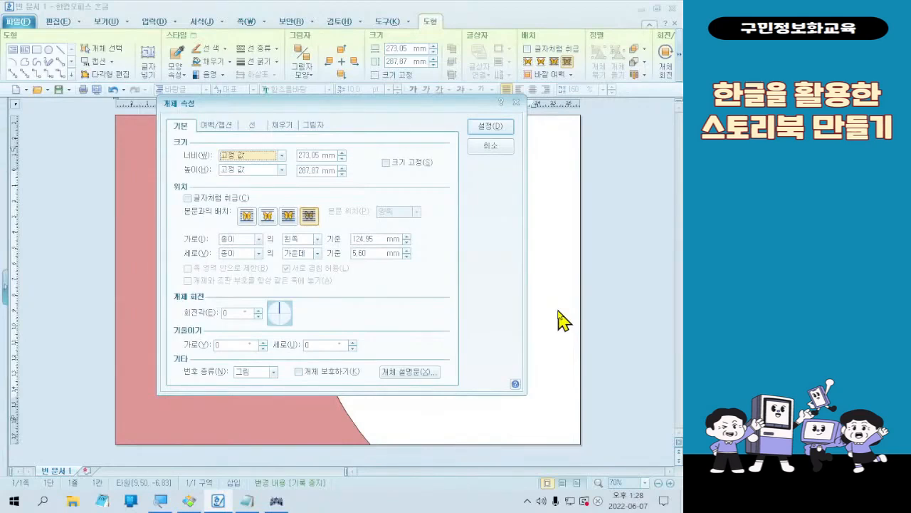
click(292, 124)
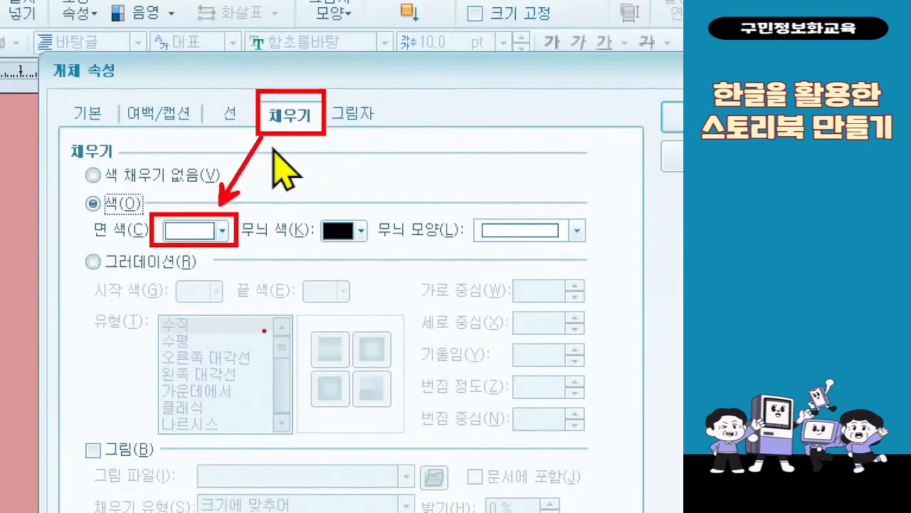
click(222, 230)
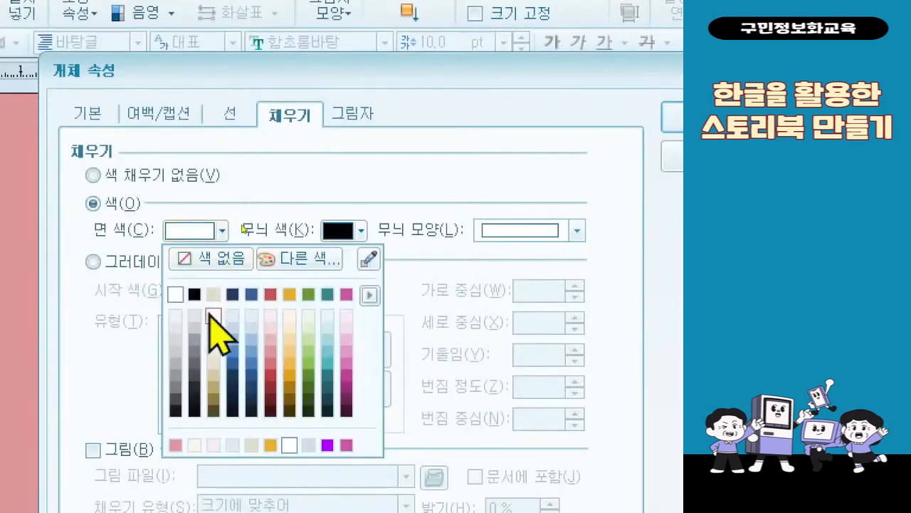
click(371, 295)
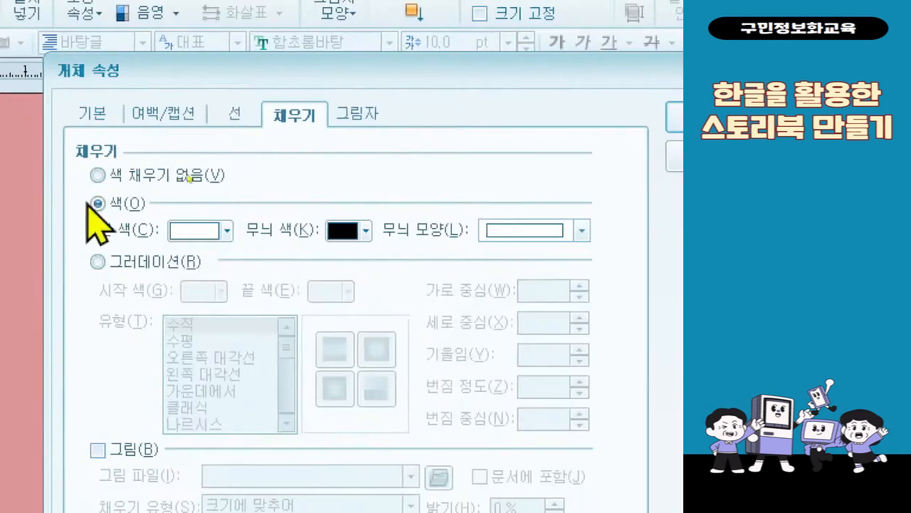
click(181, 231)
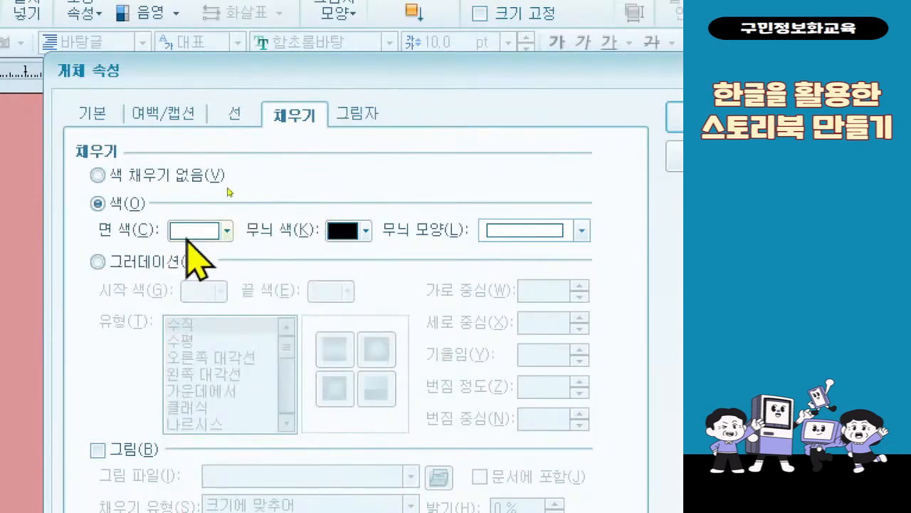
click(188, 234)
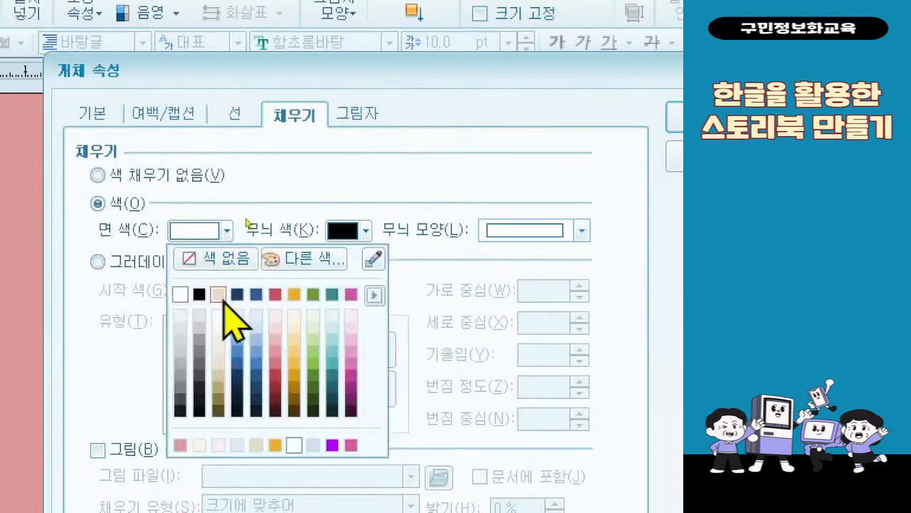
click(223, 298)
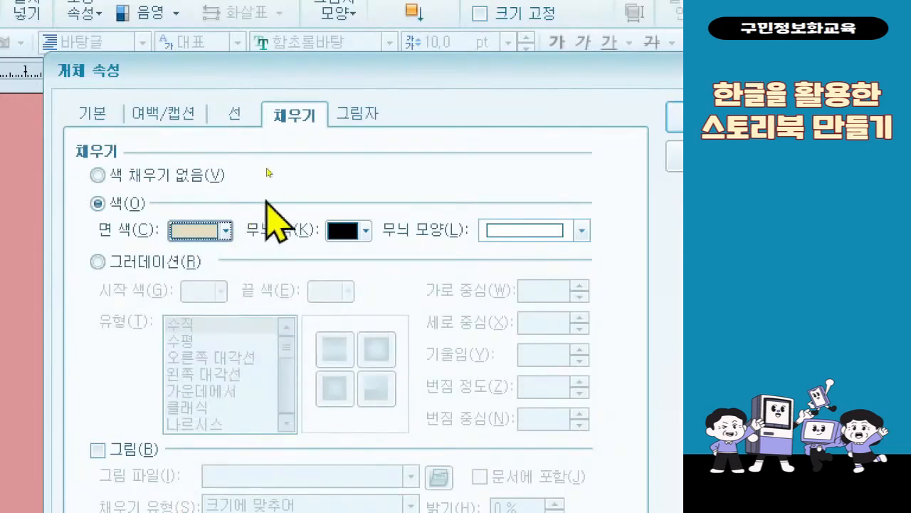
- Check the RGB values of the ellipse's beige fill in the custom colour dialog
click(218, 229)
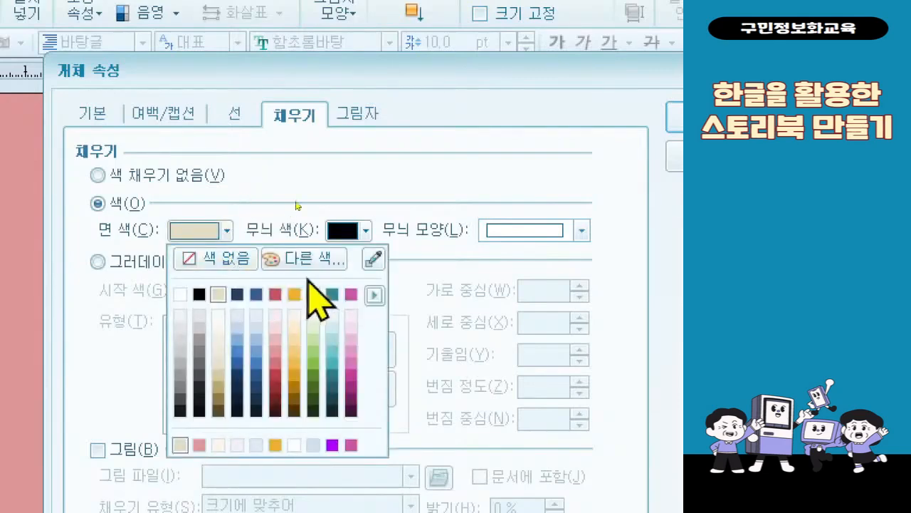
click(321, 262)
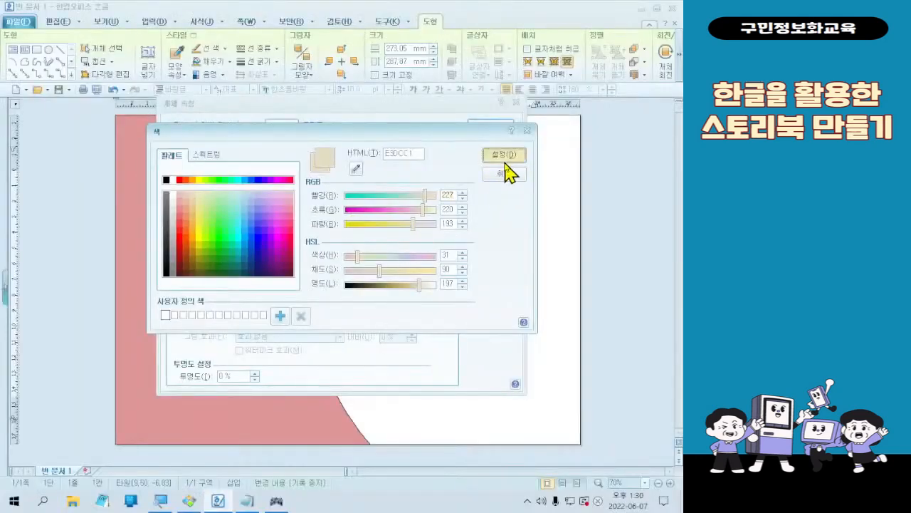
click(652, 172)
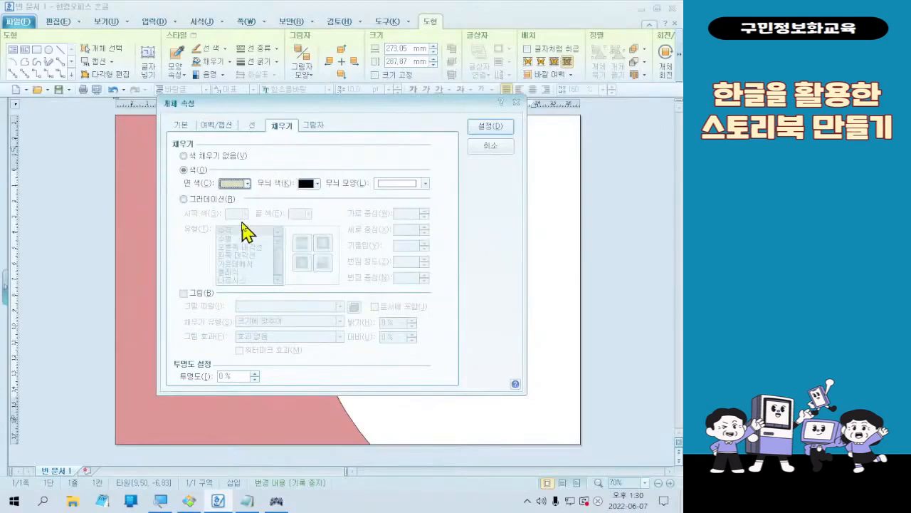
- Set the ellipse's outline colour to a light beige shade from the basic colour theme
click(253, 128)
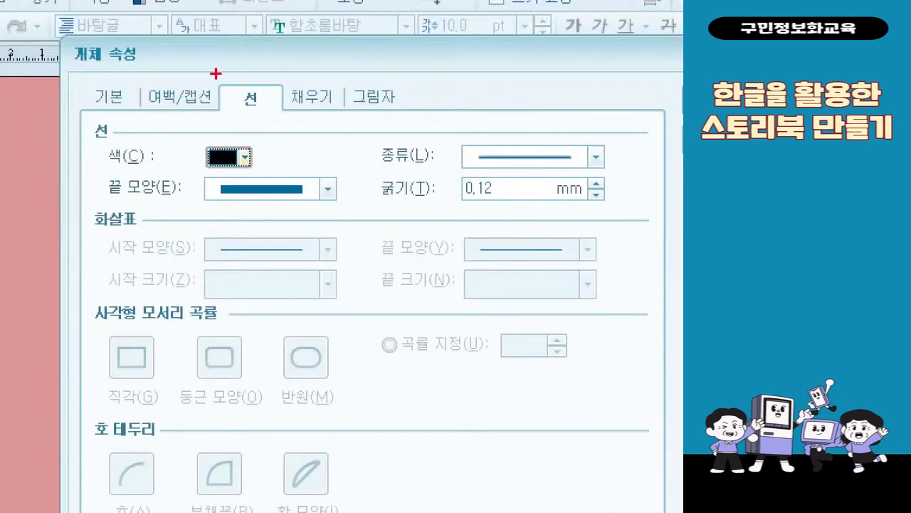
mouse_move(234, 113)
mouse_down()
mouse_move(276, 134)
mouse_move(316, 126)
mouse_up()
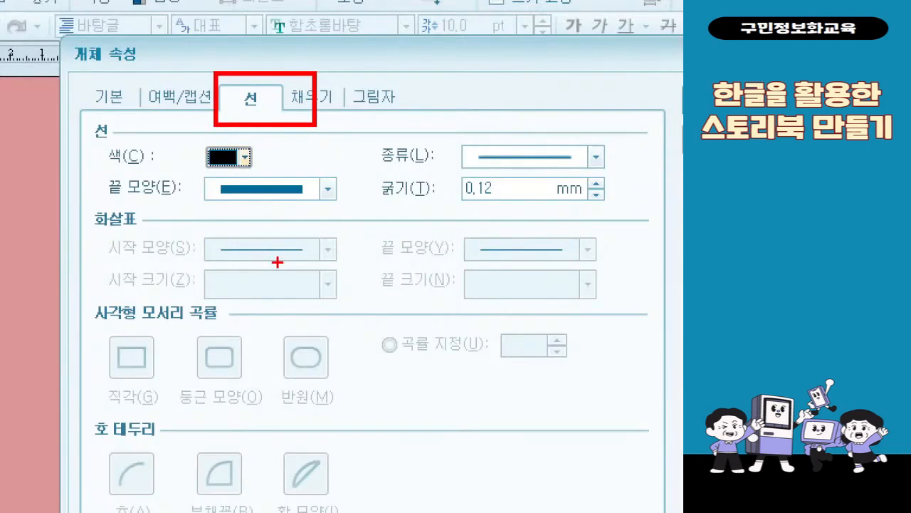
key(Escape)
key(ctrl+1)
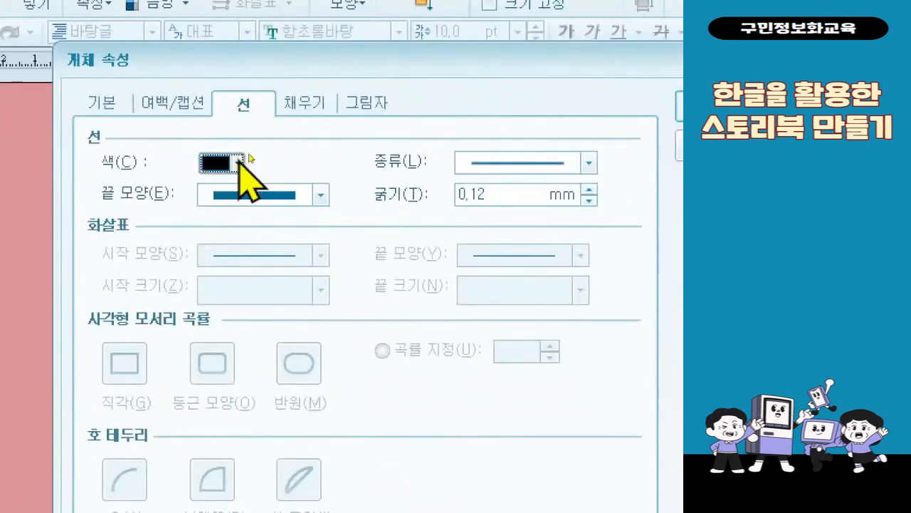
click(240, 162)
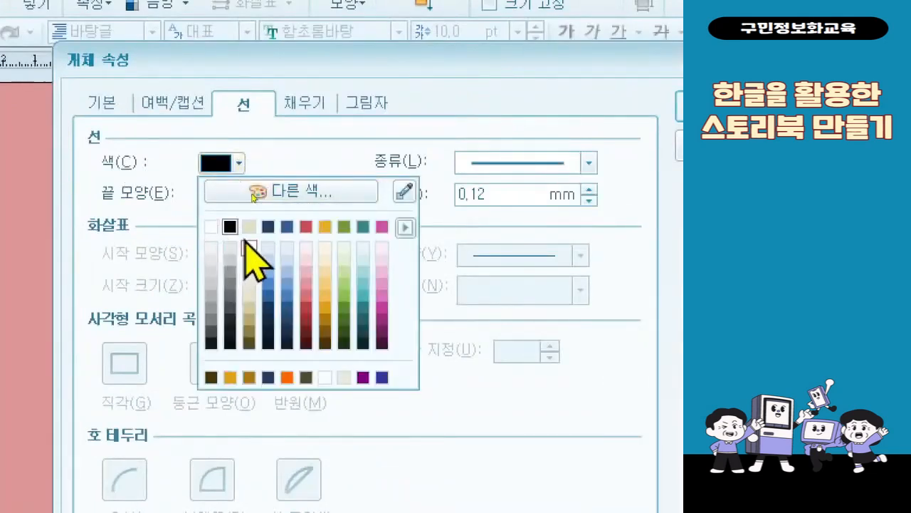
click(404, 226)
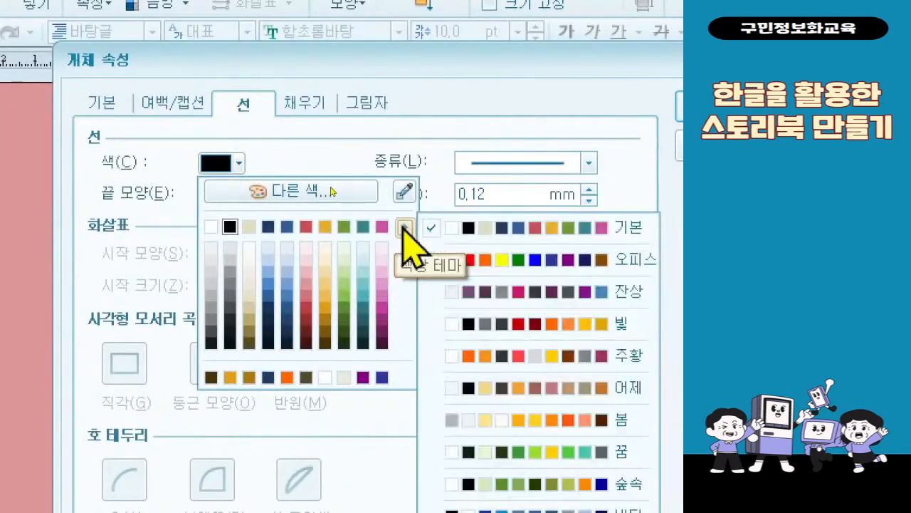
click(558, 238)
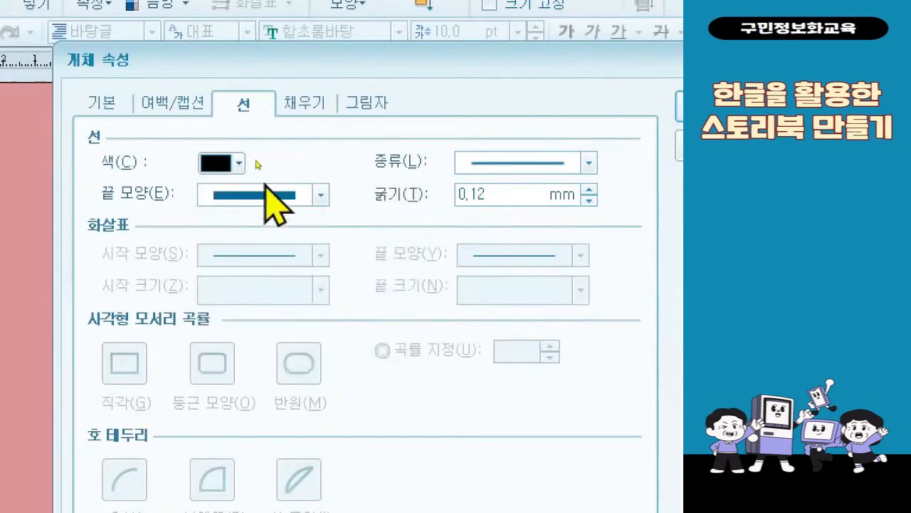
click(239, 163)
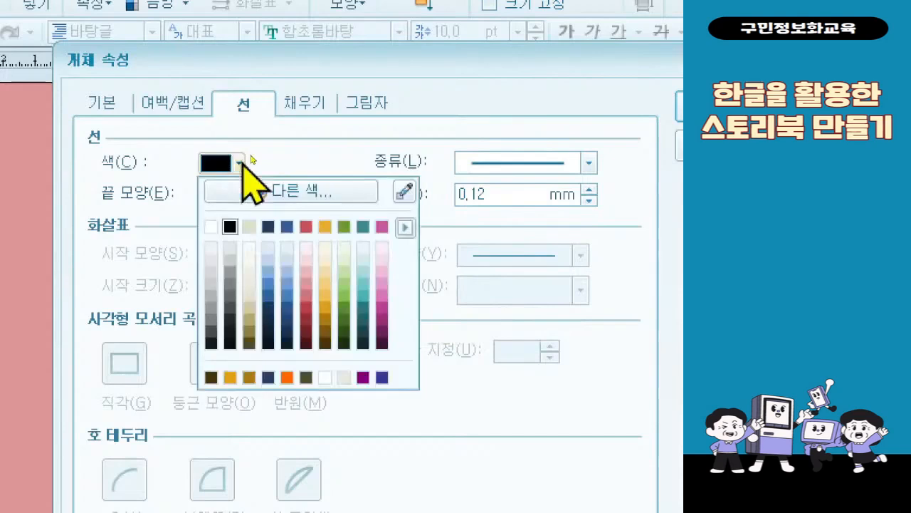
click(249, 288)
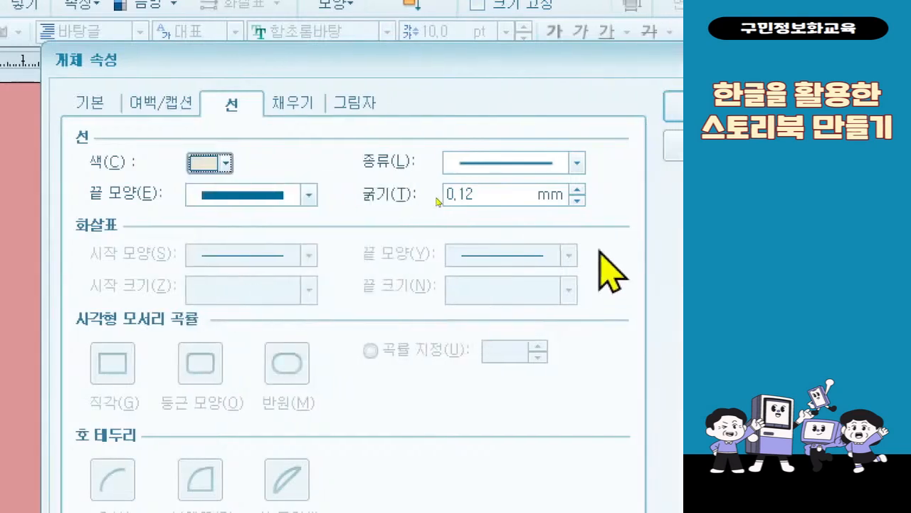
- Set the ellipse's outline thickness to 3 mm and apply the fill and line settings
click(510, 199)
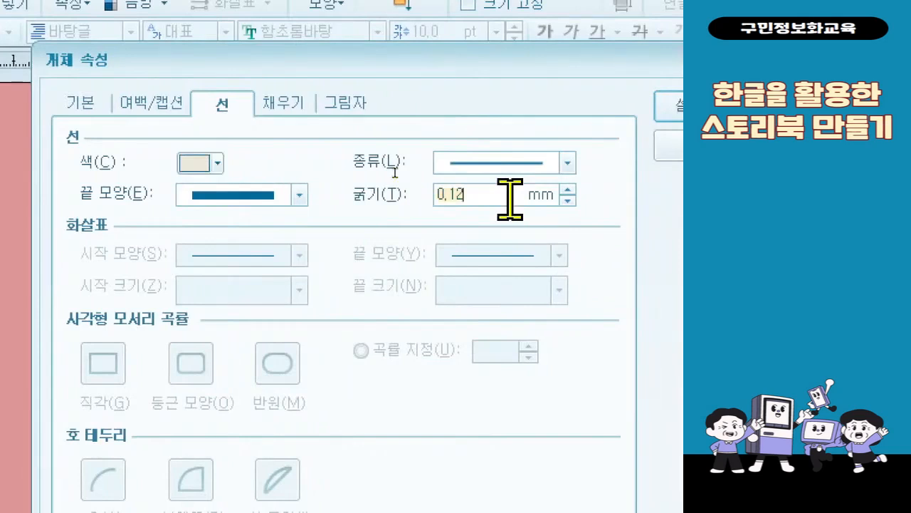
text(3)
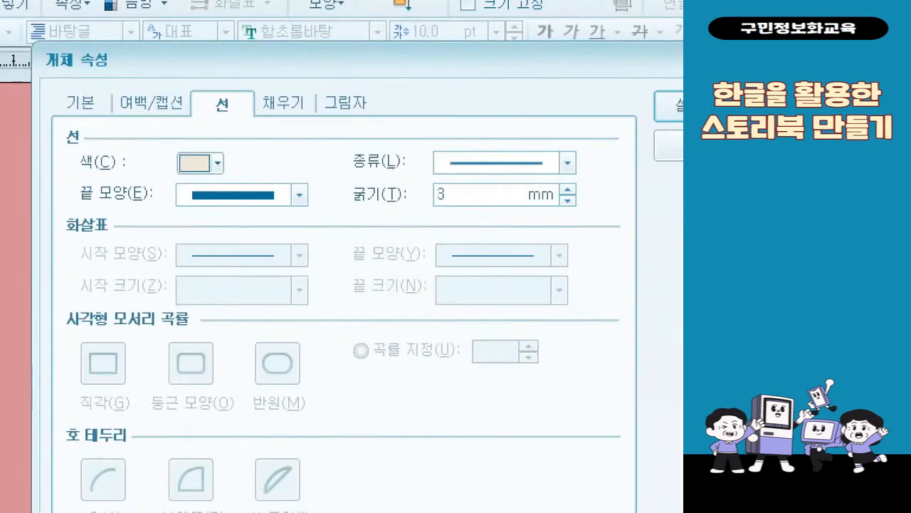
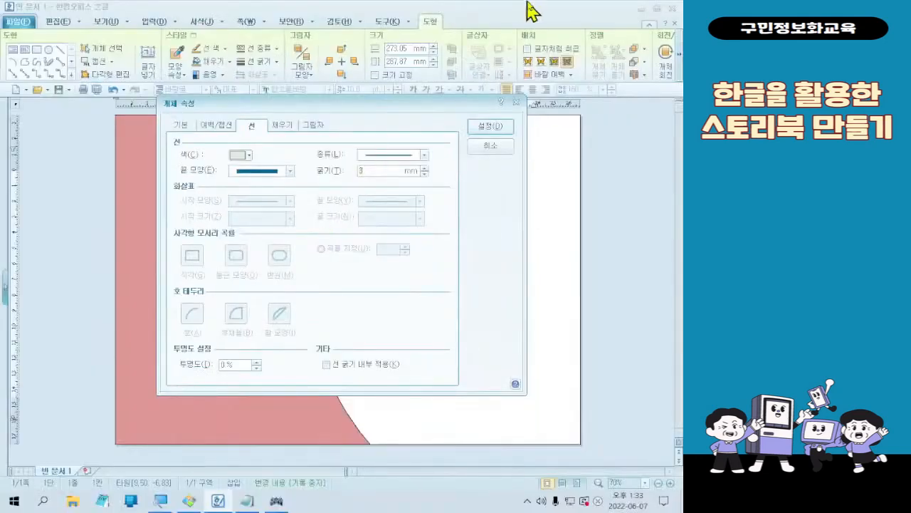
click(484, 129)
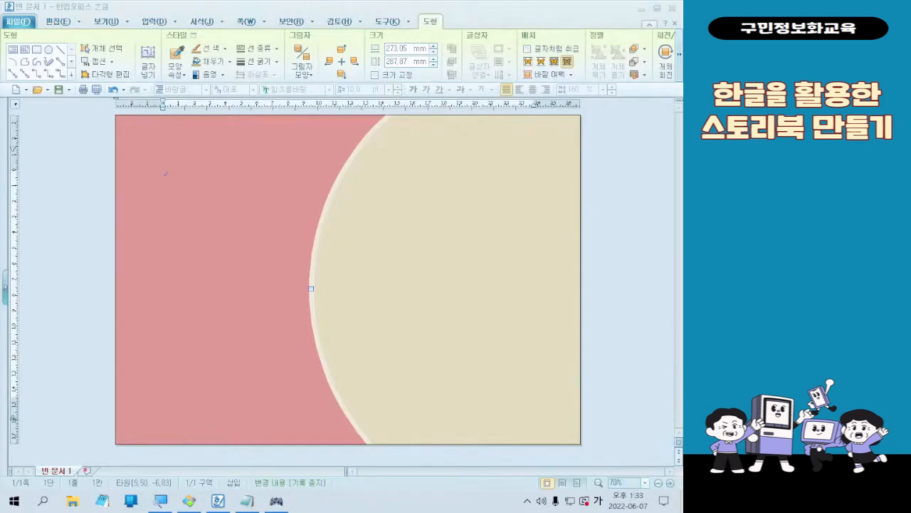
- Check the finished CONTENTS sample image and move the ellipse back onto the page against its top and right edges
click(189, 501)
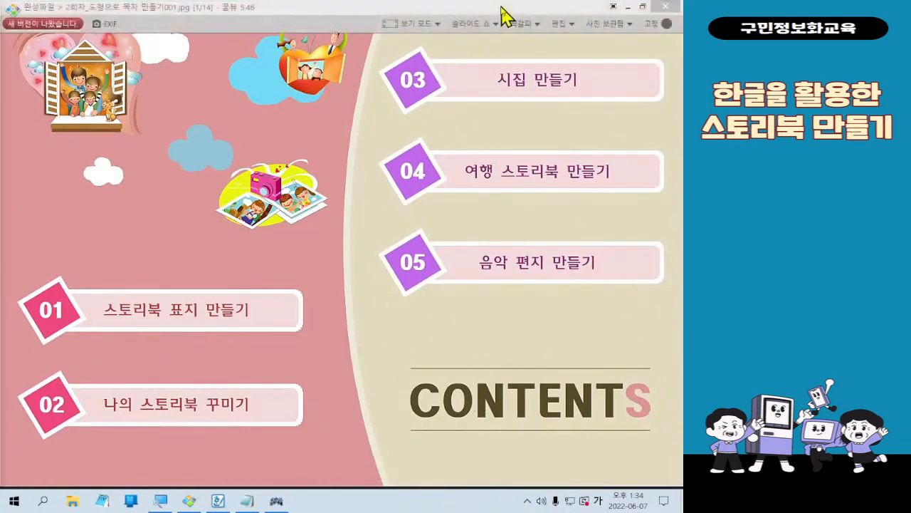
click(614, 16)
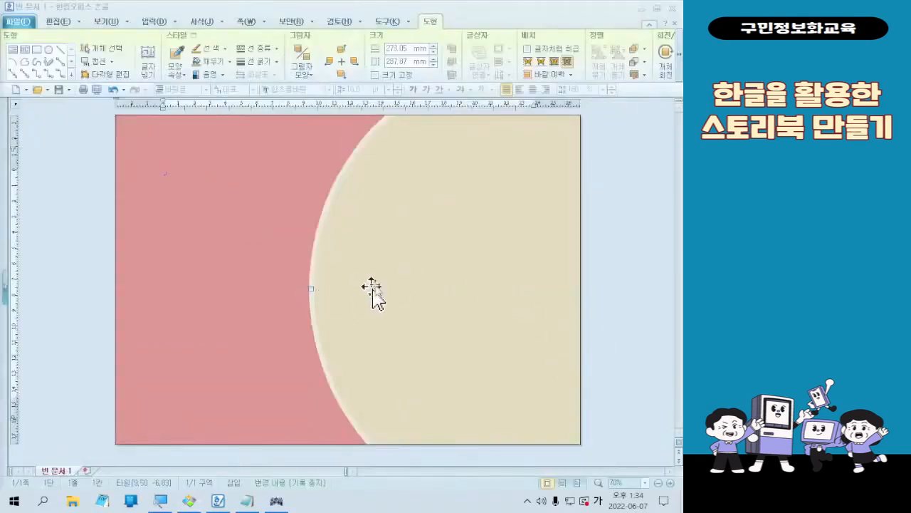
drag(472, 270, 437, 304)
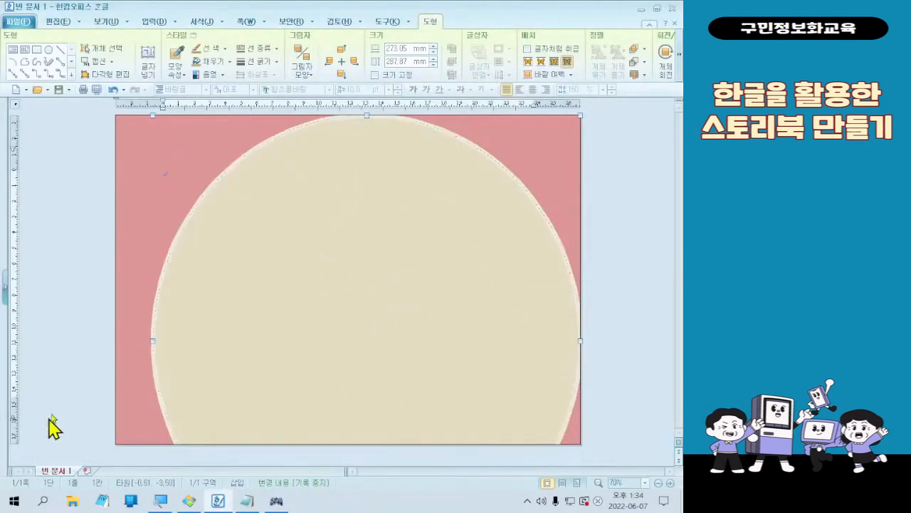
double_click(149, 341)
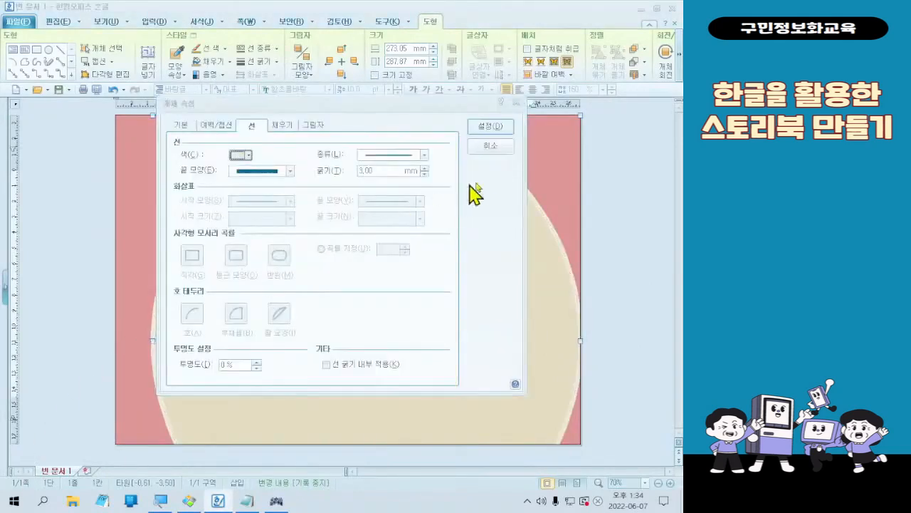
click(491, 147)
click(661, 483)
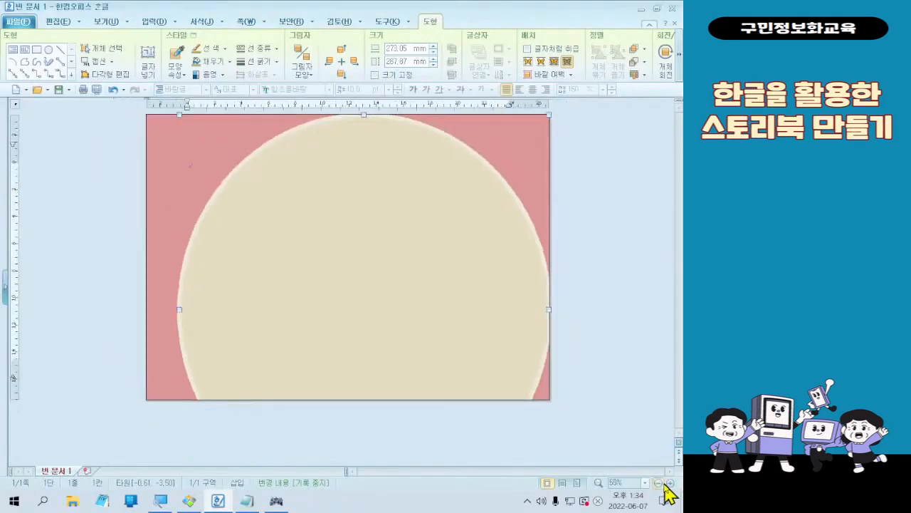
click(660, 483)
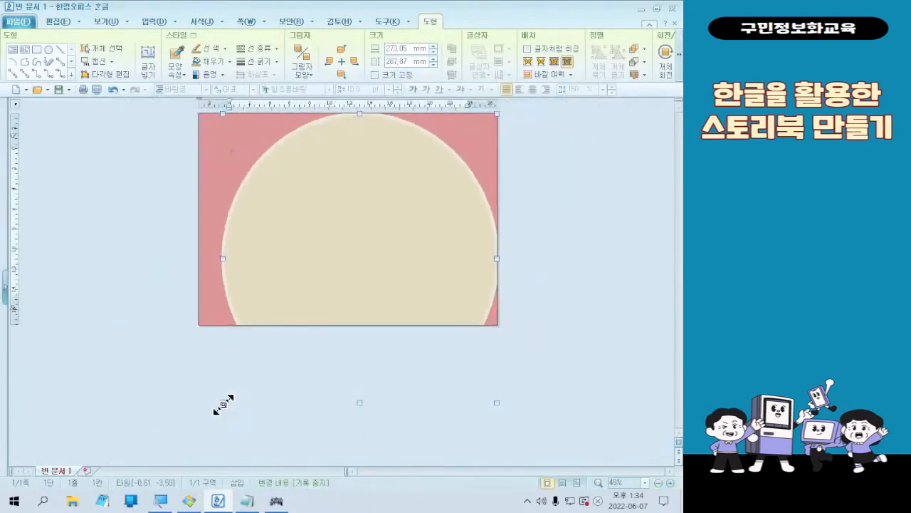
- Pull in the ellipse's left side and stretch it past the page's right and bottom edges to about 242 × 315 mm
drag(223, 403, 321, 382)
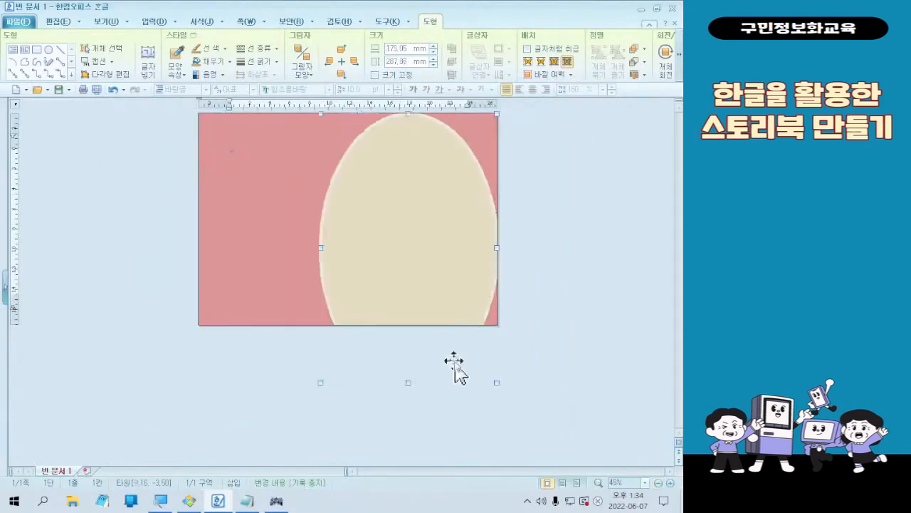
drag(497, 247, 563, 225)
drag(442, 382, 444, 430)
- Adjust the ellipse's vertical position so that it is centred on the page's height
double_click(452, 185)
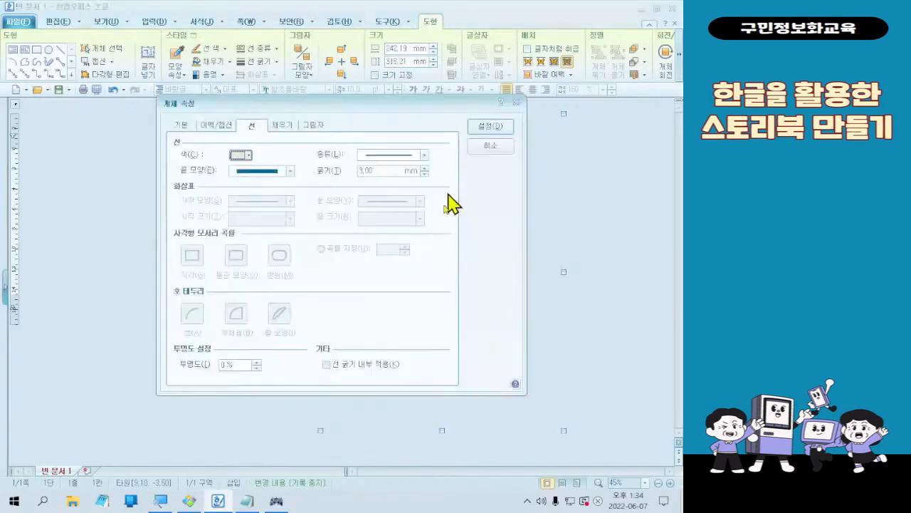
click(179, 126)
click(317, 253)
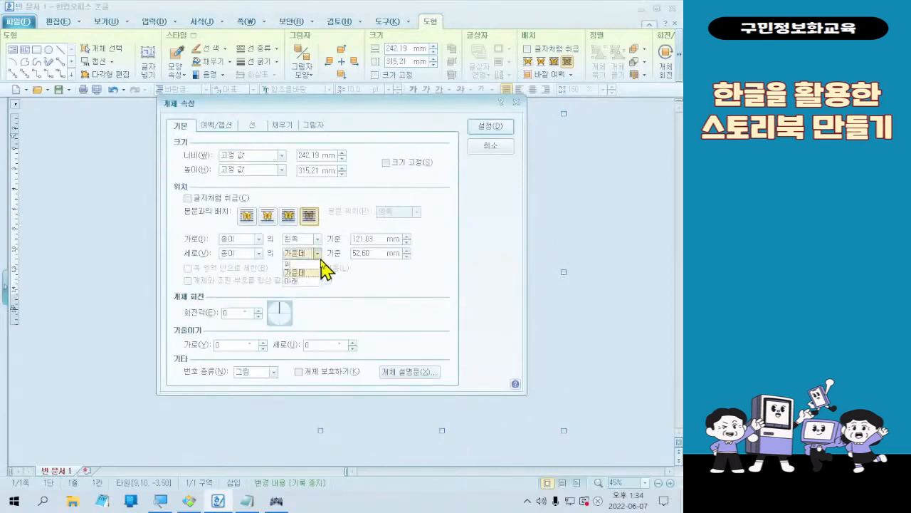
click(317, 265)
click(499, 127)
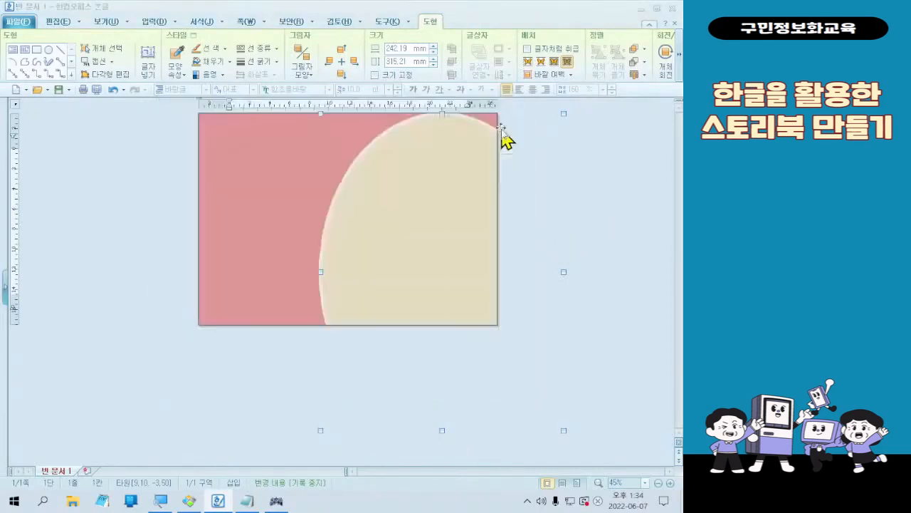
click(606, 291)
click(406, 260)
key(ctrl)
key(ctrl)
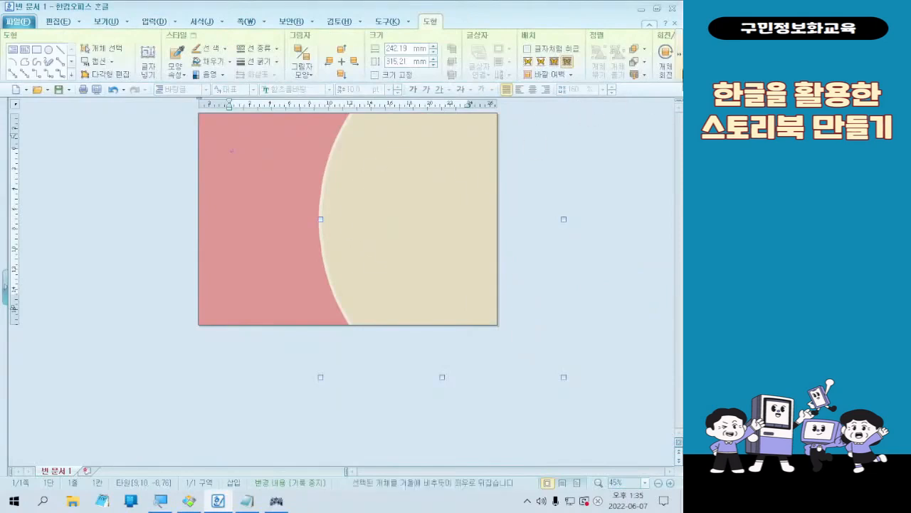
- Apply object protection to the beige ellipse so that it can no longer be selected or moved
click(677, 64)
click(676, 69)
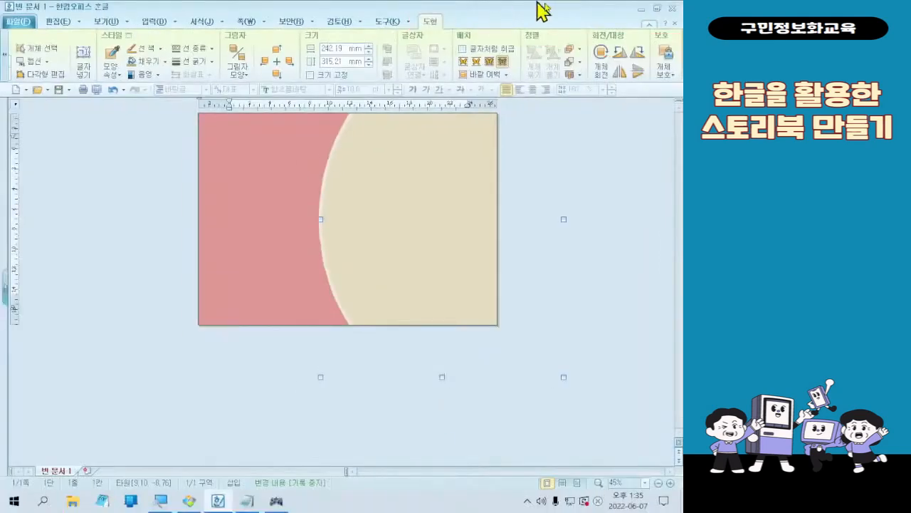
click(663, 75)
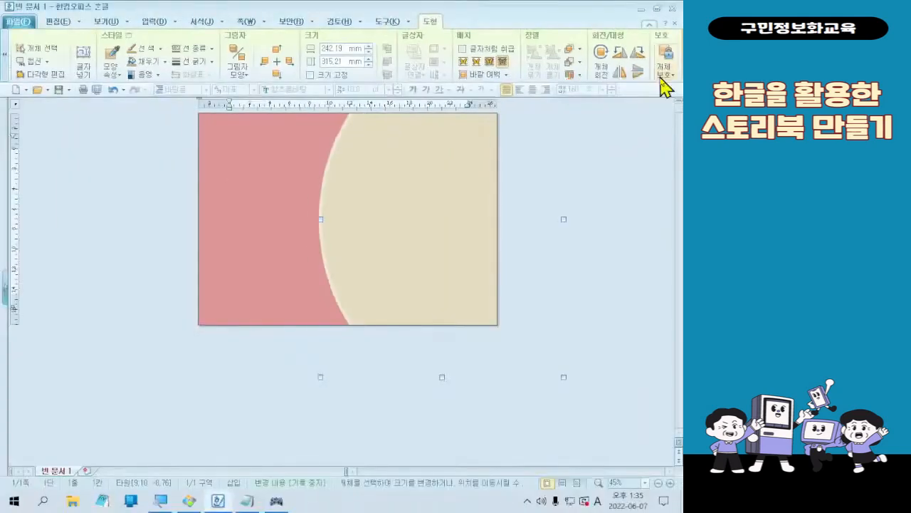
click(640, 91)
click(630, 122)
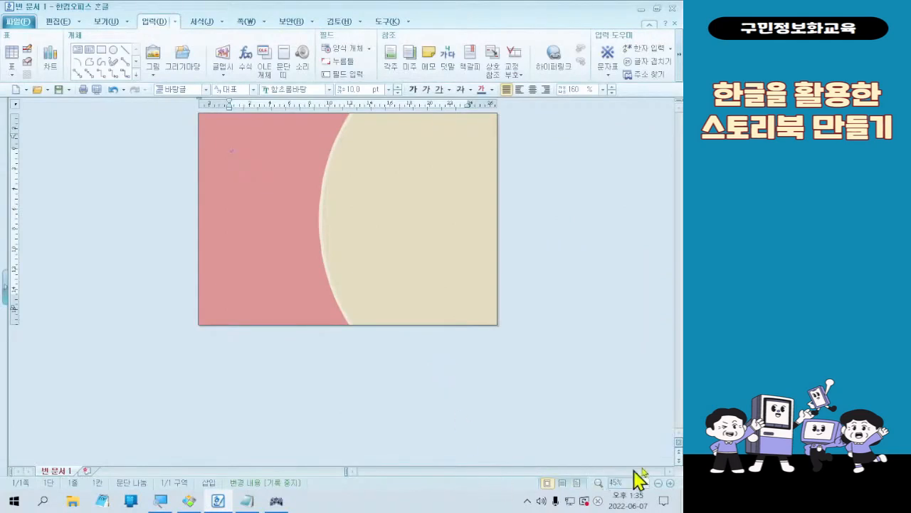
- Draw a rectangle about 90 × 21 mm in the lower pink area beside the ellipse, comparing its length with the CONTENTS sample image
click(670, 484)
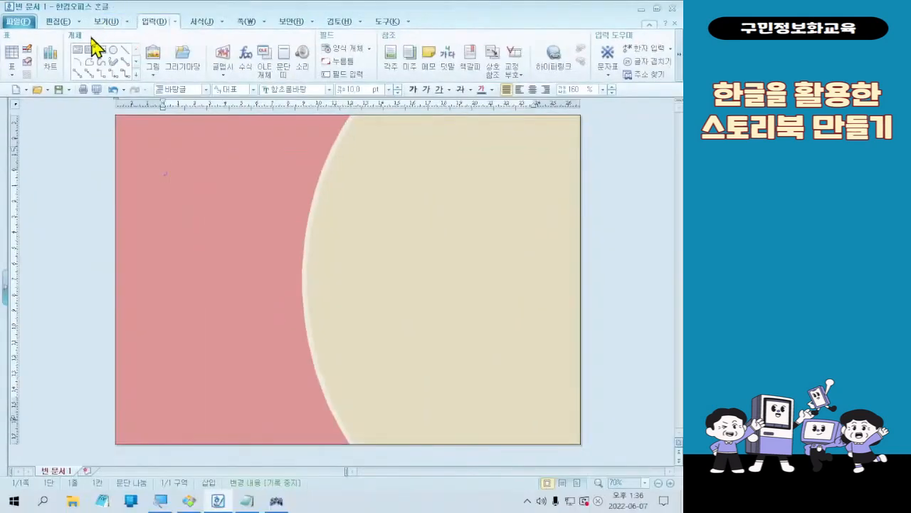
click(203, 99)
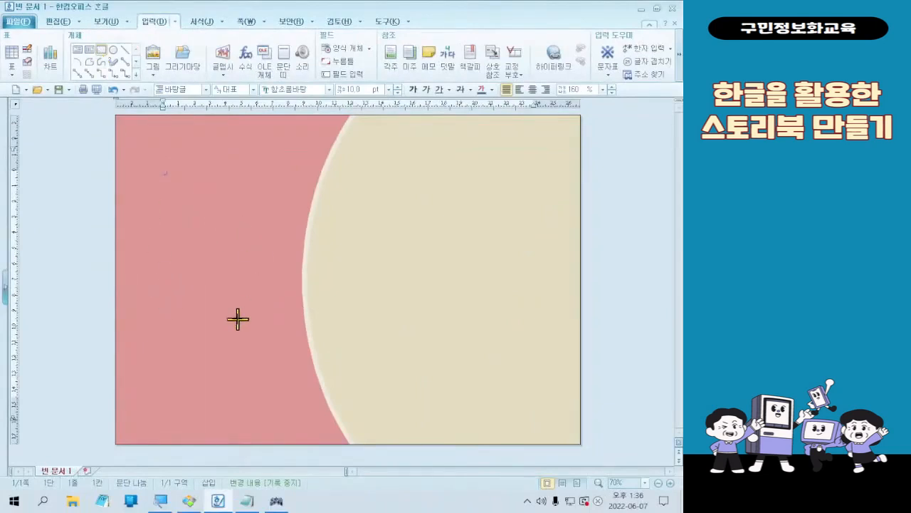
drag(171, 316, 238, 324)
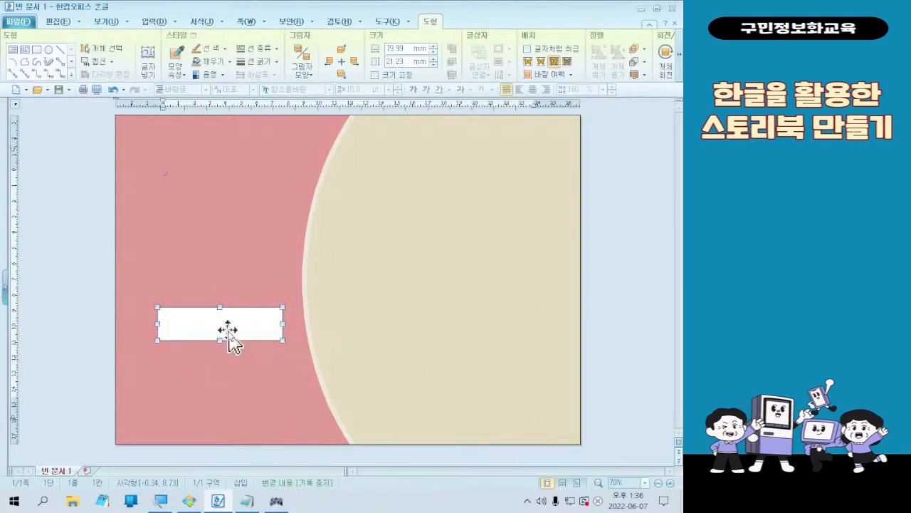
drag(282, 324, 295, 324)
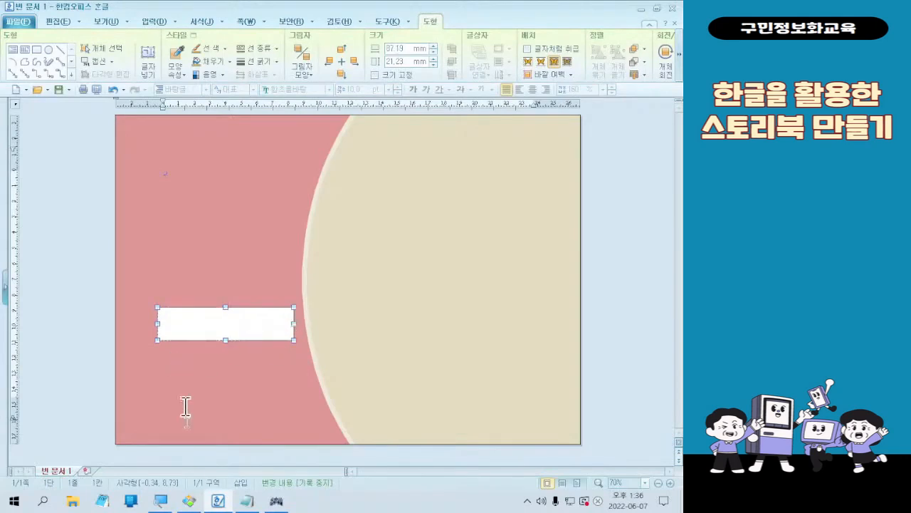
click(189, 500)
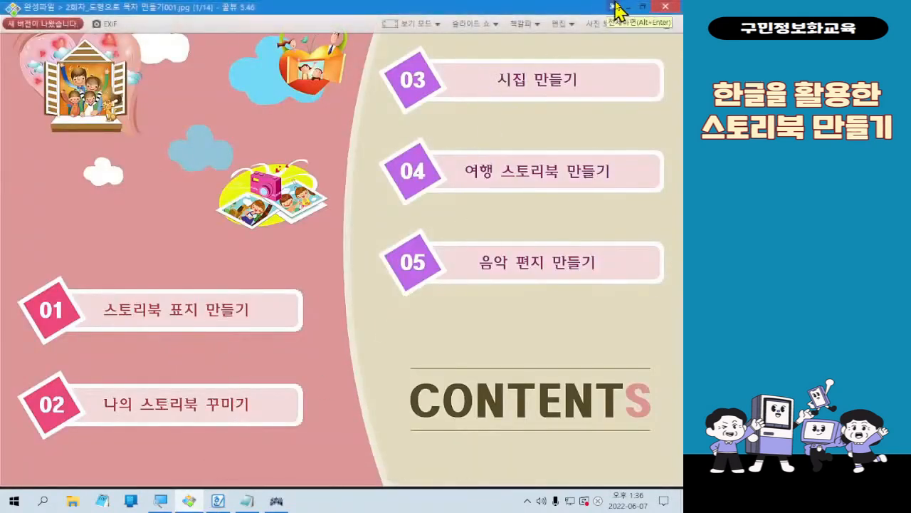
click(626, 10)
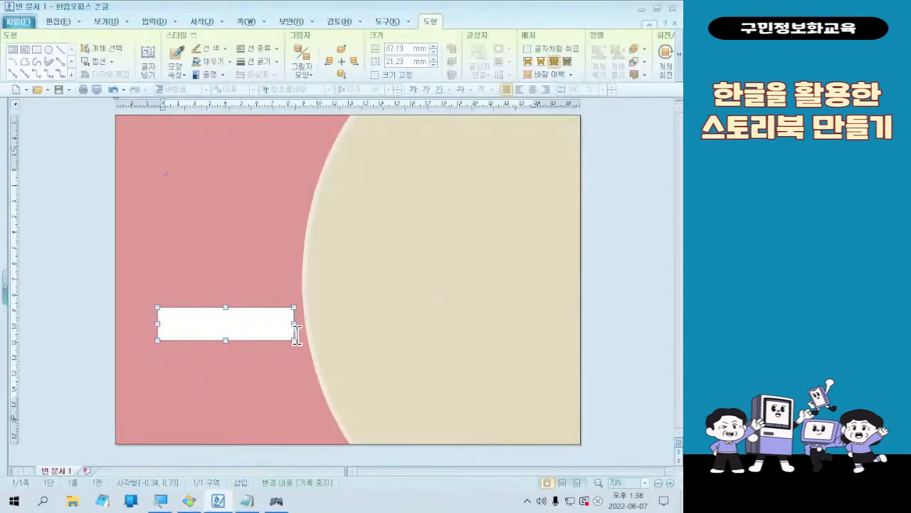
drag(294, 323, 299, 326)
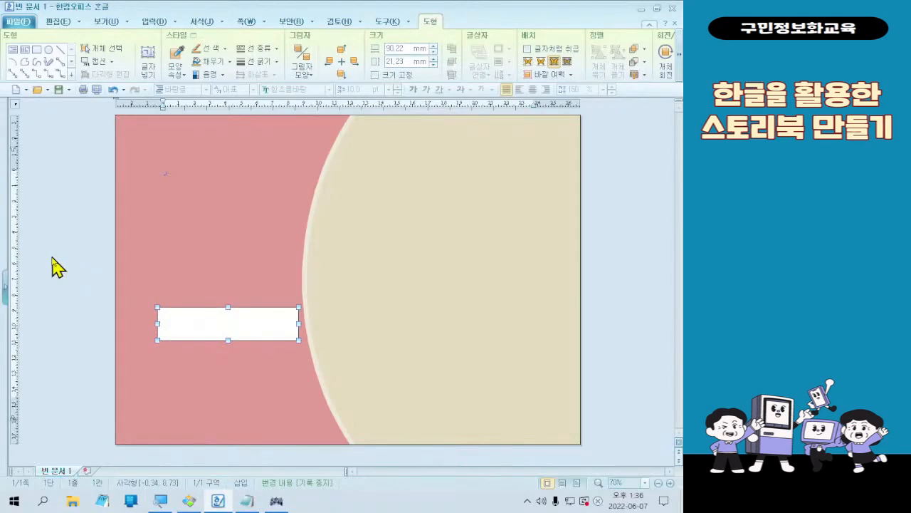
- Give the rectangle a white outline 2 mm thick with rounded corners (둥근 모양) in its object properties
double_click(284, 338)
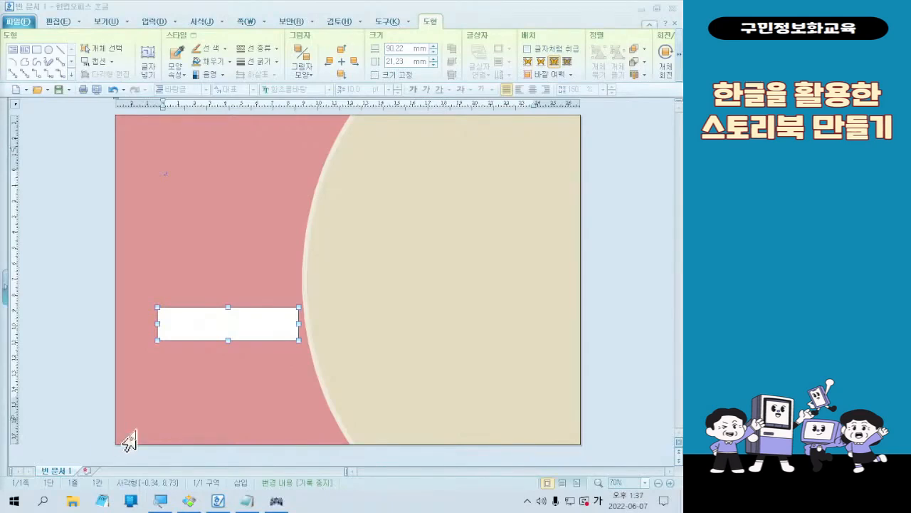
double_click(251, 333)
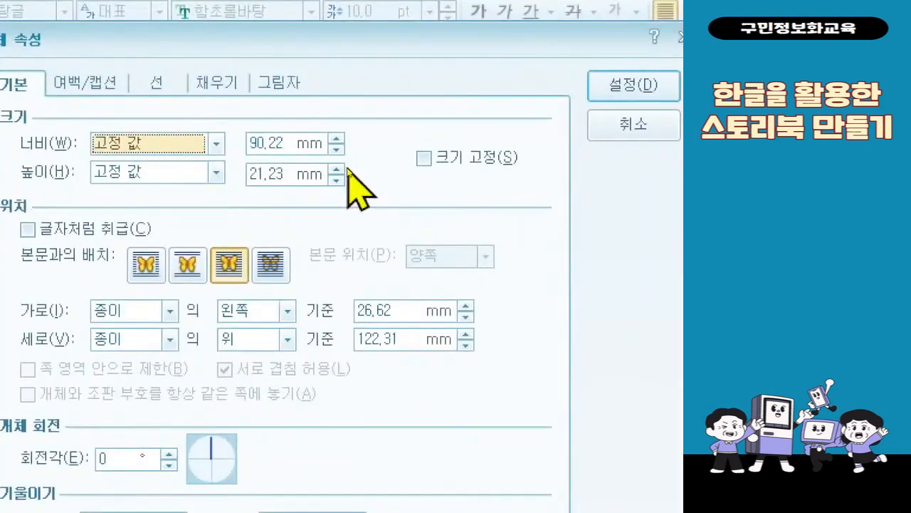
click(156, 83)
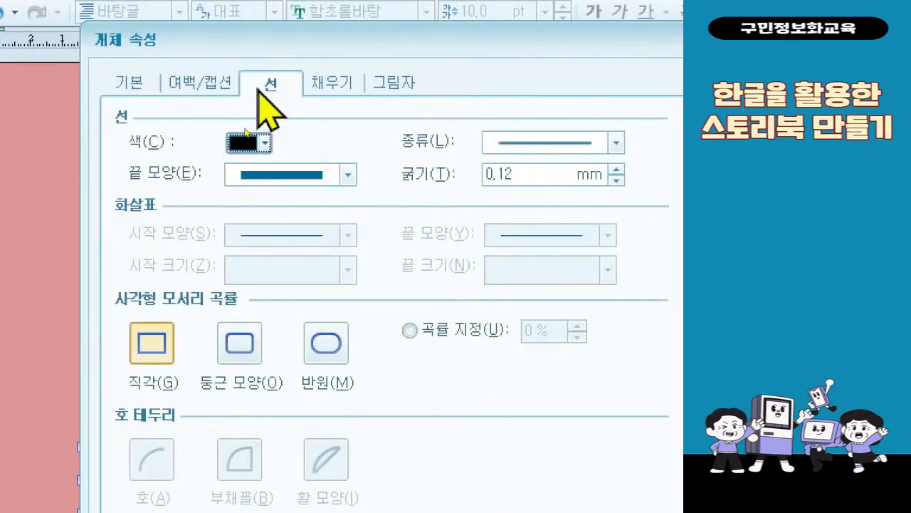
click(258, 142)
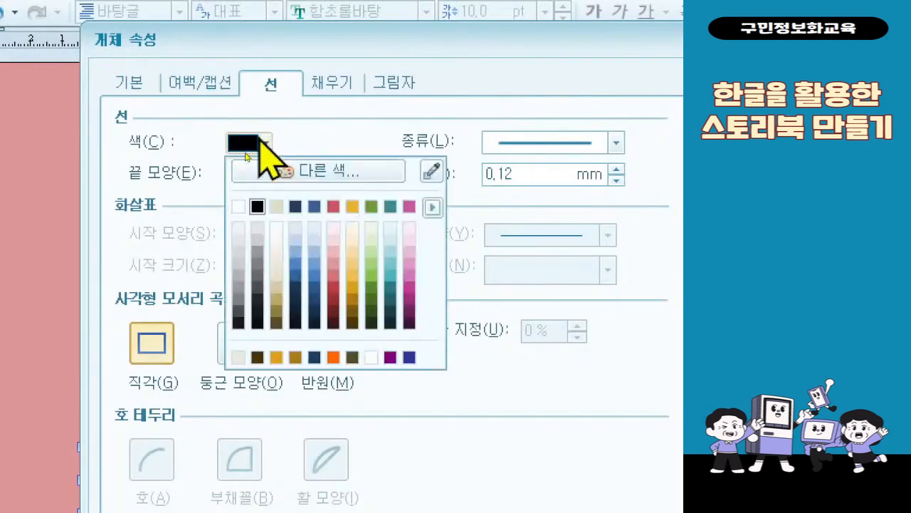
click(238, 207)
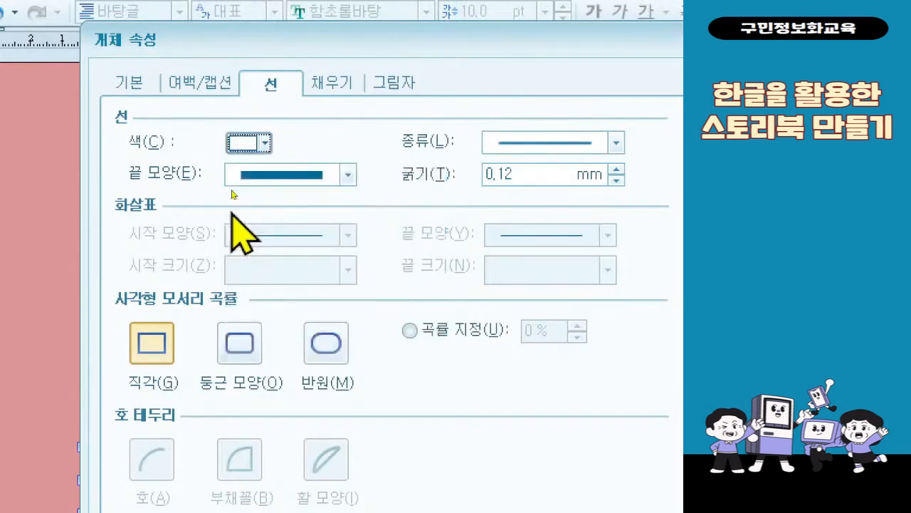
double_click(527, 181)
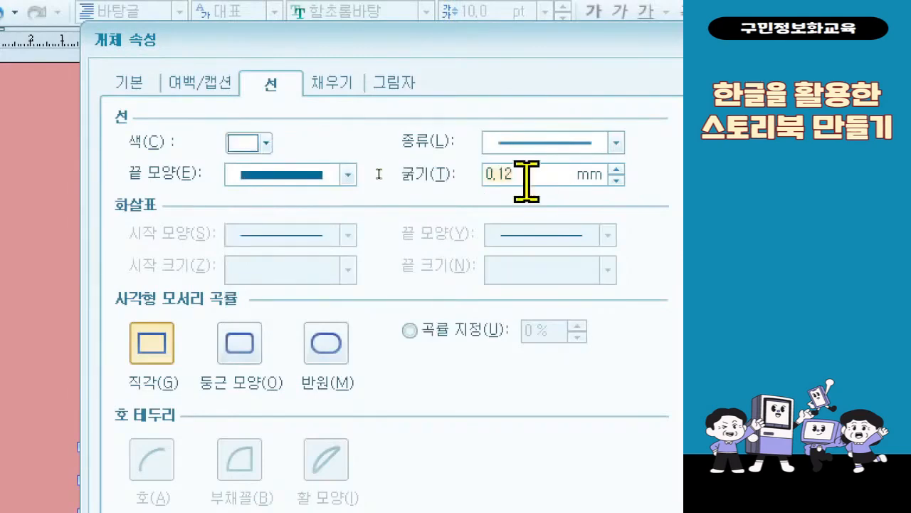
text(2)
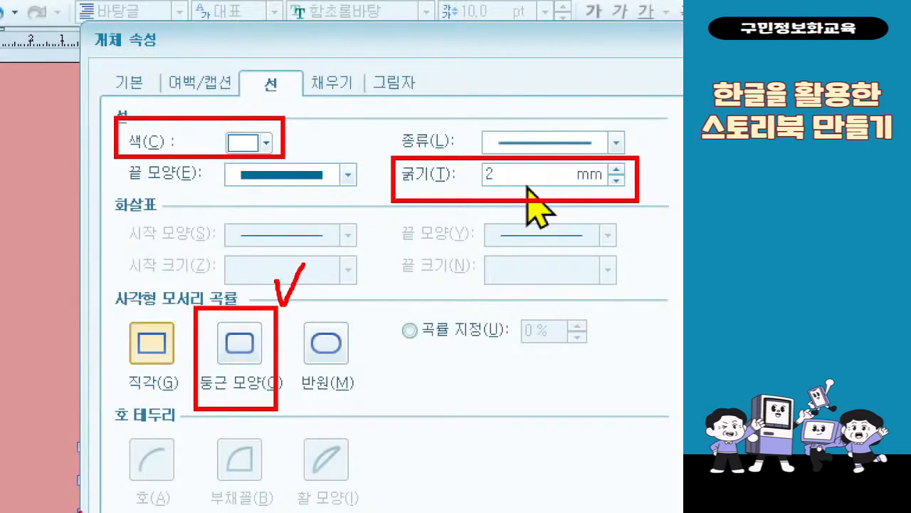
click(253, 369)
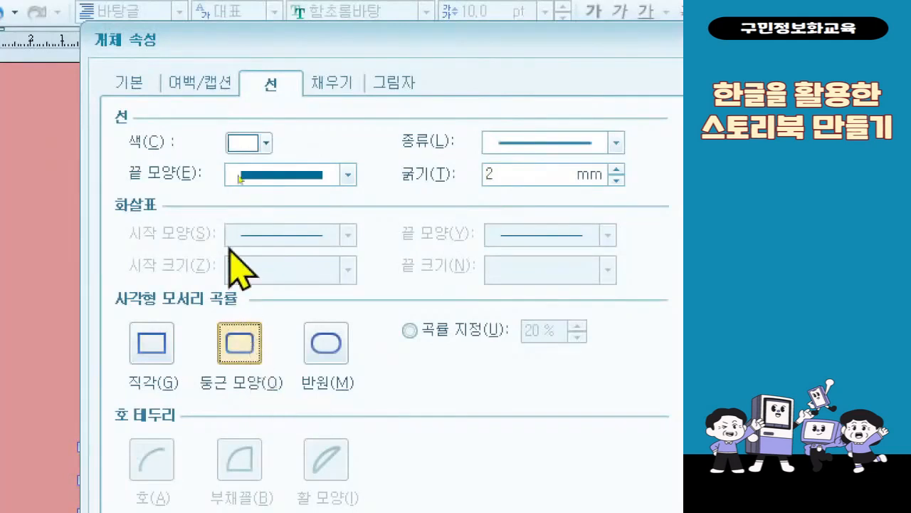
- Fill the rectangle with ruby (루비색) 80% lighter, apply the properties and deselect it
click(312, 83)
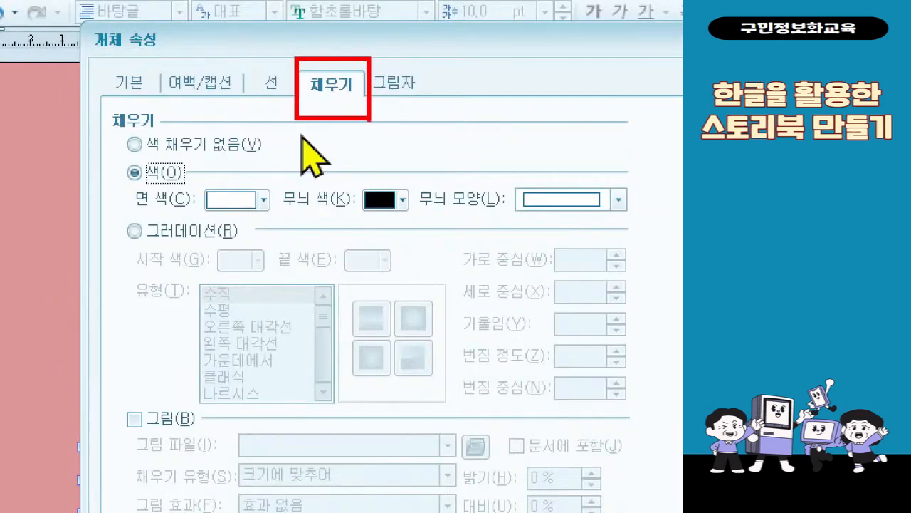
click(264, 200)
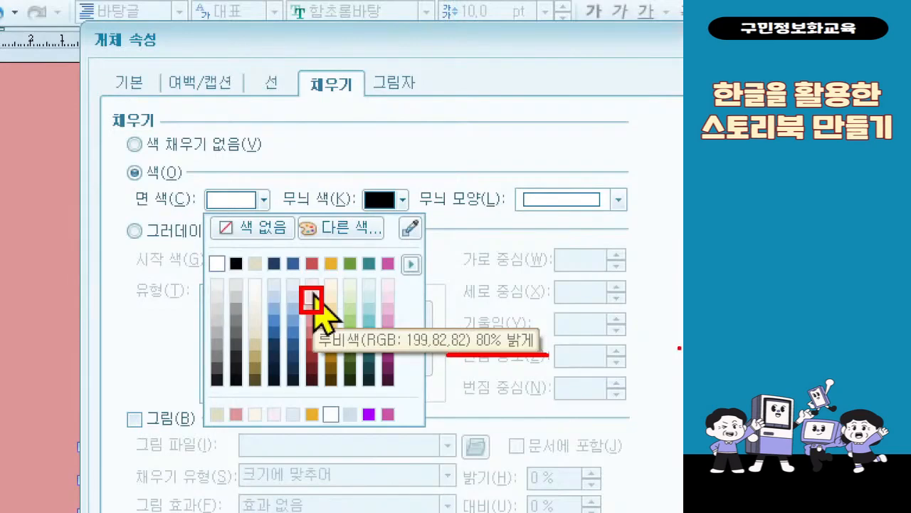
click(314, 302)
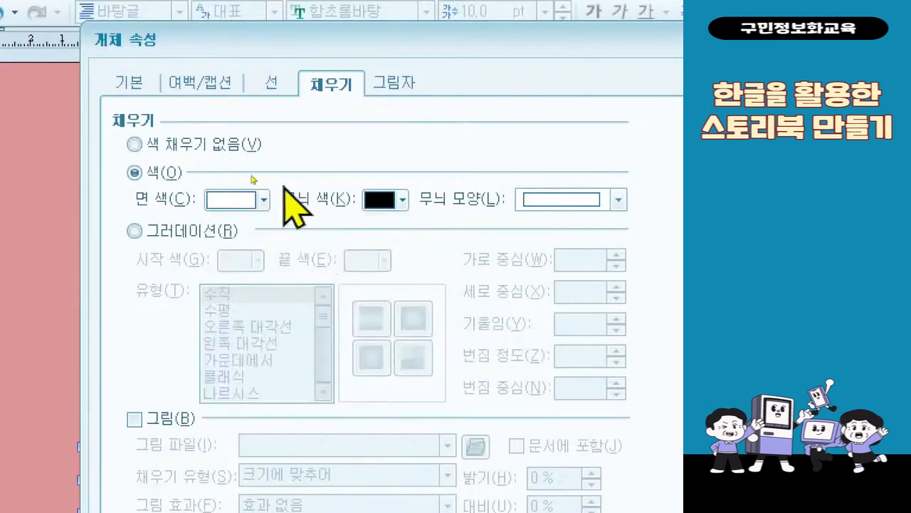
click(242, 200)
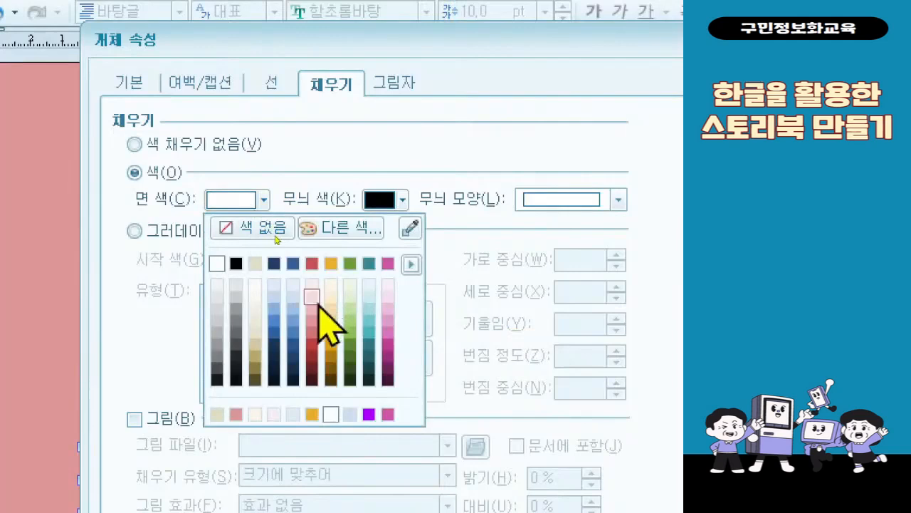
click(313, 299)
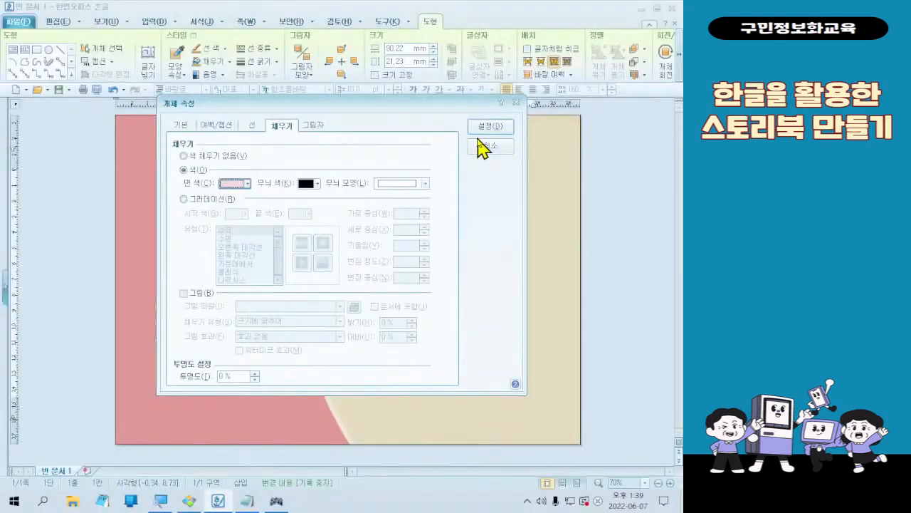
click(481, 129)
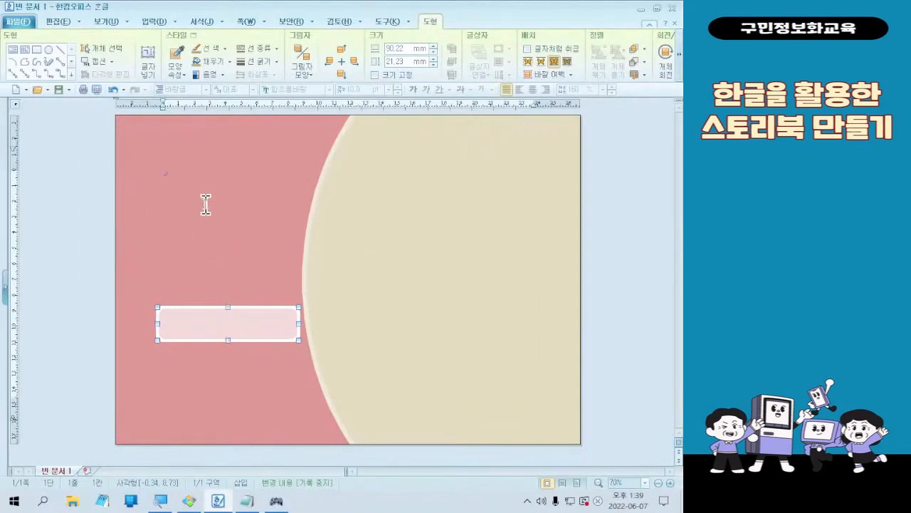
click(214, 253)
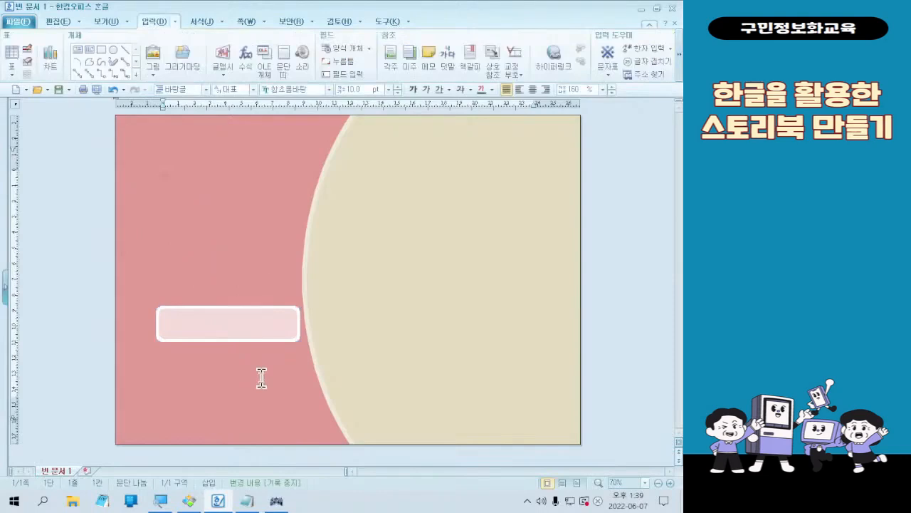
- Save the document as a Hangul file named "02 스토리북 목차"
click(171, 164)
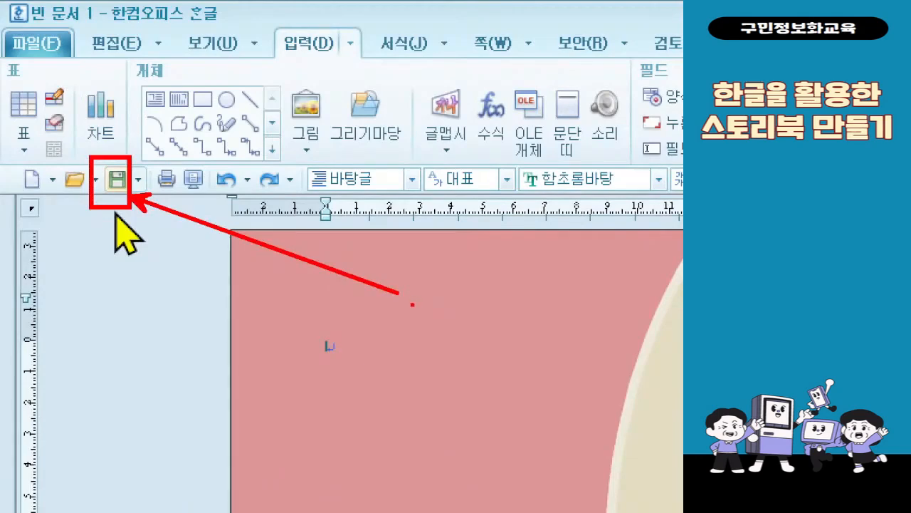
click(127, 178)
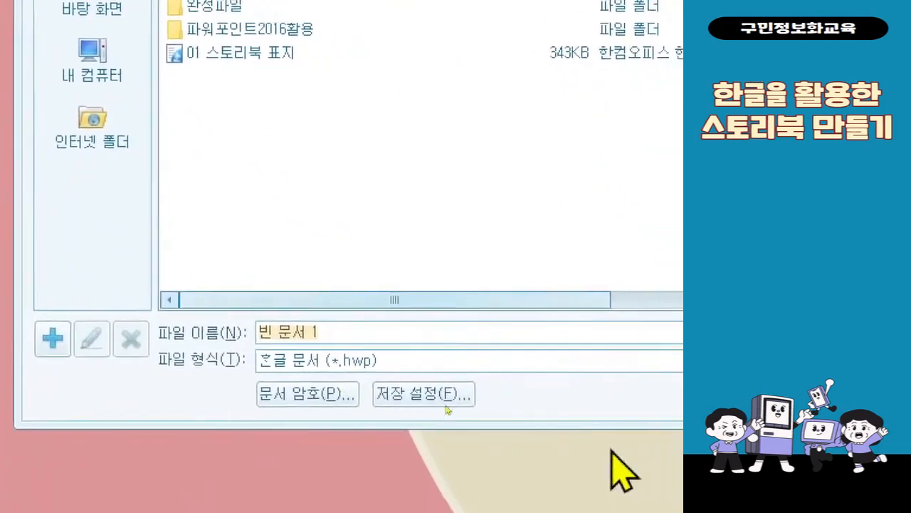
text(02 보)
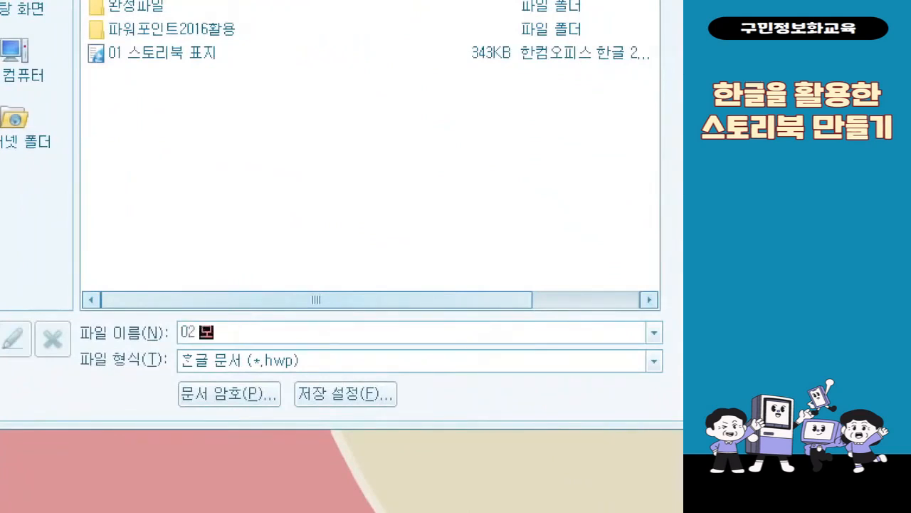
key(BackSpace)
text(스토립북 목차)
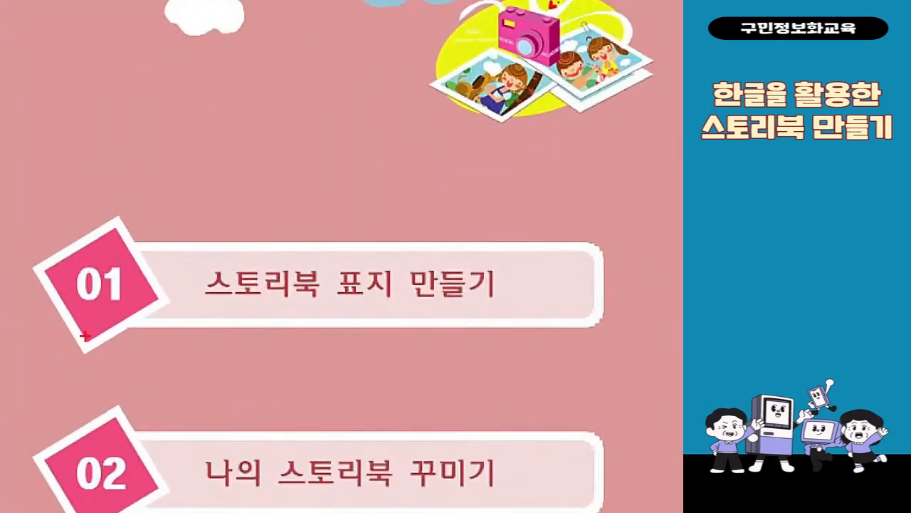
- Examine the tilted square numbered 01 beside the first entry in the CONTENTS sample image, then return to the document
drag(19, 207, 186, 376)
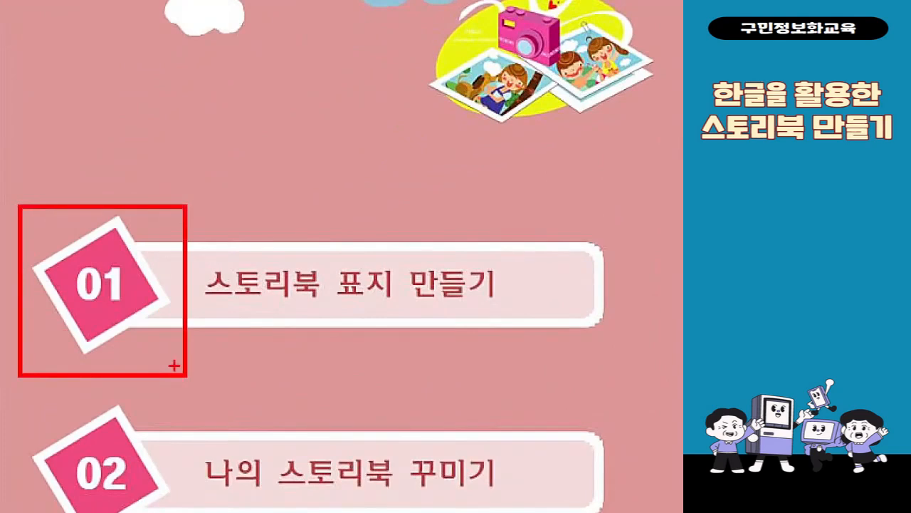
key(Escape)
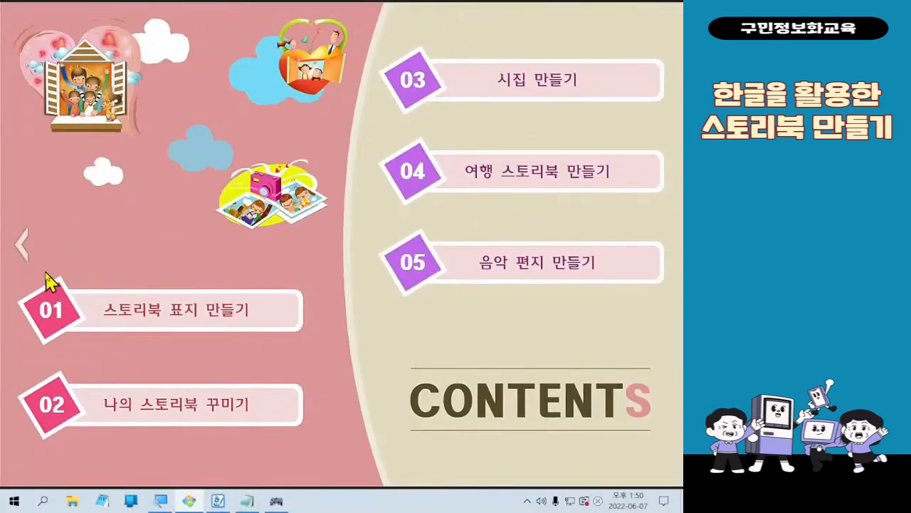
mouse_move(515, 50)
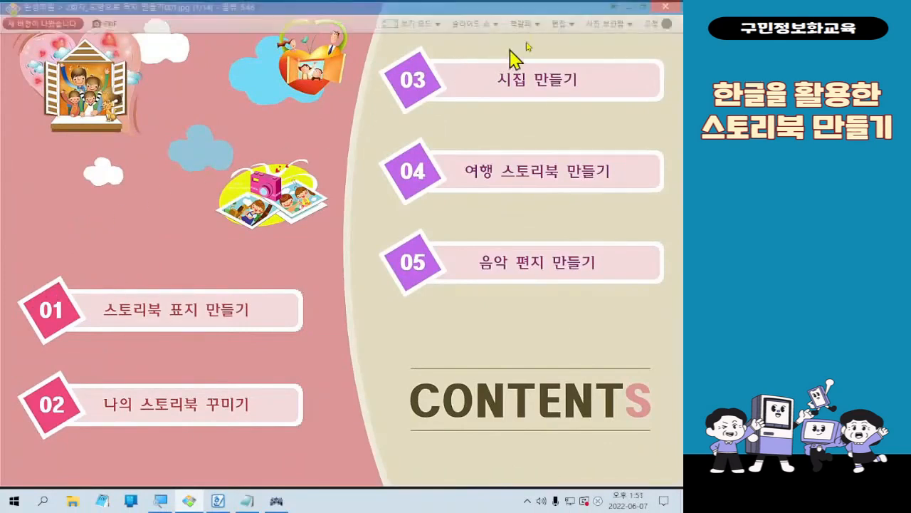
click(627, 7)
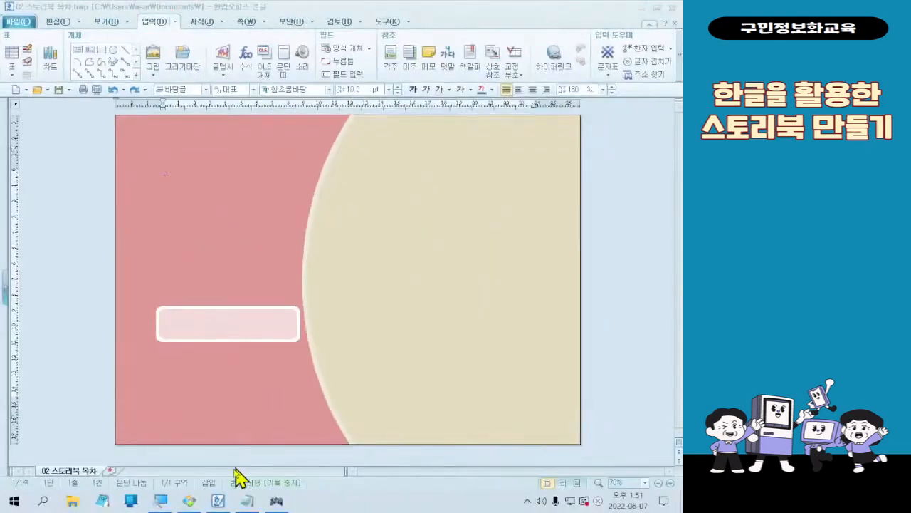
- Switch to FREEON Tester and check where the Ctrl and Shift keys are on the keyboard layout
click(276, 500)
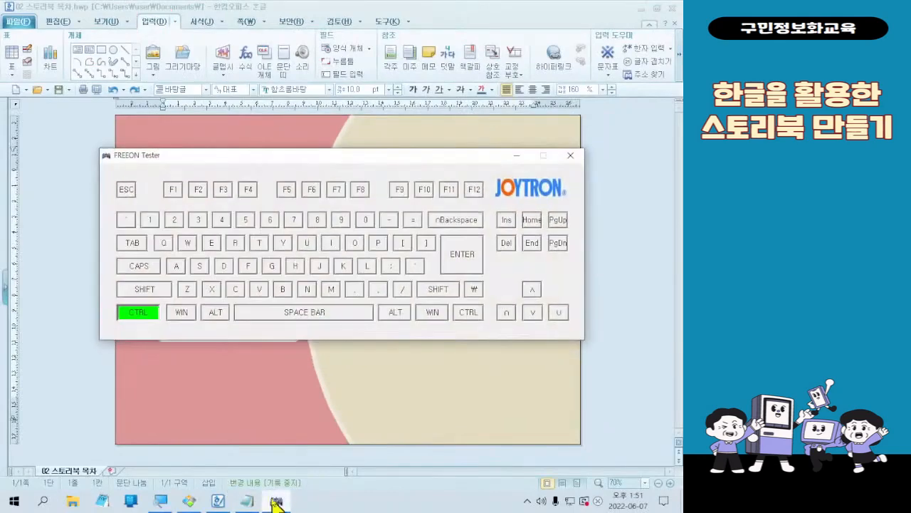
key(ctrl)
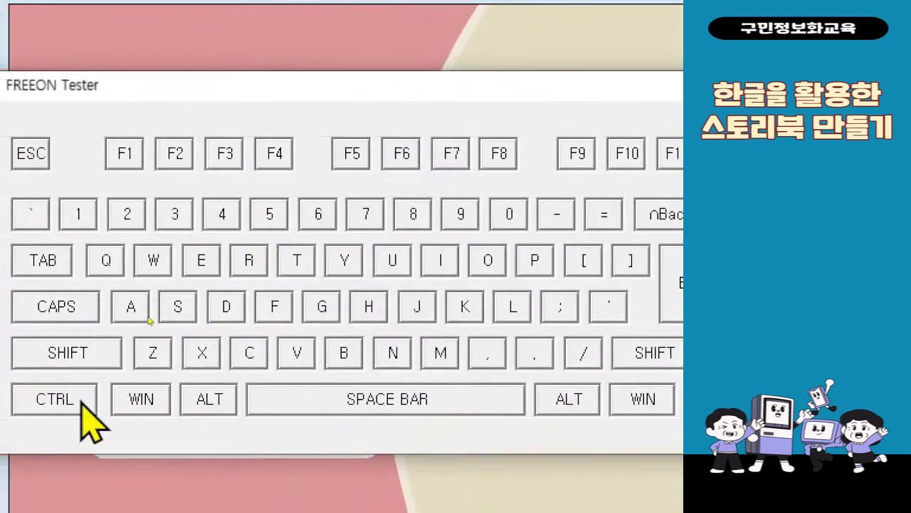
key(shift)
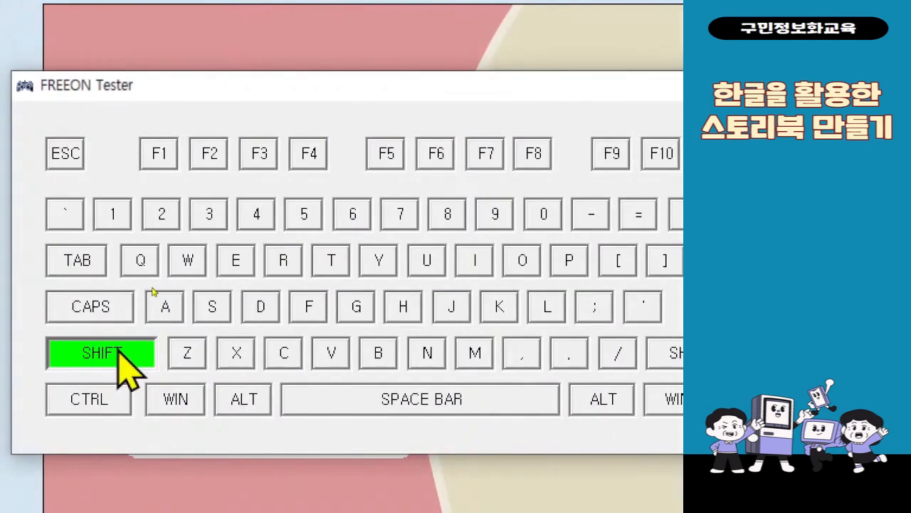
key(shift)
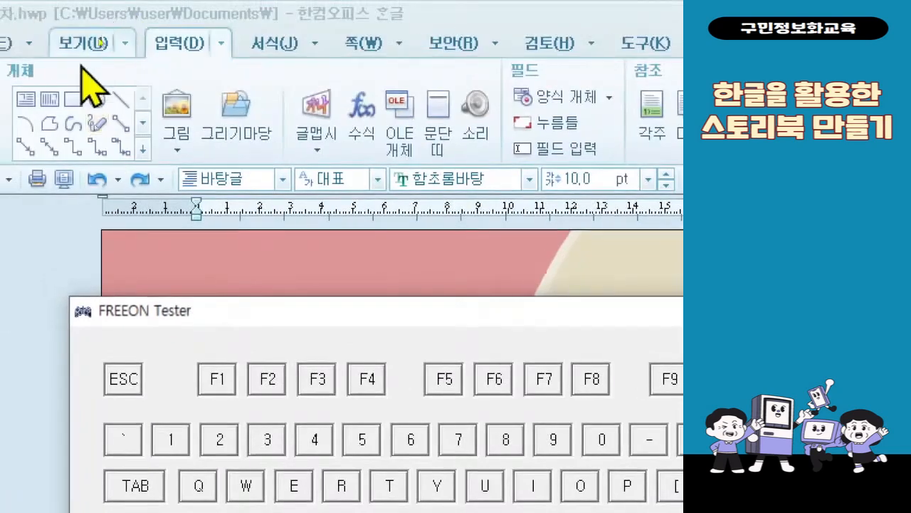
- Draw a square about 25 mm wide on the pink area above the rounded bar
click(63, 100)
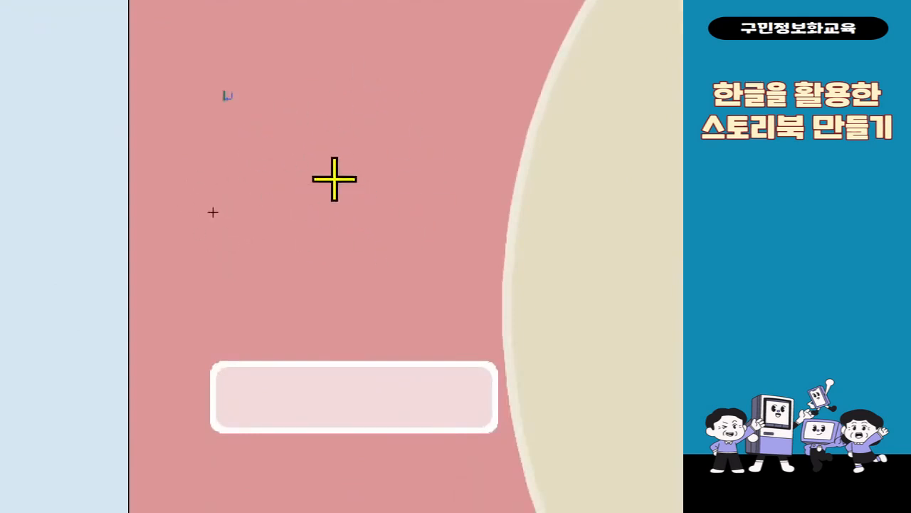
drag(252, 210, 321, 292)
scroll(340, 346, down, 1)
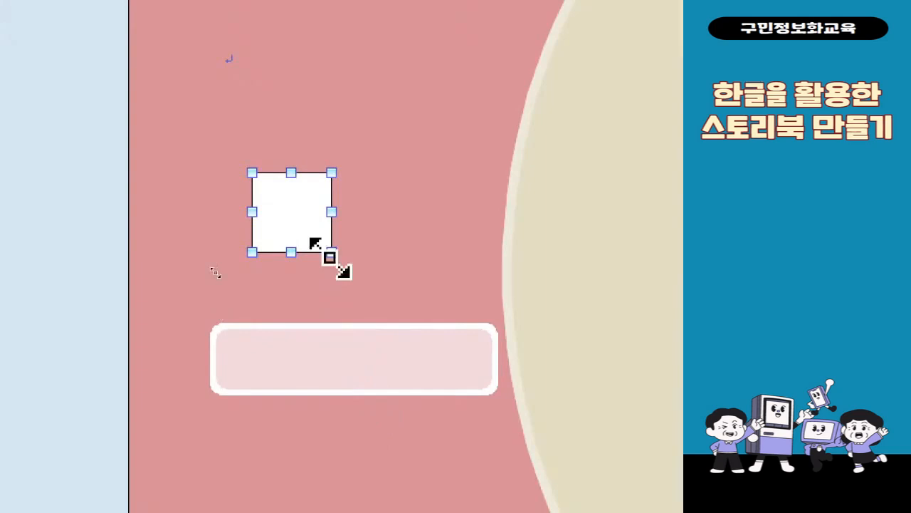
drag(330, 257, 399, 350)
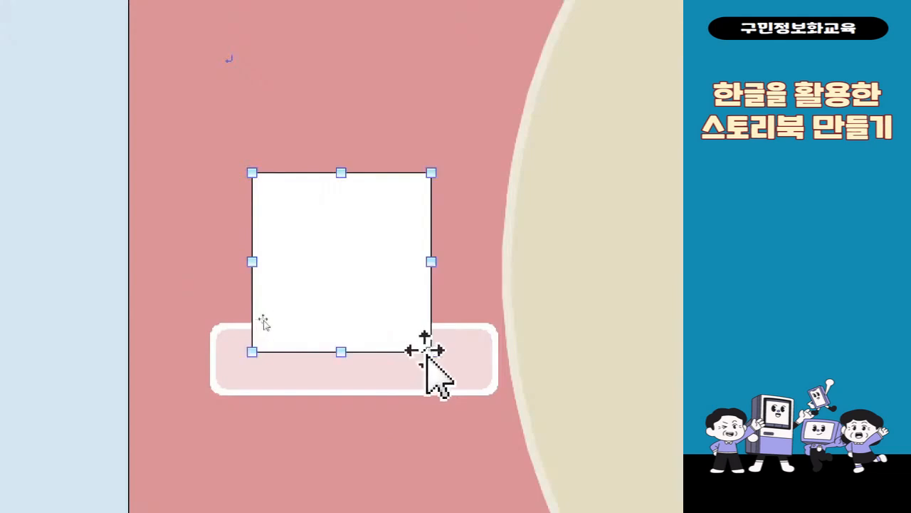
drag(430, 352, 339, 259)
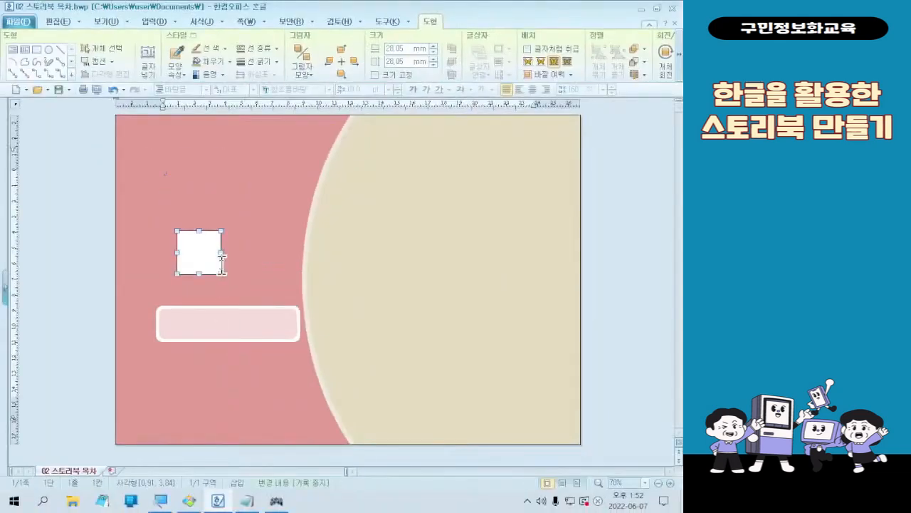
mouse_move(219, 276)
mouse_down()
mouse_move(214, 263)
mouse_move(217, 270)
mouse_up()
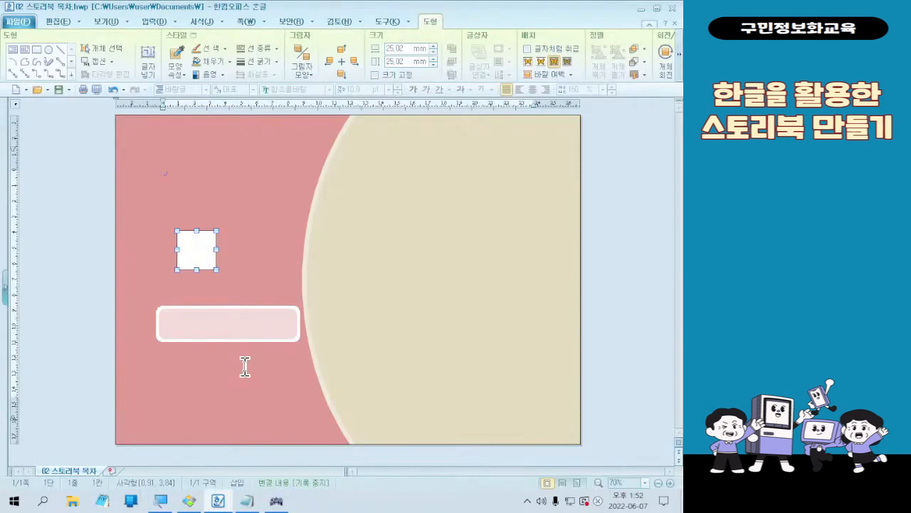
- Set the square's width and height to 25 mm in its object properties
double_click(193, 265)
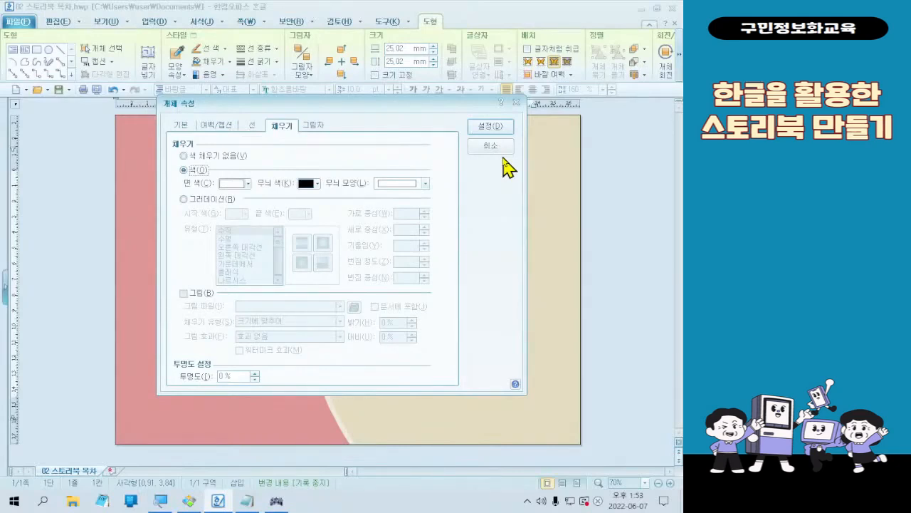
click(181, 125)
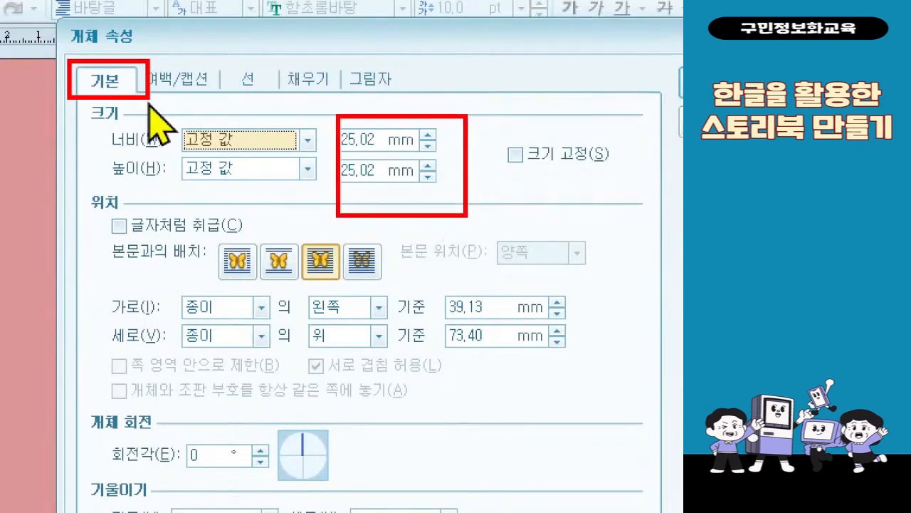
click(375, 140)
key(BackSpace)
key(shift+Home)
text(25)
key(Tab)
key(Tab)
text(2)
key(Tab)
click(353, 171)
text(5)
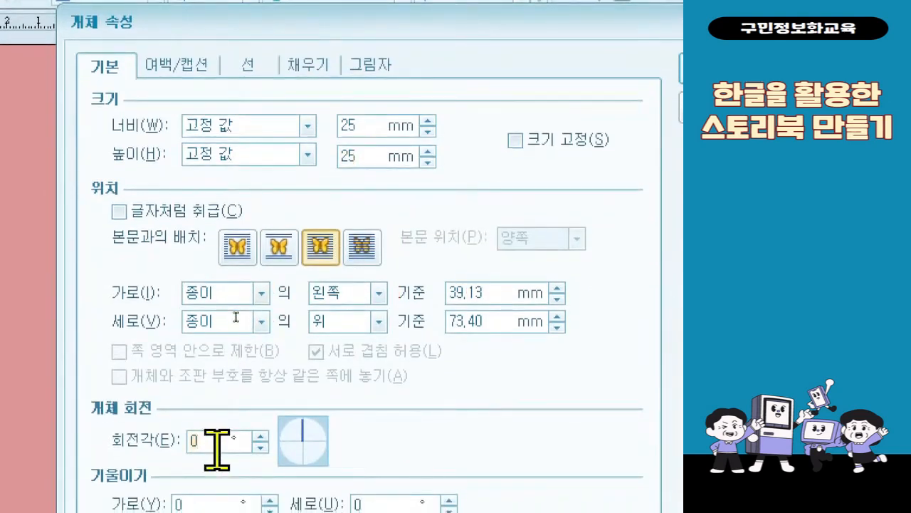
- Set the square's rotation angle to 45° and apply the properties
text(45)
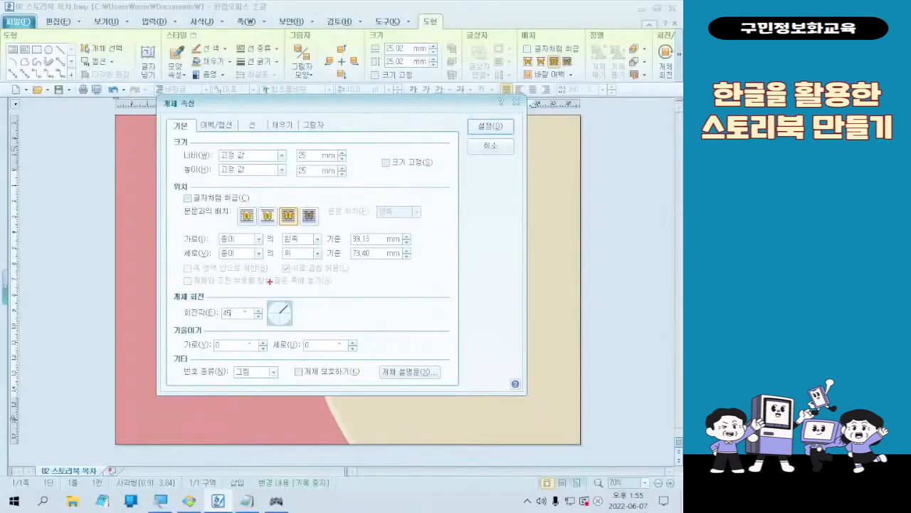
drag(492, 142, 349, 305)
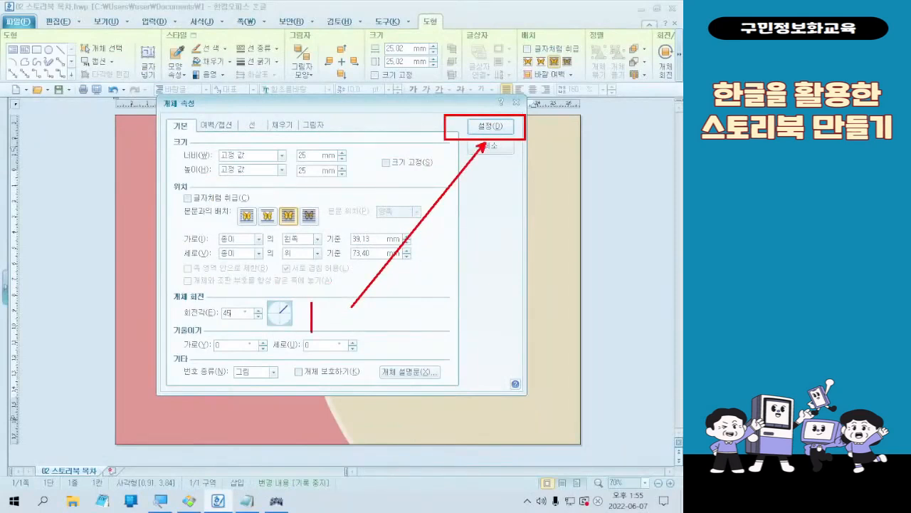
text(45)
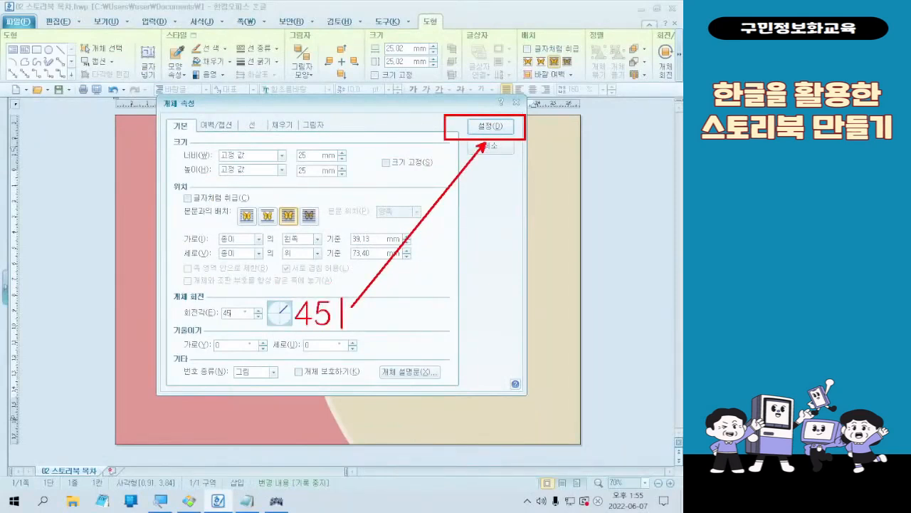
key(Escape)
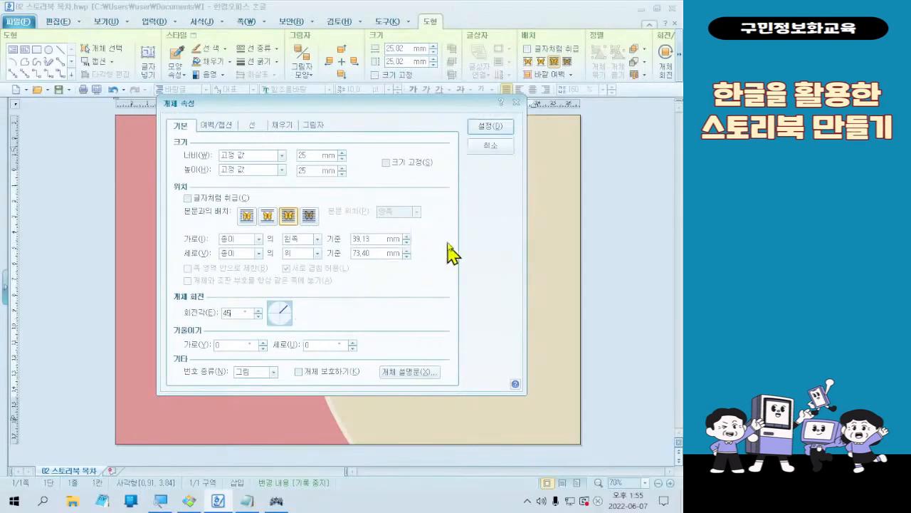
click(487, 128)
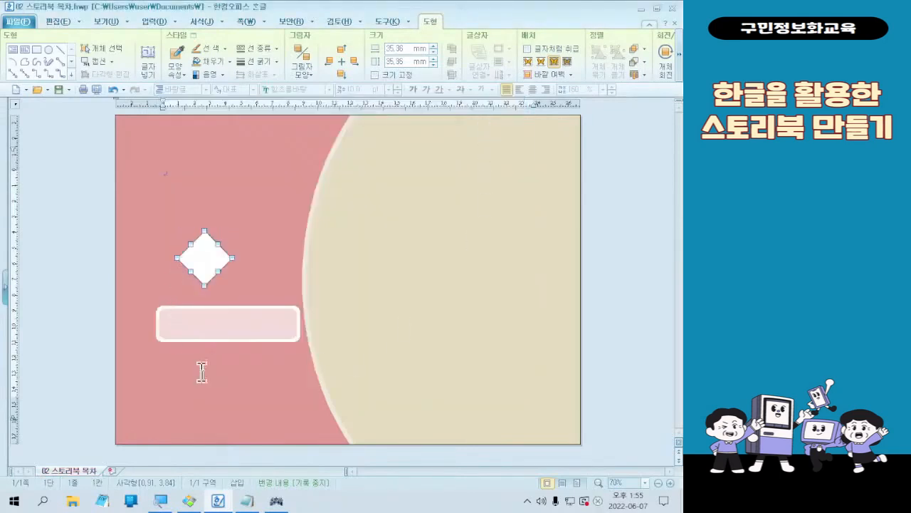
- Check the finished contents page sample and choose the magenta theme colour as the diamond's fill colour
click(188, 500)
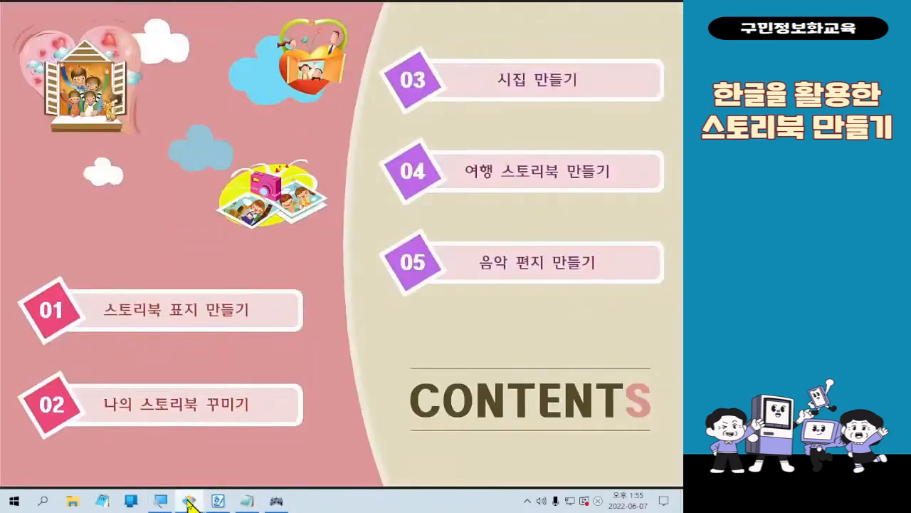
click(188, 500)
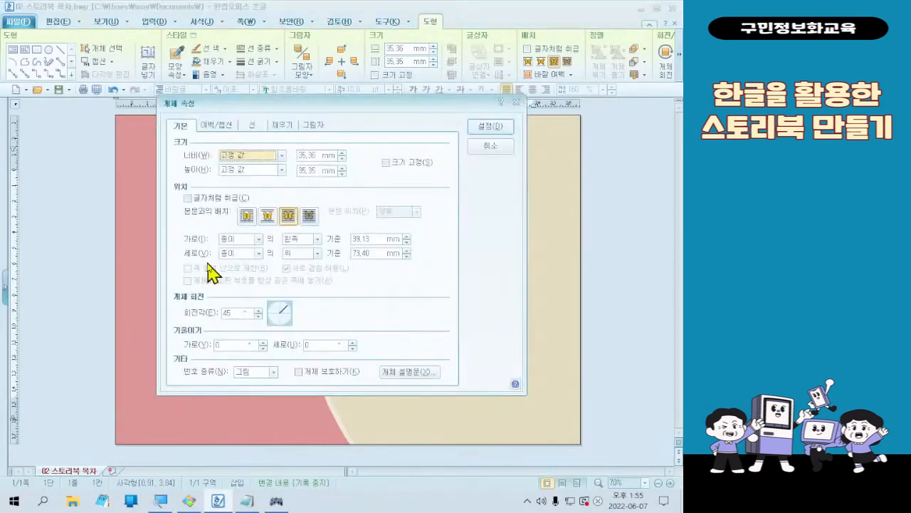
click(278, 130)
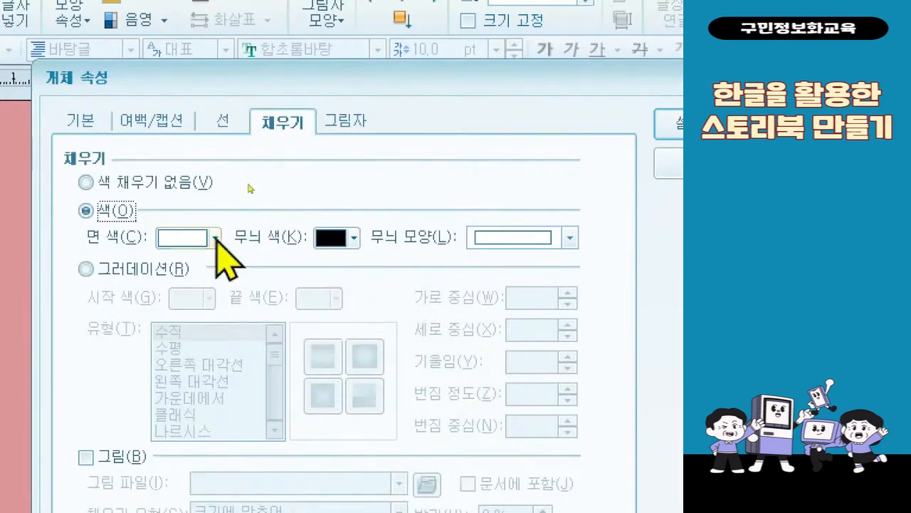
click(215, 238)
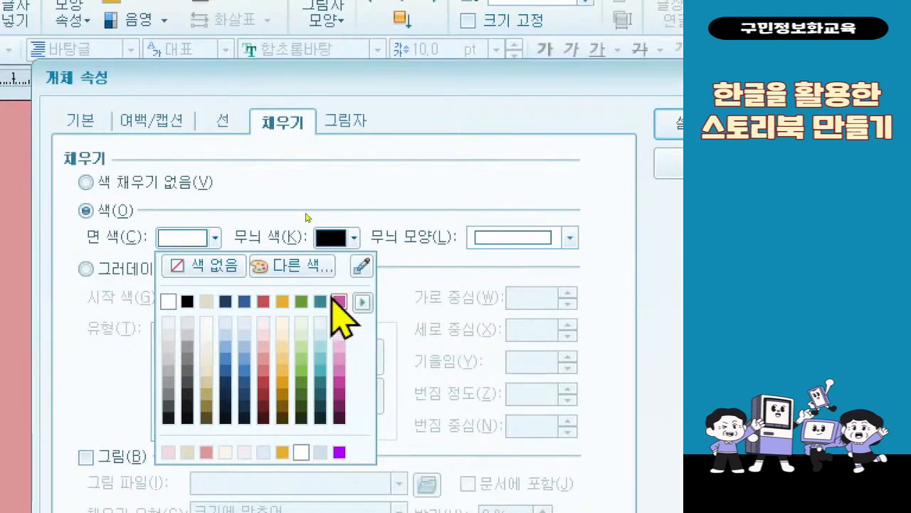
click(336, 300)
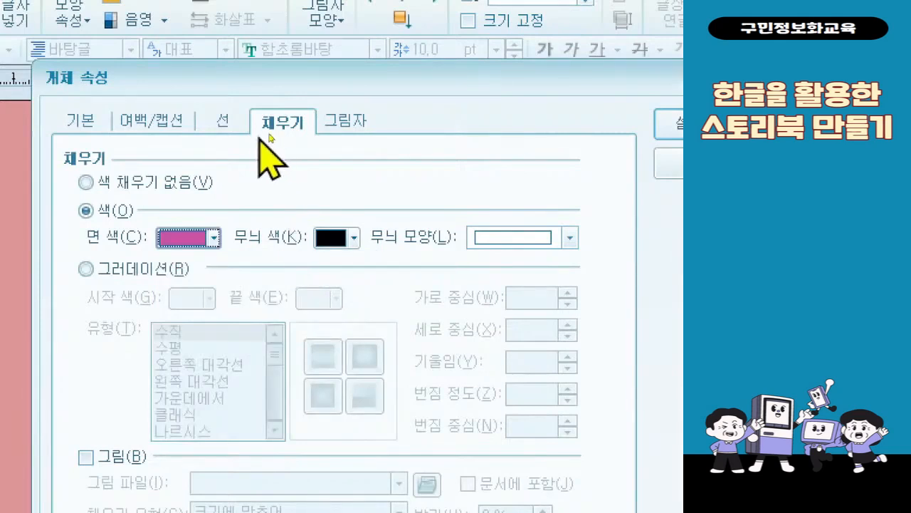
- Give the diamond a white outline 2 mm thick and move it onto the left end of the rounded bar
click(237, 130)
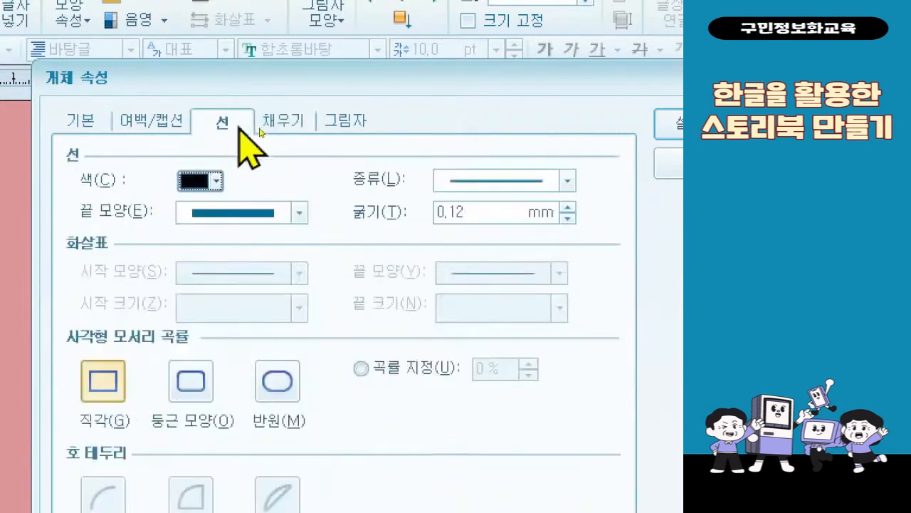
click(217, 181)
click(189, 244)
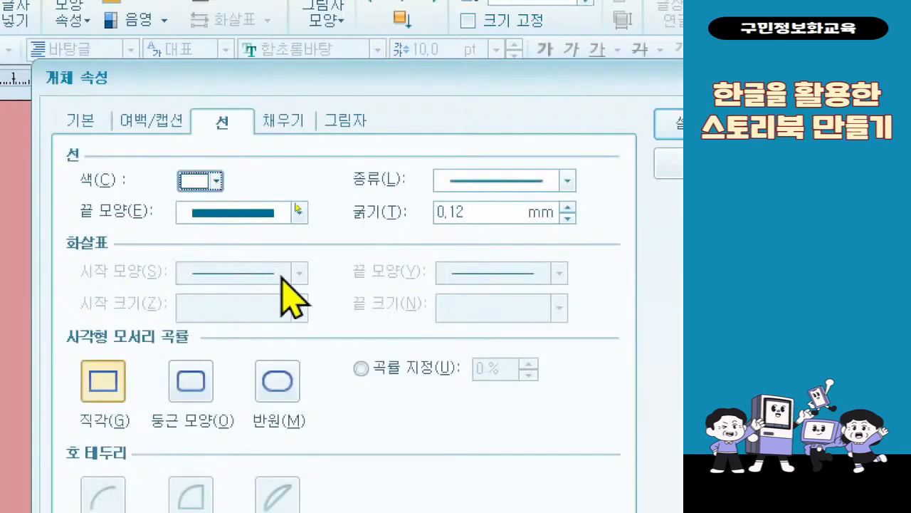
click(393, 212)
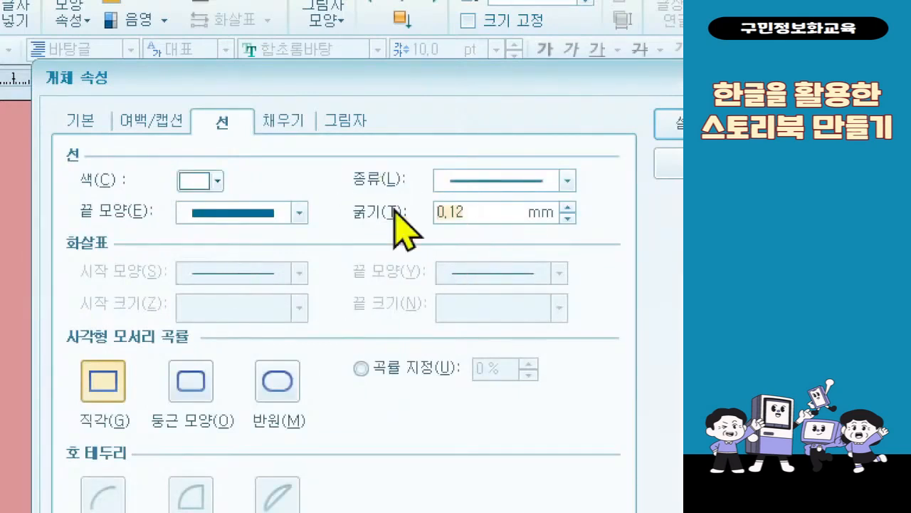
text(2)
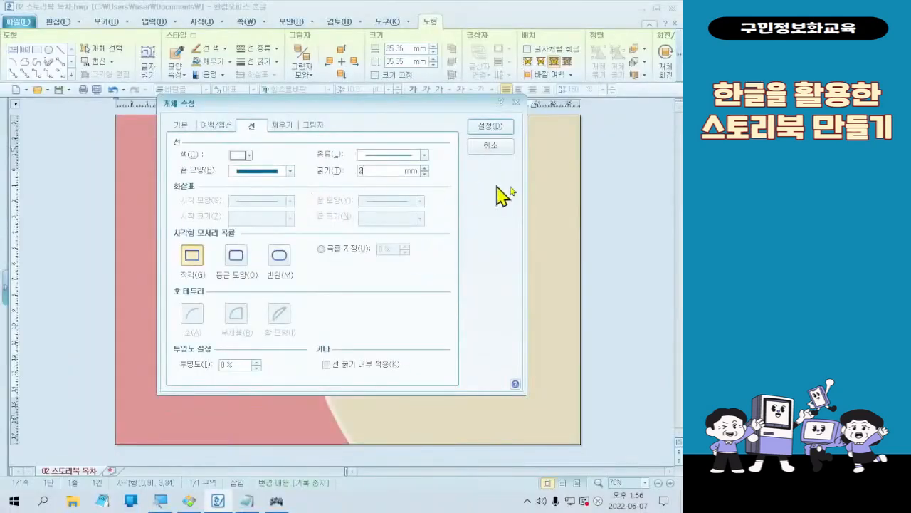
click(501, 128)
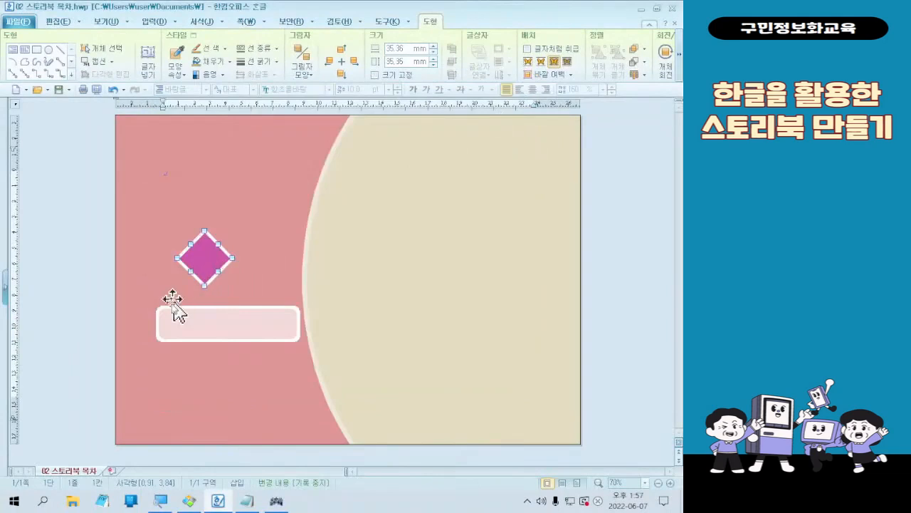
drag(163, 325, 163, 325)
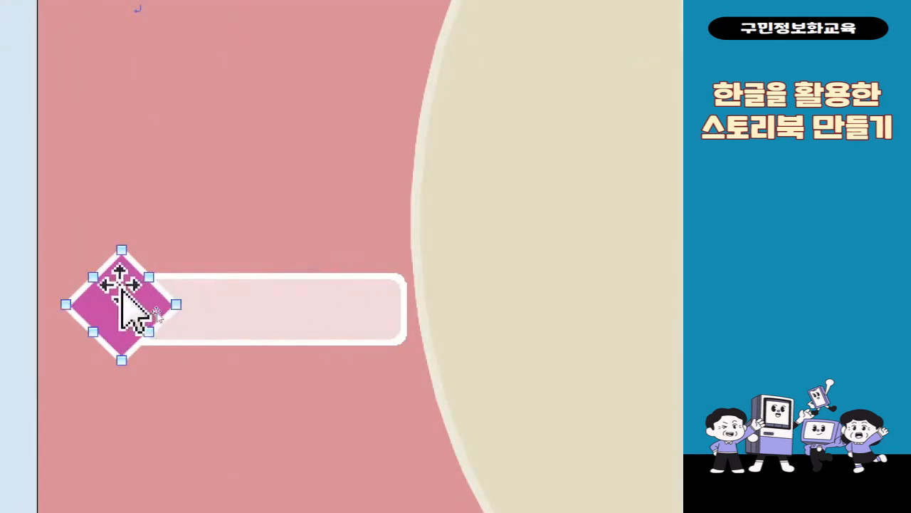
key(ctrl+4)
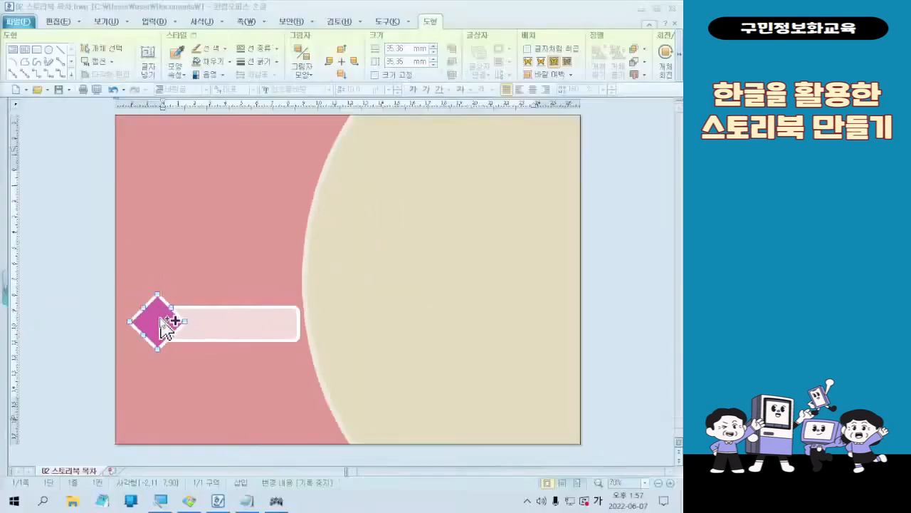
click(276, 501)
key(ctrl+4)
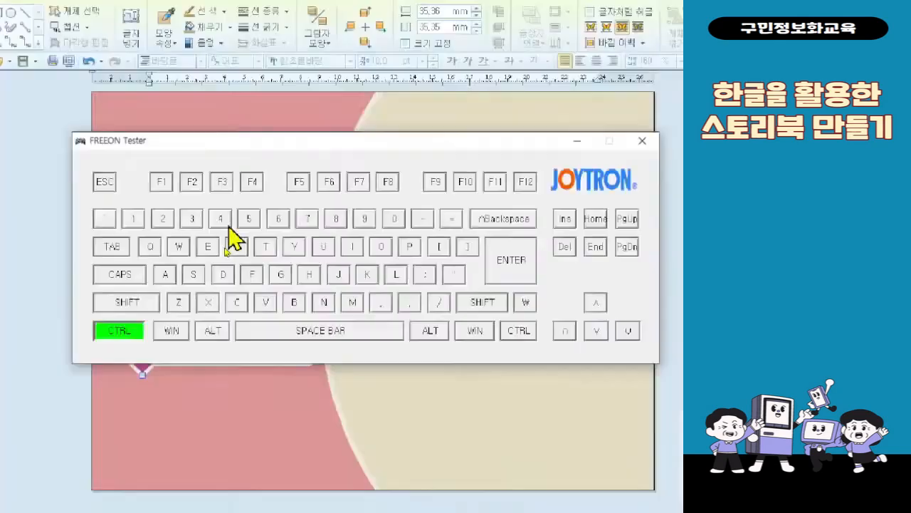
key(shift)
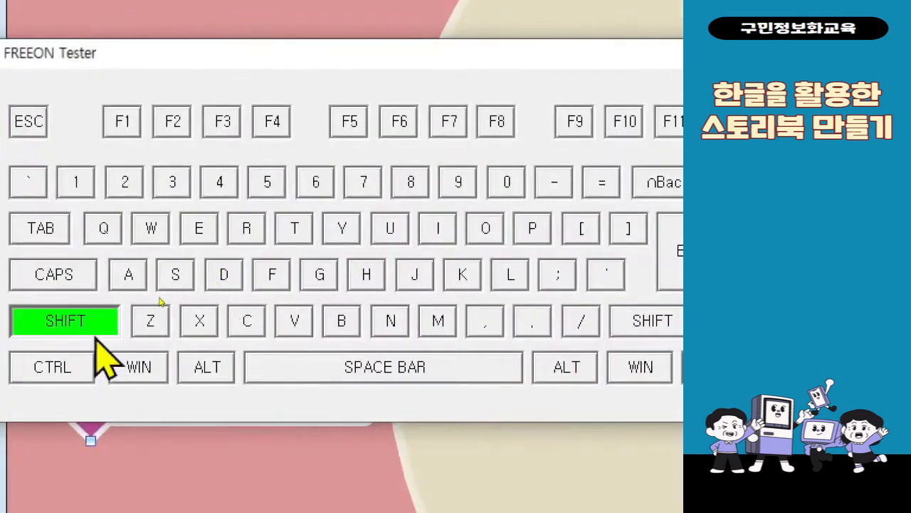
key(shift)
key(shift)
click(182, 442)
click(103, 388)
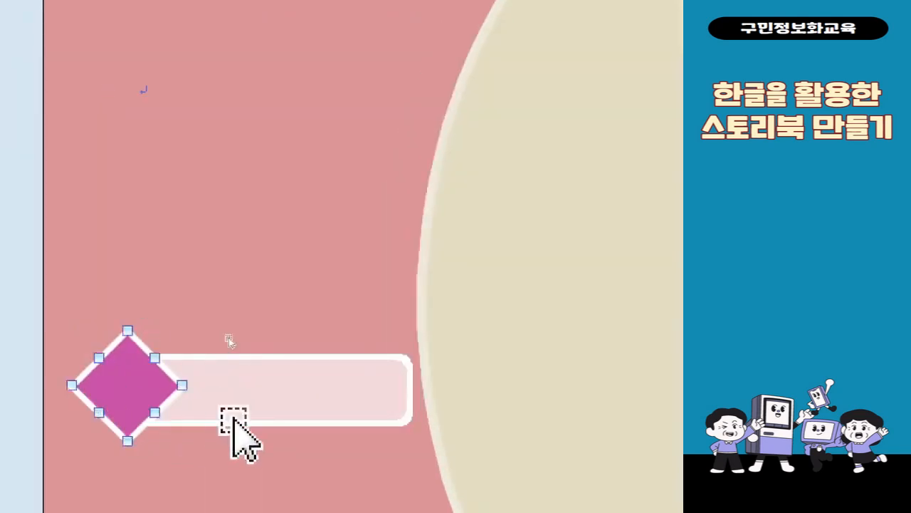
shift+click(310, 405)
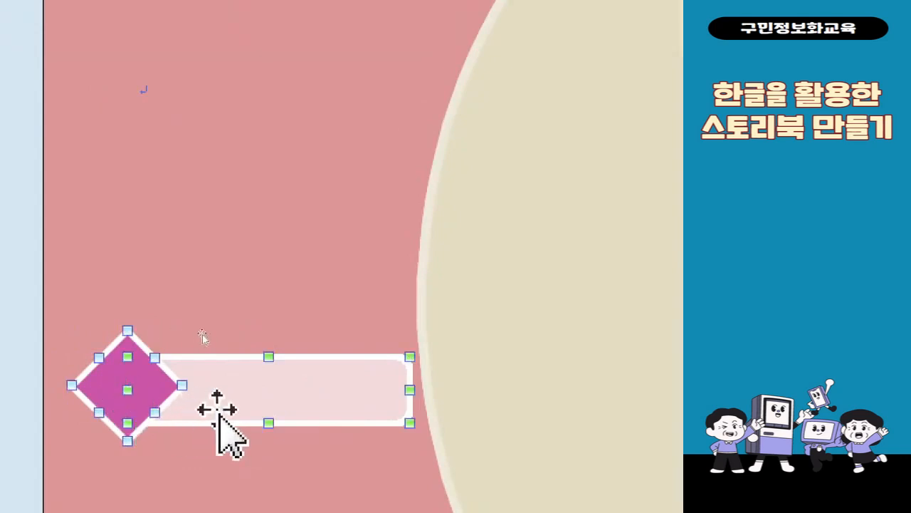
click(259, 323)
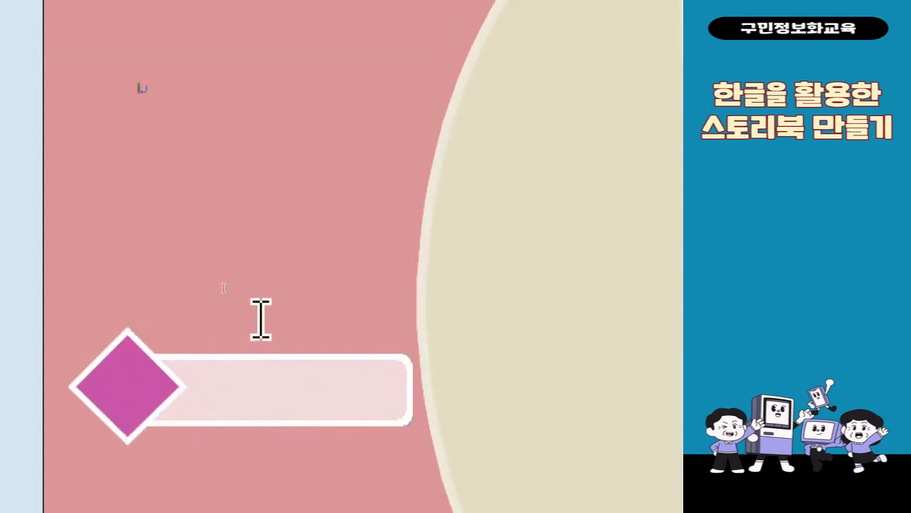
- Select the magenta diamond together with the rounded bar and align them with the middle alignment option (중간 맞춤)
scroll(235, 384, down, 2)
click(143, 324)
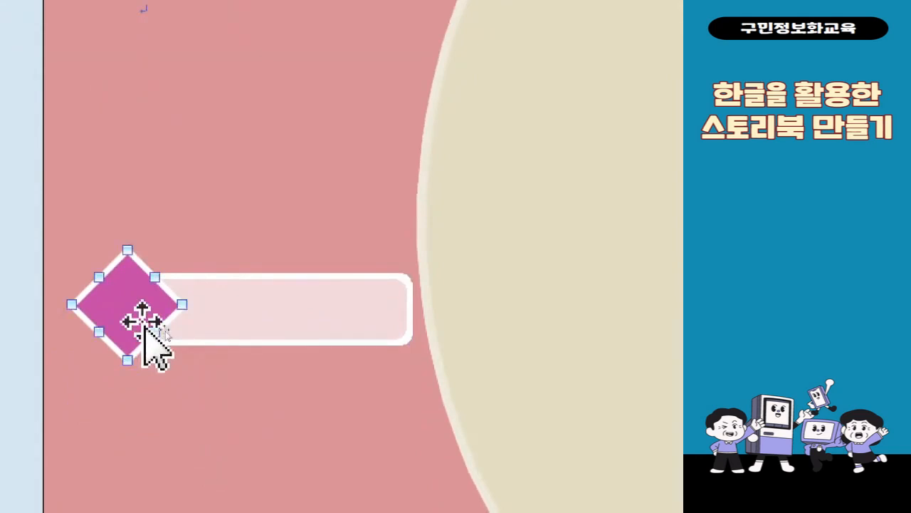
drag(145, 327, 269, 340)
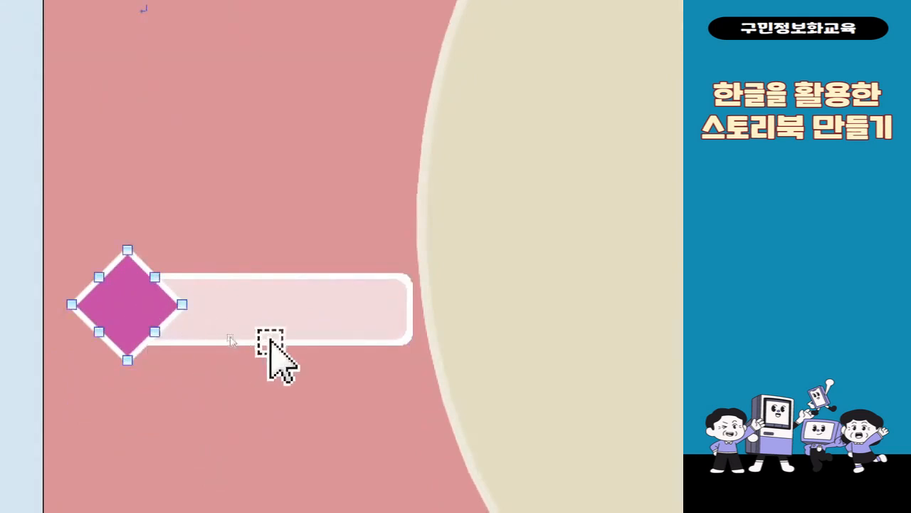
shift+click(271, 334)
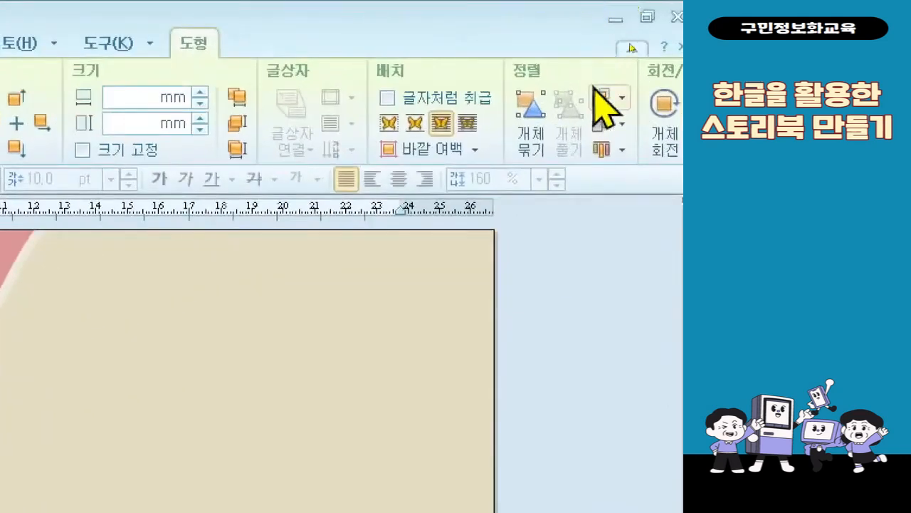
scroll(595, 88, down, 2)
scroll(593, 122, down, 1)
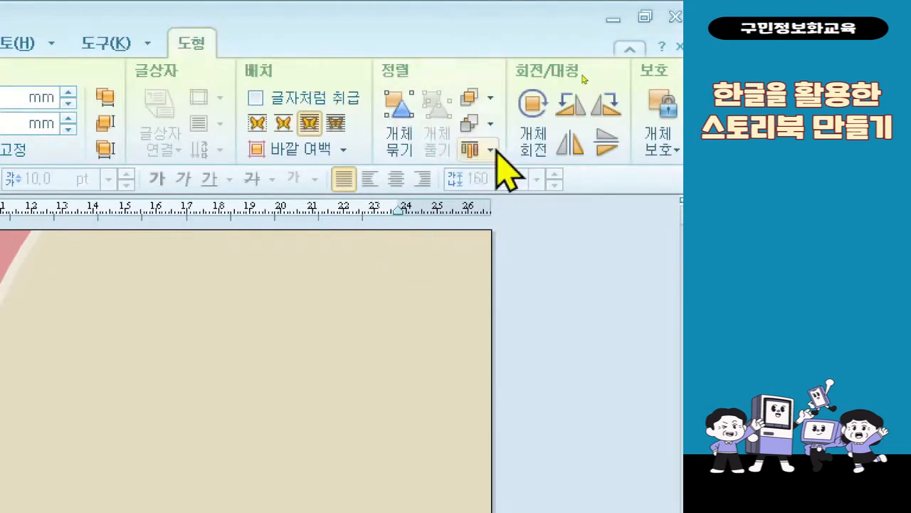
click(493, 150)
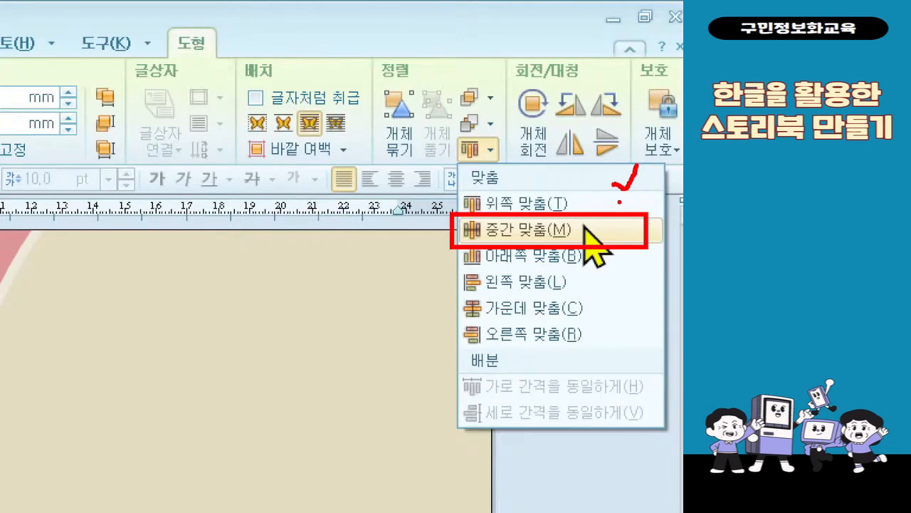
click(584, 229)
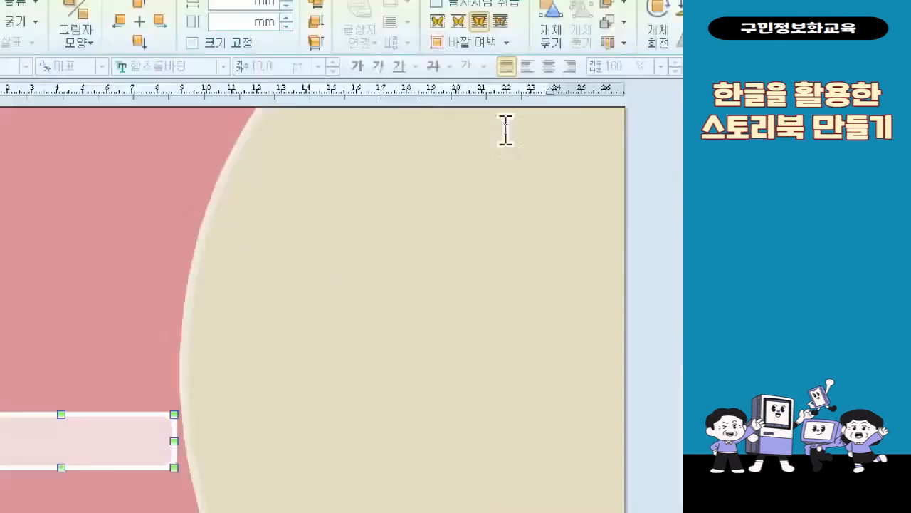
click(569, 75)
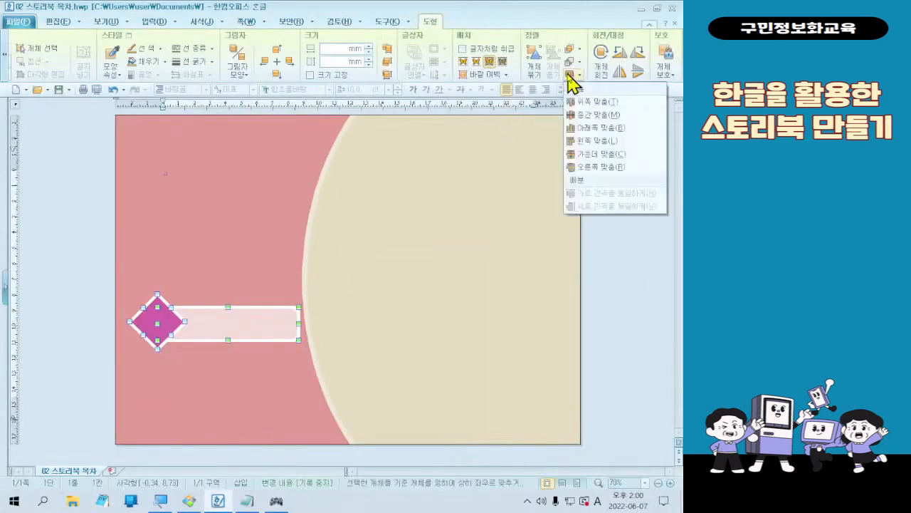
click(589, 115)
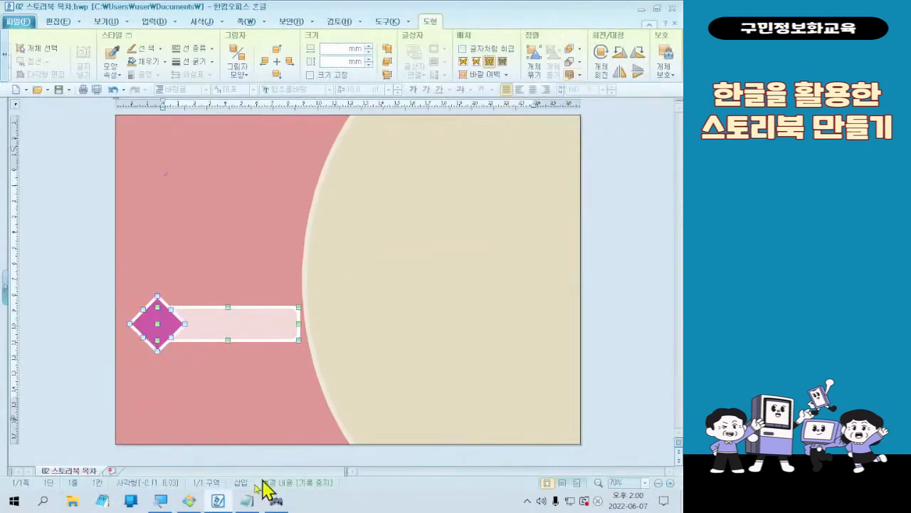
click(225, 383)
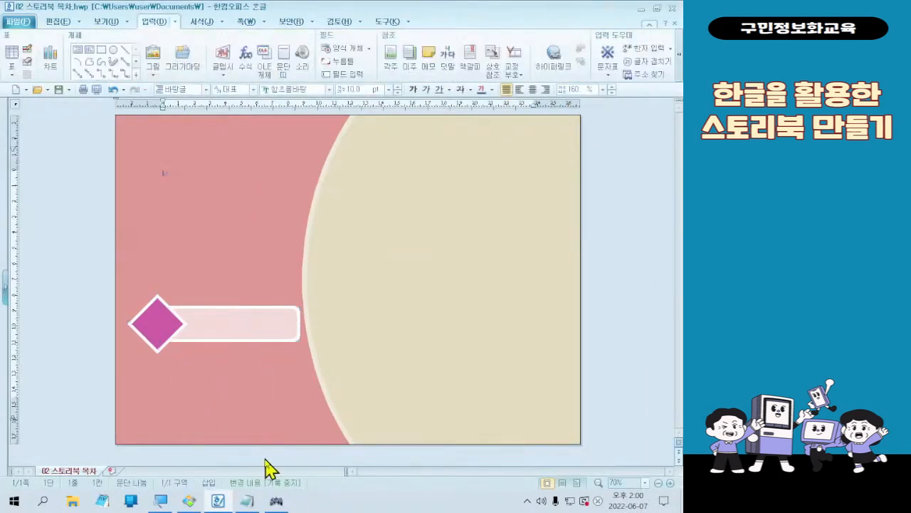
- Check the finished contents page sample and draw a text box about 75 mm wide and 15 mm high above the rounded bar
click(189, 500)
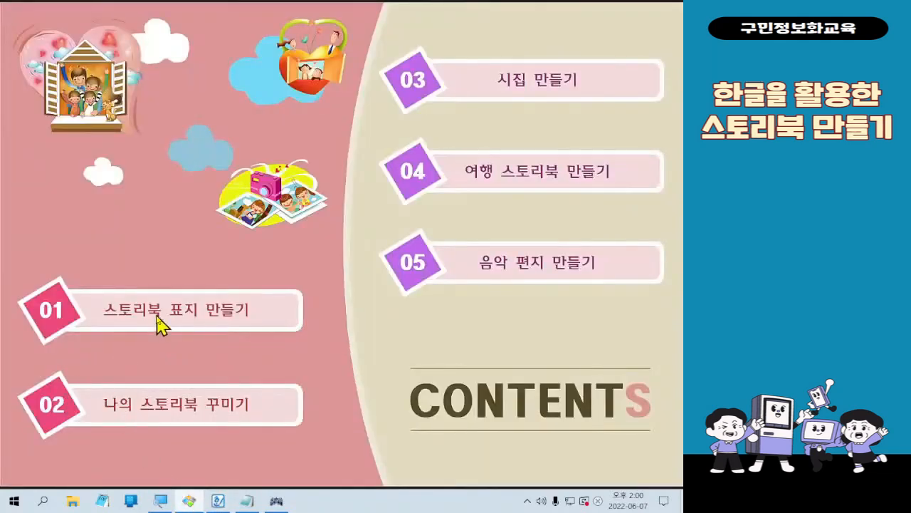
click(232, 502)
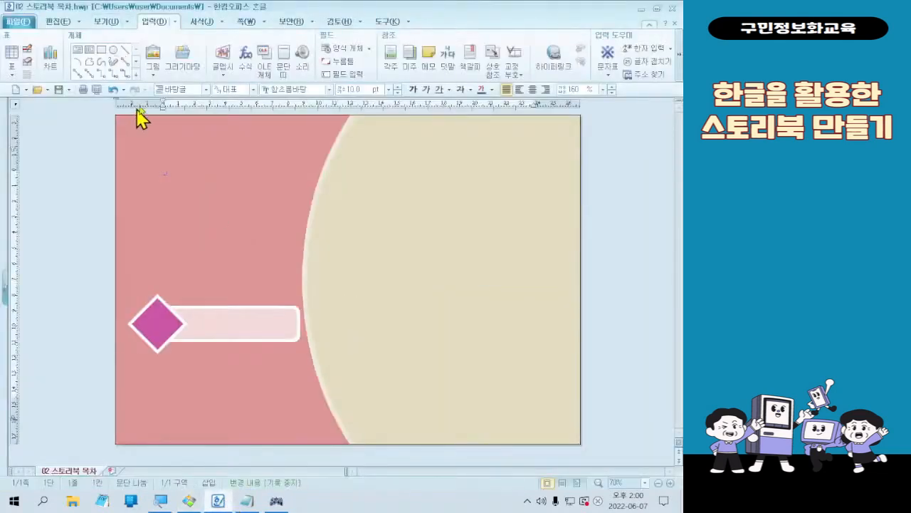
click(203, 202)
click(202, 203)
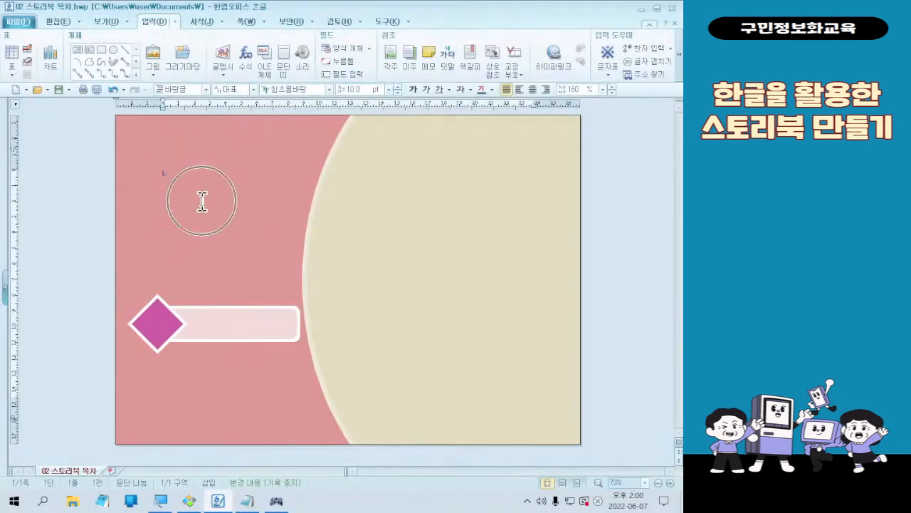
key(ctrl+5)
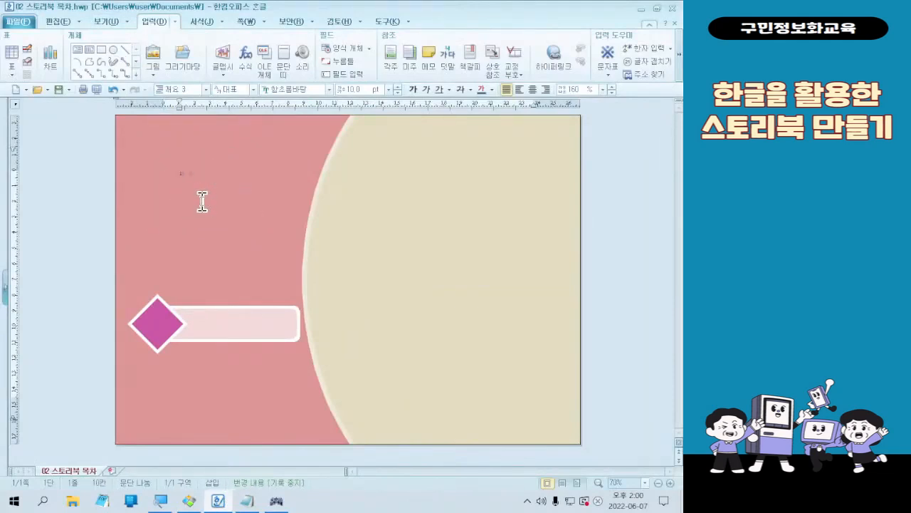
key(ctrl+1)
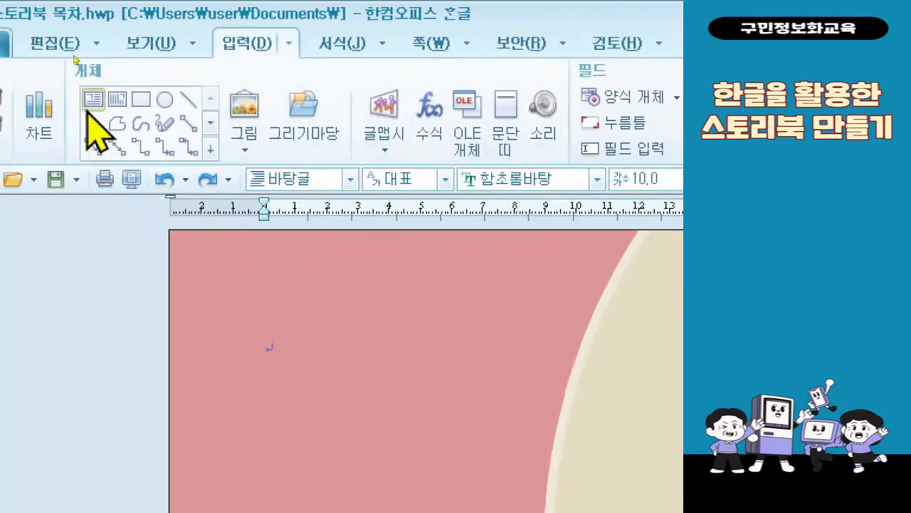
click(88, 109)
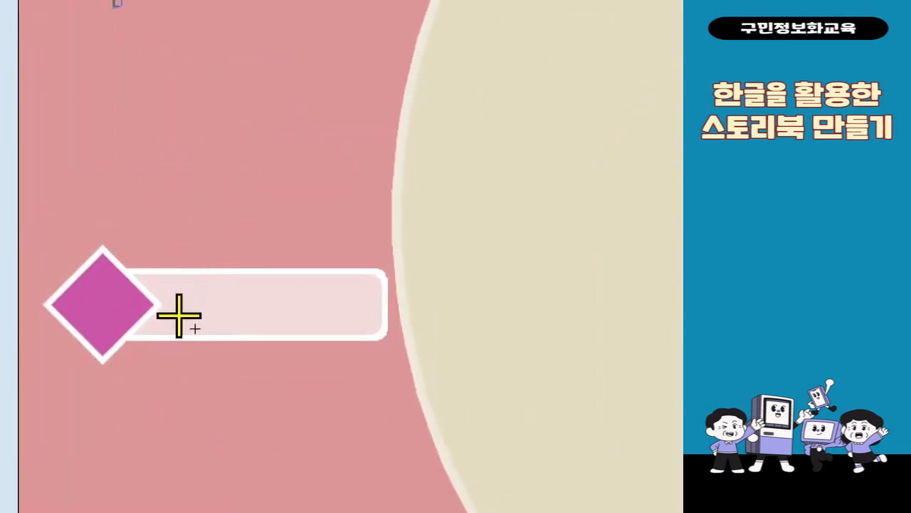
drag(133, 168, 367, 215)
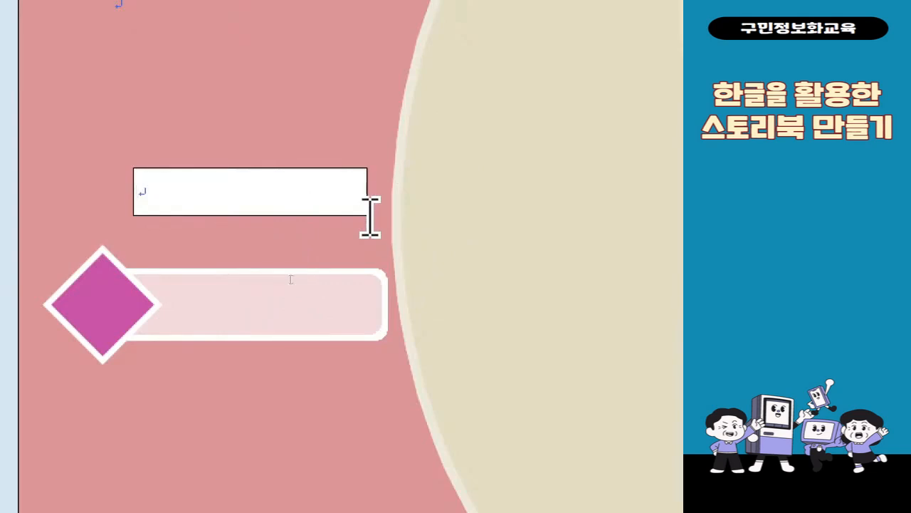
- Delete the white text box above the rounded bar
click(237, 215)
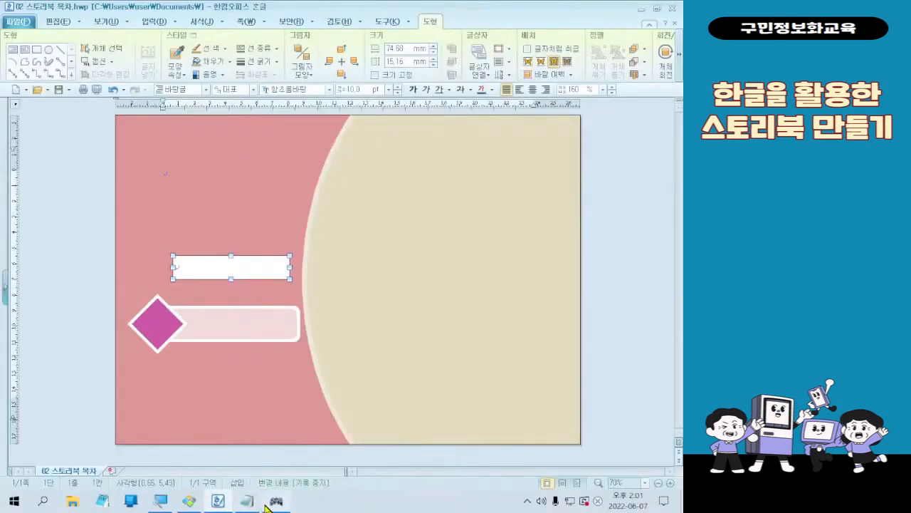
click(267, 503)
key(4)
key(ctrl)
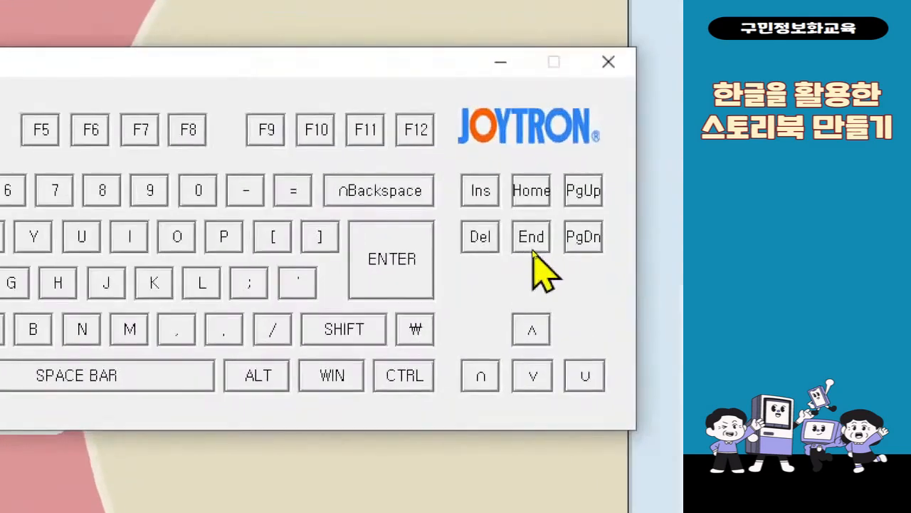
key(Delete)
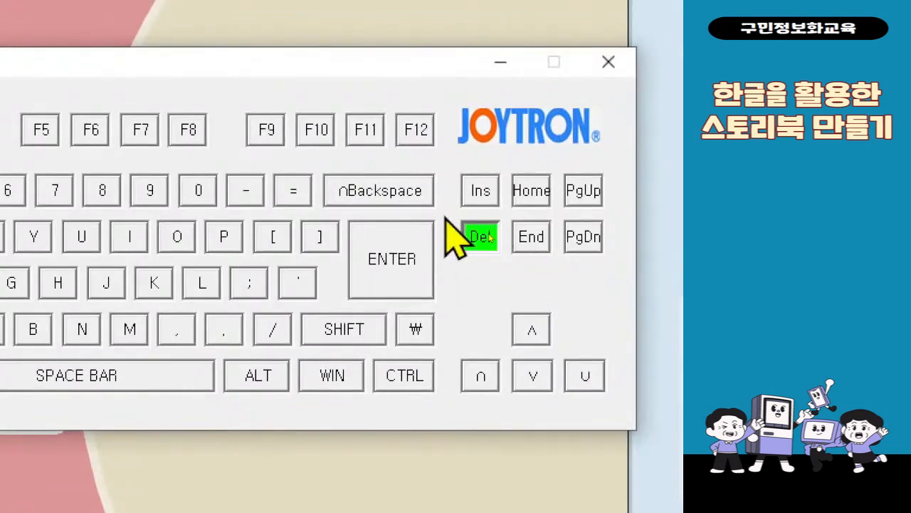
key(Delete)
key(Delete)
click(500, 64)
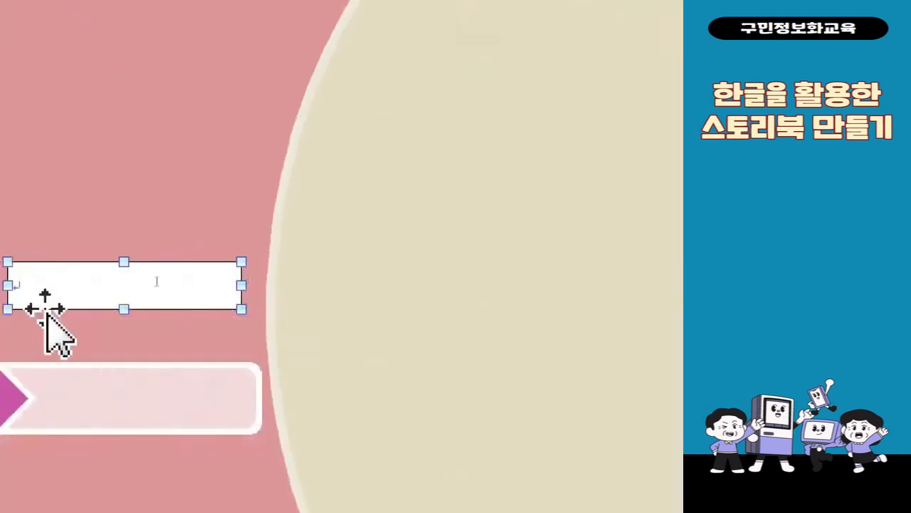
- Select the rounded bar and place the text cursor inside it for entering text
click(274, 323)
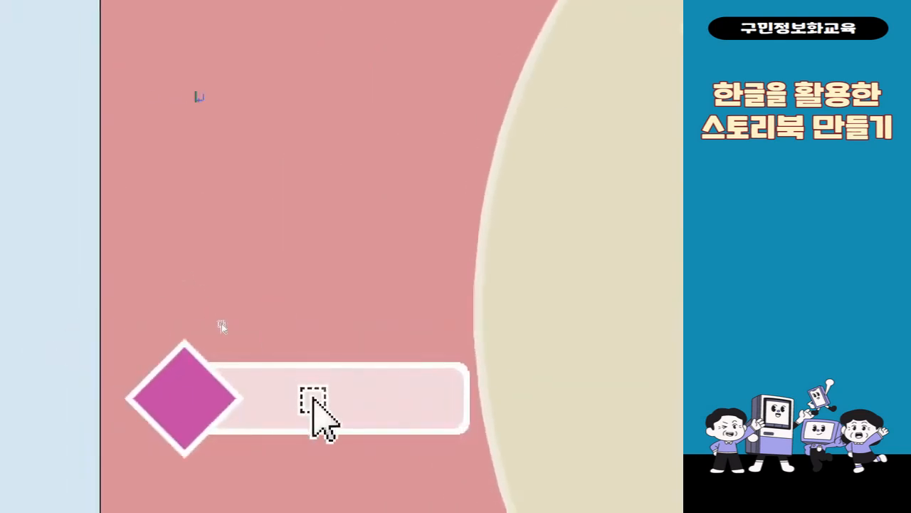
click(315, 404)
key(ctrl)
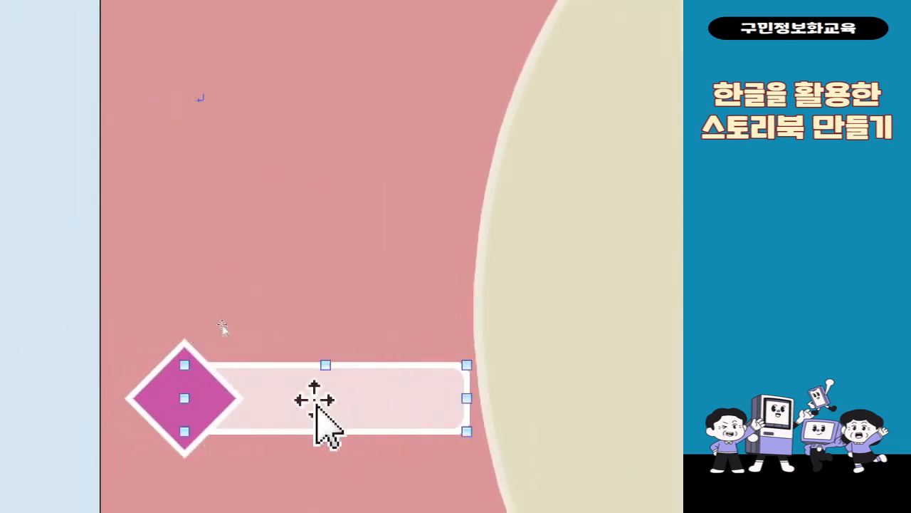
key(ctrl)
key(ctrl)
key(ctrl)
key(ctrl)
key(ctrl)
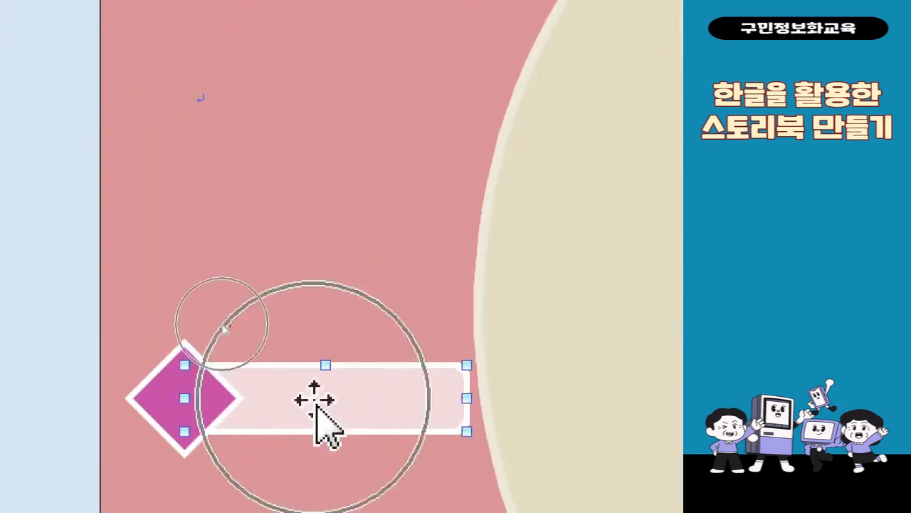
key(ctrl)
key(ctrl)
key(ctrl)
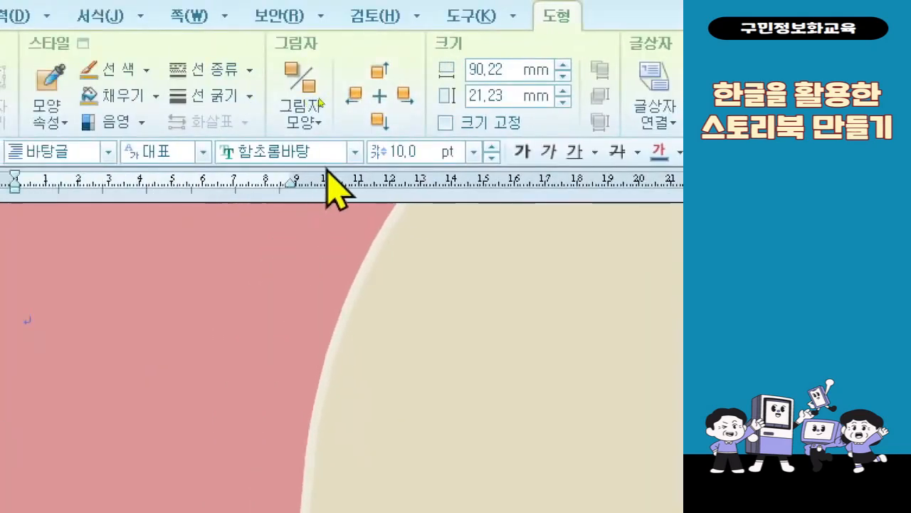
- Set the font of the rounded bar's text to 한컴 소망 M
click(353, 152)
scroll(352, 182, down, 5)
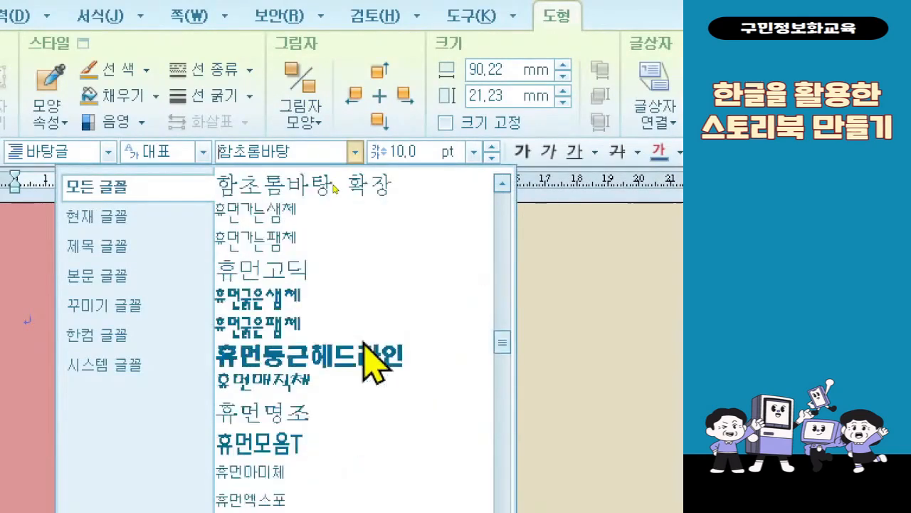
scroll(363, 341, down, 1)
scroll(363, 340, up, 4)
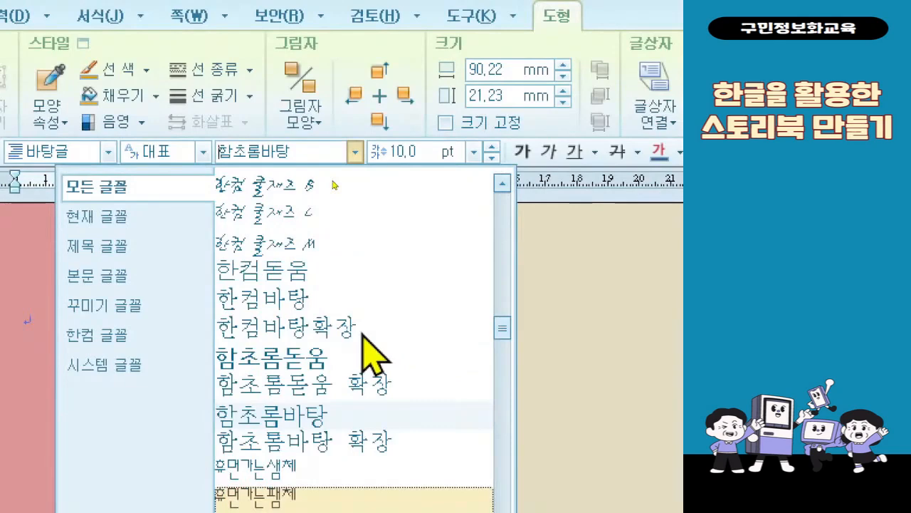
scroll(370, 352, up, 4)
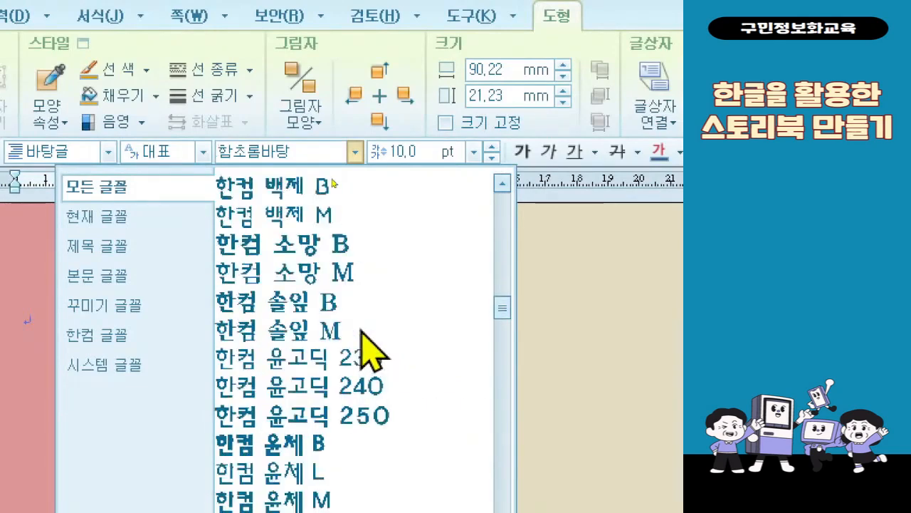
click(331, 272)
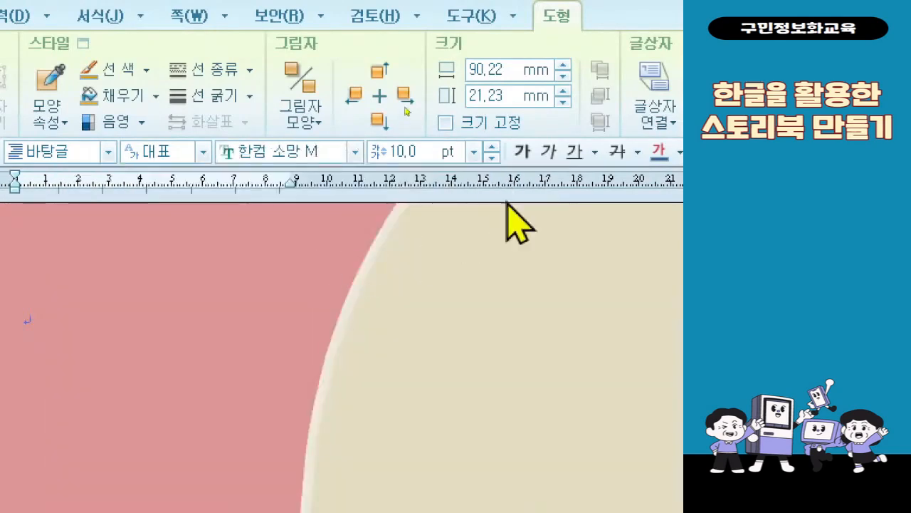
- Set the font size of the bar's text to 18 pt and centre its paragraph
click(473, 151)
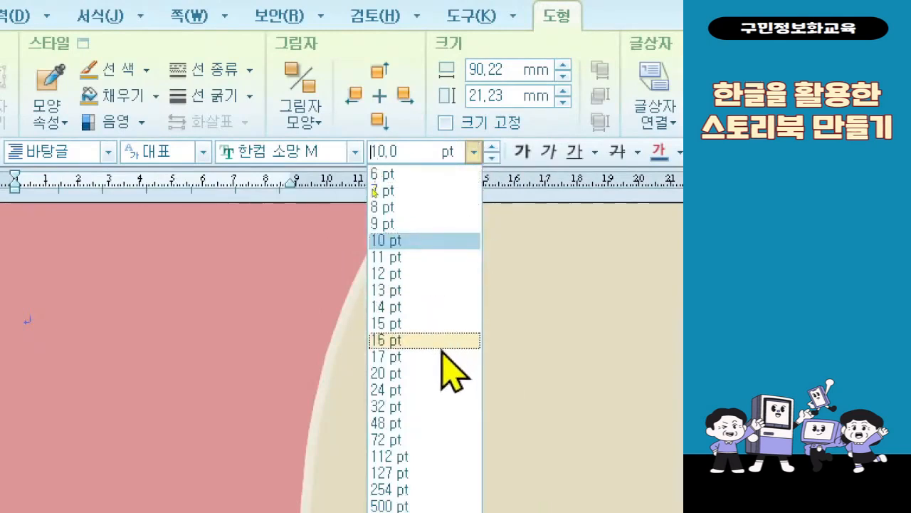
click(397, 150)
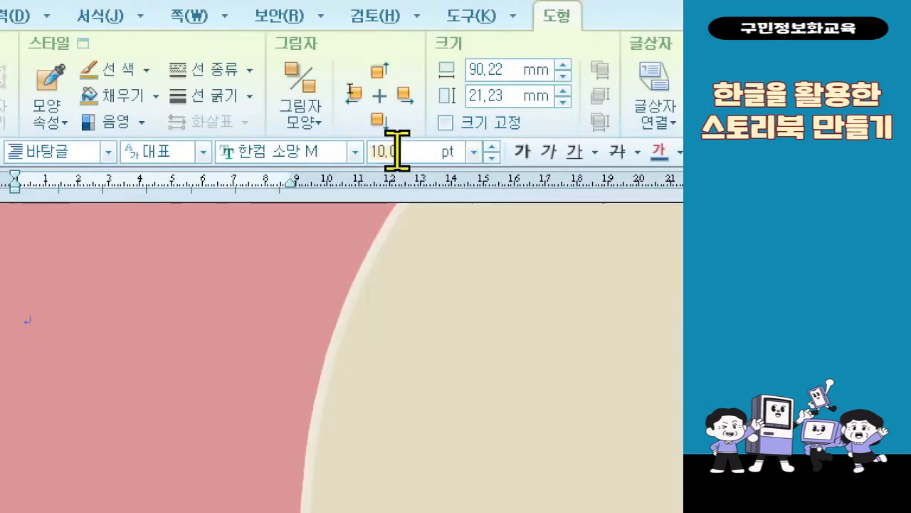
text(18)
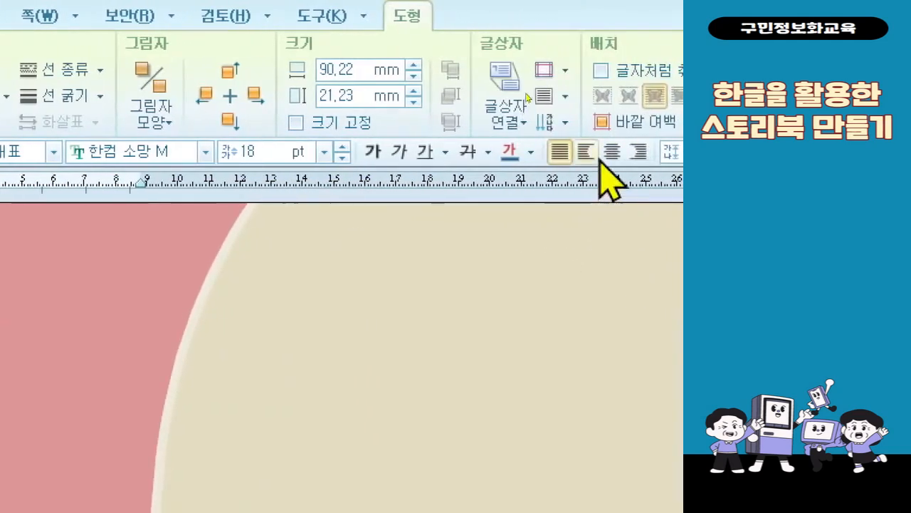
click(604, 153)
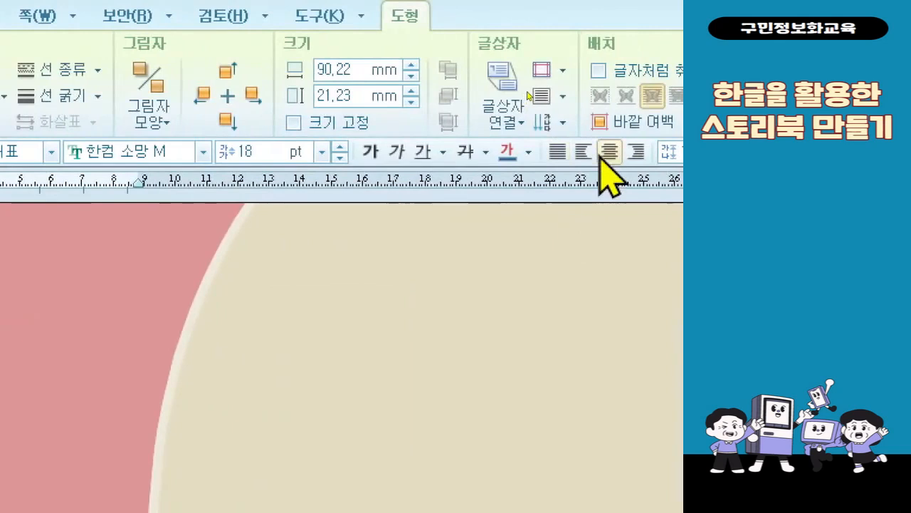
- Set the bar's text colour to ruby (루비색), 10% darker
click(528, 152)
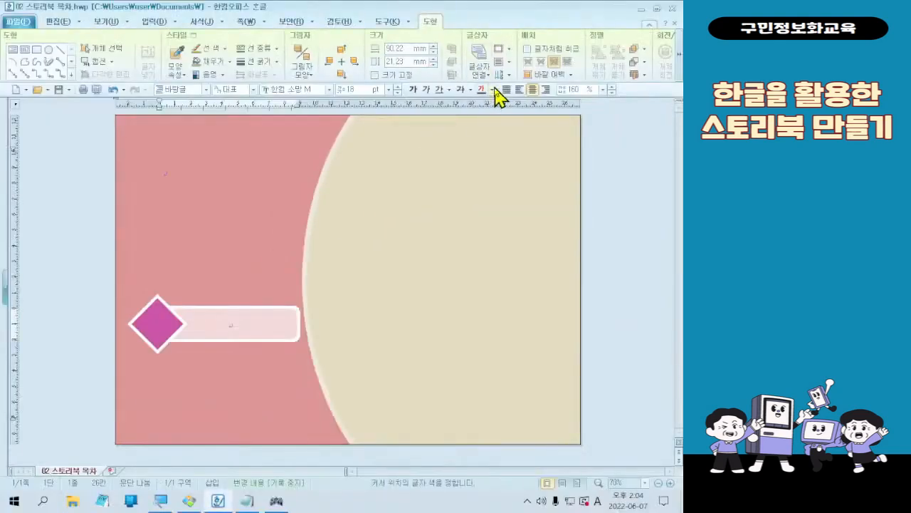
click(493, 90)
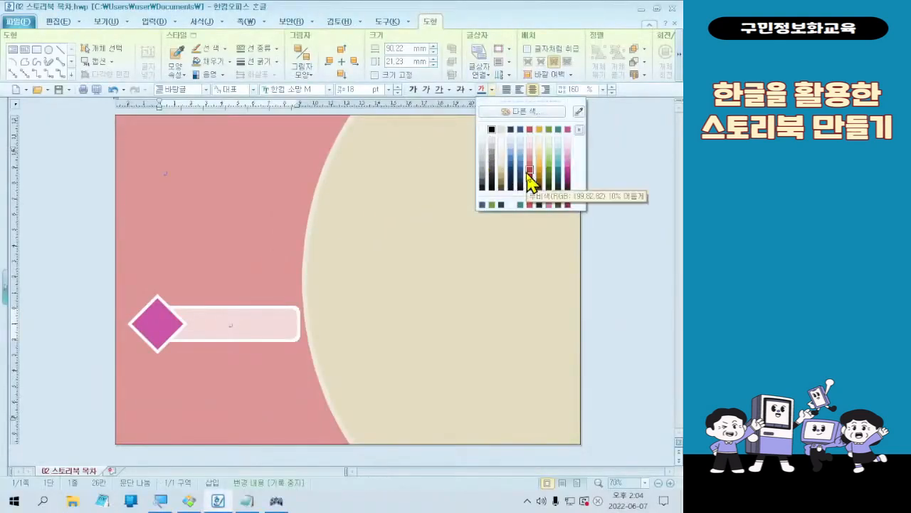
click(530, 169)
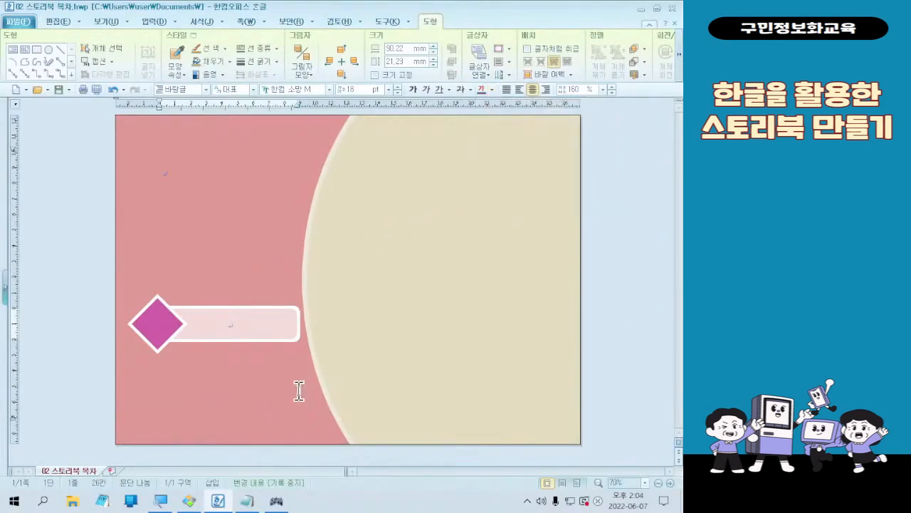
- Check the finished contents example, return to the document and enter 스토리북 표지 꾸미기 in the rounded bar
click(193, 497)
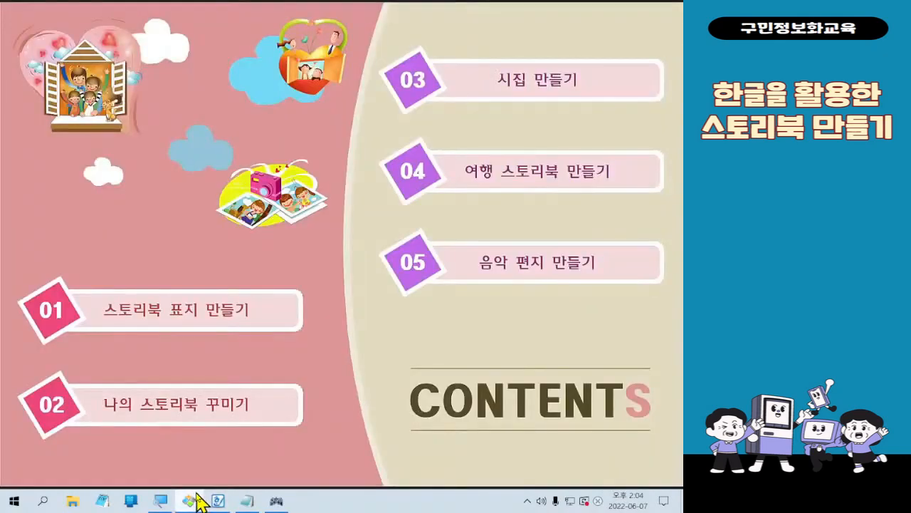
click(193, 498)
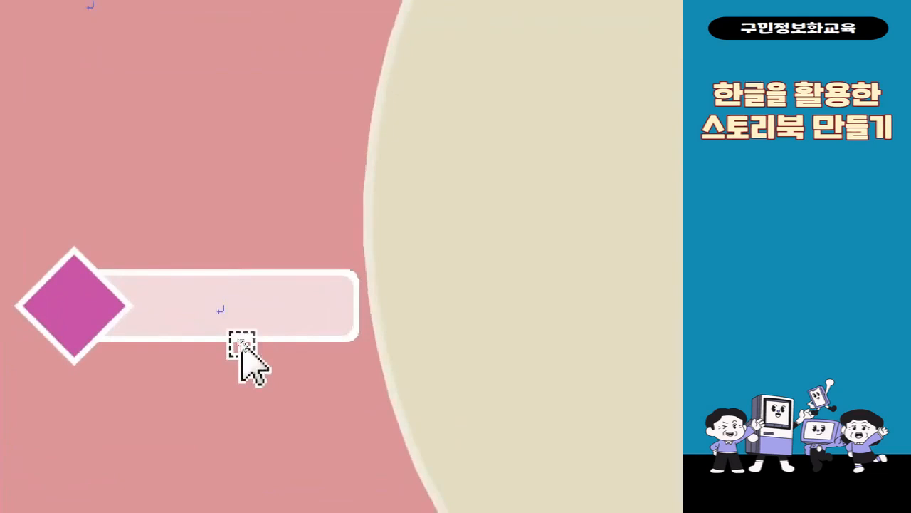
text(스토리북 표지 꾸미기)
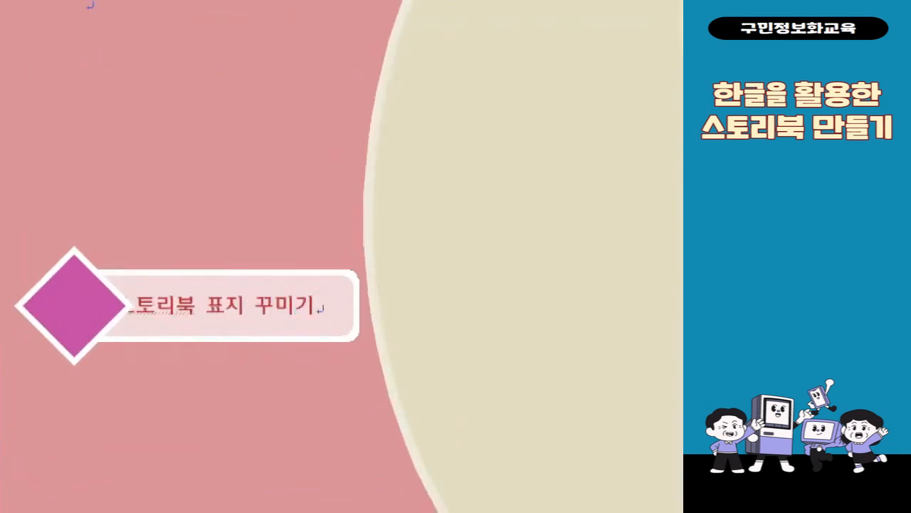
- Move the diamond slightly left to uncover the title, and stretch the rounded bar's right end to make it about 97 mm wide
click(302, 326)
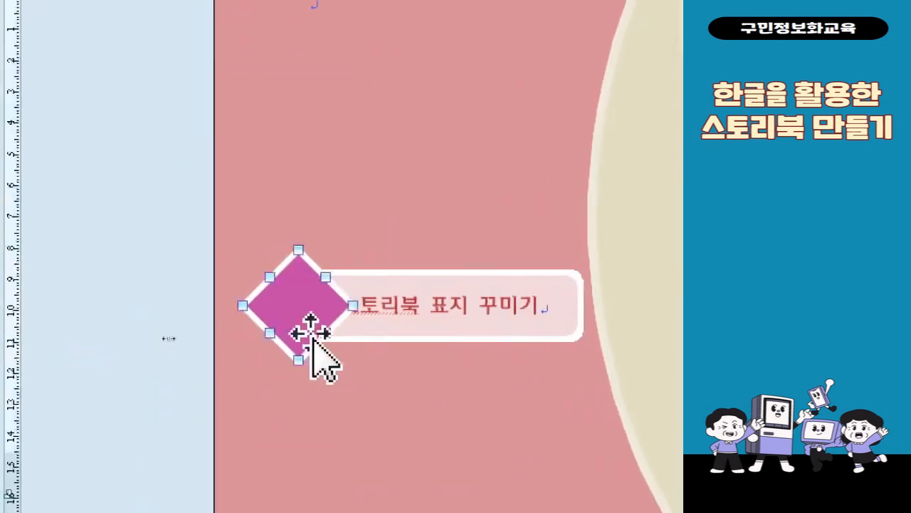
drag(311, 315, 294, 314)
click(518, 337)
drag(588, 305, 598, 307)
click(519, 406)
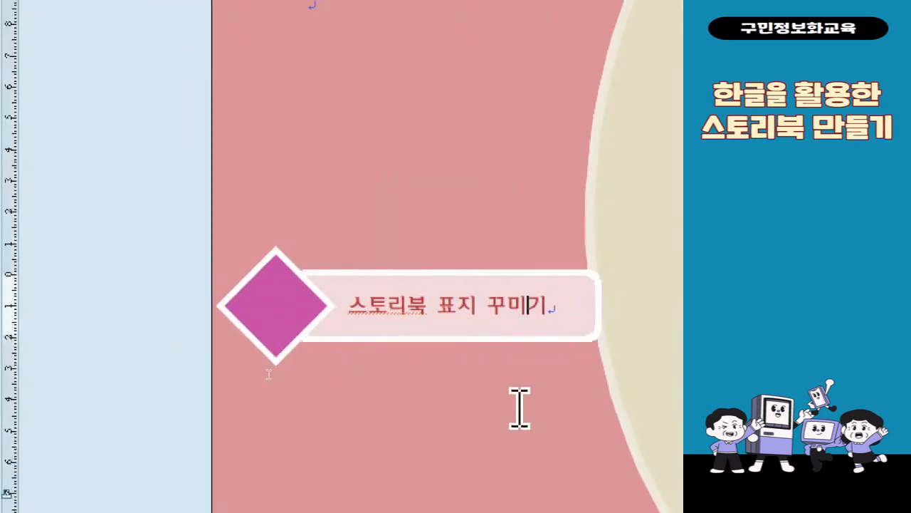
- Fine-tune the diamond's position on the rounded bar's left end, leaving a small gap before the title text
drag(238, 320, 252, 318)
click(186, 351)
click(542, 323)
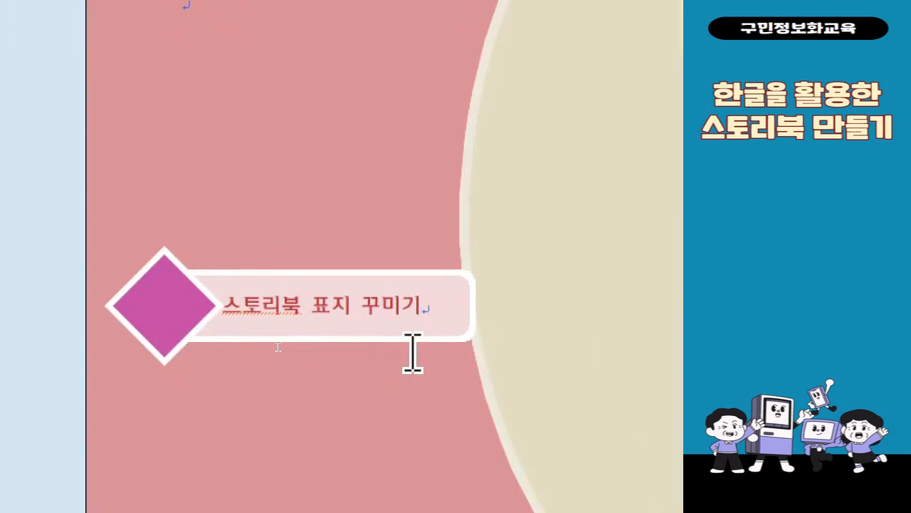
click(159, 317)
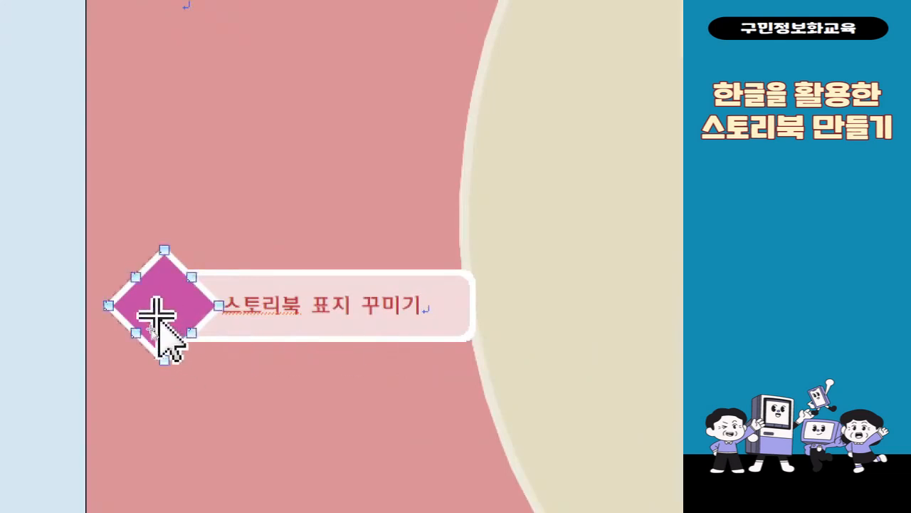
drag(157, 315, 158, 318)
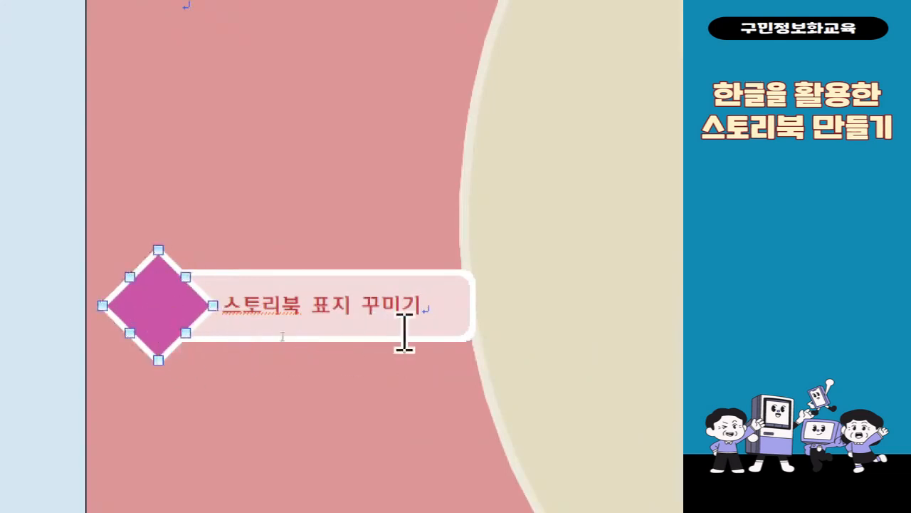
click(436, 336)
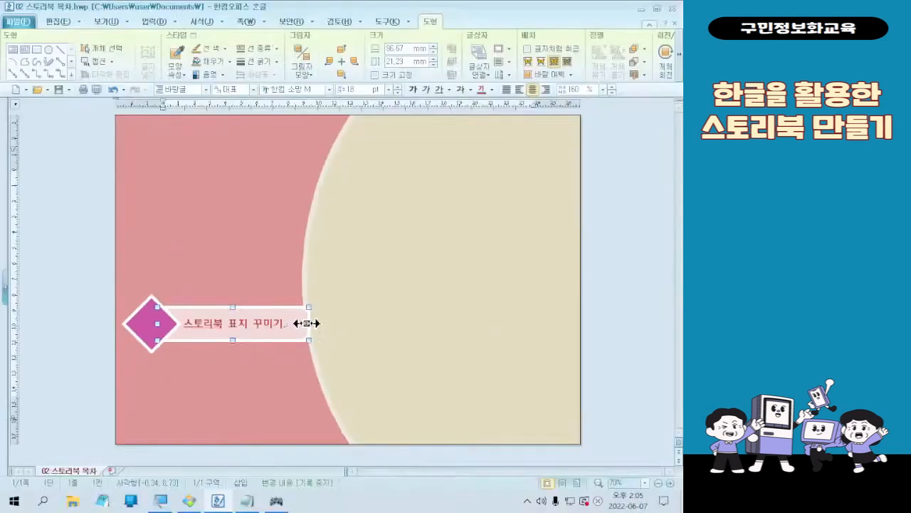
click(490, 335)
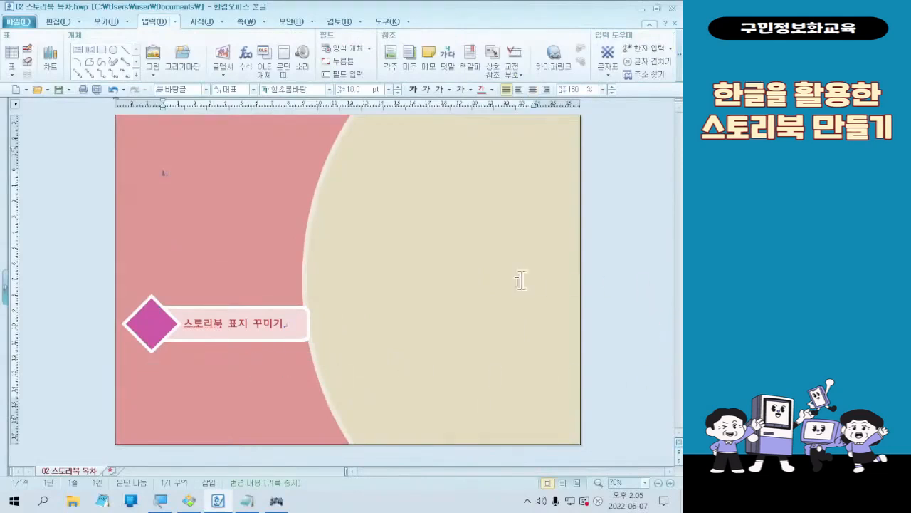
- Release the protection of the locked background objects
scroll(278, 66, down, 2)
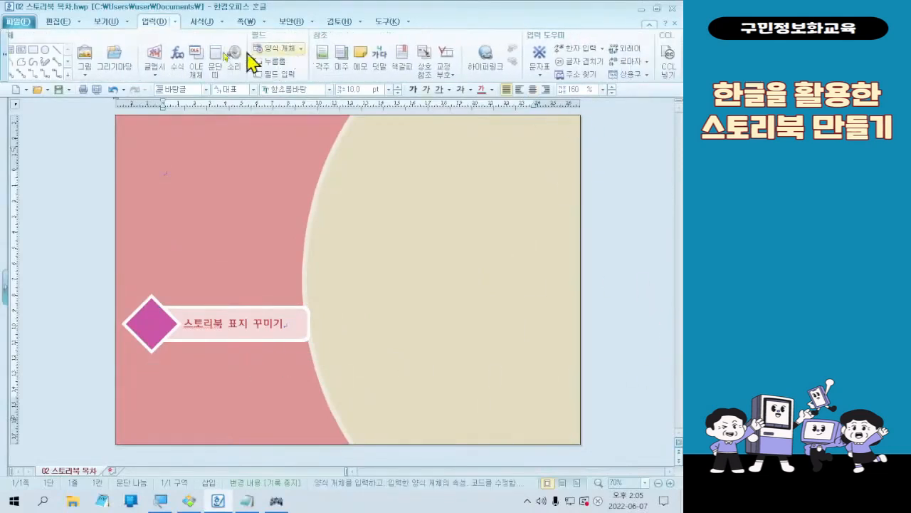
click(57, 22)
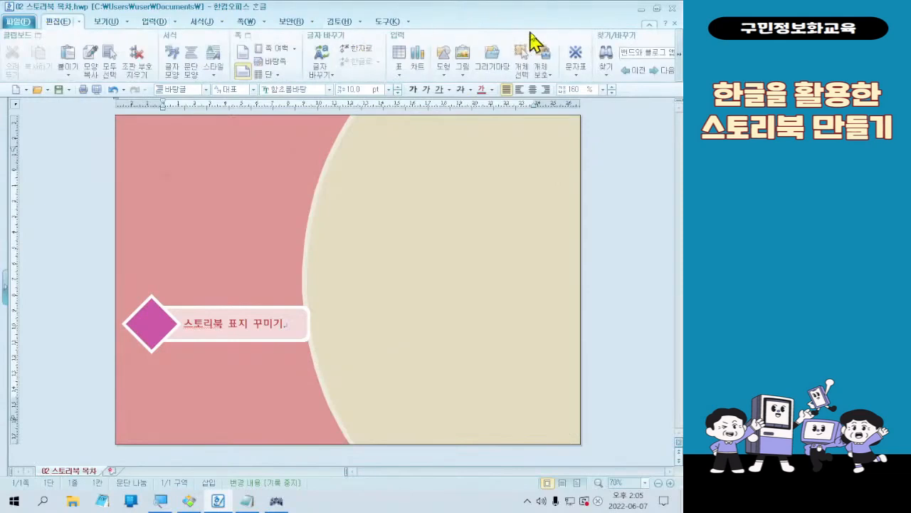
scroll(555, 49, down, 2)
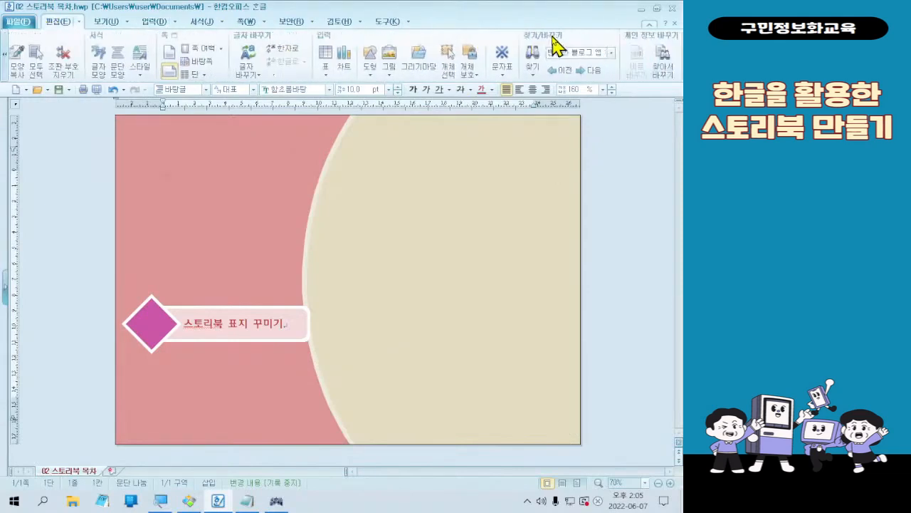
click(473, 74)
- Narrow the beige ellipse from its left side to about 229 mm wide, clear of the title bar, and protect it again
click(482, 220)
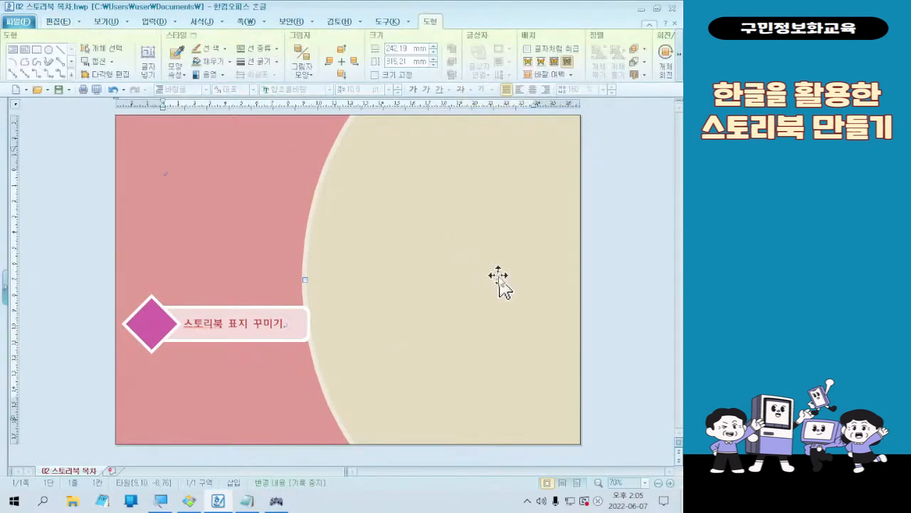
scroll(498, 278, down, 2)
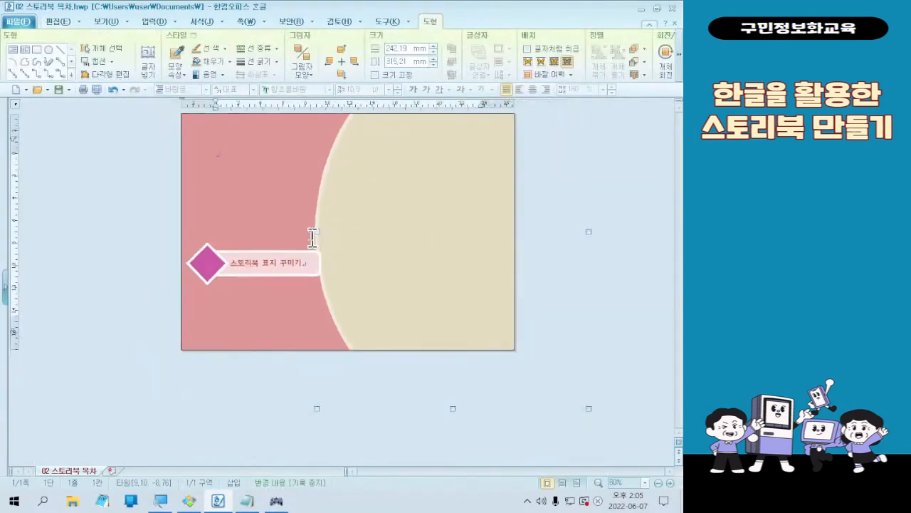
drag(316, 233, 332, 232)
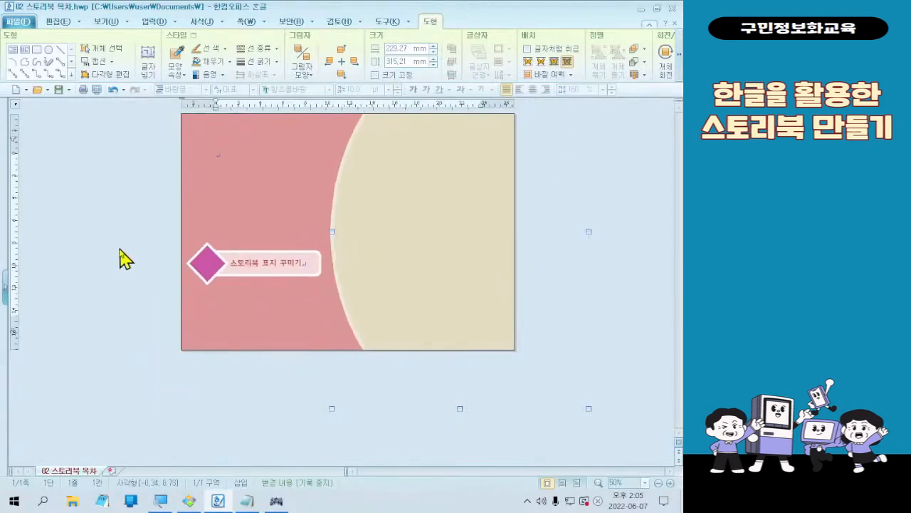
scroll(651, 51, down, 1)
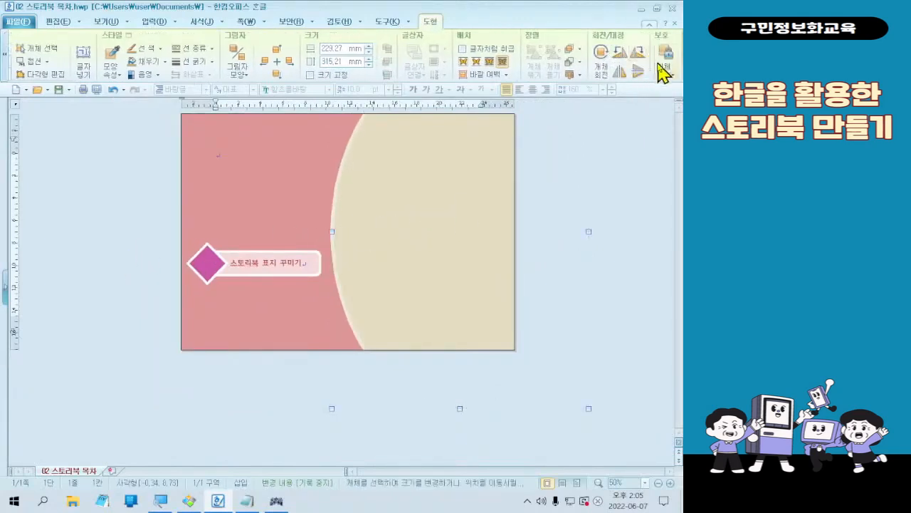
click(467, 202)
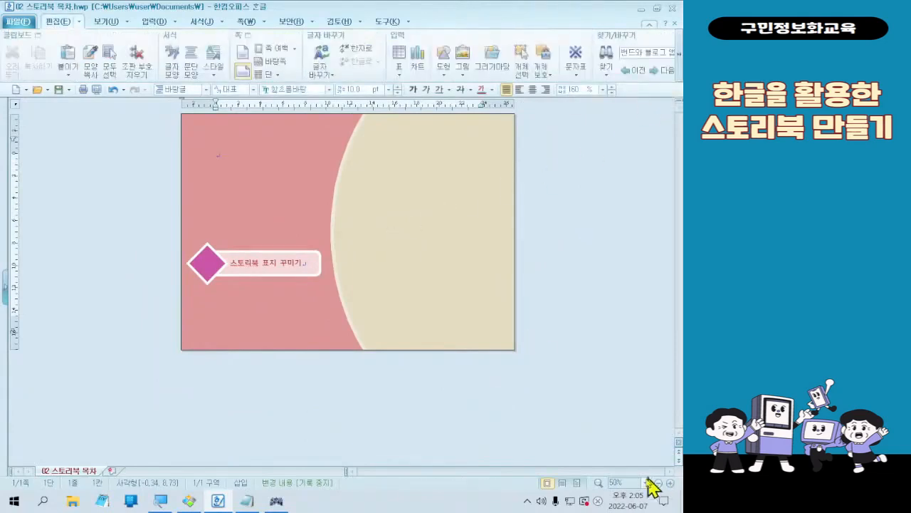
click(563, 483)
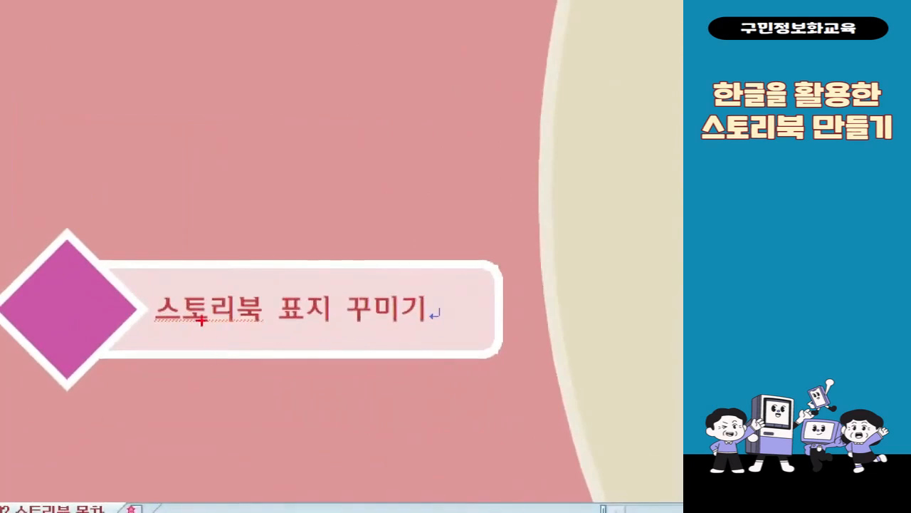
drag(106, 248, 530, 331)
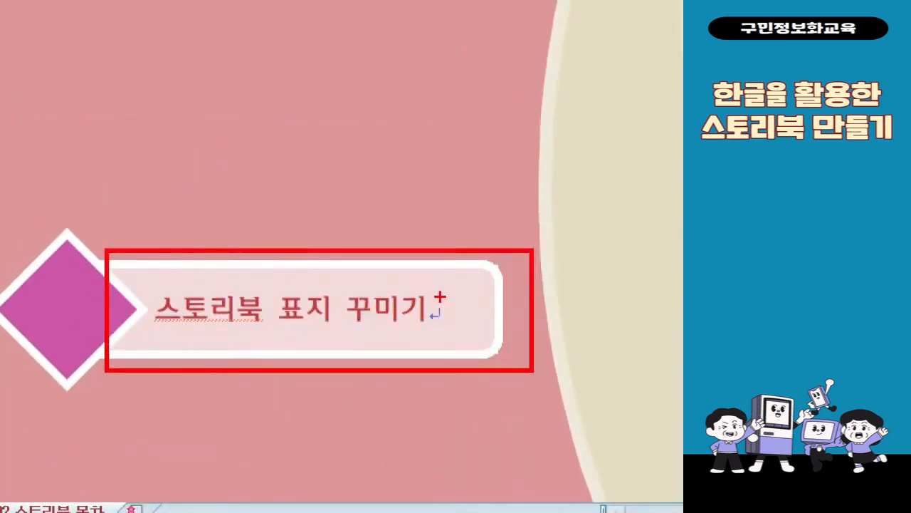
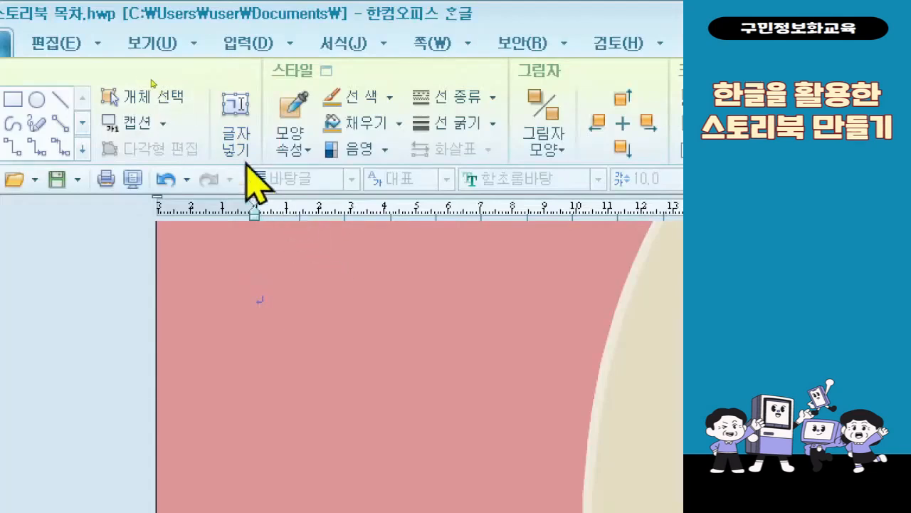
- Make the magenta diamond accept text and set its font to 휴먼둥근헤드라인
click(231, 146)
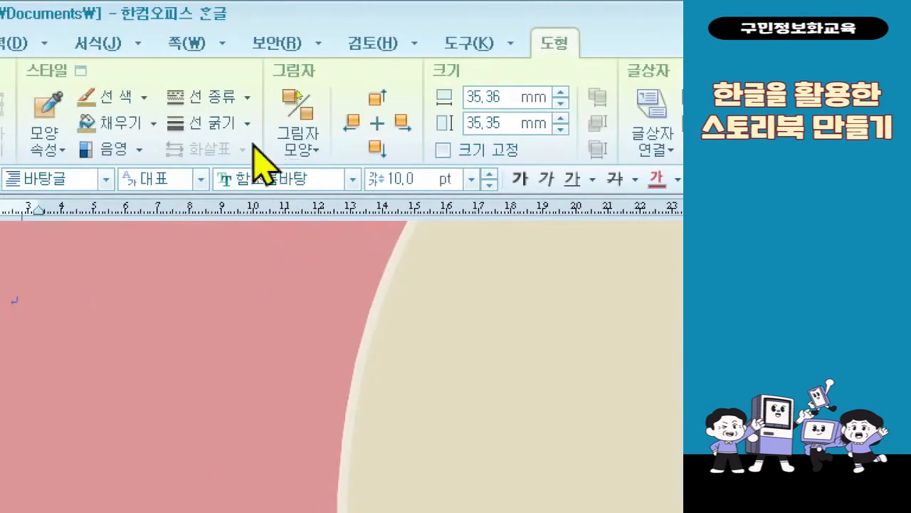
click(288, 178)
text(휴먼)
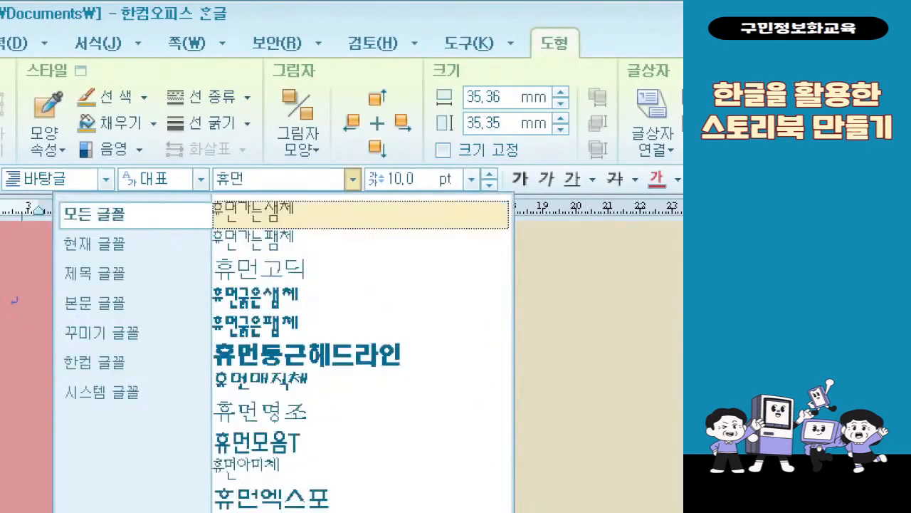
key(Down)
key(Down)
key(Down)
key(Down)
key(Down)
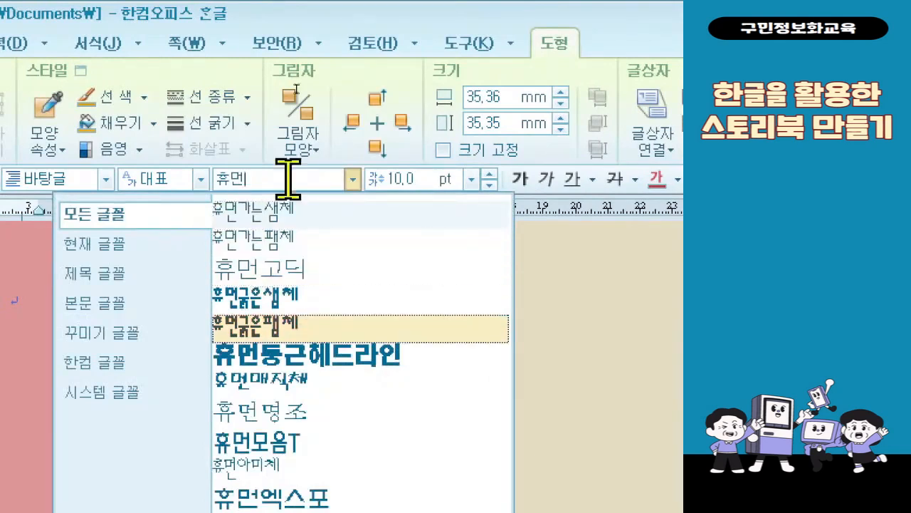
key(Return)
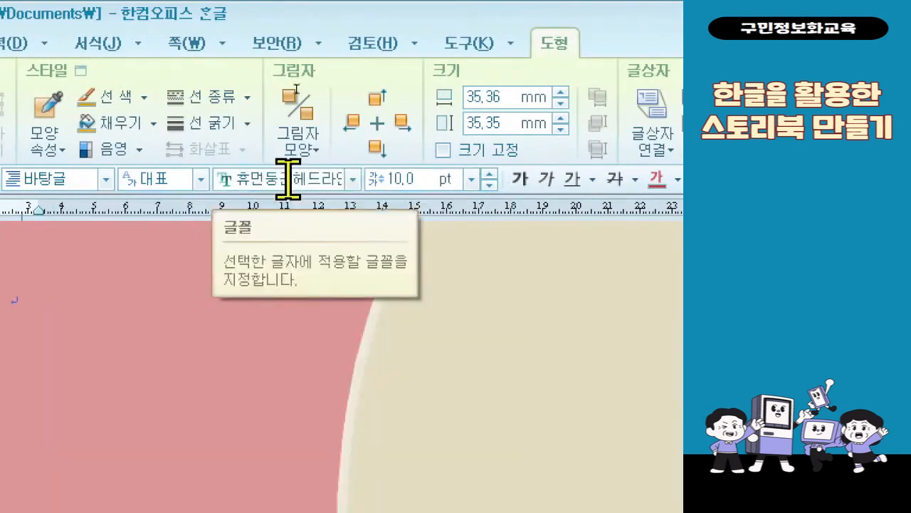
- Format the diamond's text as 22 pt, bold, centred and white
click(404, 180)
text(22)
key(Return)
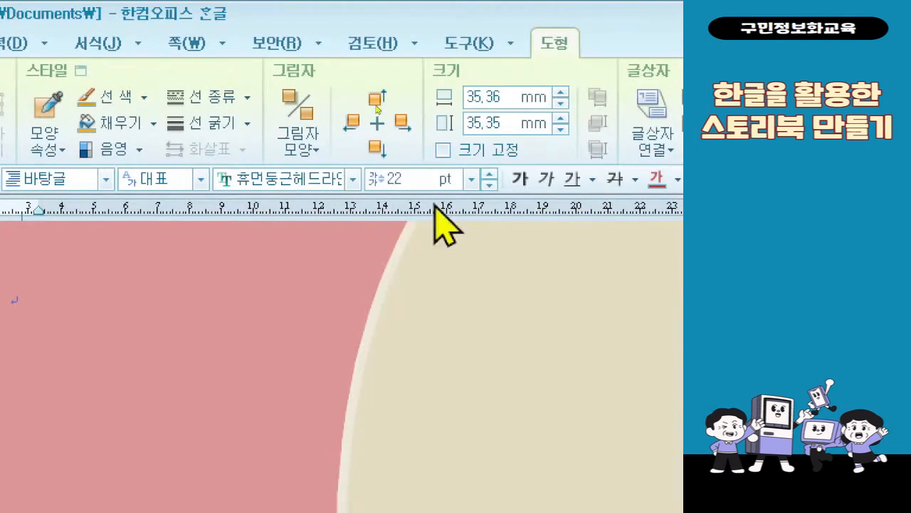
click(519, 178)
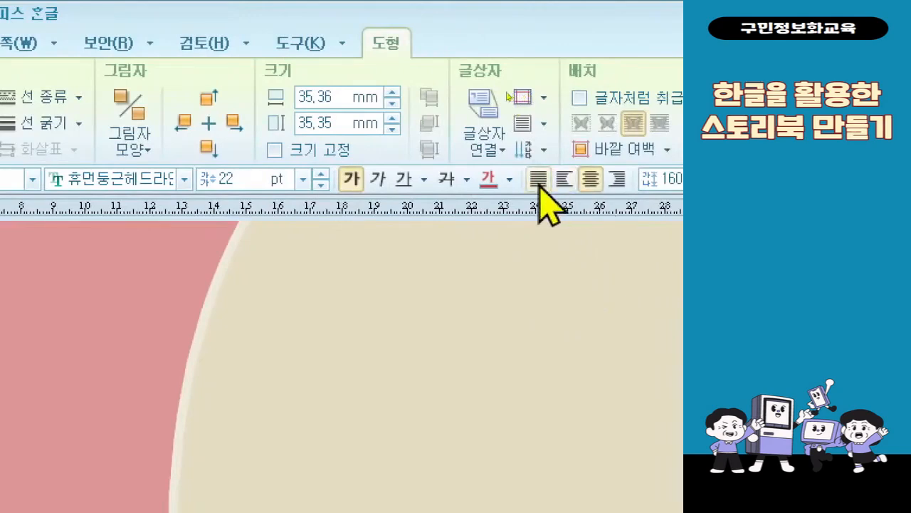
click(510, 181)
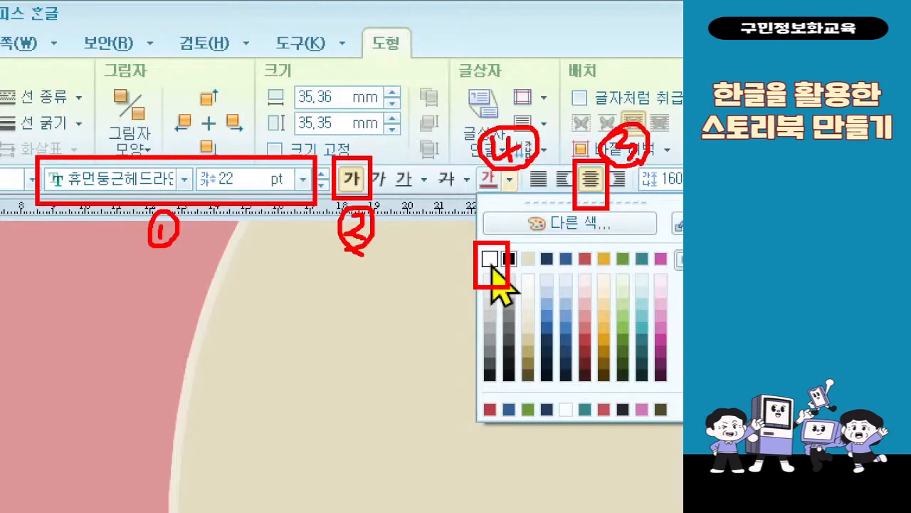
click(489, 261)
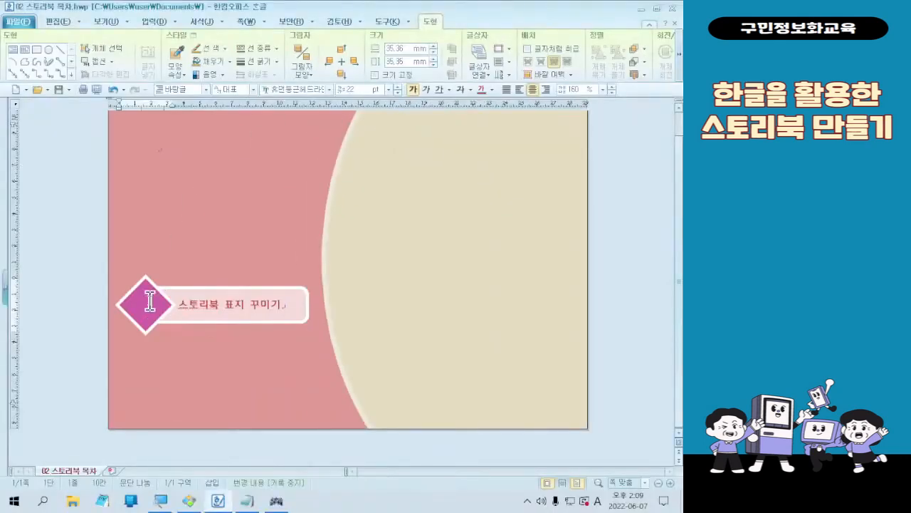
- Enter 01 as the diamond's label, reapplying white as the text colour
text(01)
key(ctrl+z)
click(491, 89)
click(482, 138)
text(01)
key(ctrl+1)
click(155, 354)
drag(82, 169, 488, 316)
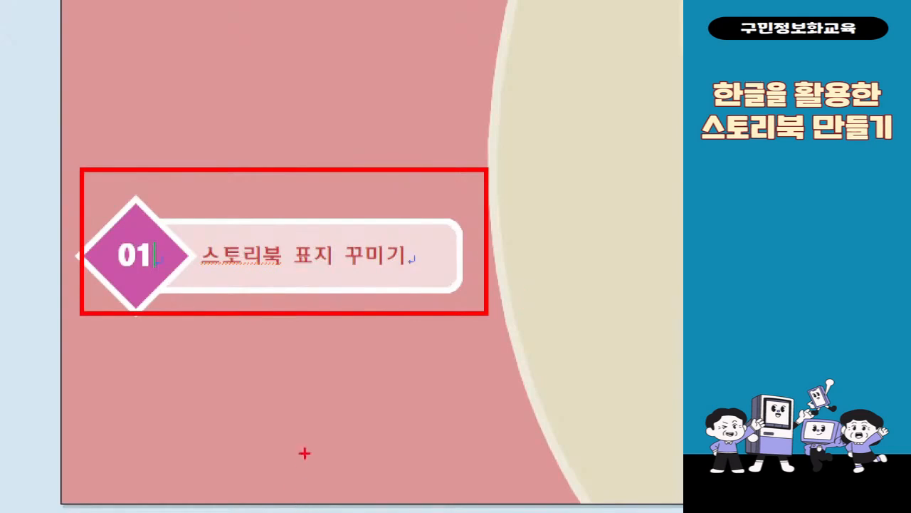
key(Escape)
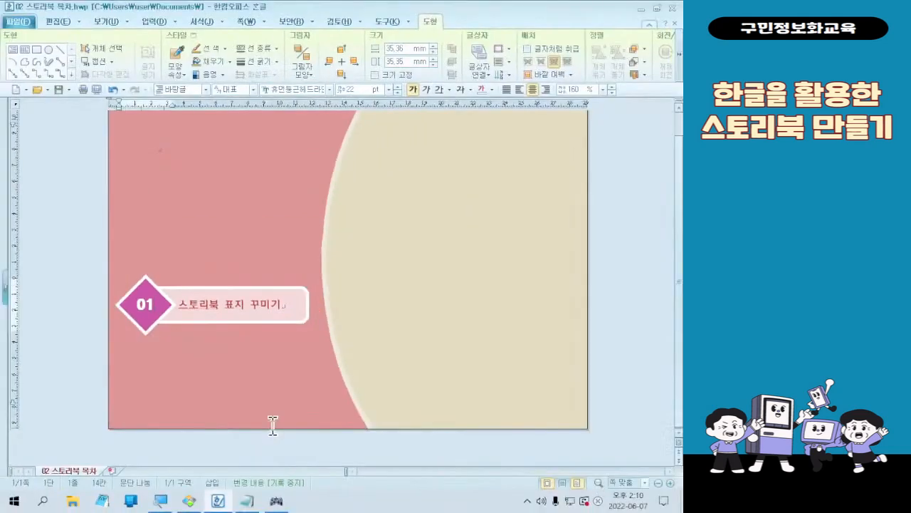
- Check the finished contents-page example and group the 01 diamond with its title bar into one object
click(189, 501)
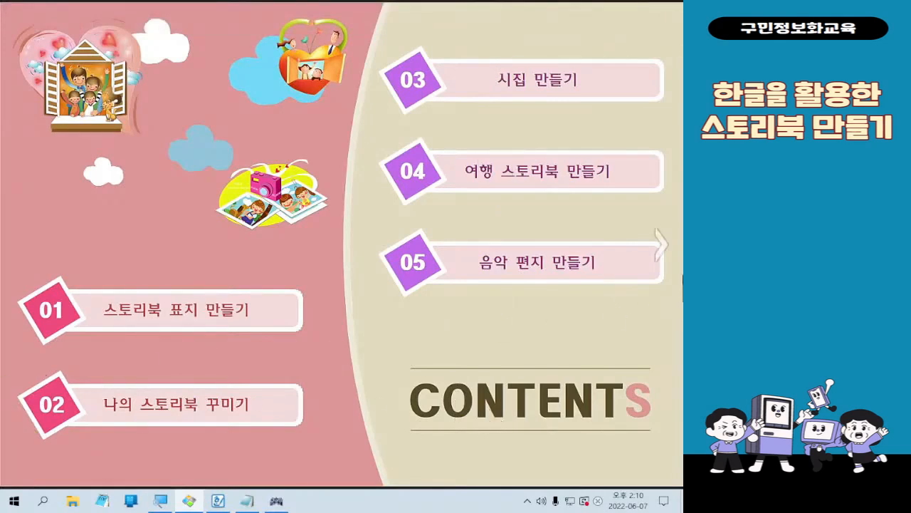
click(653, 29)
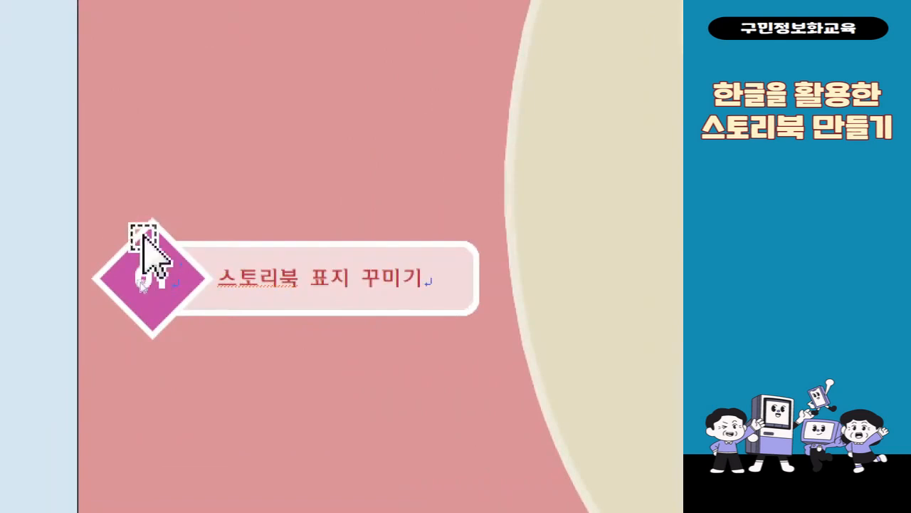
click(140, 239)
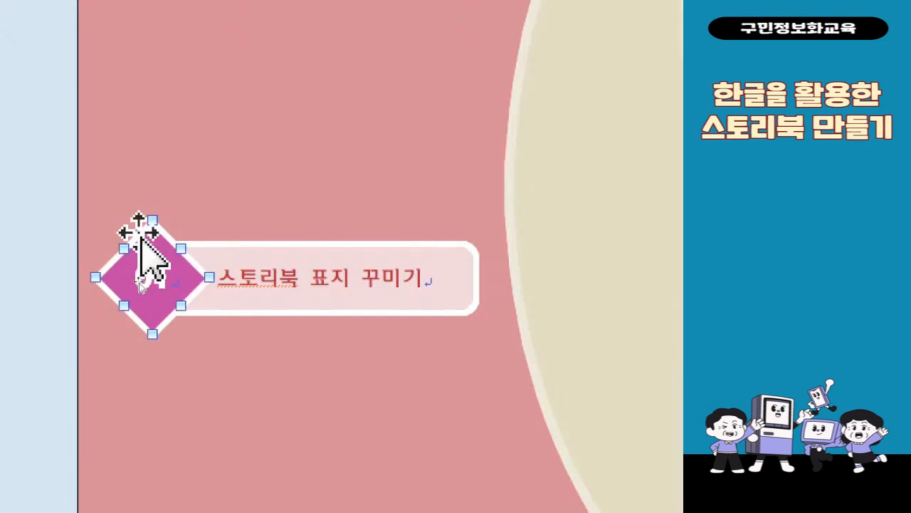
text(01)
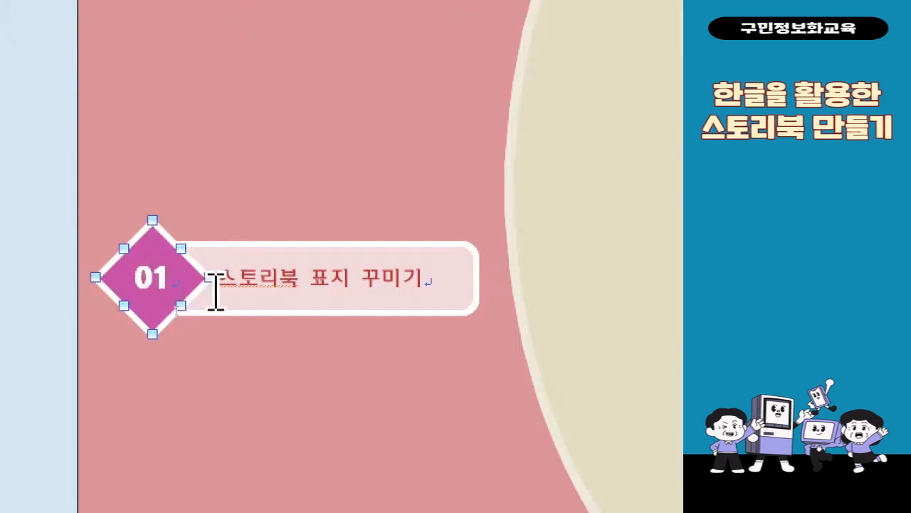
shift+click(282, 253)
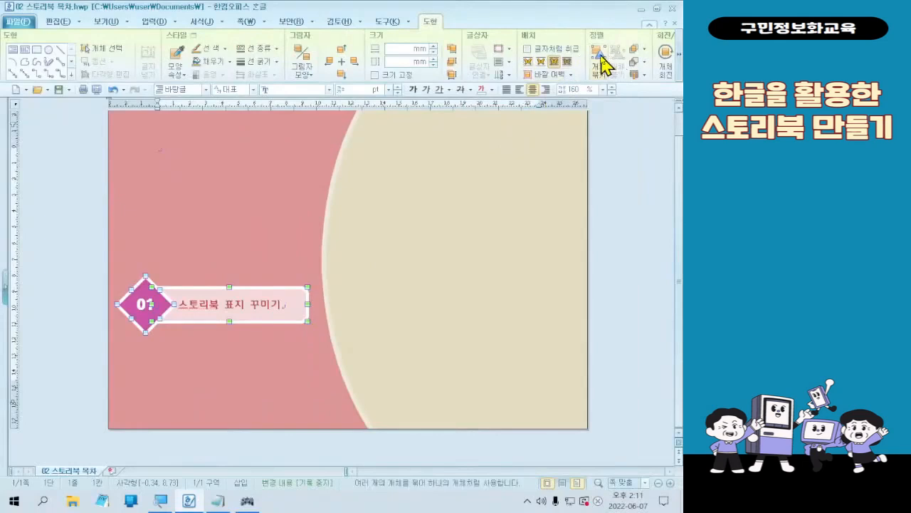
click(601, 58)
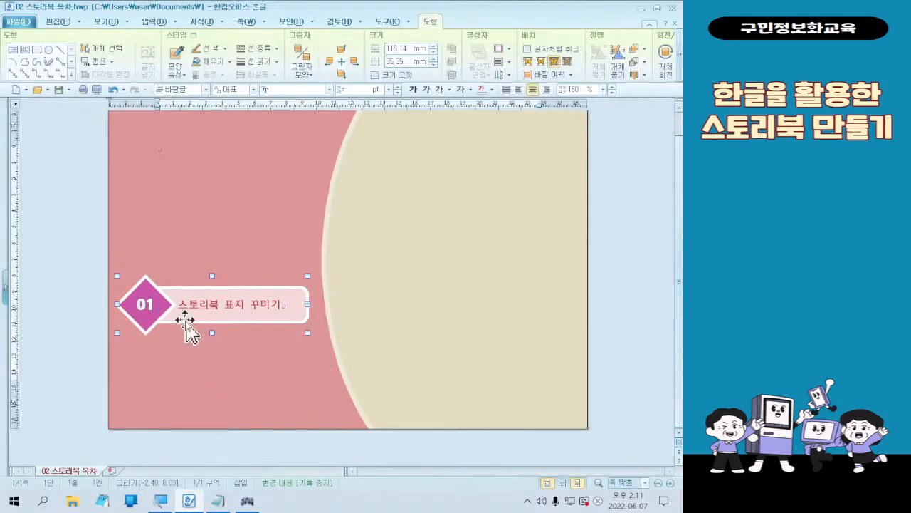
- Try moving and copying the grouped 01 item, undoing each attempt
drag(186, 321, 439, 324)
key(ctrl+z)
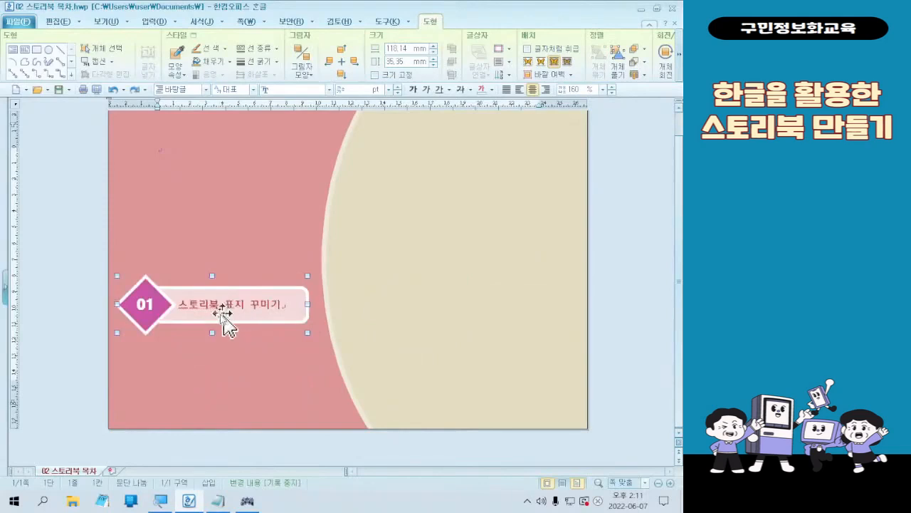
drag(214, 330, 212, 406)
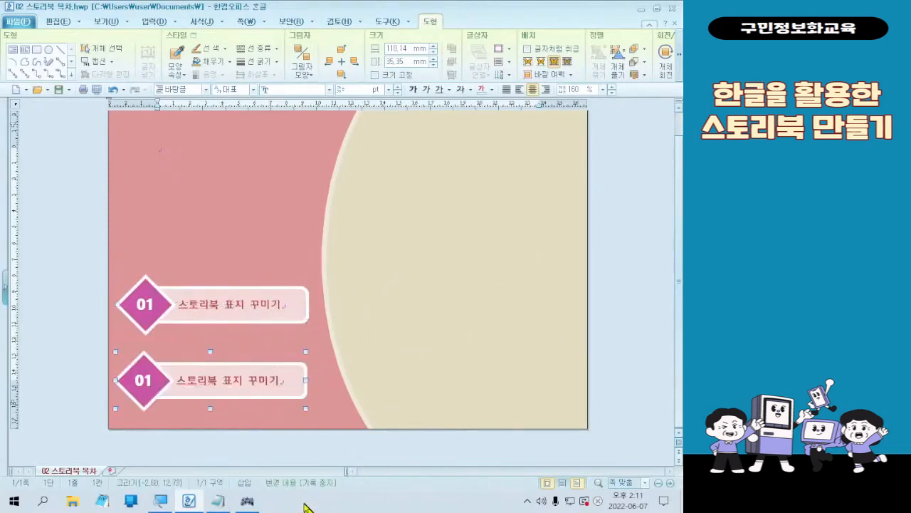
key(ctrl+z)
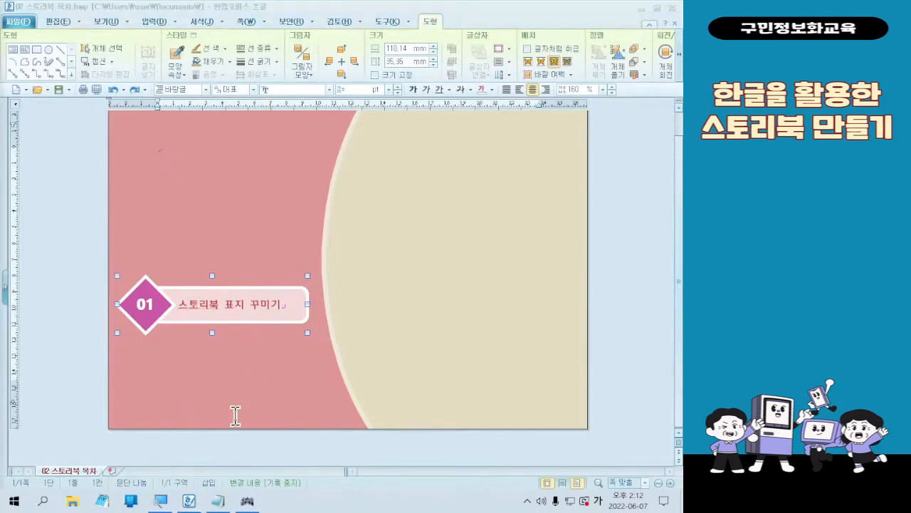
click(247, 500)
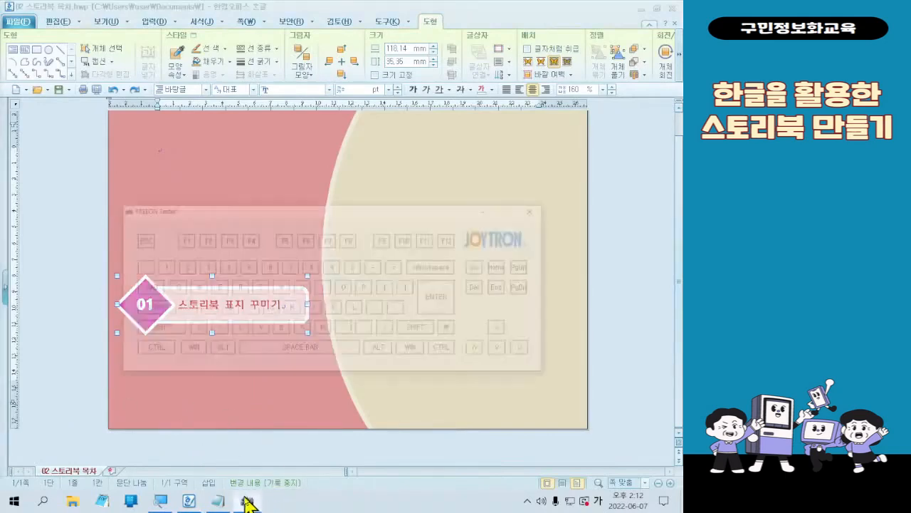
key(ctrl)
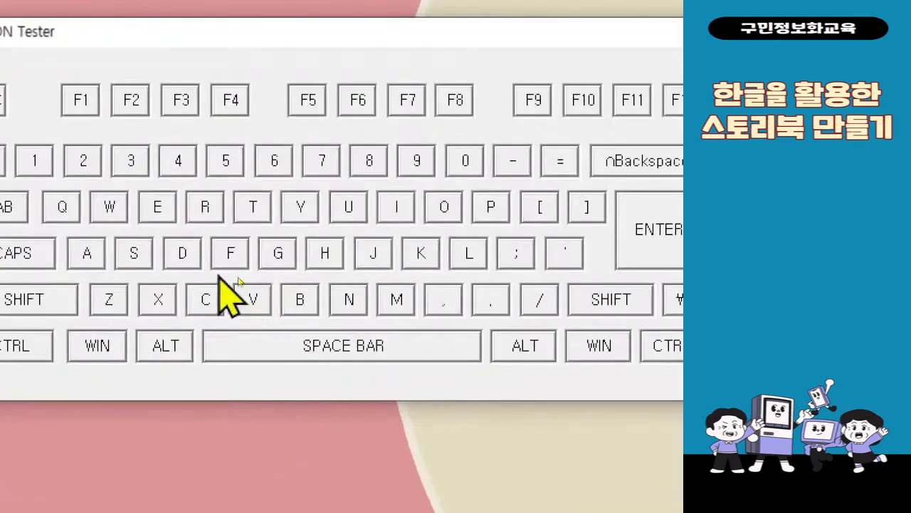
key(ctrl)
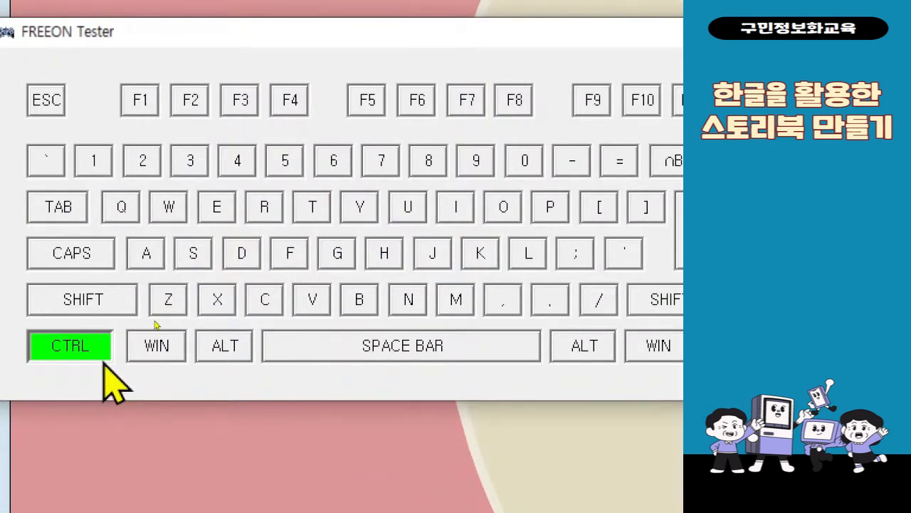
key(ctrl)
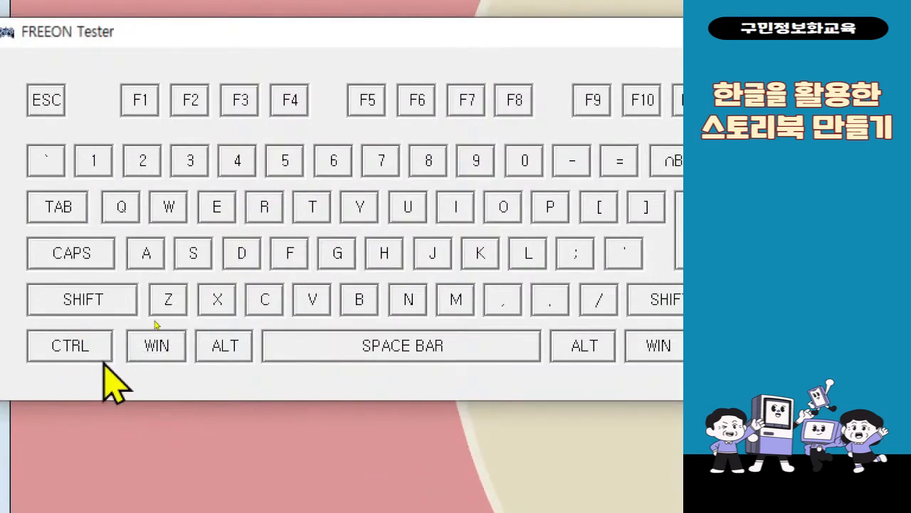
key(ctrl)
click(175, 360)
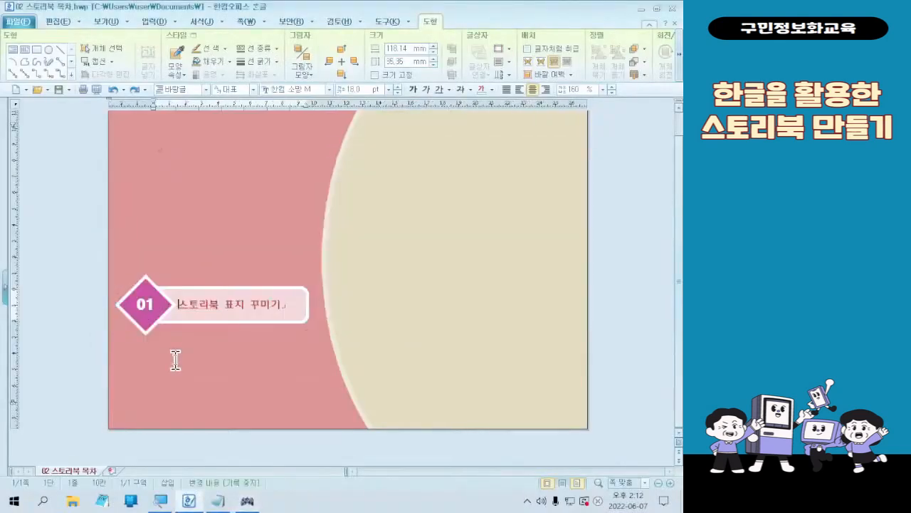
- Duplicate the grouped 01 item straight below the original, and place another copy in the upper part of the beige area
click(143, 336)
click(147, 337)
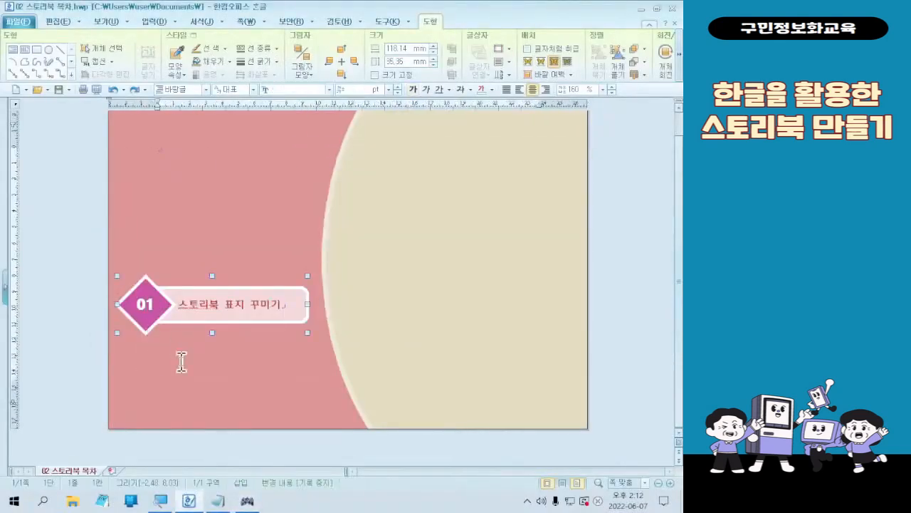
drag(227, 309, 225, 383)
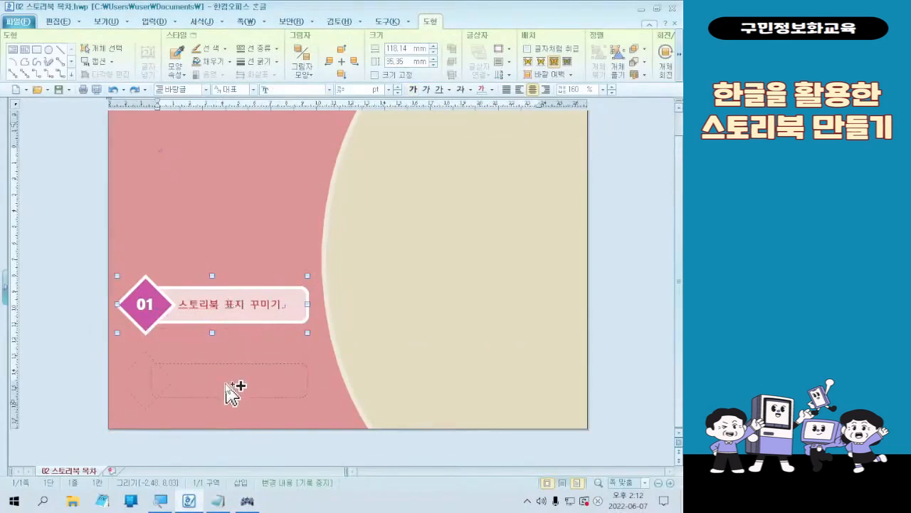
drag(225, 383, 227, 384)
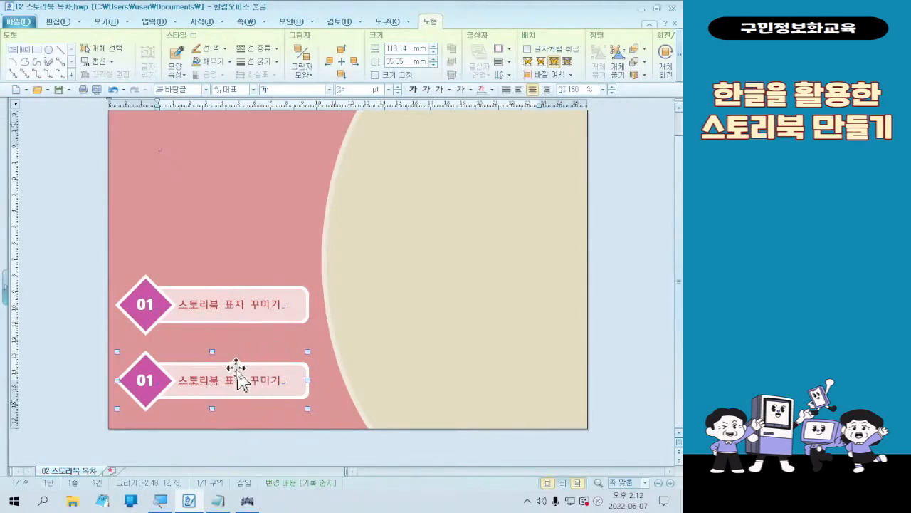
drag(186, 377, 435, 154)
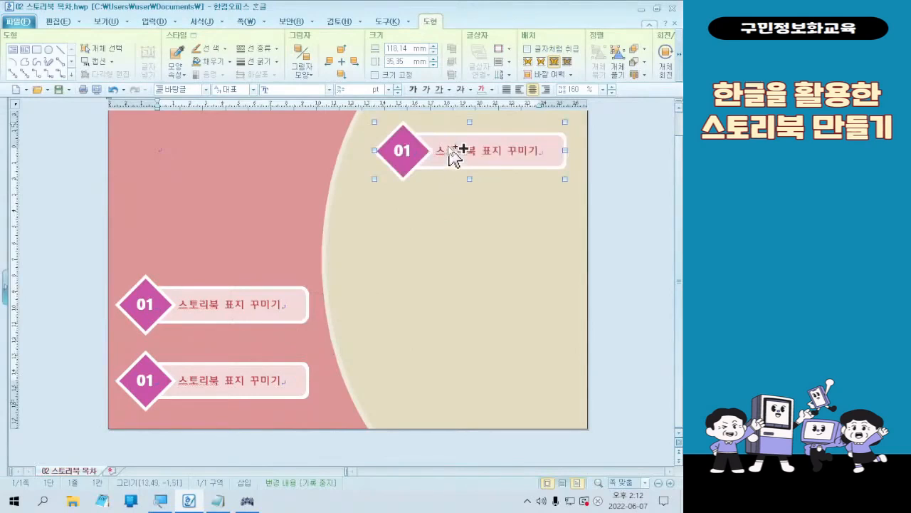
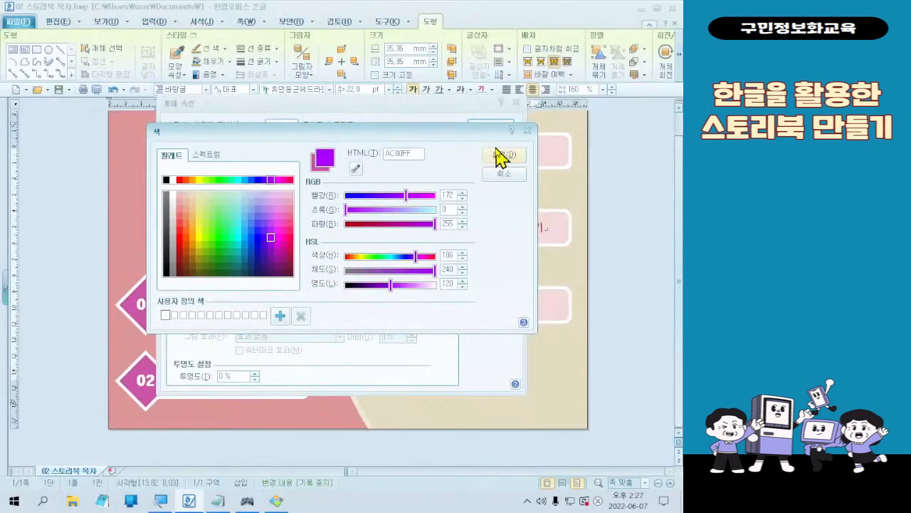
- Fill the selected diamonds over the beige background with purple AC00FF
click(498, 155)
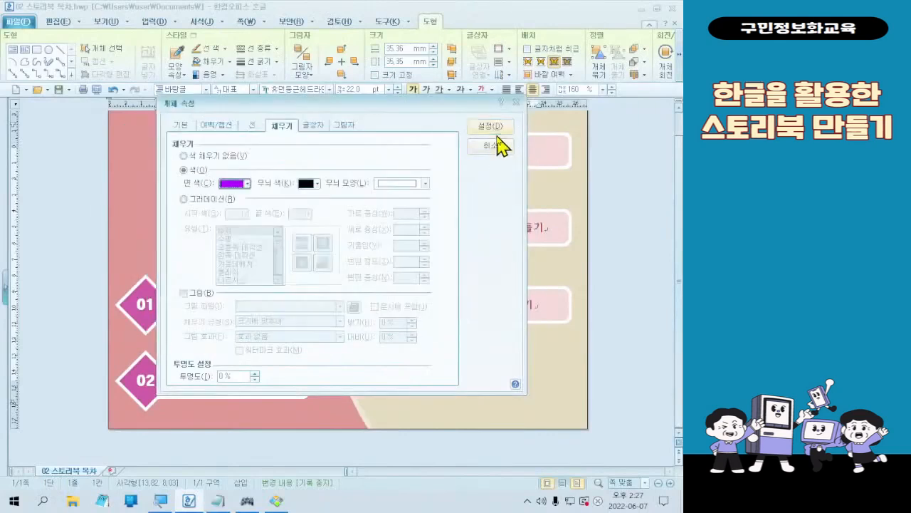
click(491, 126)
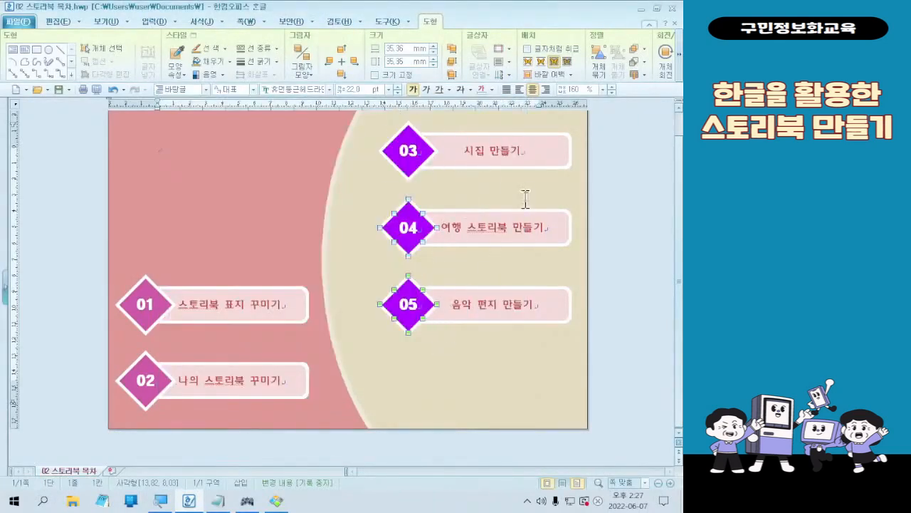
- Set the title text of items 03, 04 and 05 to purple AC00FF
click(540, 169)
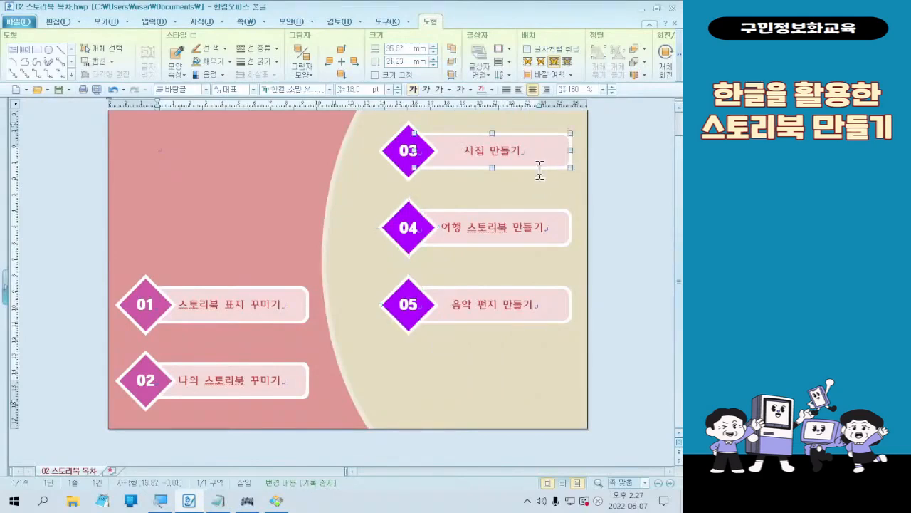
shift+click(539, 243)
shift+click(539, 299)
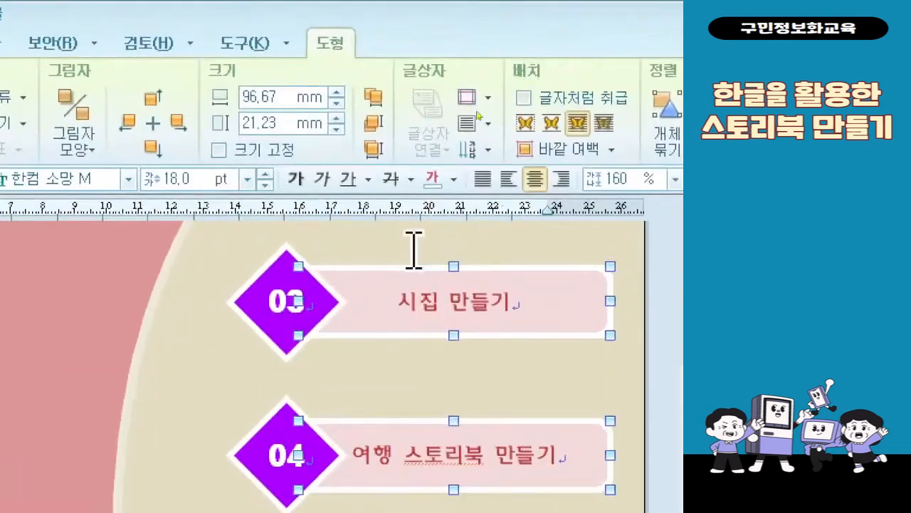
click(454, 178)
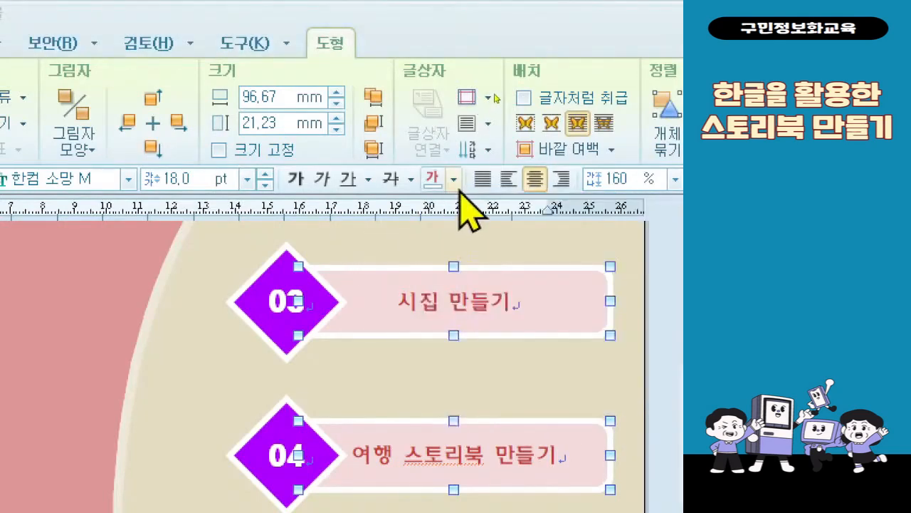
click(459, 183)
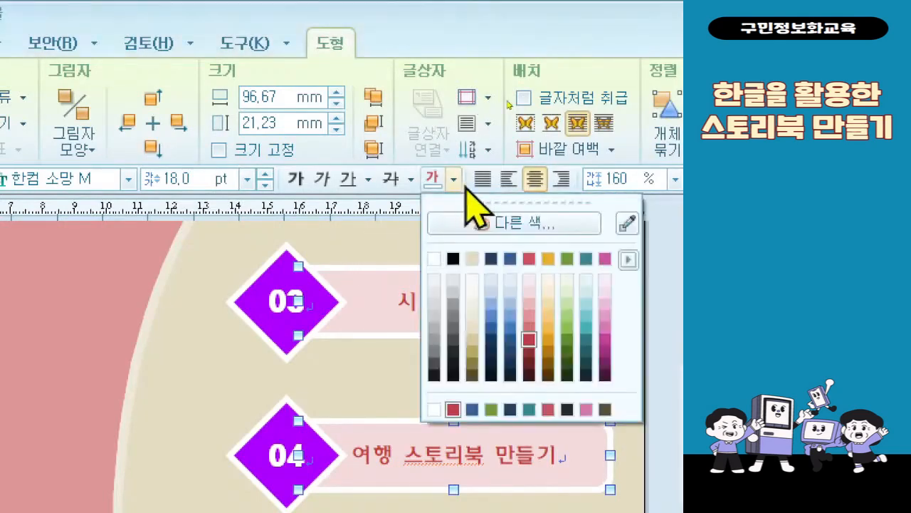
click(584, 223)
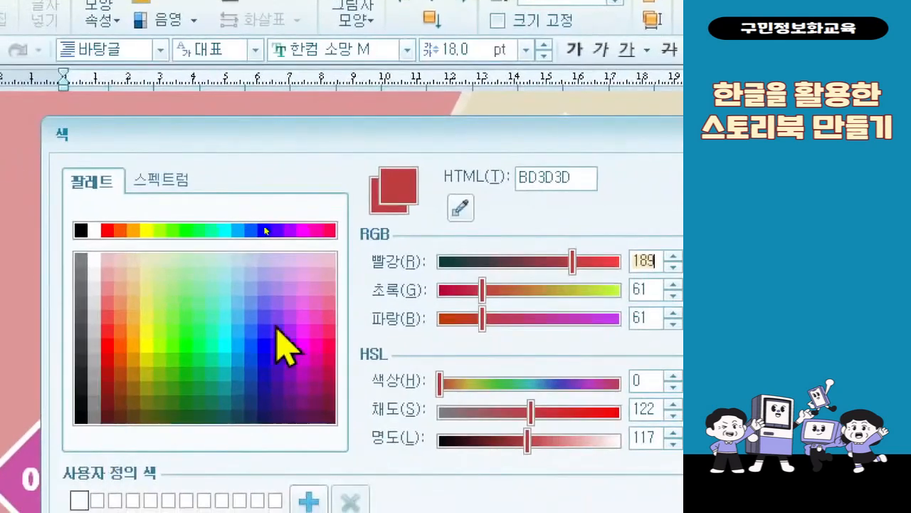
click(289, 230)
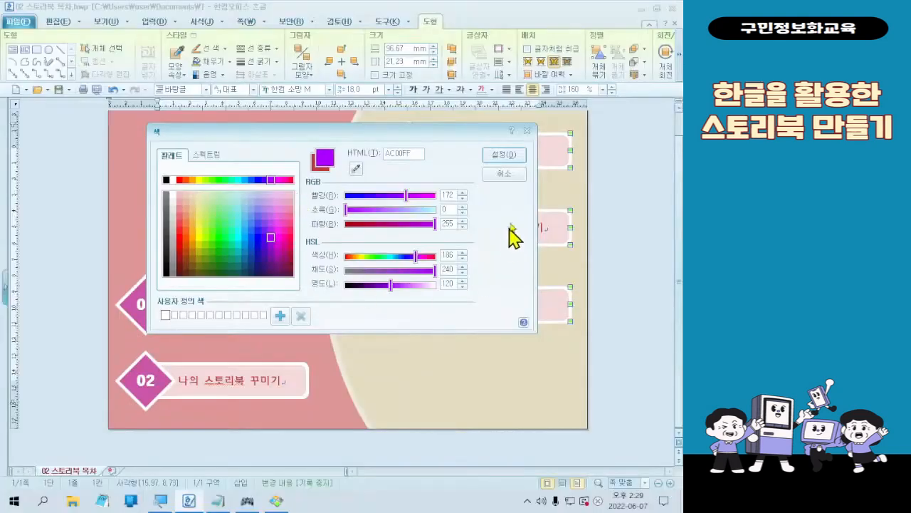
click(505, 156)
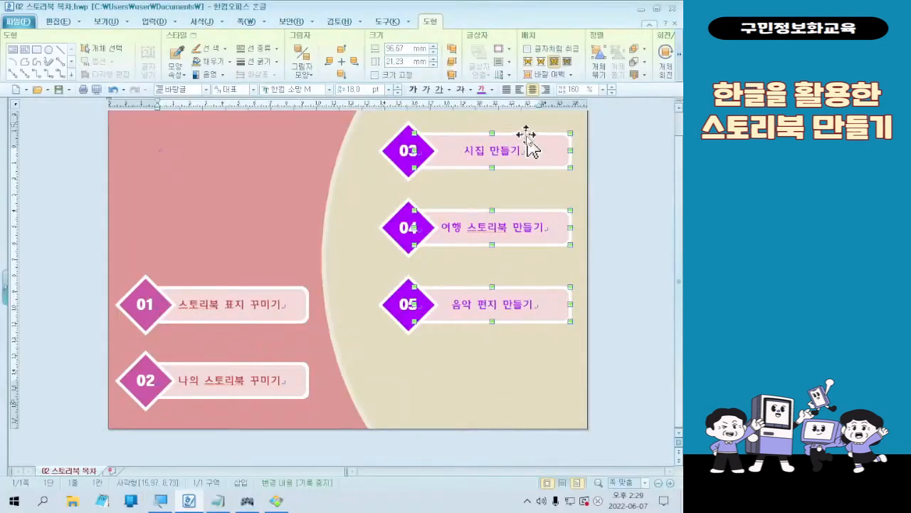
click(498, 396)
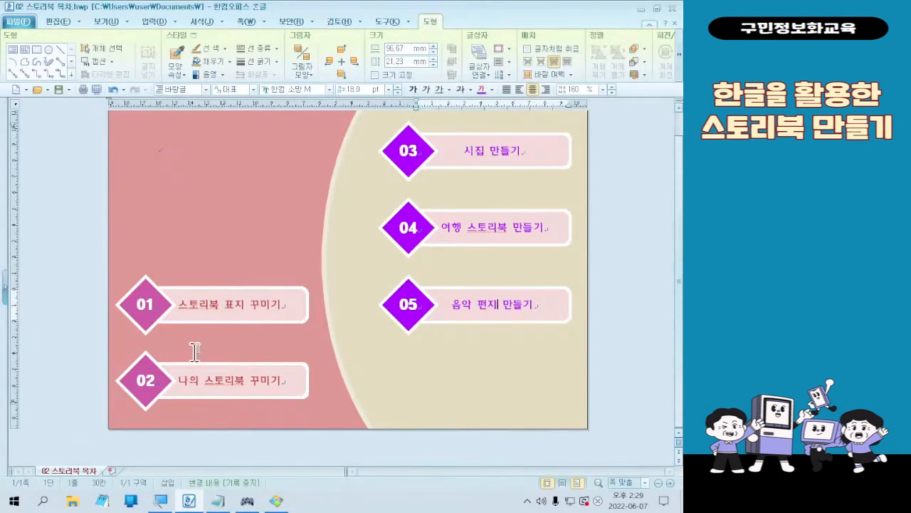
- Set the title text of items 01 and 02 to the palette's basic magenta-pink colour, matching their diamonds
click(249, 305)
click(237, 367)
shift+click(250, 320)
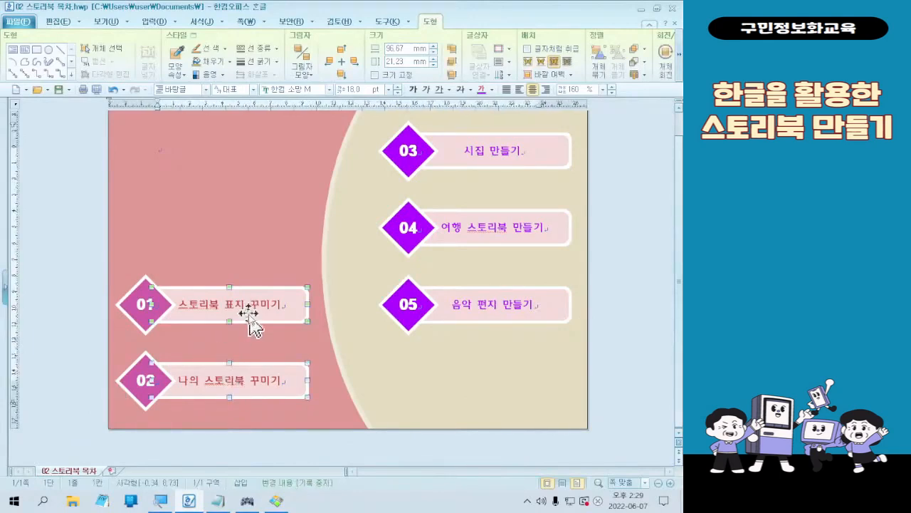
click(489, 89)
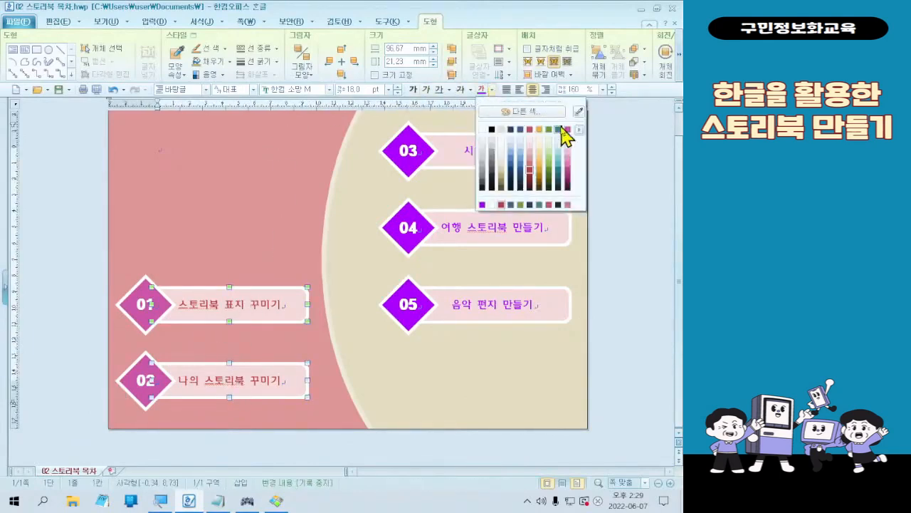
click(568, 130)
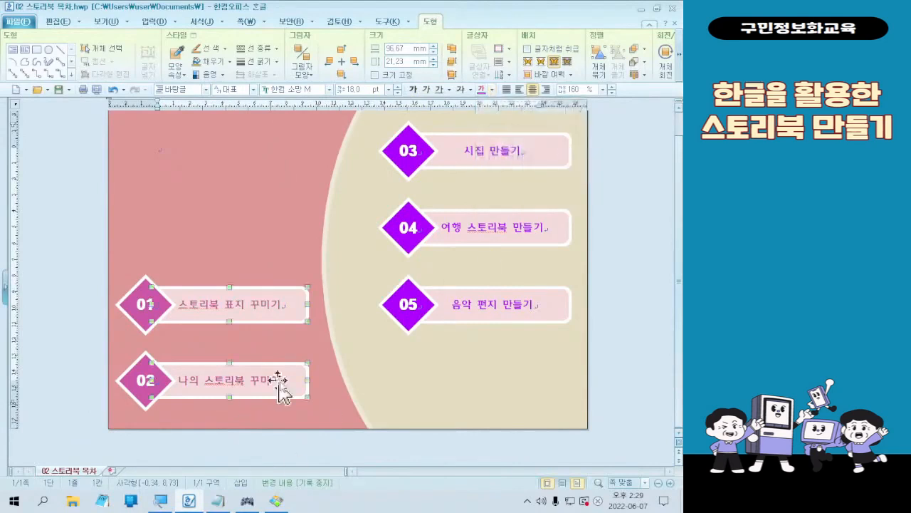
click(307, 442)
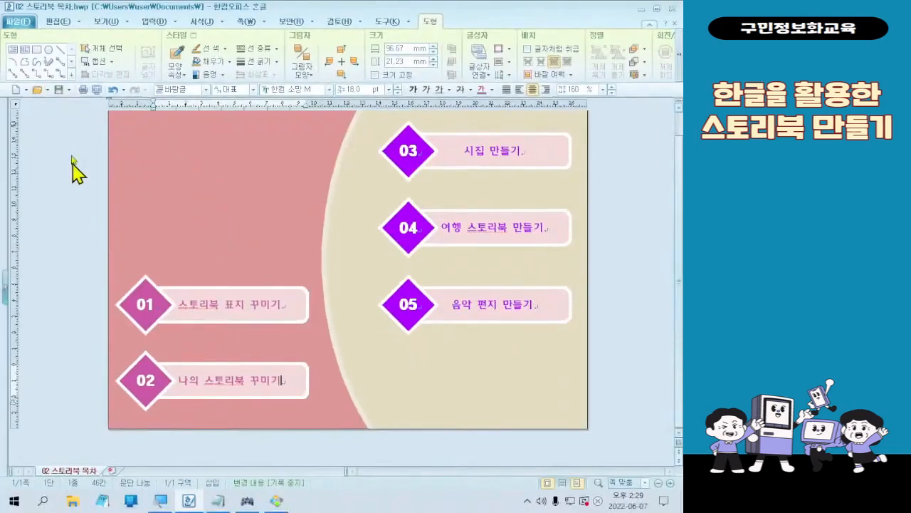
- Bring up the finished contents-page example to compare it with the current page
click(117, 179)
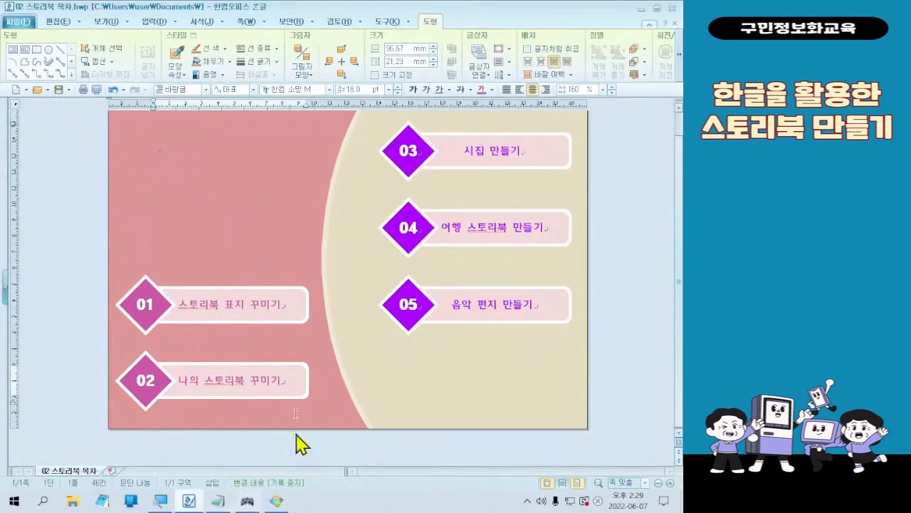
click(278, 500)
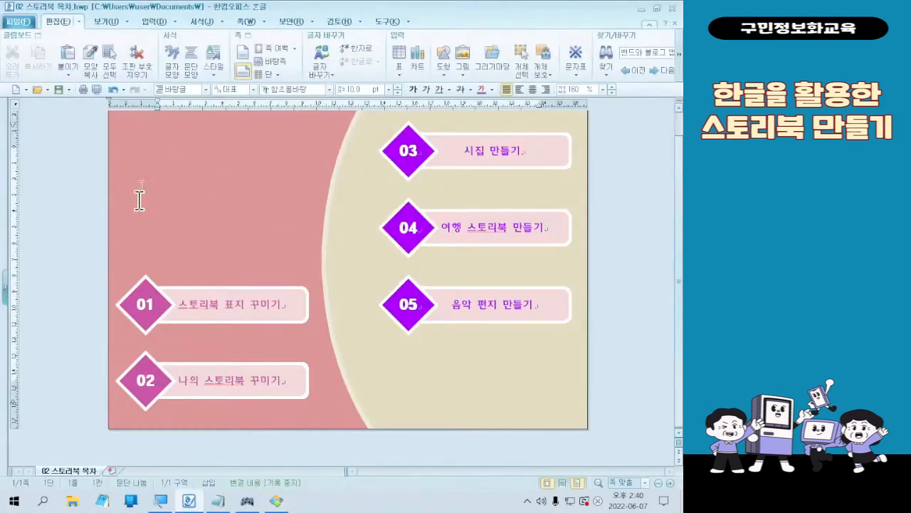
- Examine the picture decorations in the finished contents-page example and return to the document
click(278, 501)
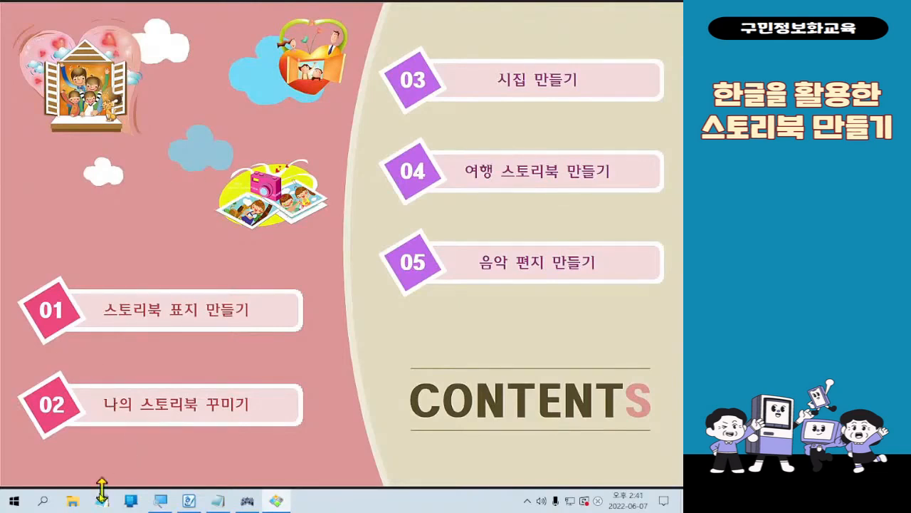
mouse_move(388, 8)
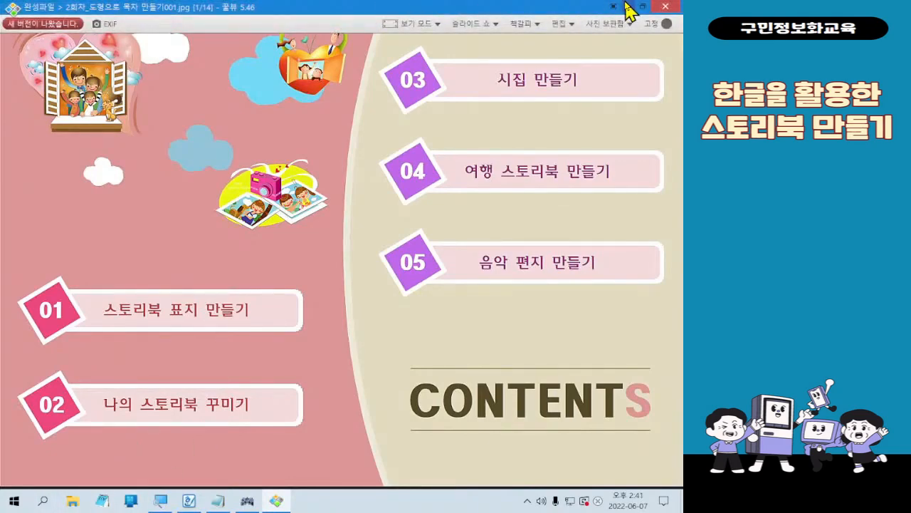
click(626, 7)
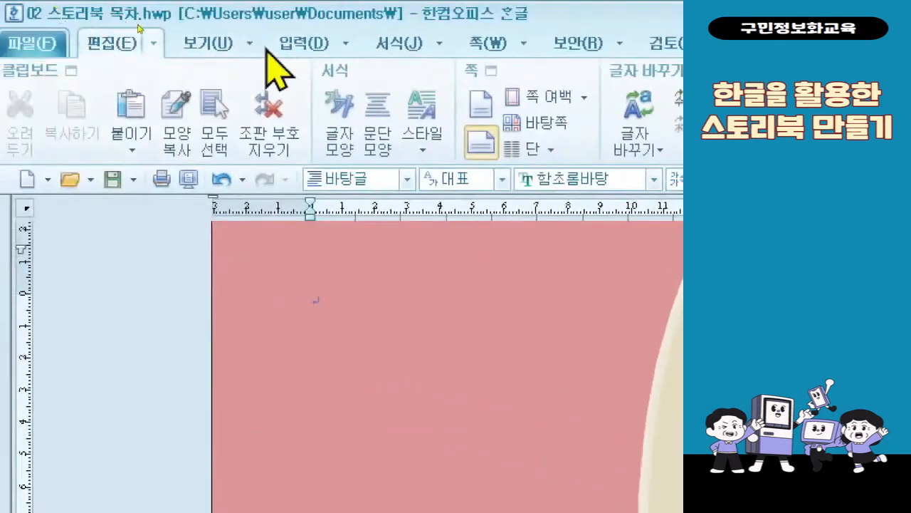
- Insert the clip art 가족관계10 from the 가족 category at the upper left of the pink area, about 45 mm square
click(192, 31)
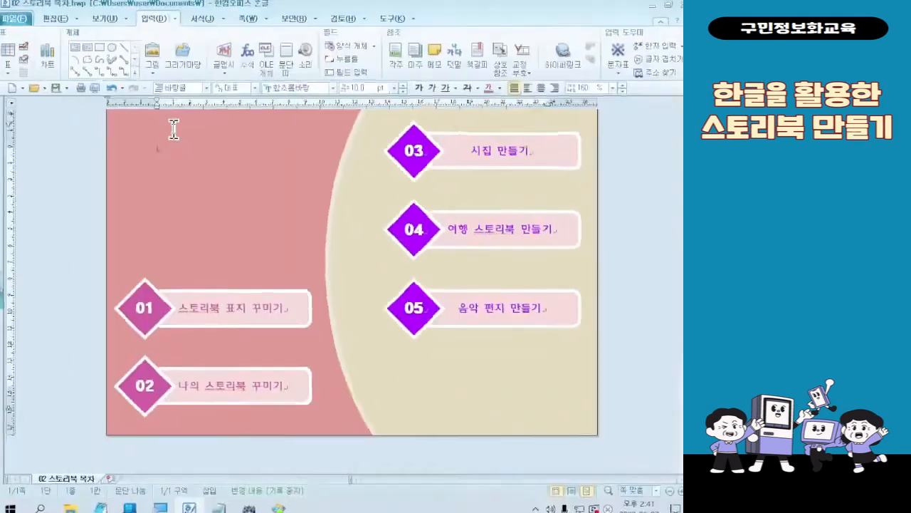
click(197, 71)
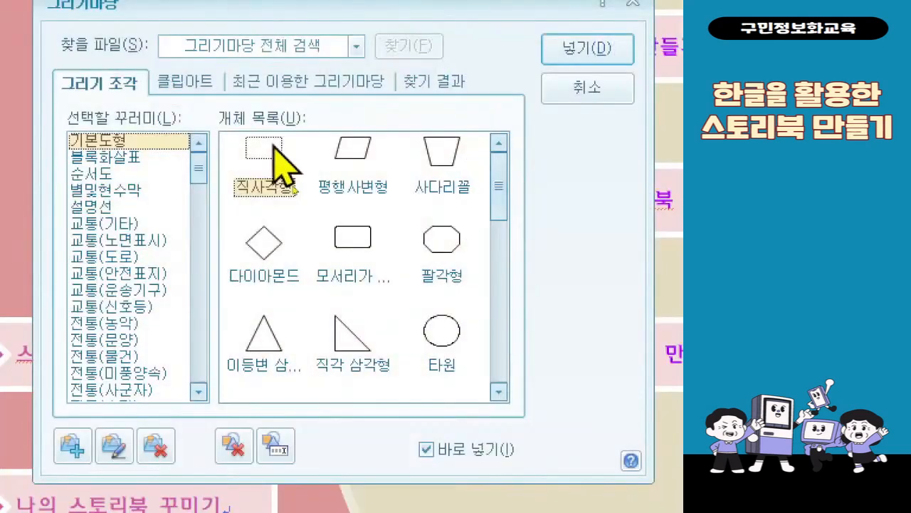
click(213, 85)
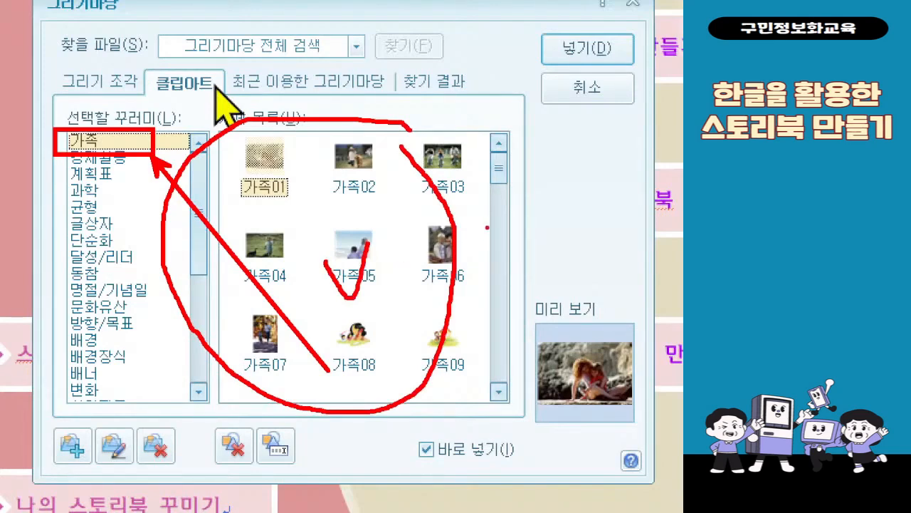
click(498, 392)
click(498, 391)
click(498, 391)
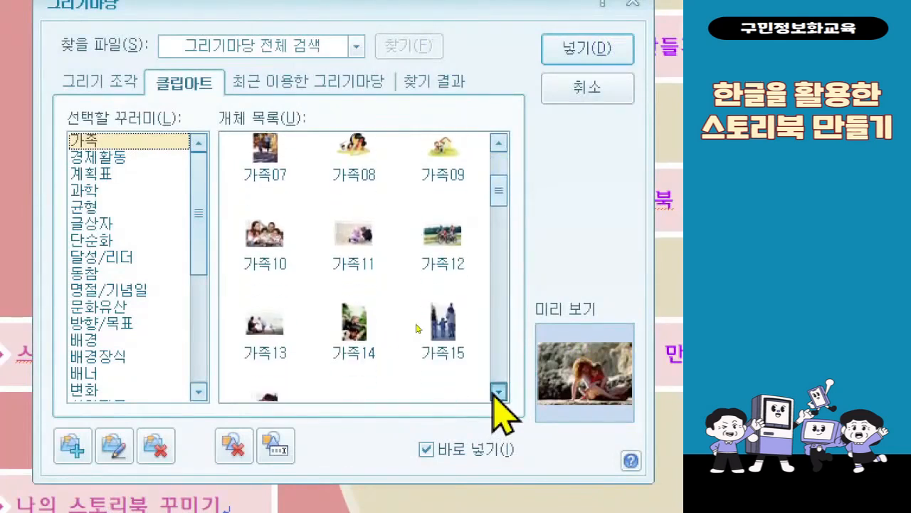
click(498, 391)
click(497, 391)
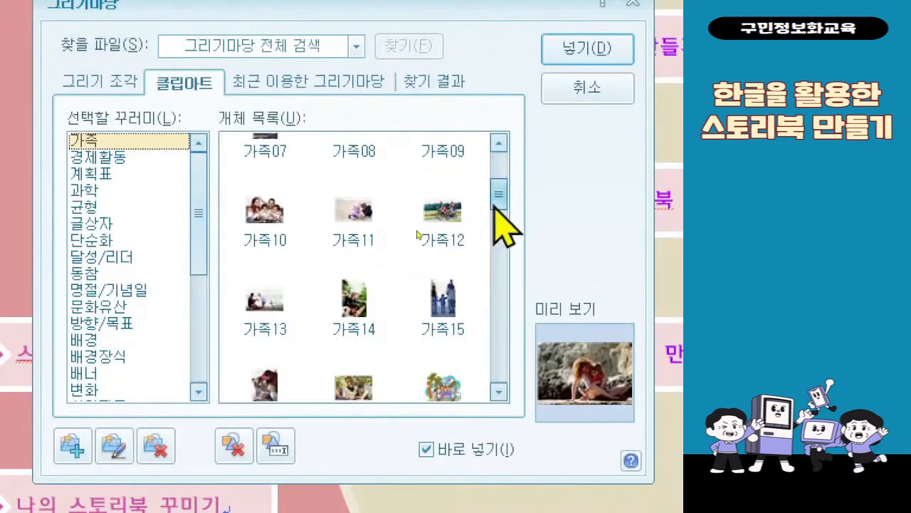
drag(496, 207, 497, 232)
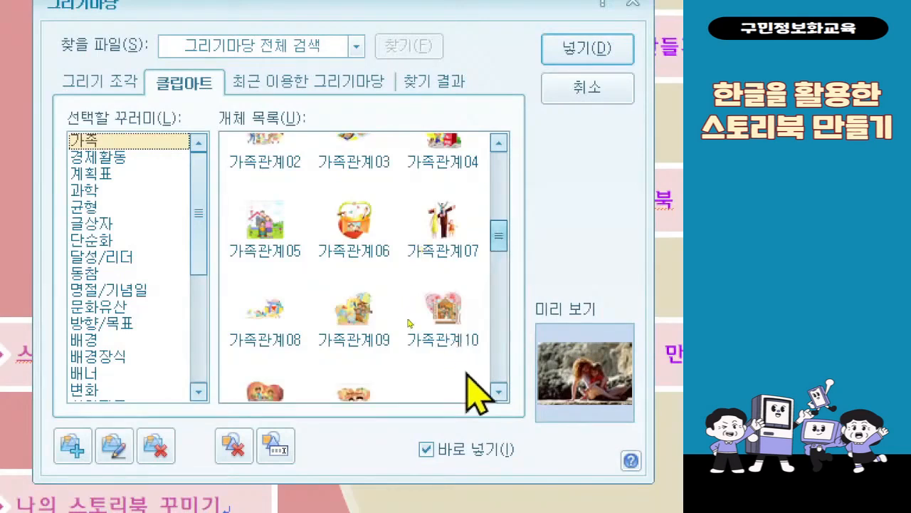
click(410, 324)
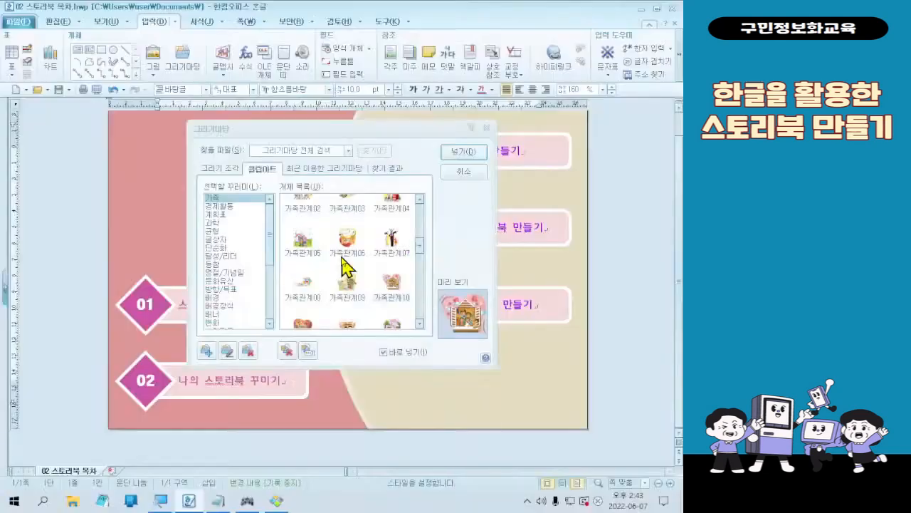
double_click(443, 313)
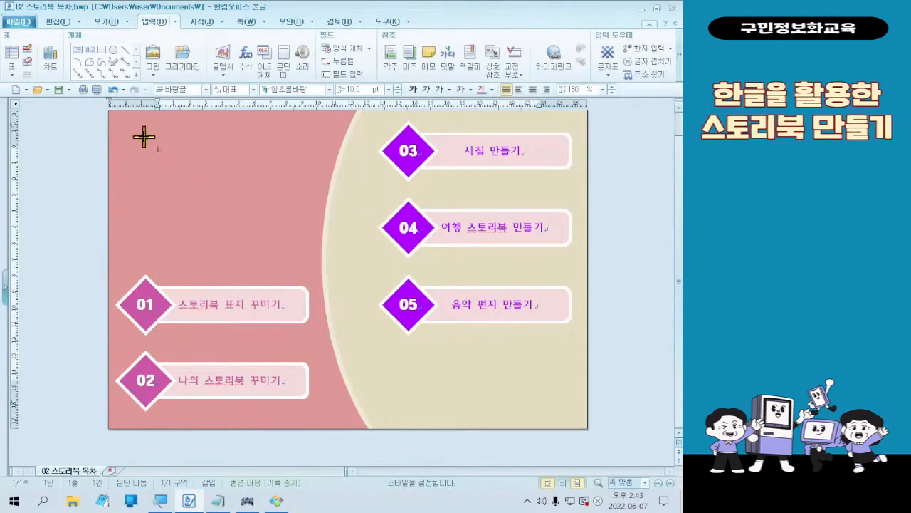
drag(134, 136, 199, 209)
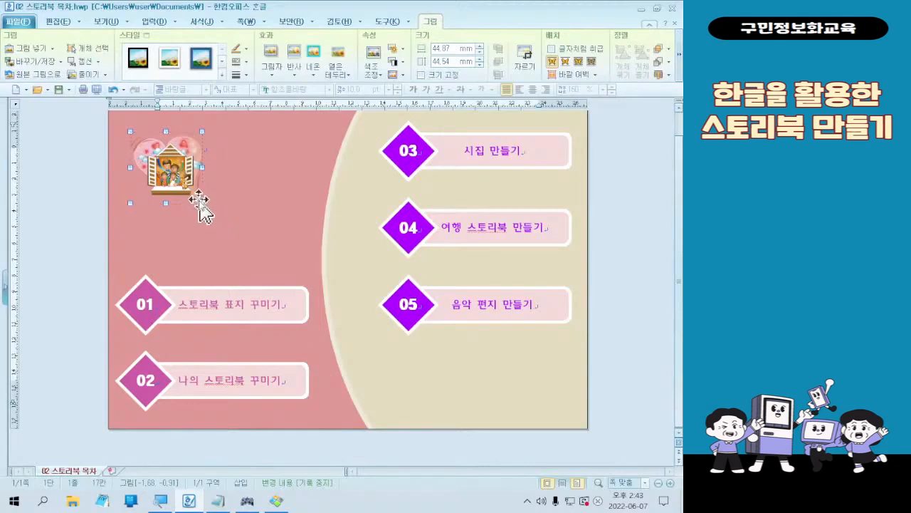
- Resize the family-window clip art to about 42 mm square, using the finished example as a guide
drag(203, 205, 218, 219)
click(276, 501)
click(276, 502)
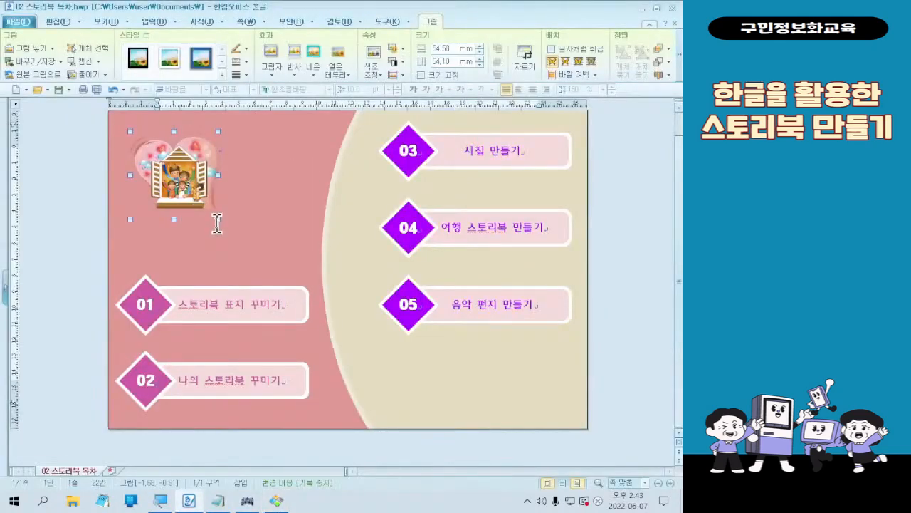
drag(218, 218, 198, 199)
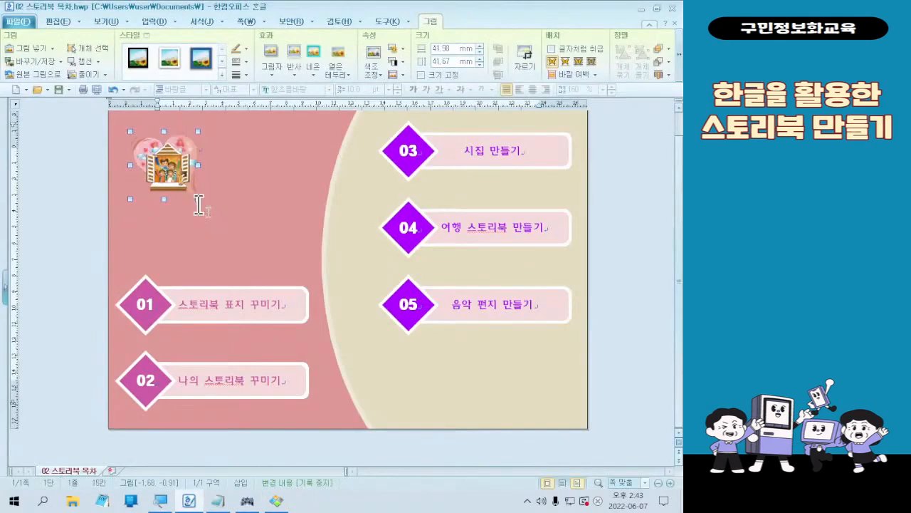
click(279, 251)
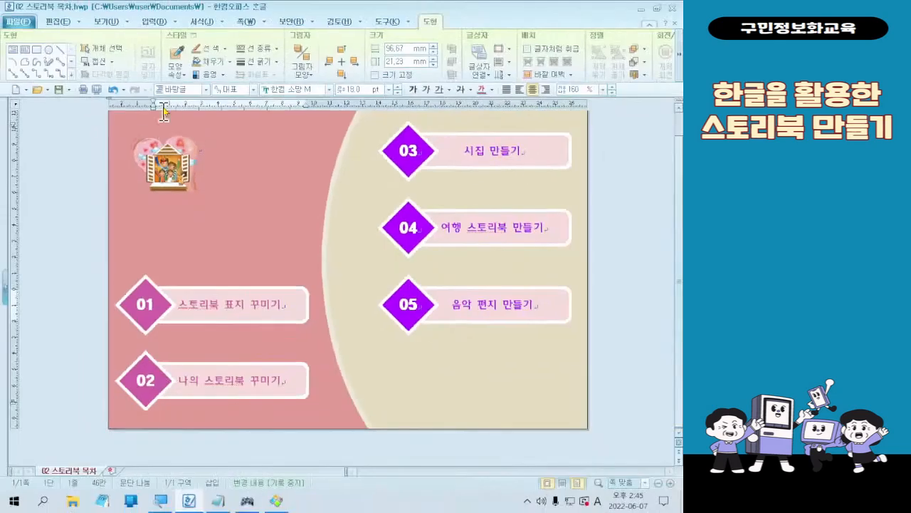
- Insert the 가족관계03 camera clip art at the upper right of the pink area, about 35 × 24 mm
click(244, 199)
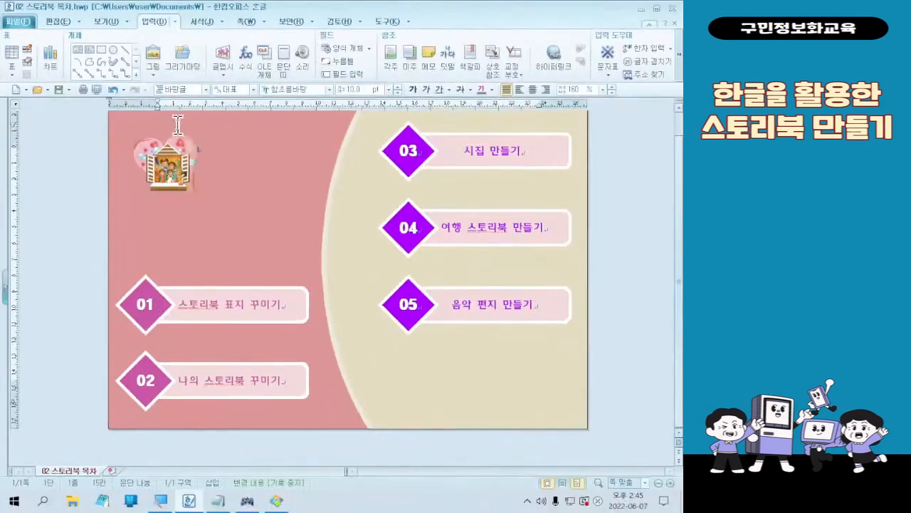
click(292, 114)
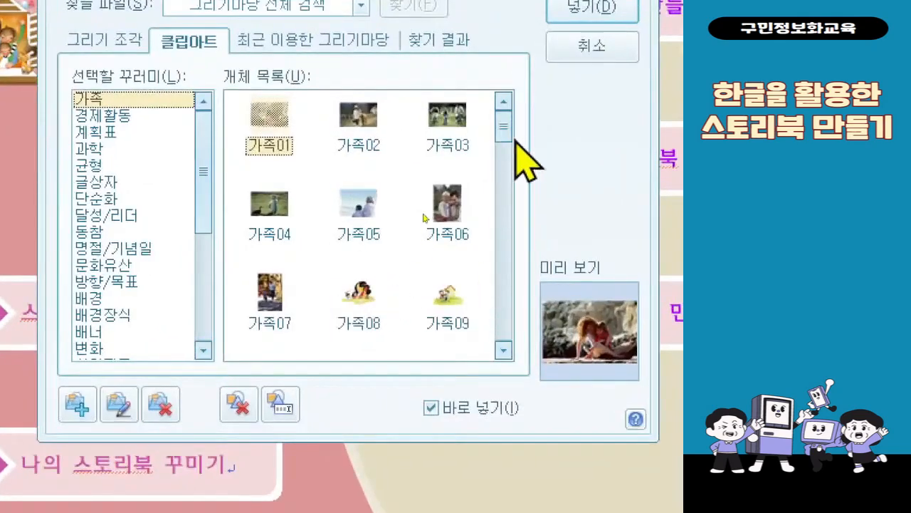
drag(502, 135, 511, 186)
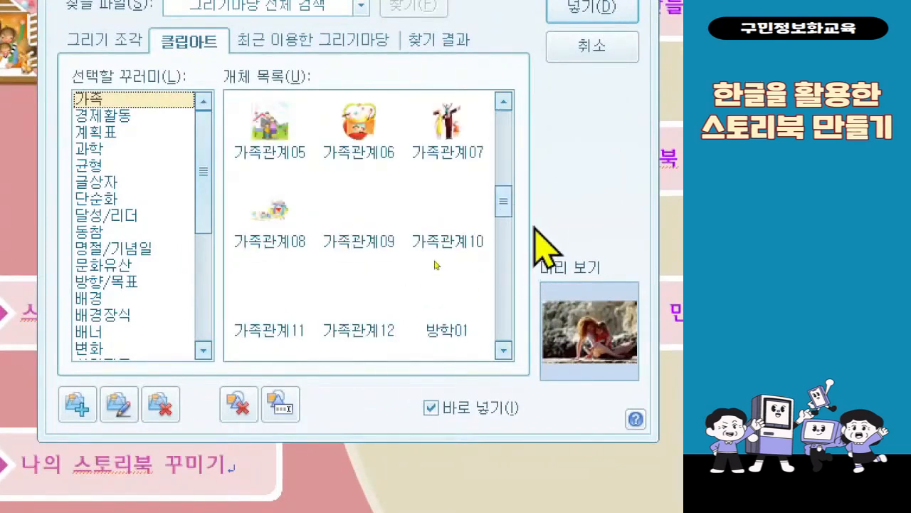
drag(502, 198, 502, 187)
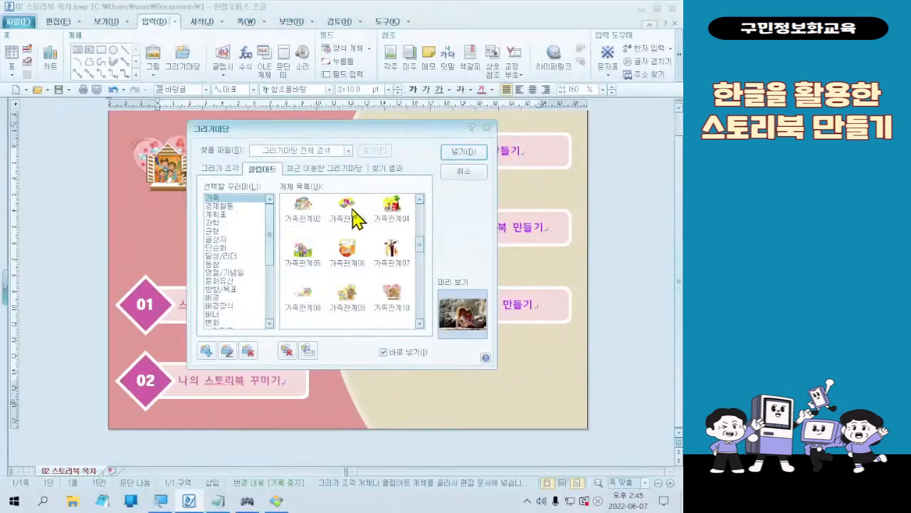
double_click(353, 210)
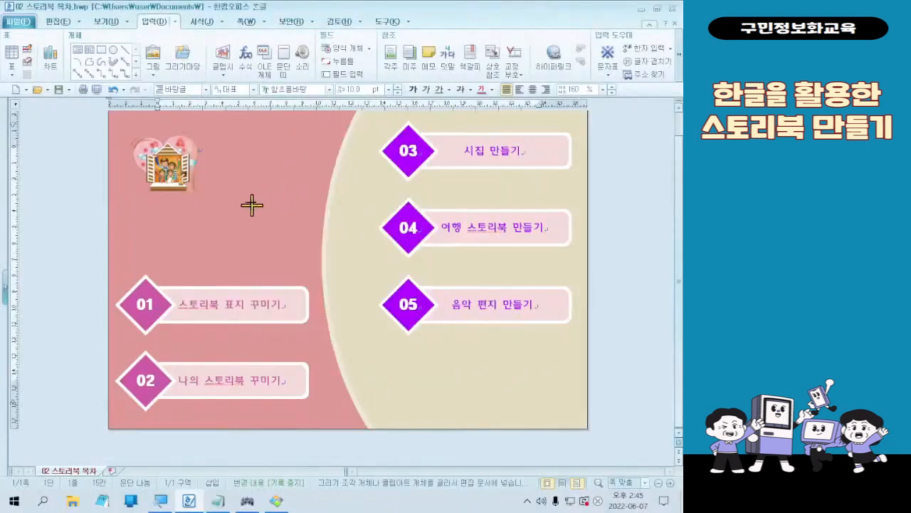
drag(260, 138, 317, 177)
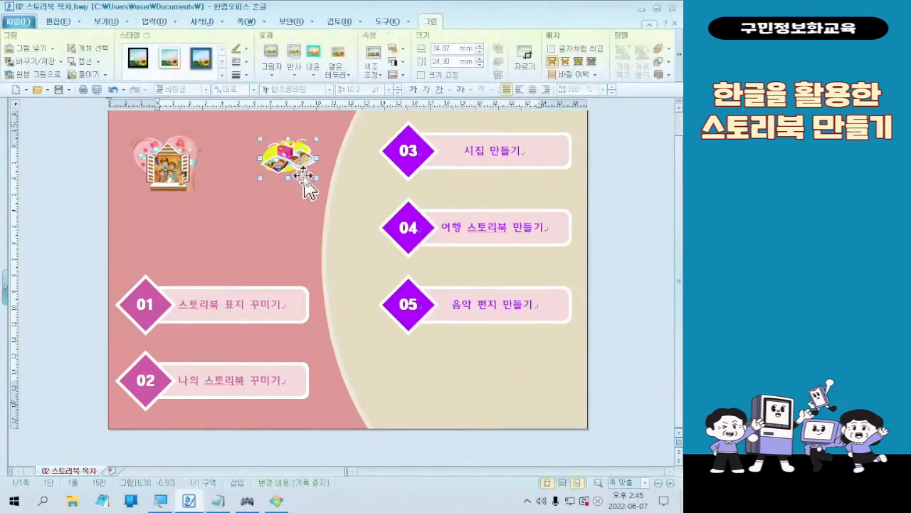
- Enlarge the camera clip art and move it down to just above item 01's title bar, following the finished example
click(278, 502)
click(278, 503)
drag(275, 246, 229, 218)
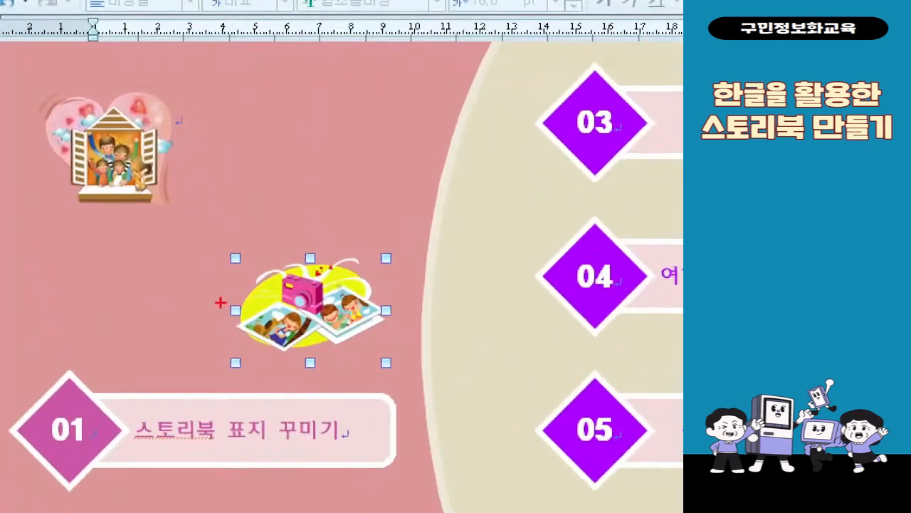
mouse_move(195, 244)
mouse_down()
mouse_move(398, 367)
mouse_move(245, 275)
mouse_up()
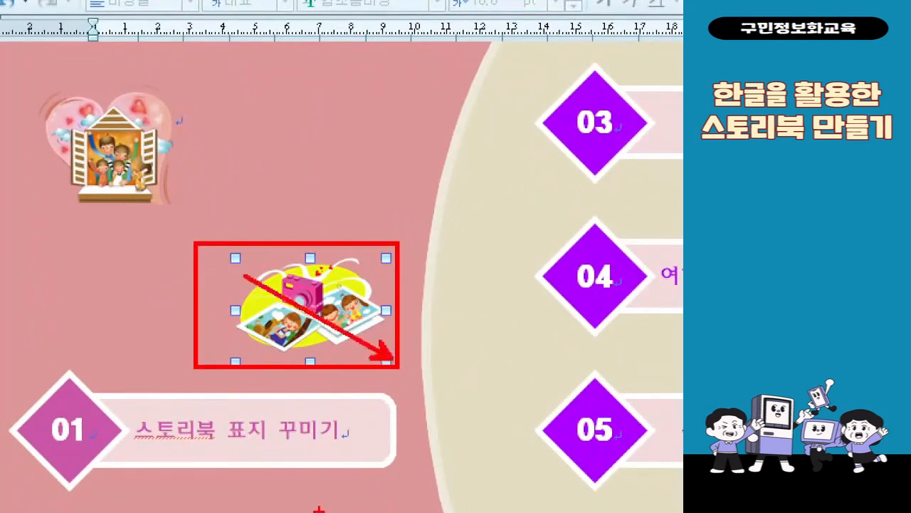
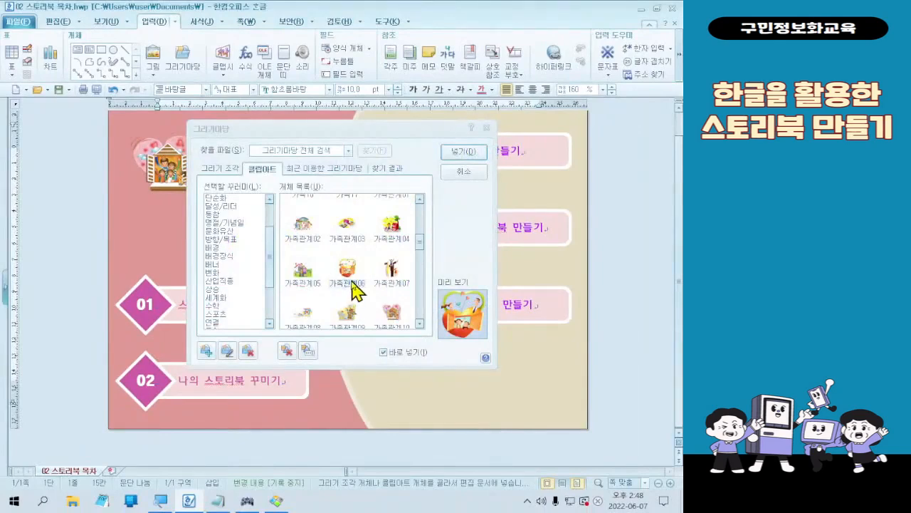
- Insert the 가족관계06 heart clip art above the camera picture in the pink area, about 37 × 40 mm
double_click(347, 275)
drag(351, 280, 488, 428)
drag(420, 384, 318, 251)
drag(388, 306, 300, 174)
- Shift the family-window and orange heart clip art slightly down and to the left, and compare the layout with the finished example
mouse_move(168, 179)
mouse_down()
mouse_move(156, 192)
mouse_move(166, 197)
mouse_up()
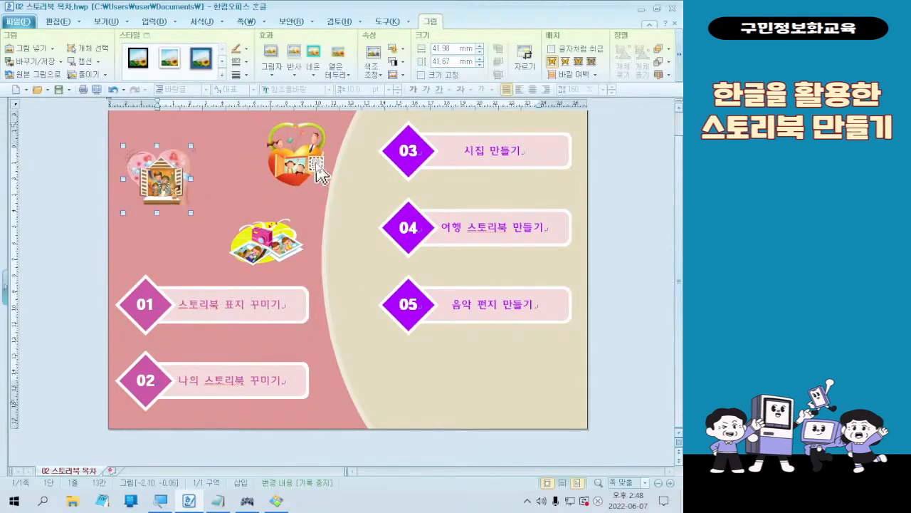
drag(322, 174, 311, 186)
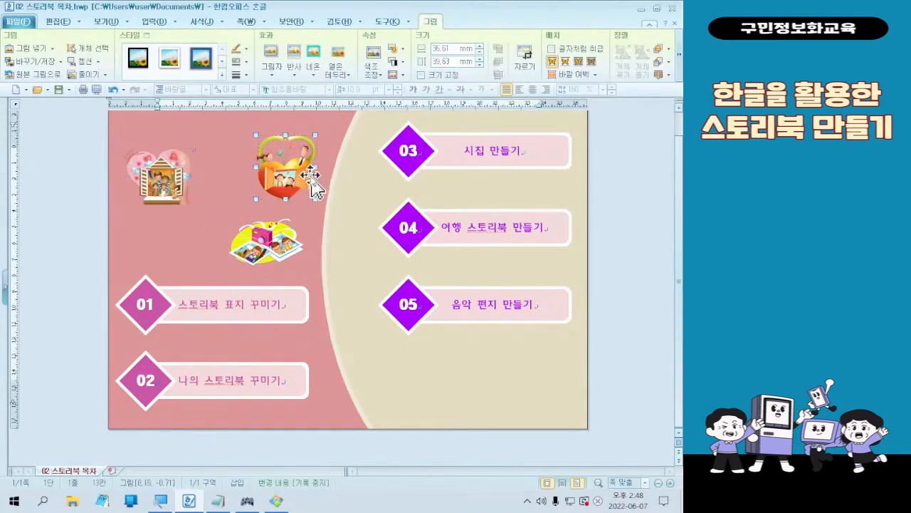
click(281, 504)
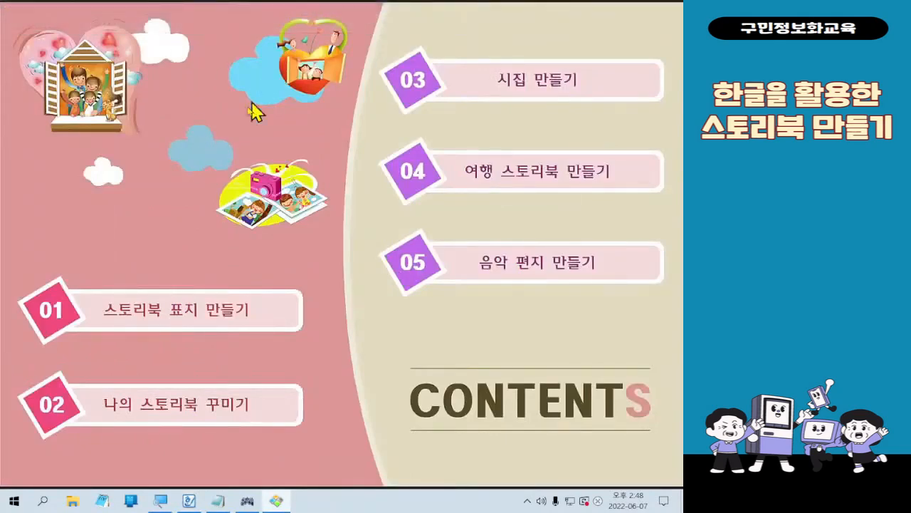
click(639, 10)
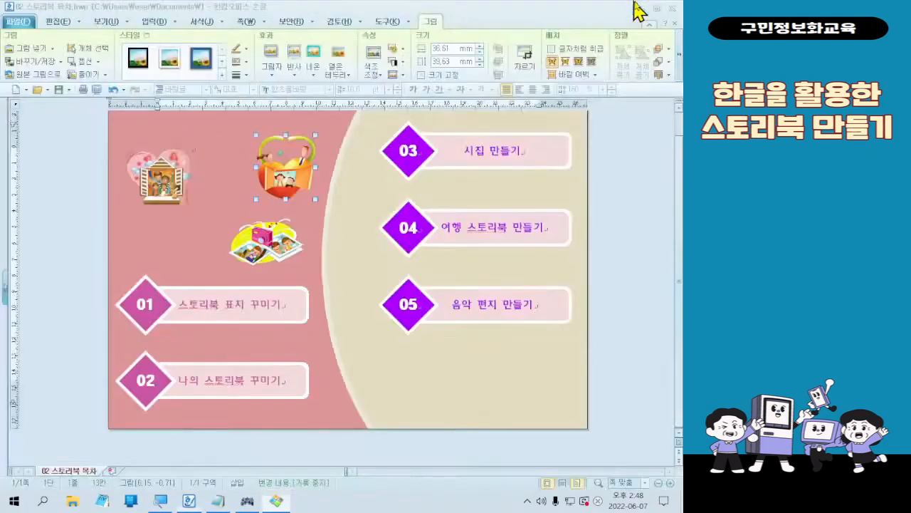
- Search the clip art gallery (그리기마당) for 구름
click(225, 218)
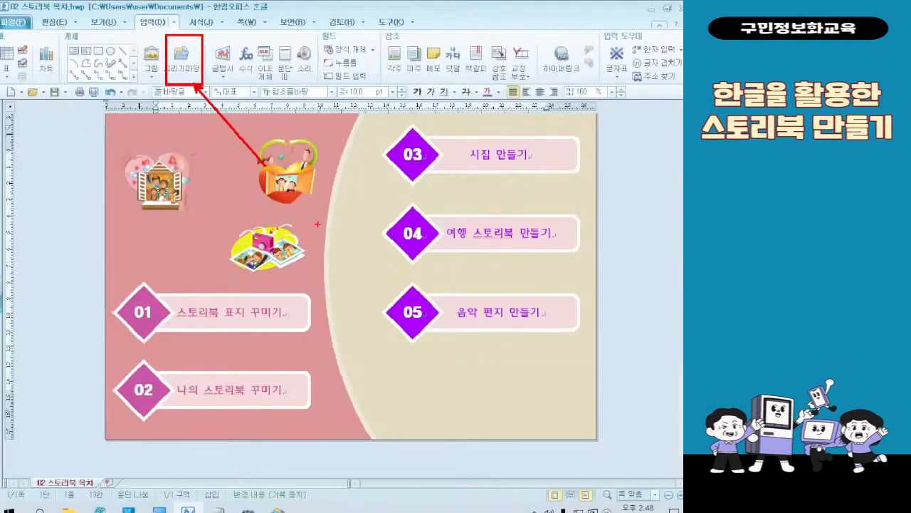
click(178, 60)
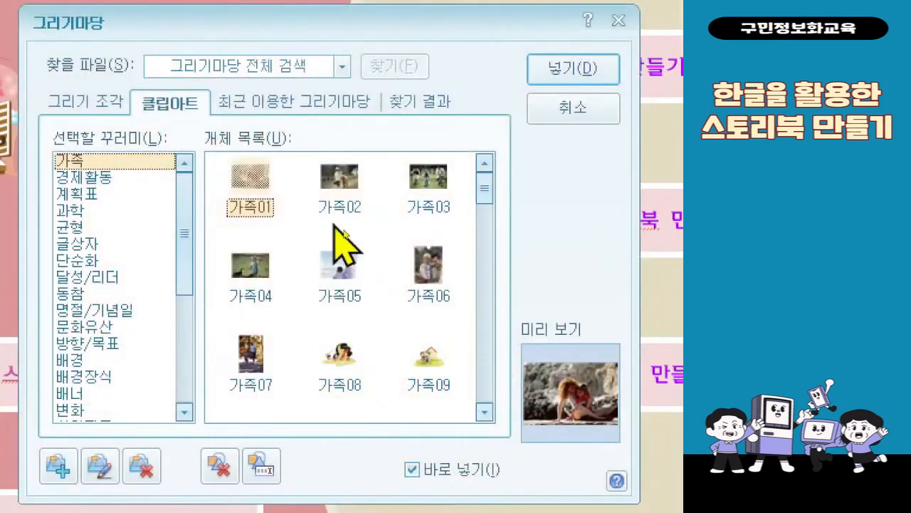
click(271, 69)
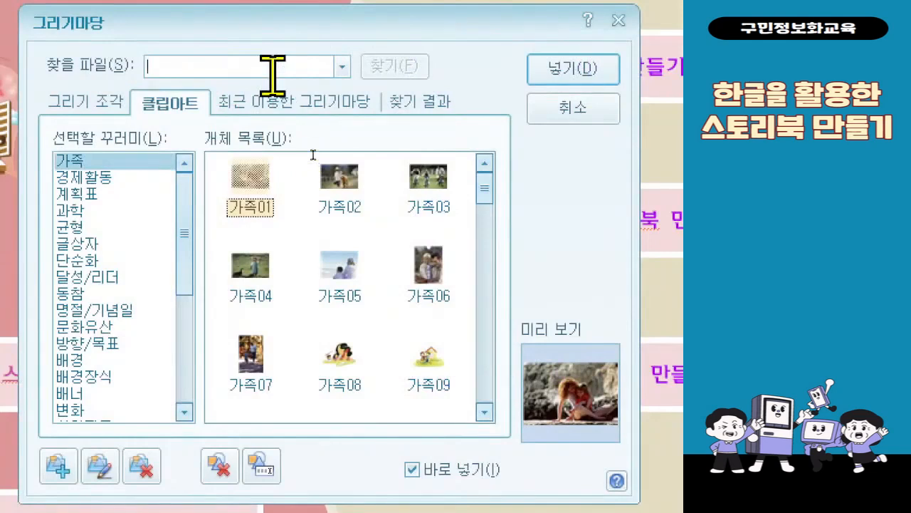
text(글름)
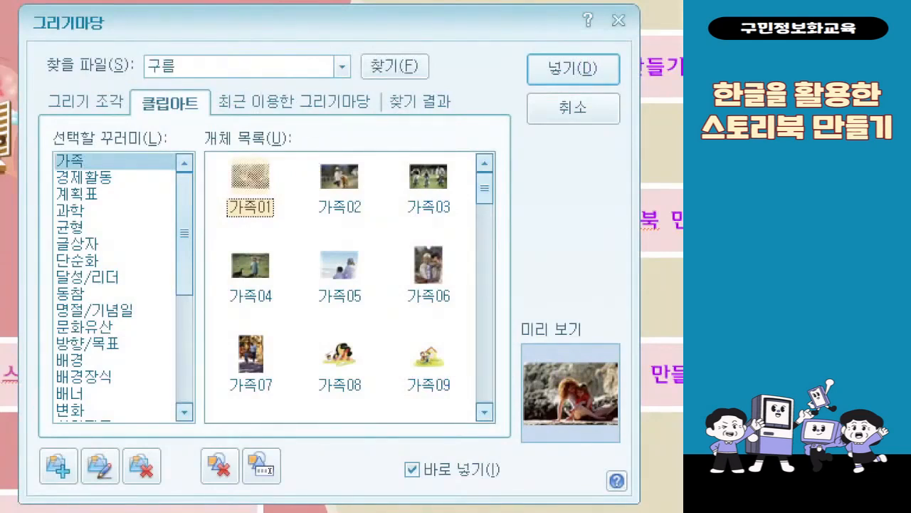
key(Return)
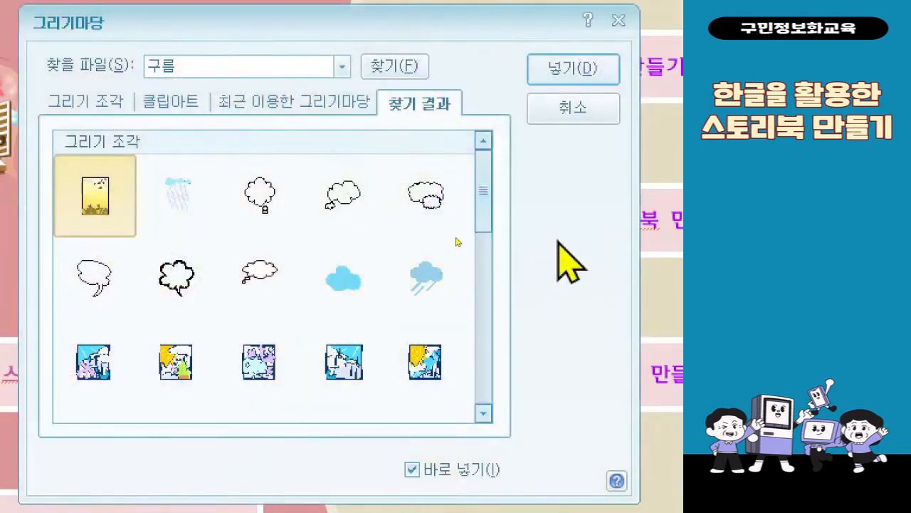
- Insert the plain blue cloud from the search results beside the camera picture, about 35 × 25 mm
mouse_move(490, 192)
mouse_down()
mouse_move(518, 315)
mouse_move(511, 388)
mouse_up()
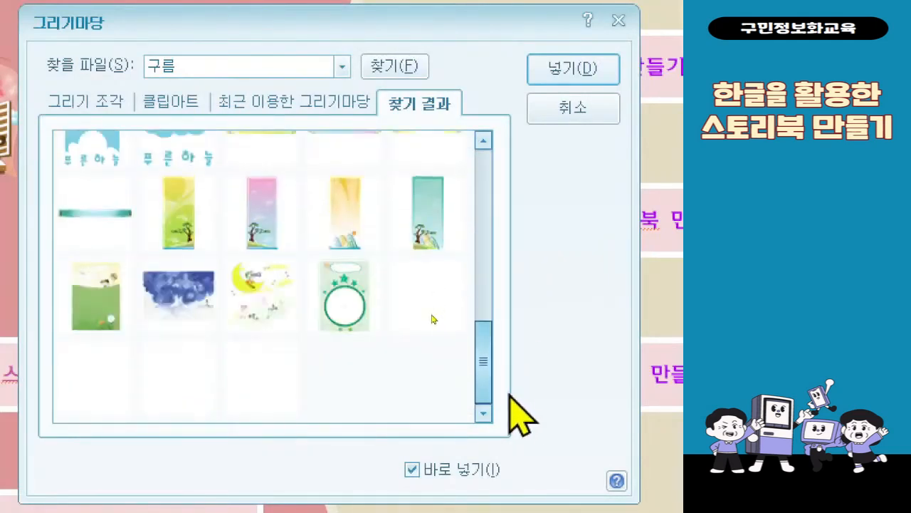
drag(513, 400, 497, 186)
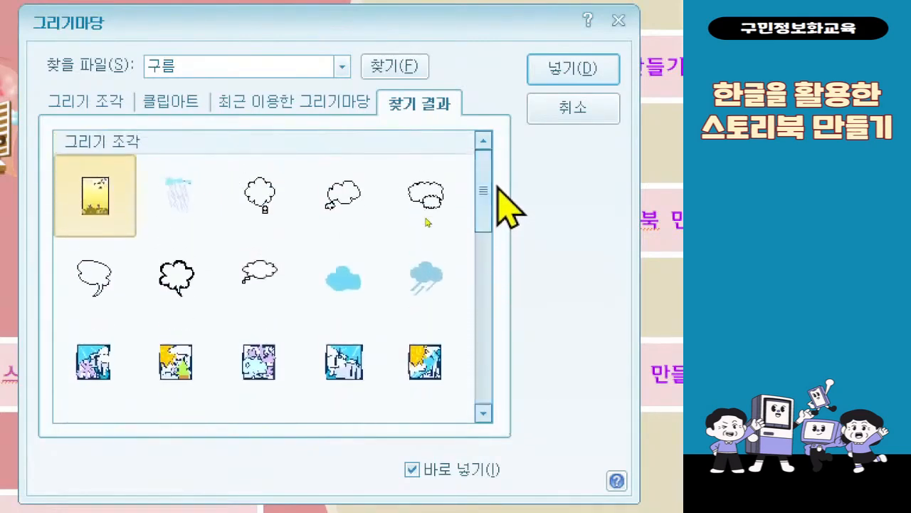
click(326, 258)
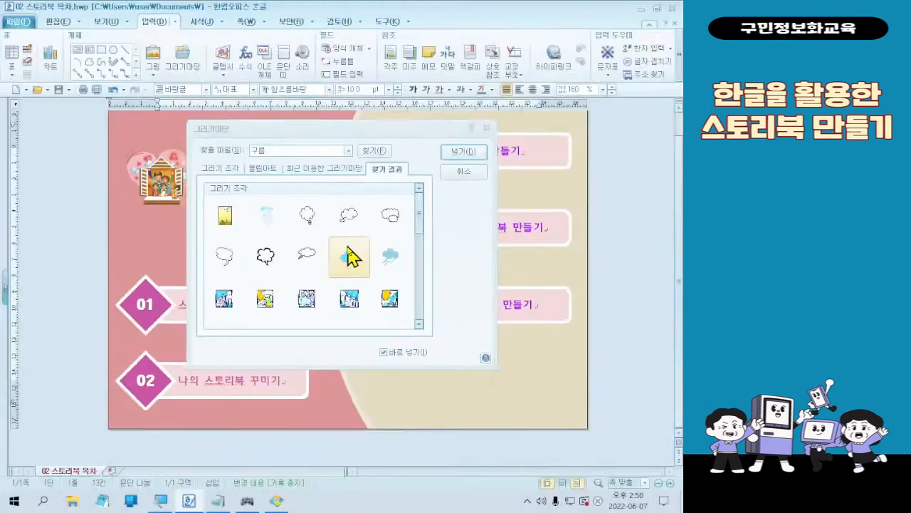
double_click(349, 257)
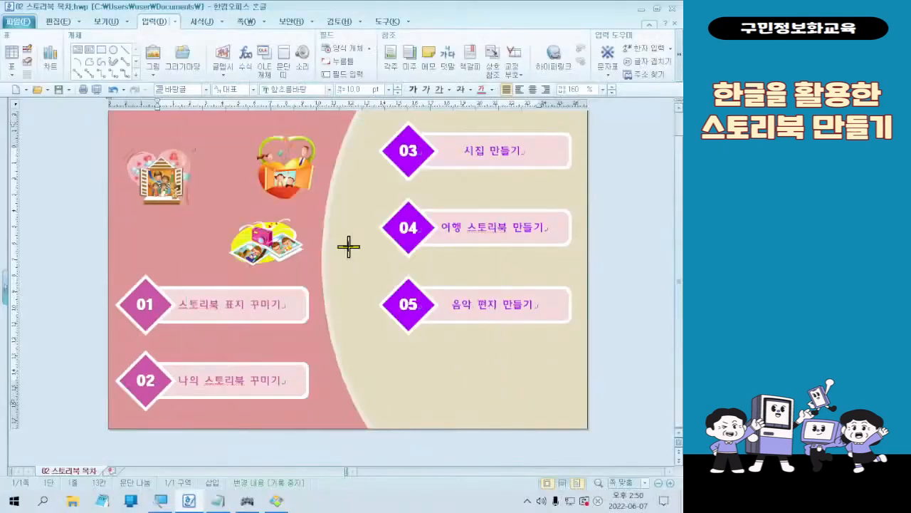
drag(139, 224, 191, 240)
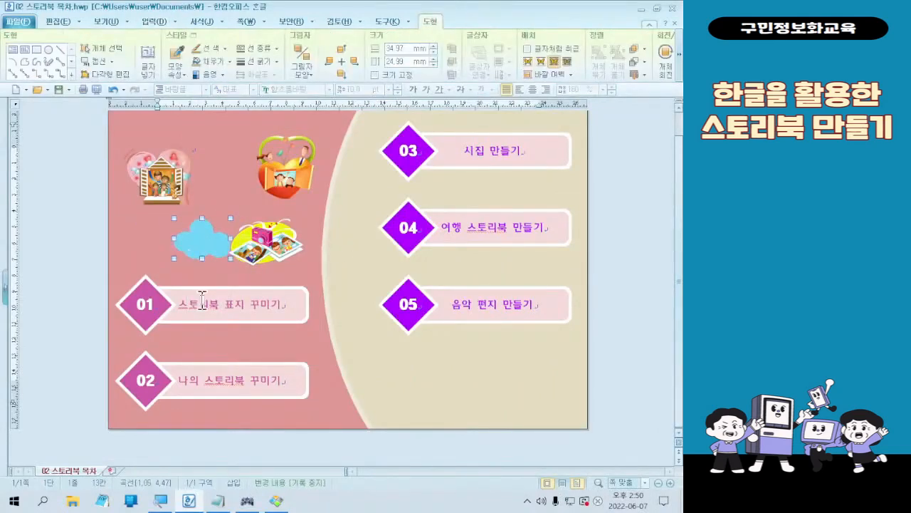
- Check the cloud layout in the finished example and shrink the inserted cloud to about 24 × 18 mm
click(274, 502)
drag(367, 8, 0, 54)
click(212, 54)
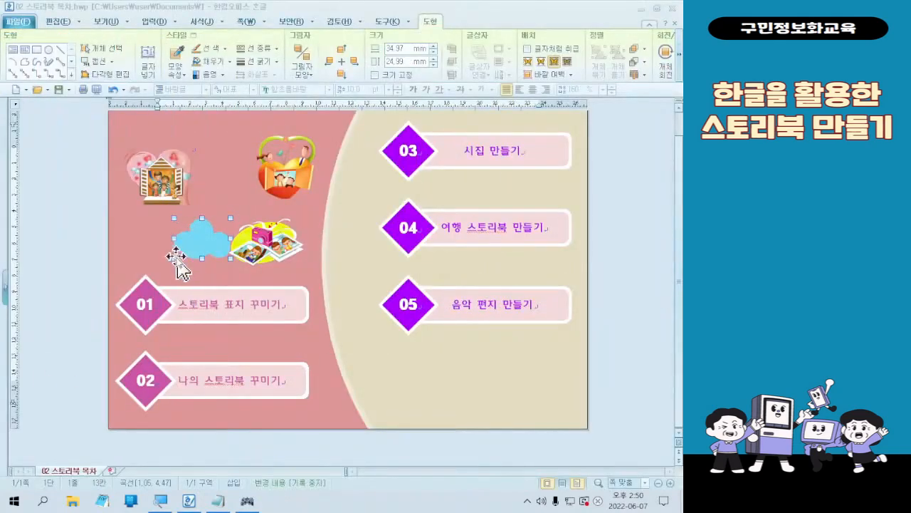
drag(174, 217, 211, 229)
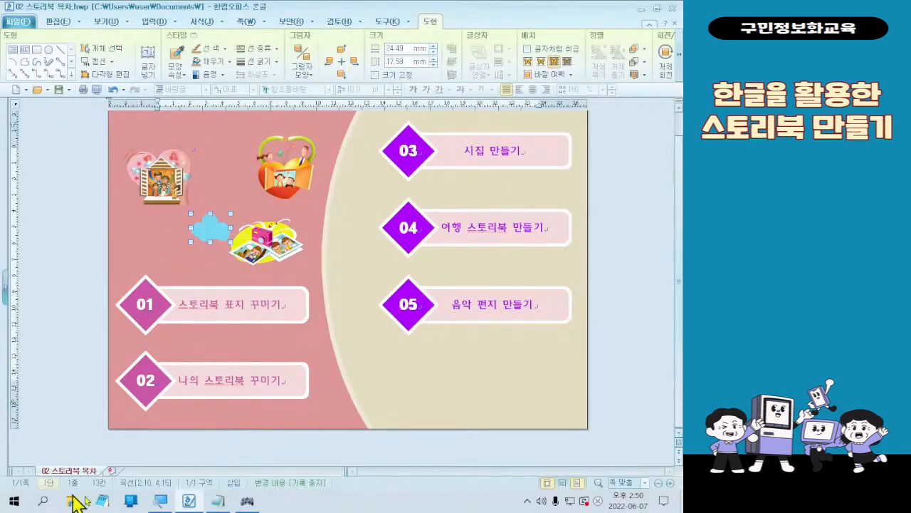
- Copy the small cloud three times: between the two heart pictures, above the family-window picture, and below it
click(247, 500)
key(ctrl)
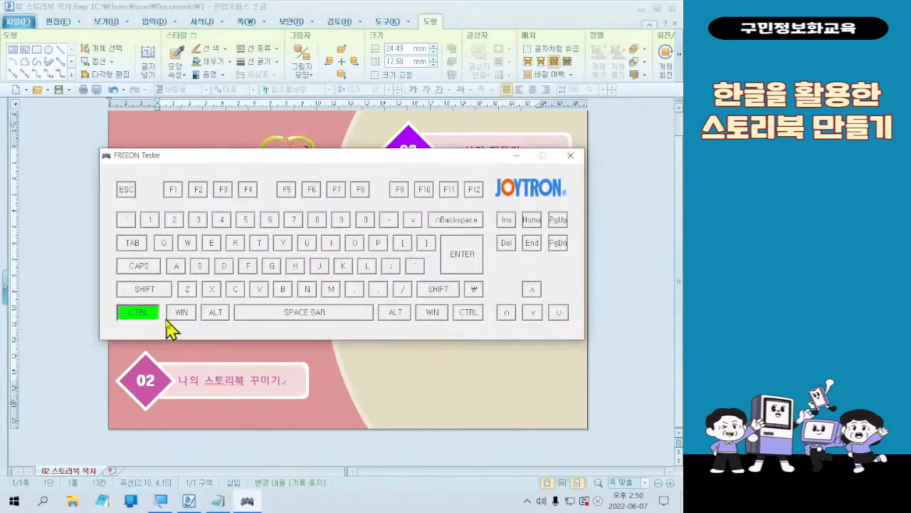
click(516, 156)
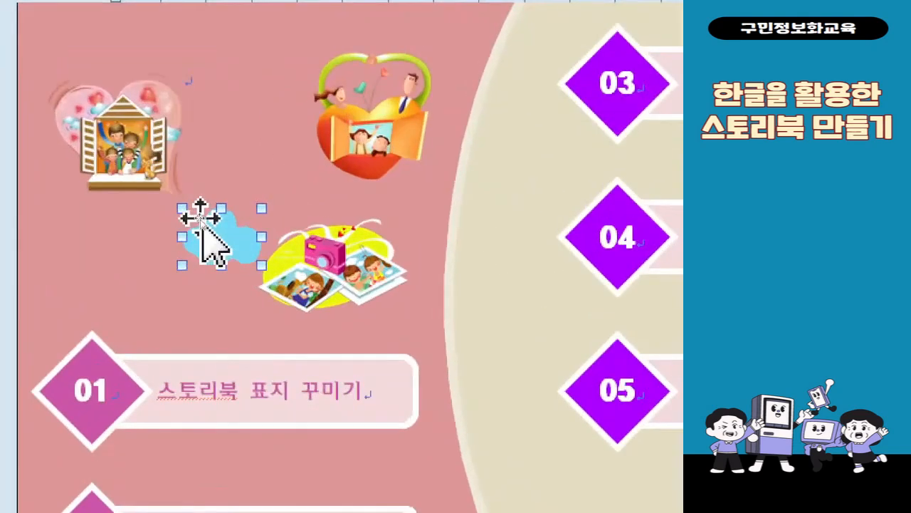
drag(206, 223, 217, 181)
drag(255, 128, 255, 130)
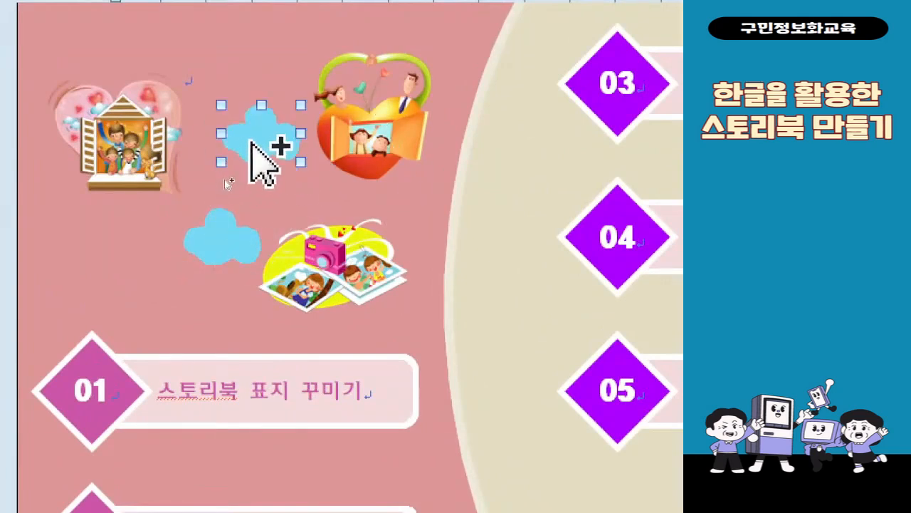
drag(250, 140, 171, 63)
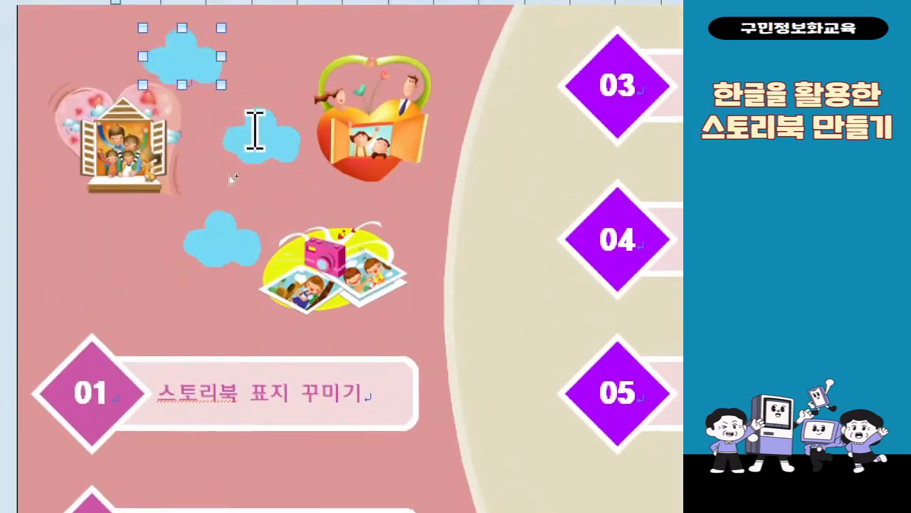
drag(269, 145, 127, 264)
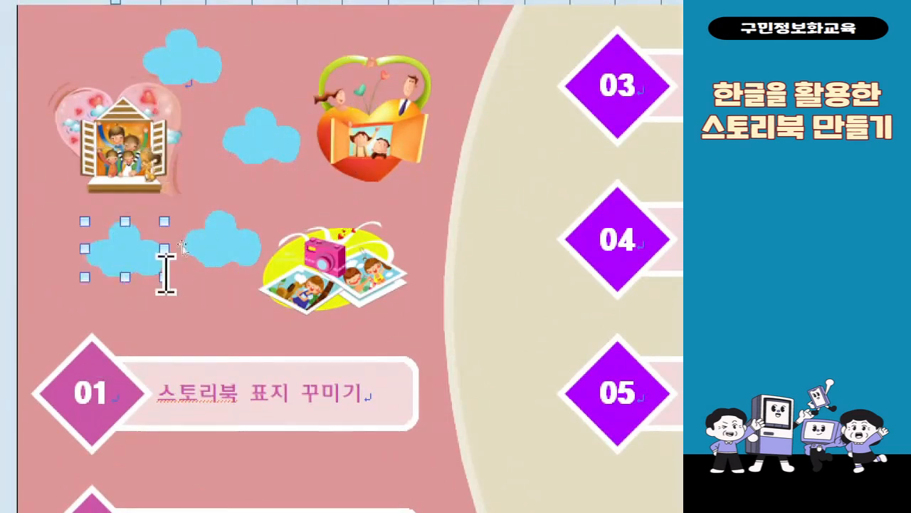
- Shrink the cloud below the family-window picture, then enlarge the cloud beside the camera and move it over the camera picture's edge
drag(164, 276, 133, 227)
click(223, 246)
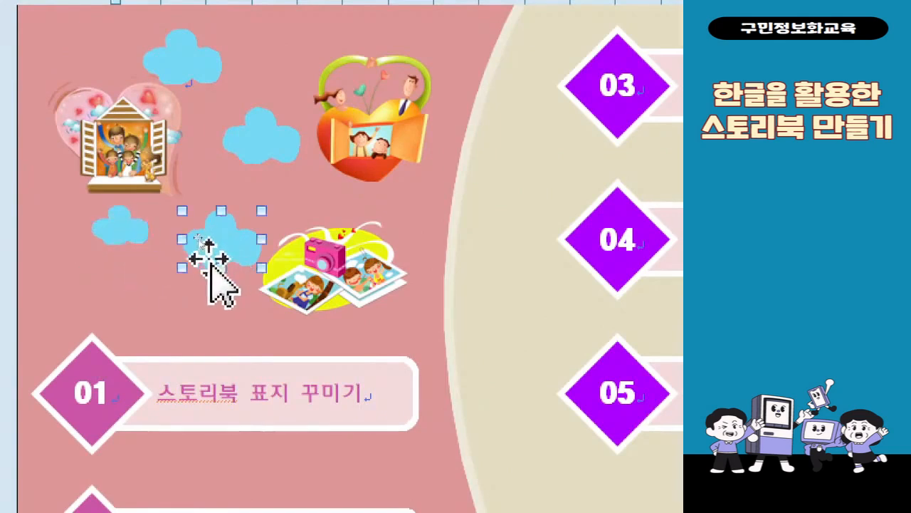
drag(182, 268, 164, 281)
drag(240, 260, 265, 275)
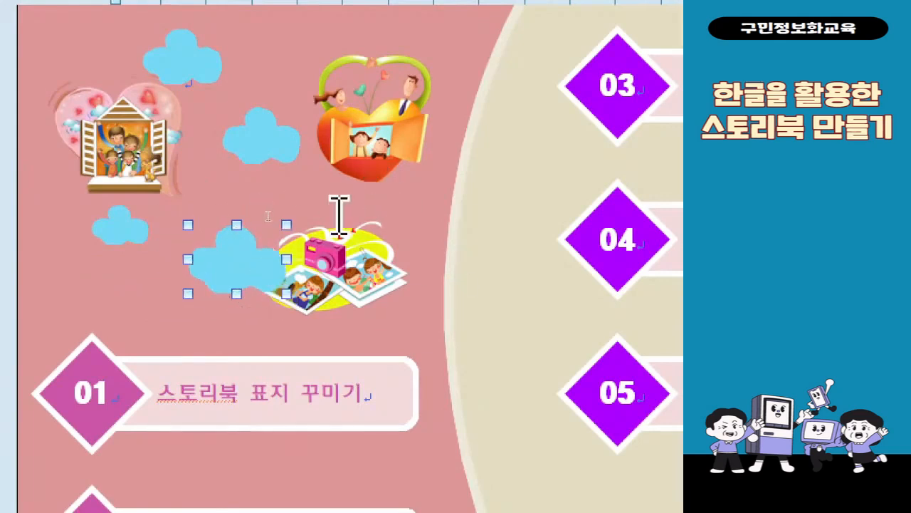
- Enlarge the cloud between the hearts to overlap the orange heart, and move the upper cloud down onto the family-window heart
click(289, 153)
drag(299, 165, 384, 233)
drag(315, 204, 326, 171)
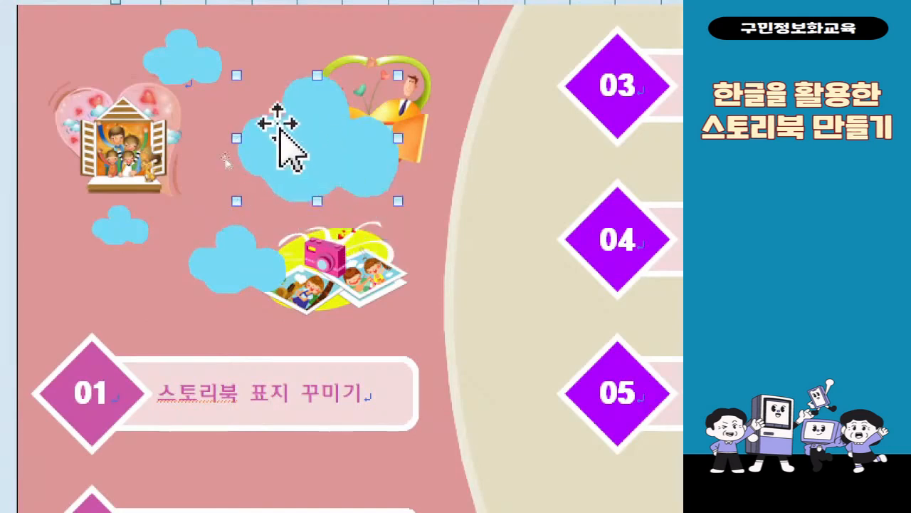
click(198, 71)
drag(204, 77, 206, 108)
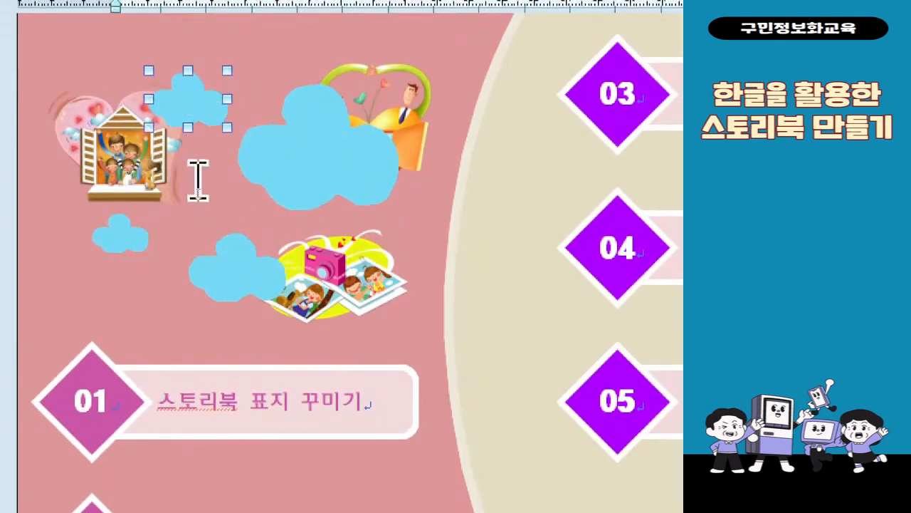
- Set the family-window picture's text wrapping to in front of text (글 앞으로)
click(131, 164)
double_click(131, 164)
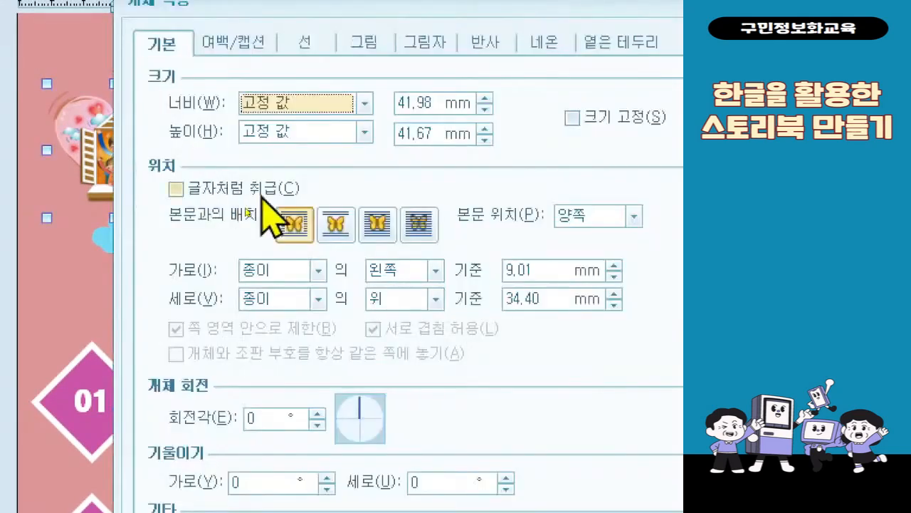
click(376, 224)
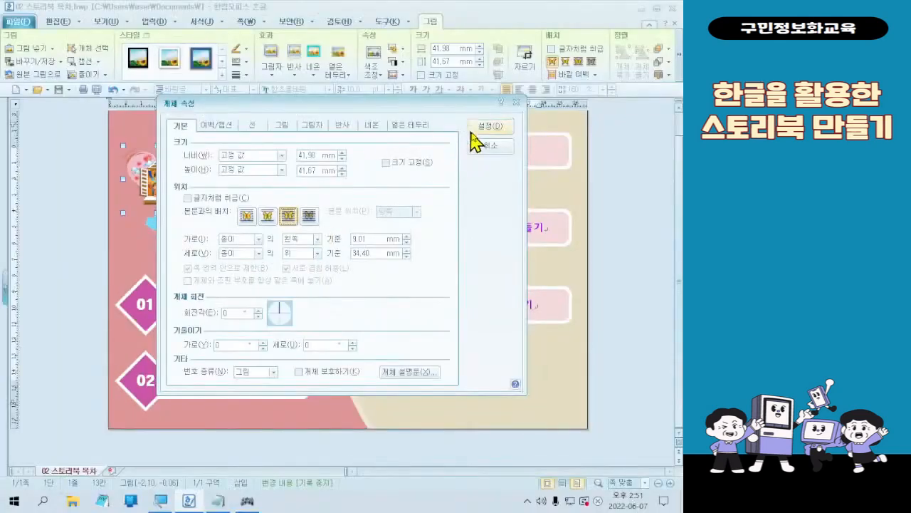
click(473, 129)
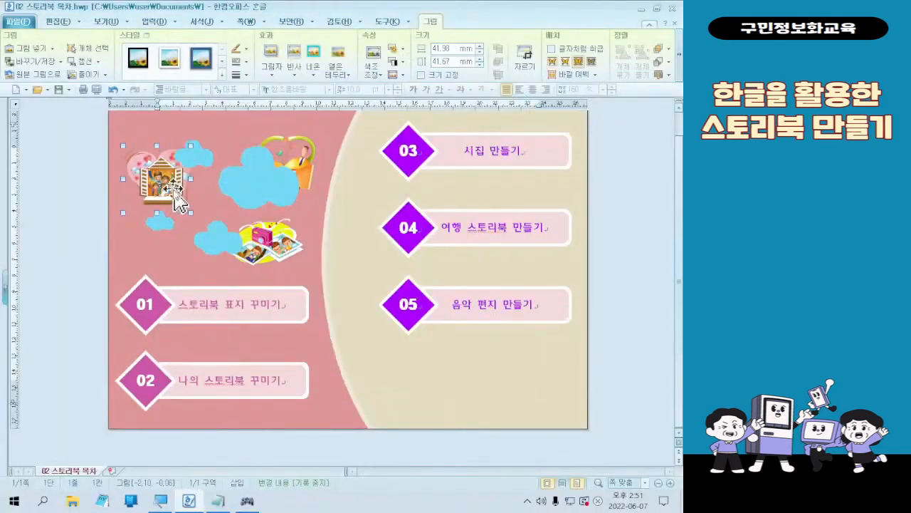
- Try to place the cloud overlapping the family-window heart behind the text (글 뒤로), and undo the change
double_click(201, 158)
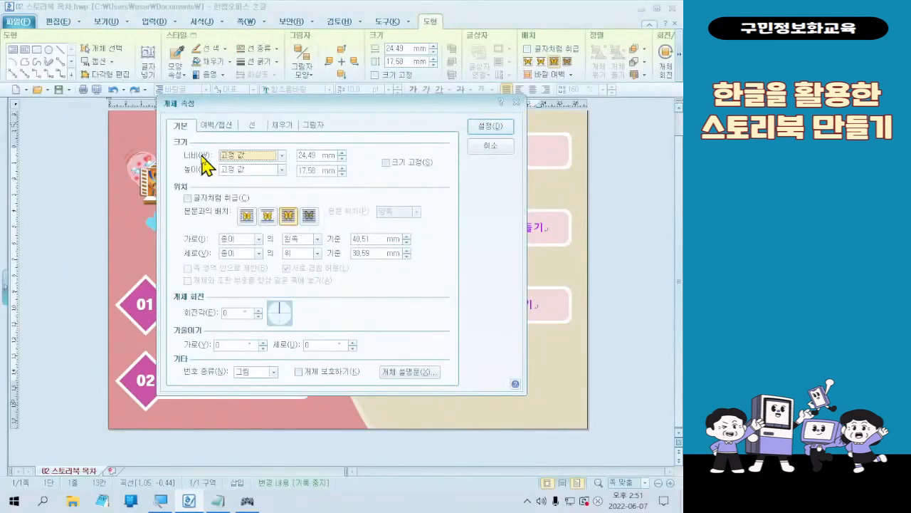
key(Escape)
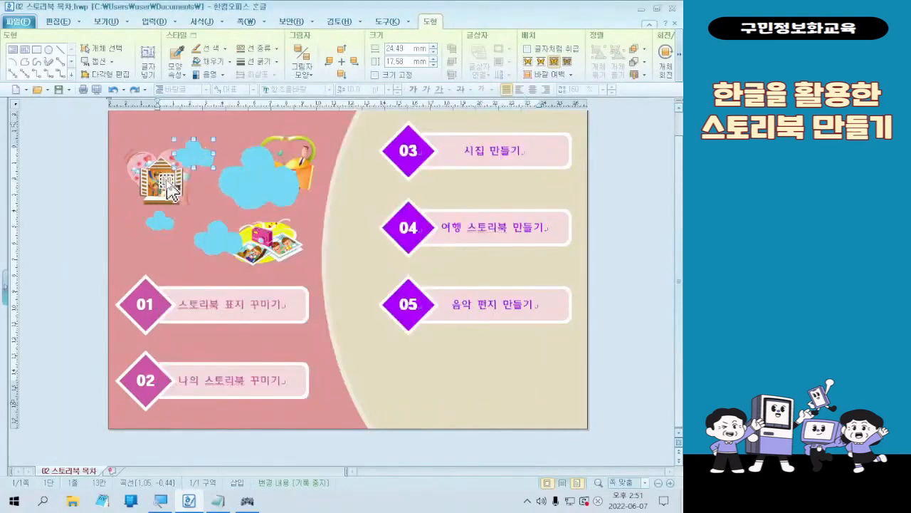
right_click(194, 155)
click(242, 245)
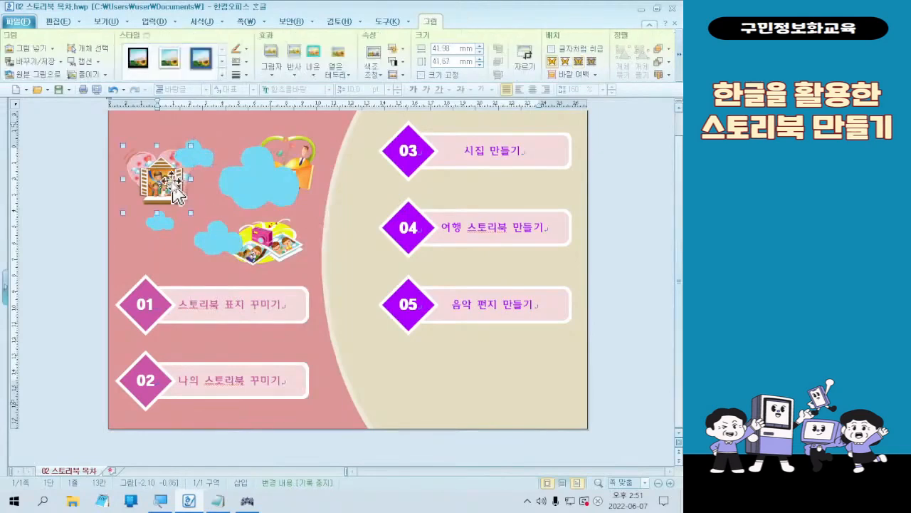
double_click(203, 158)
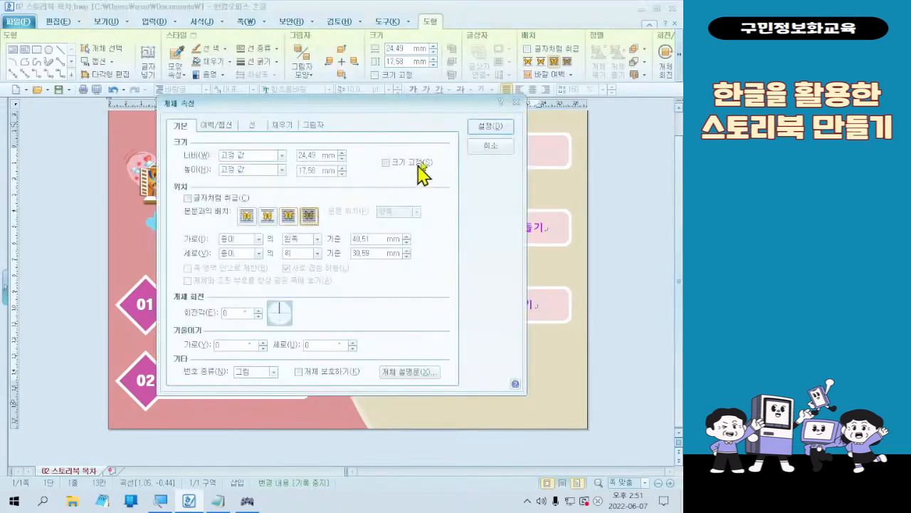
click(490, 127)
key(ctrl+z)
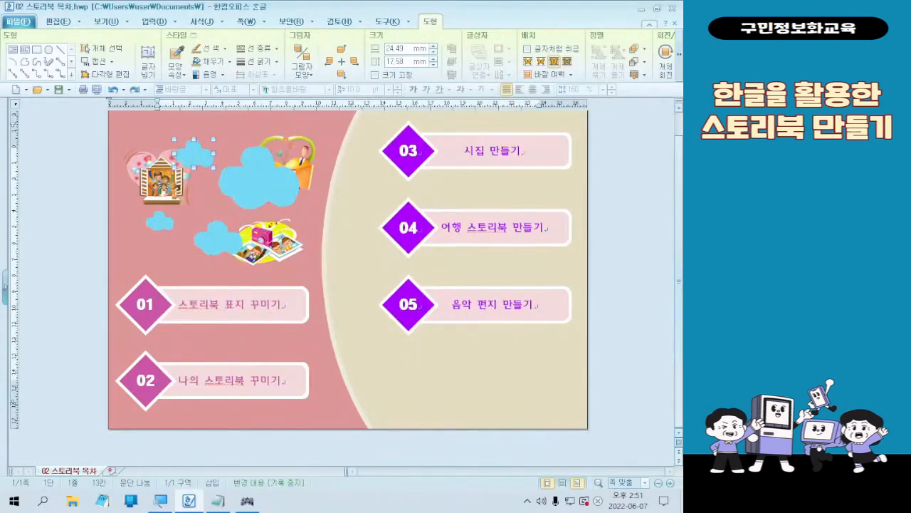
double_click(190, 158)
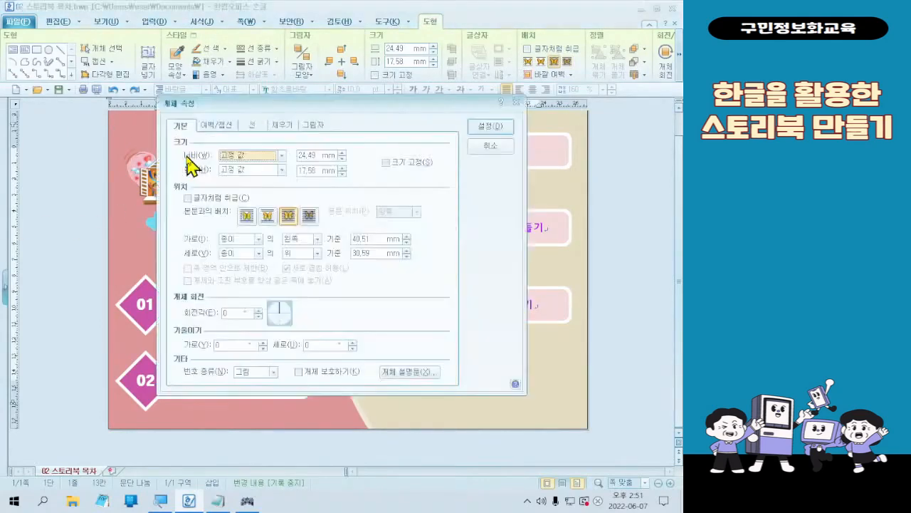
click(275, 126)
click(473, 147)
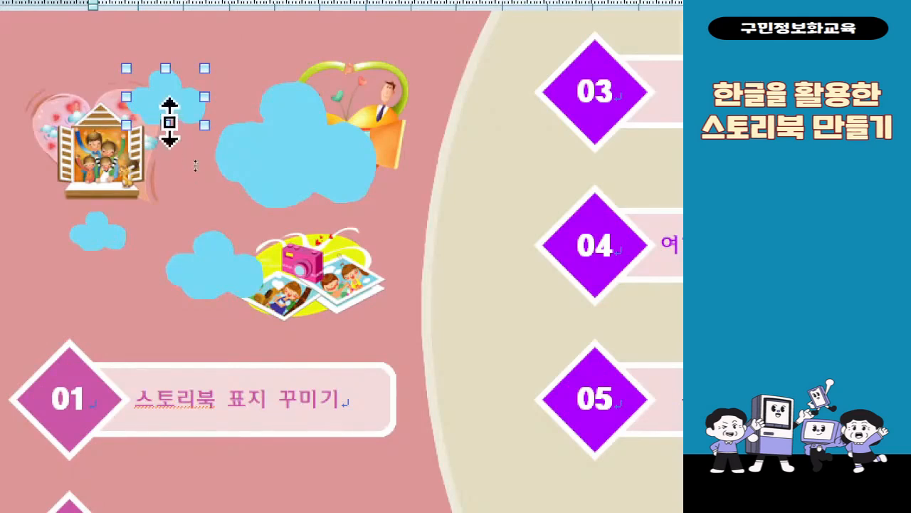
- Set the text wrapping of the cloud overlapping the family-window heart to behind text (글 뒤로)
key(ctrl)
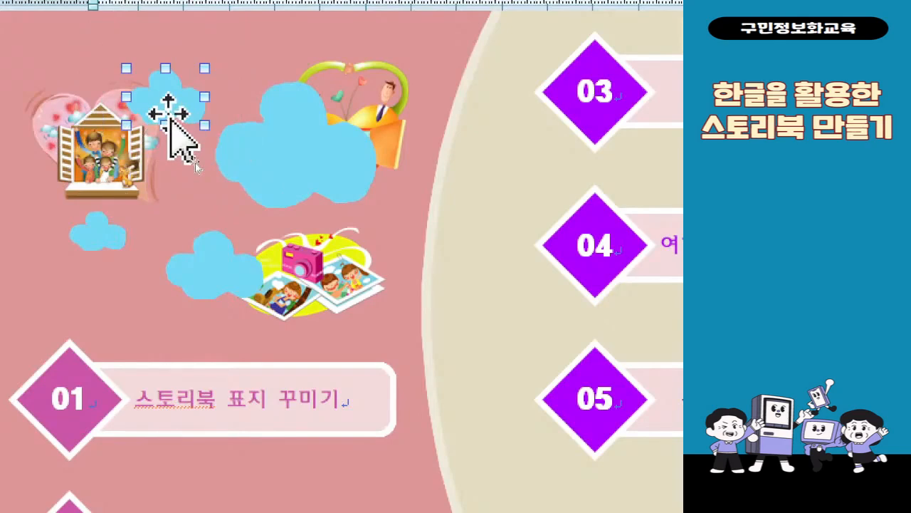
double_click(195, 163)
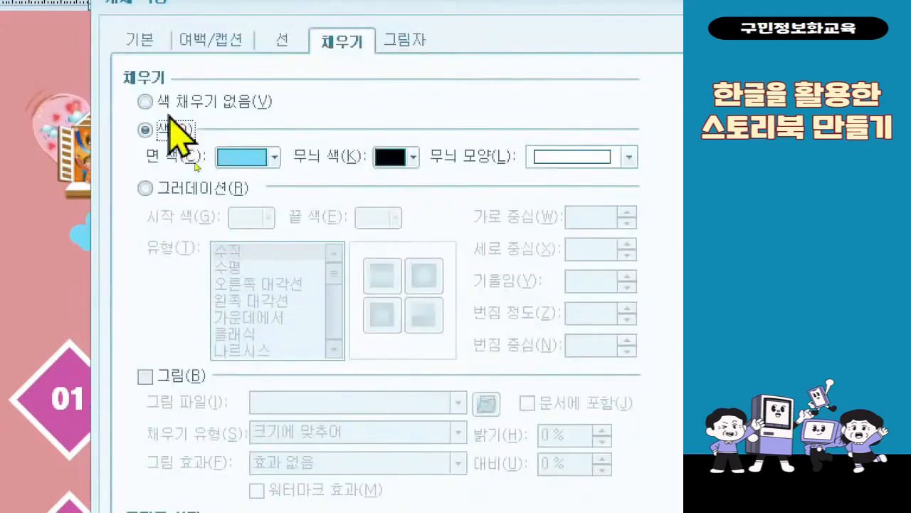
click(153, 40)
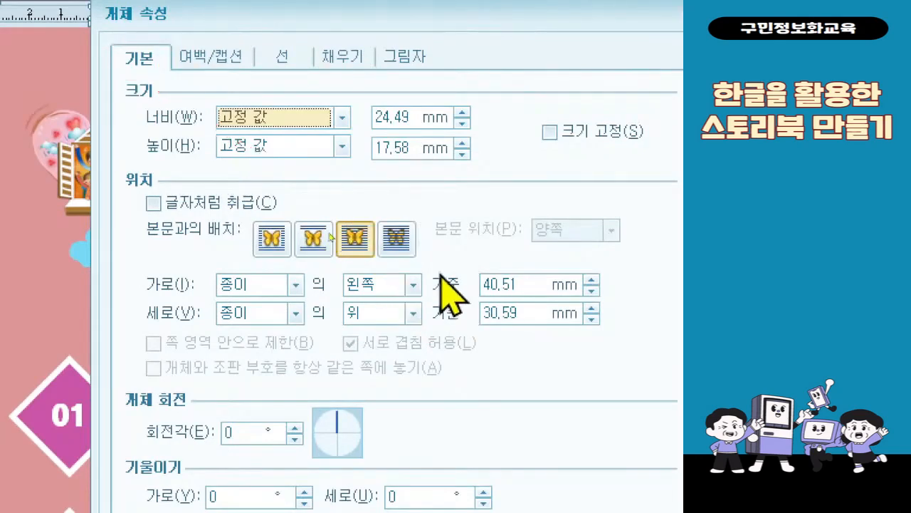
click(403, 242)
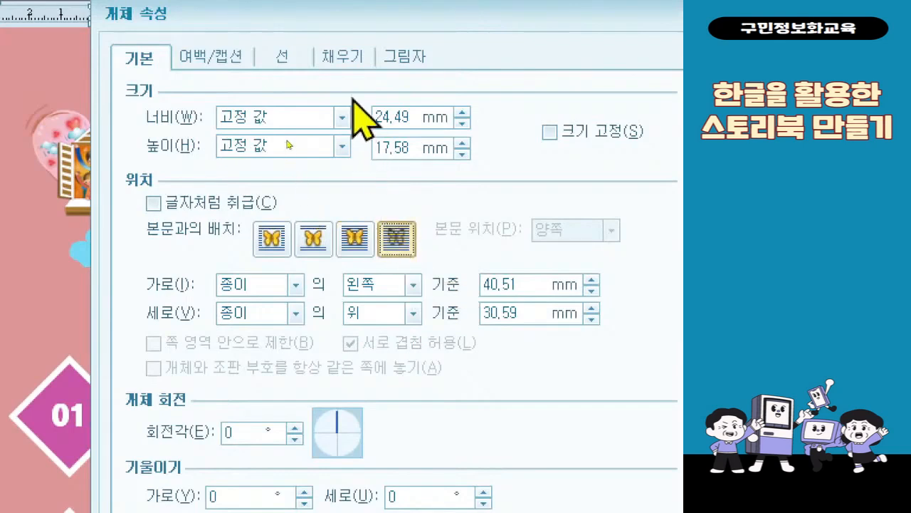
- Fill the cloud at the family-window heart with white and shift it slightly up and to the right
click(349, 70)
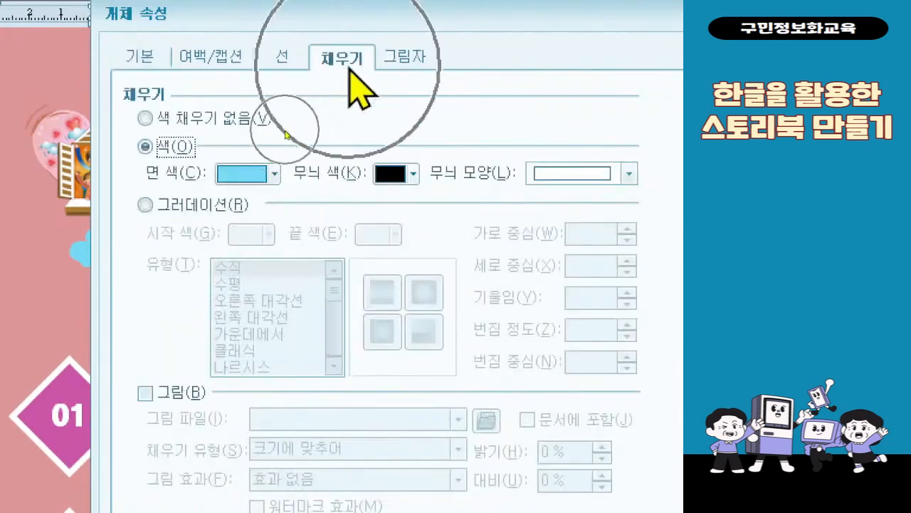
click(274, 175)
click(276, 177)
click(276, 177)
click(276, 177)
click(276, 177)
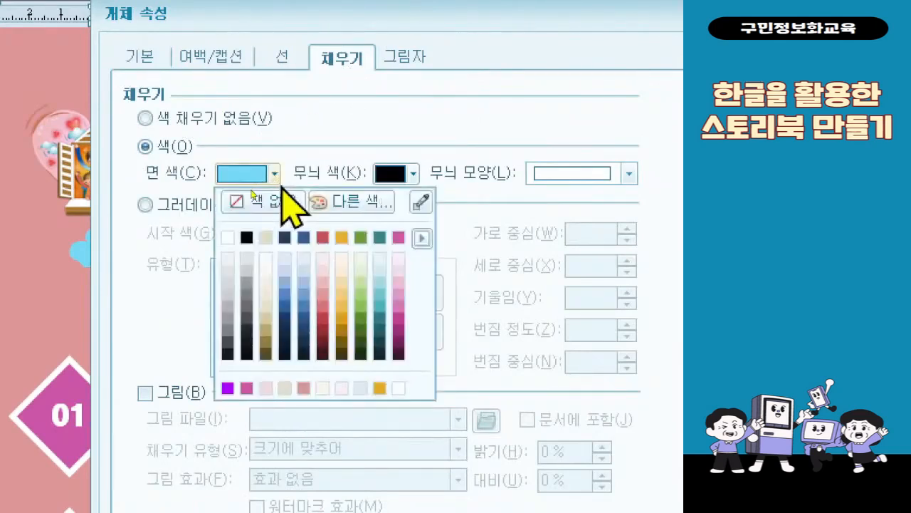
click(227, 236)
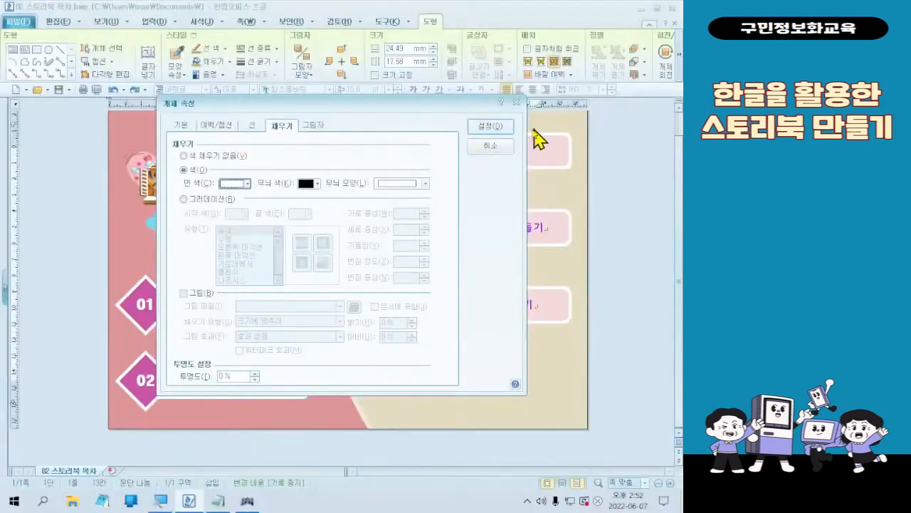
click(496, 128)
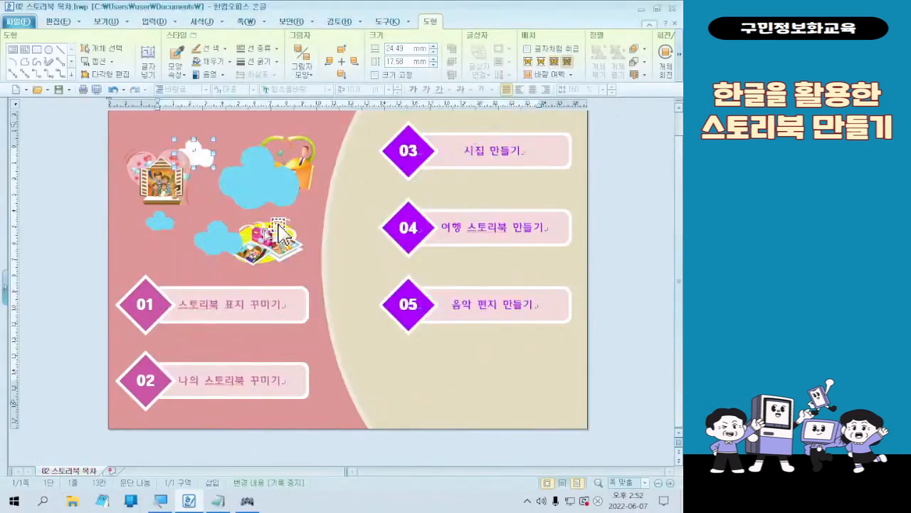
drag(207, 148, 212, 141)
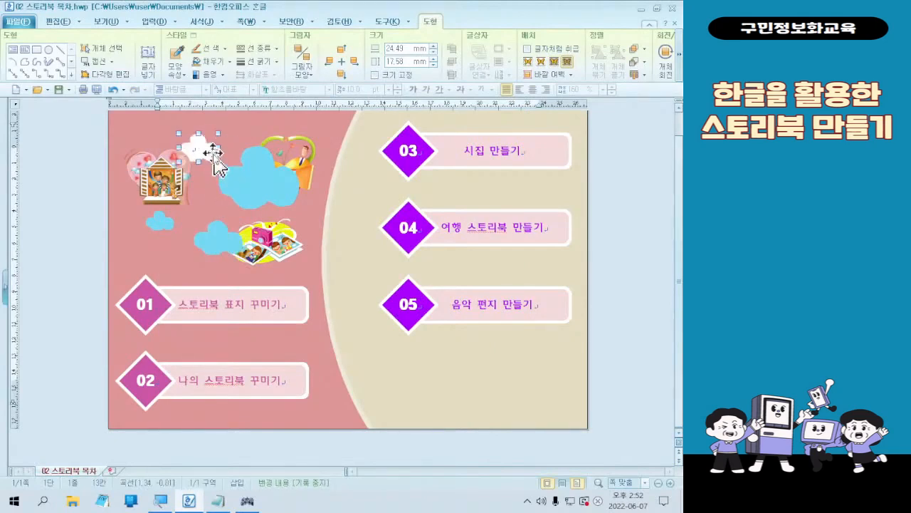
- Place the large blue cloud covering the orange heart picture behind the text (글 뒤로)
drag(213, 152, 278, 196)
click(279, 191)
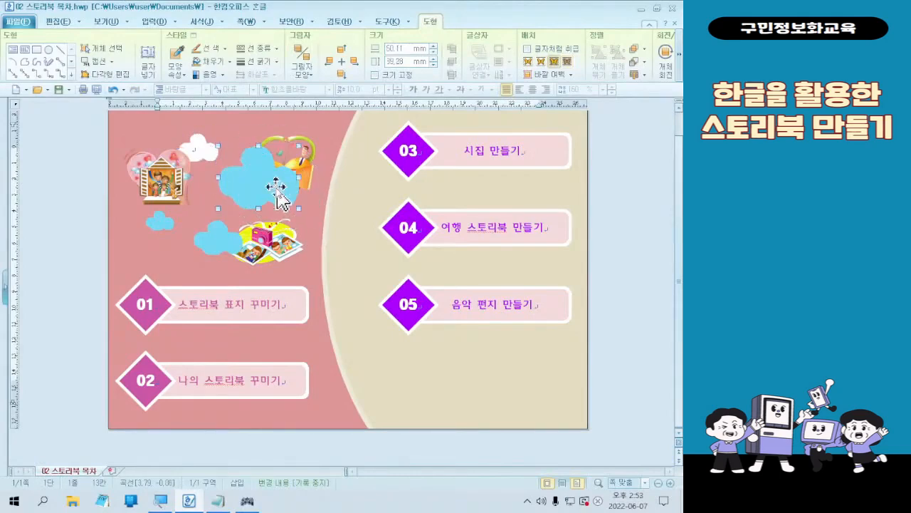
double_click(278, 195)
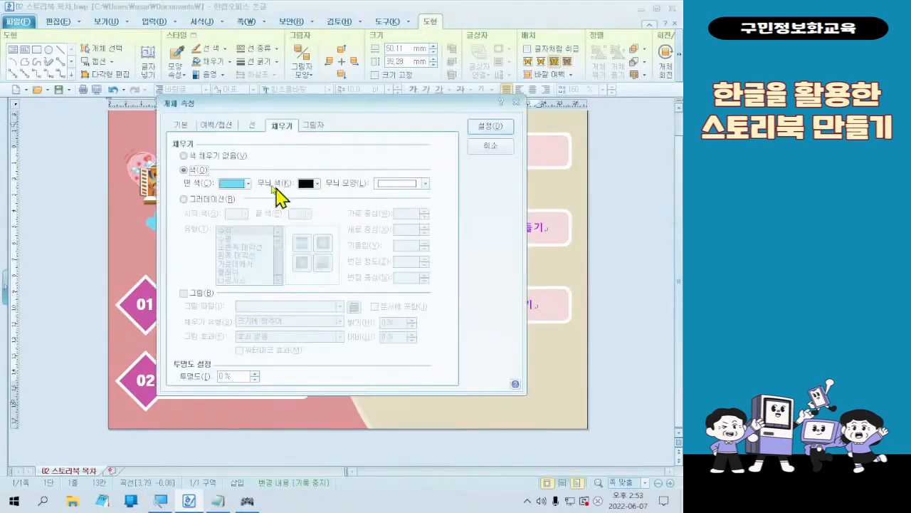
click(183, 126)
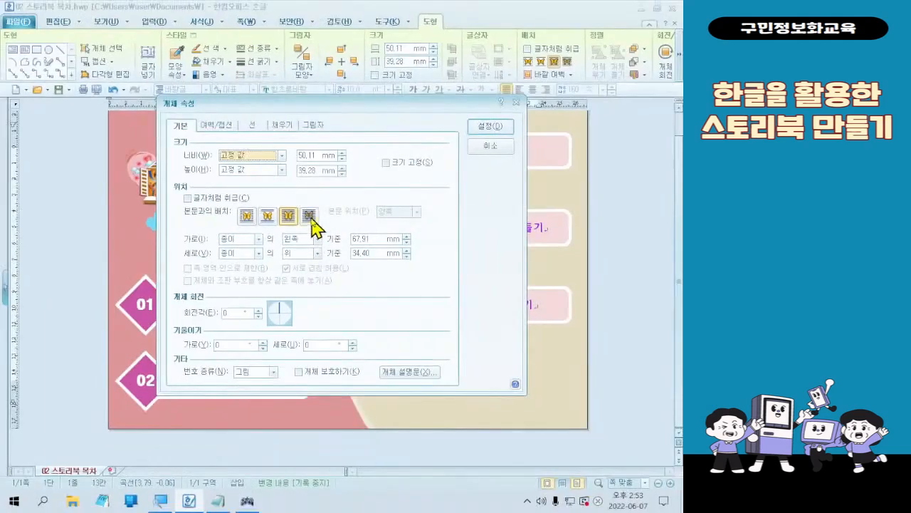
click(303, 278)
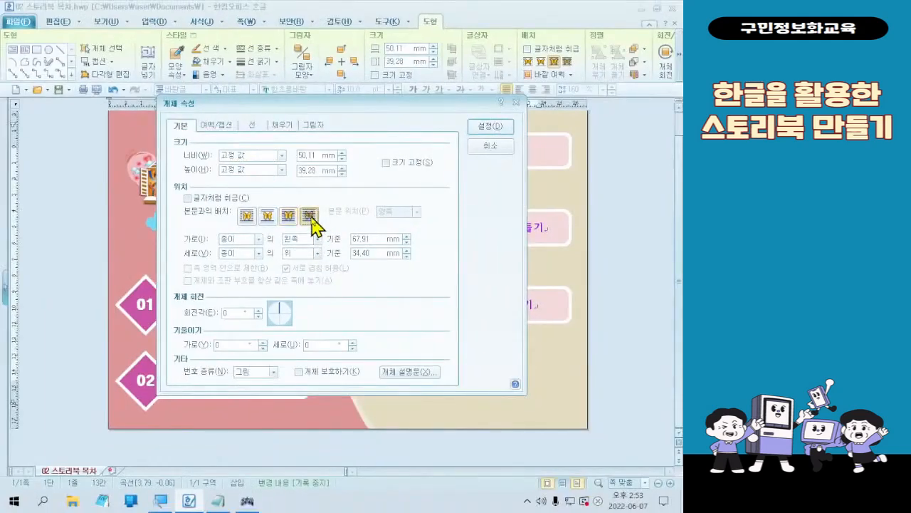
click(489, 127)
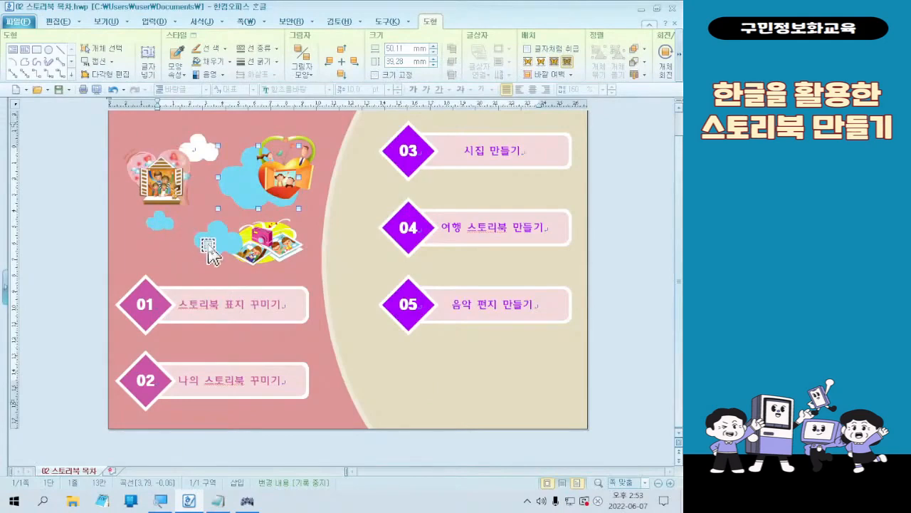
- Open the basic object properties of the small cloud below the family-window picture
double_click(166, 230)
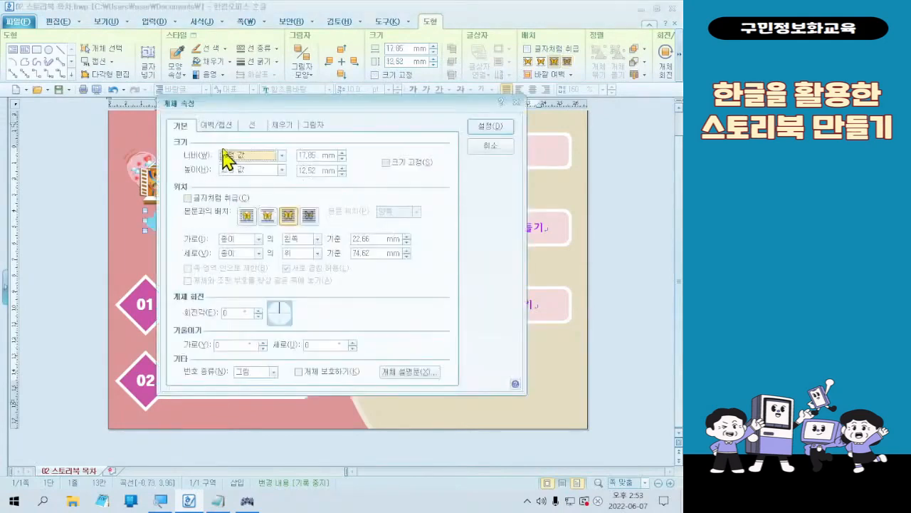
click(277, 125)
click(179, 126)
key(ctrl+1)
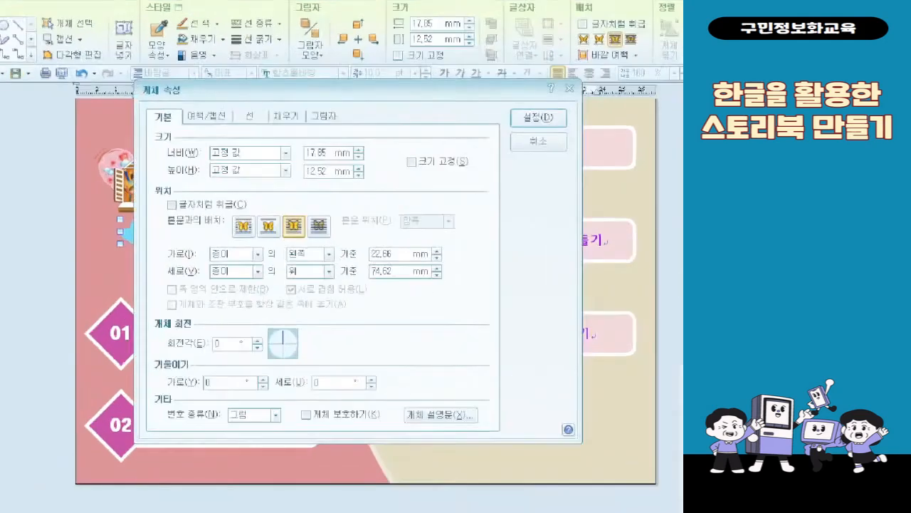
click(311, 232)
drag(316, 239, 397, 297)
mouse_move(270, 60)
mouse_down()
mouse_move(341, 118)
mouse_move(366, 233)
mouse_up()
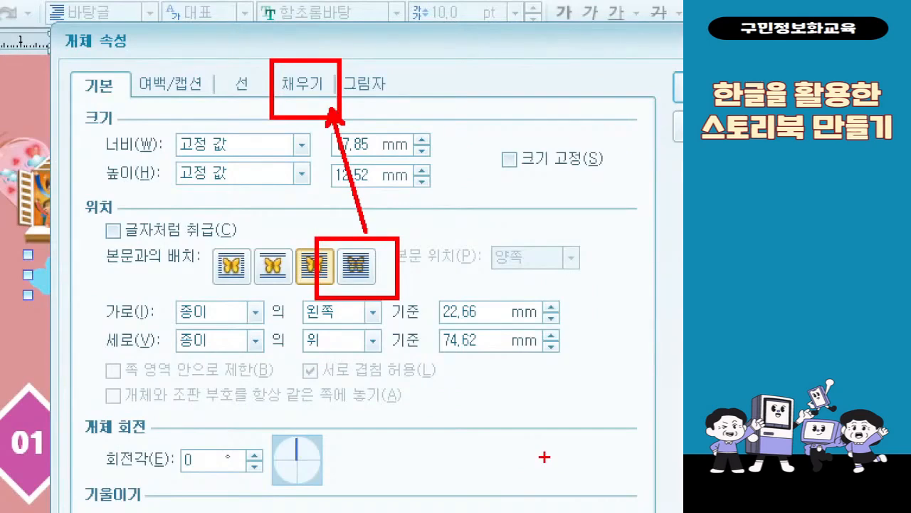
key(Escape)
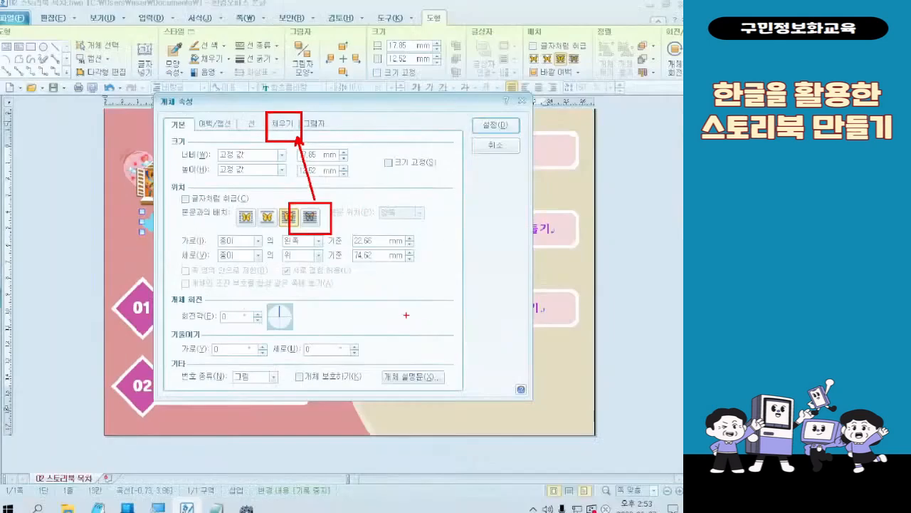
- Fill the small cloud below the family-window picture with white and set its wrapping to behind text (글 뒤로)
click(289, 124)
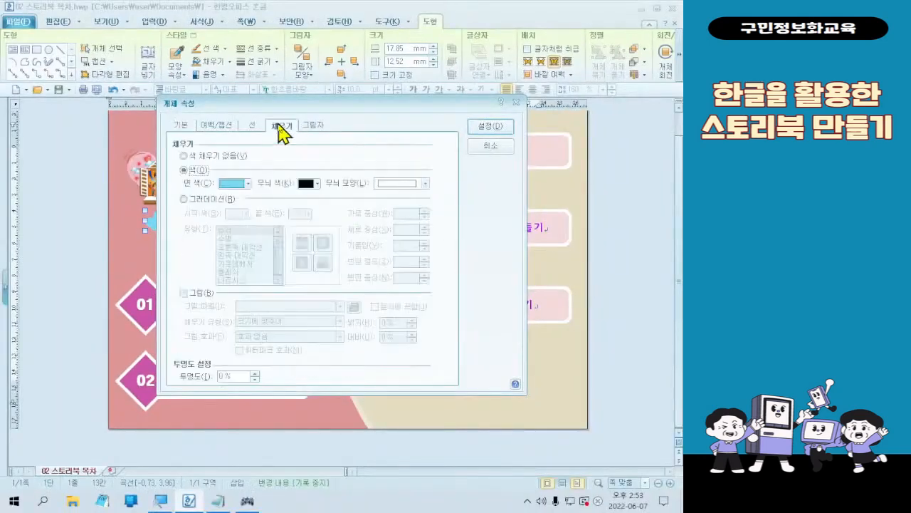
click(242, 184)
click(223, 206)
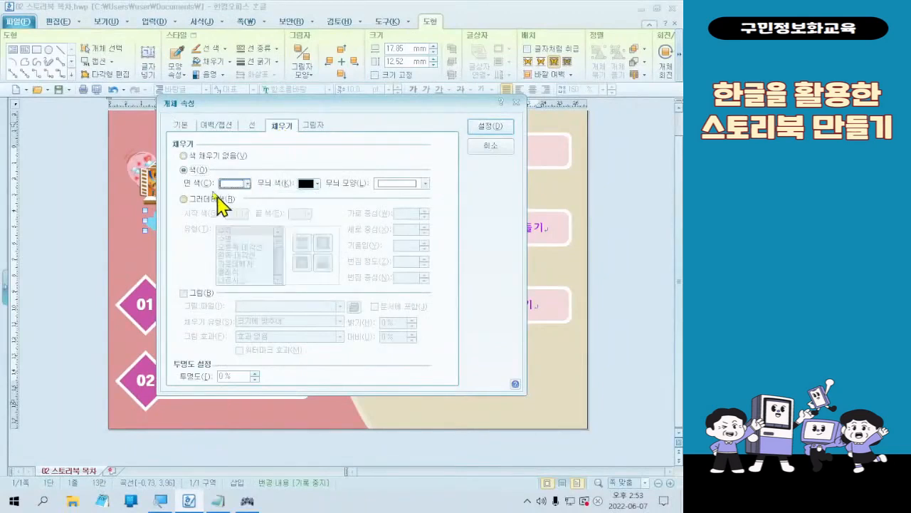
click(181, 125)
click(308, 215)
click(484, 128)
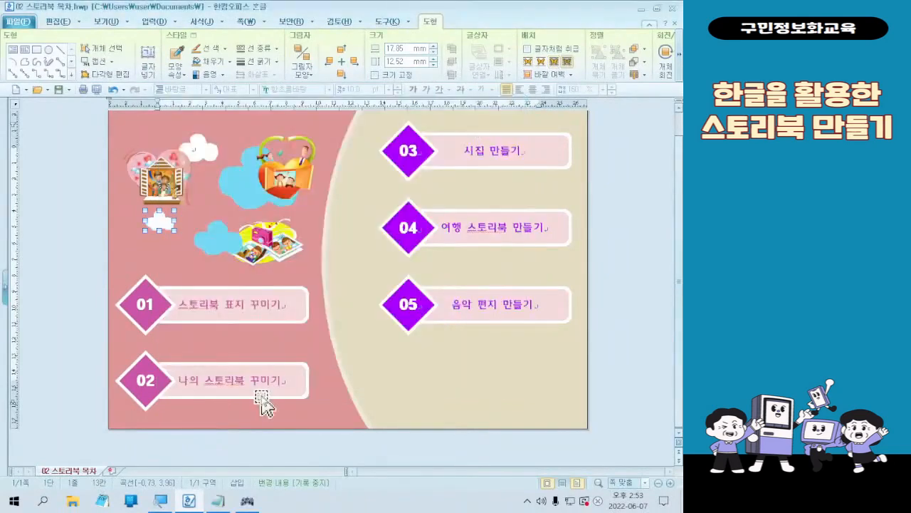